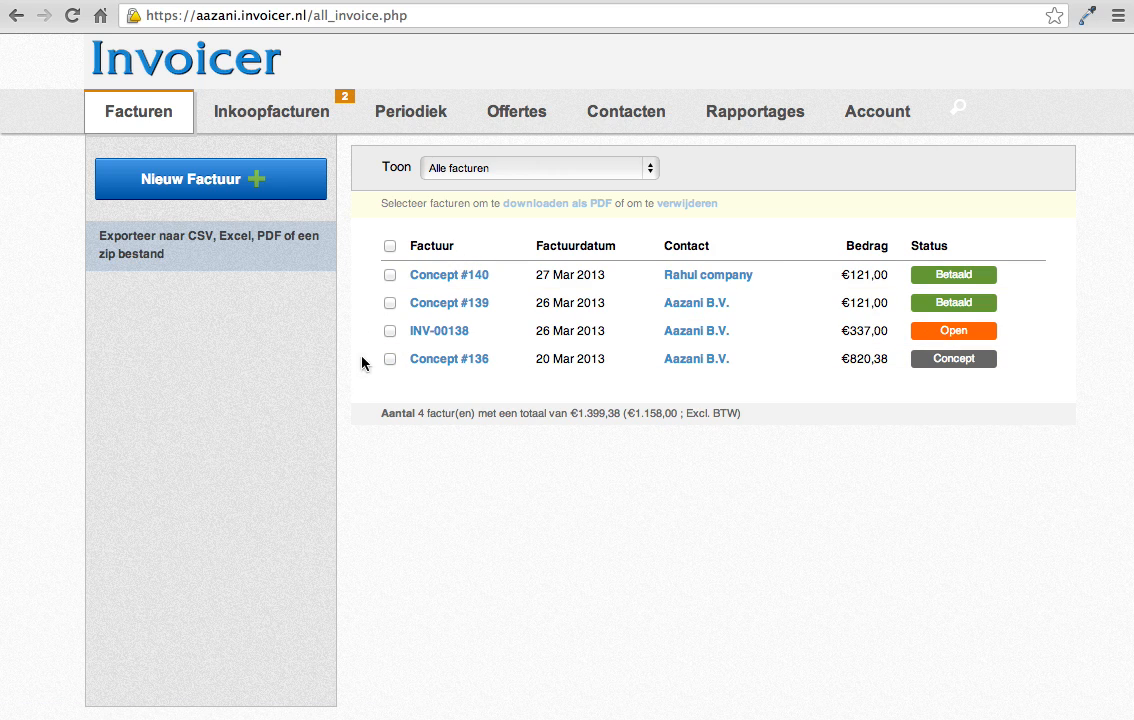
Step: Create a new invoice and select the existing contact Aazani B.V. as its recipient
{"action": "left_click", "coordinate": [258, 189]}
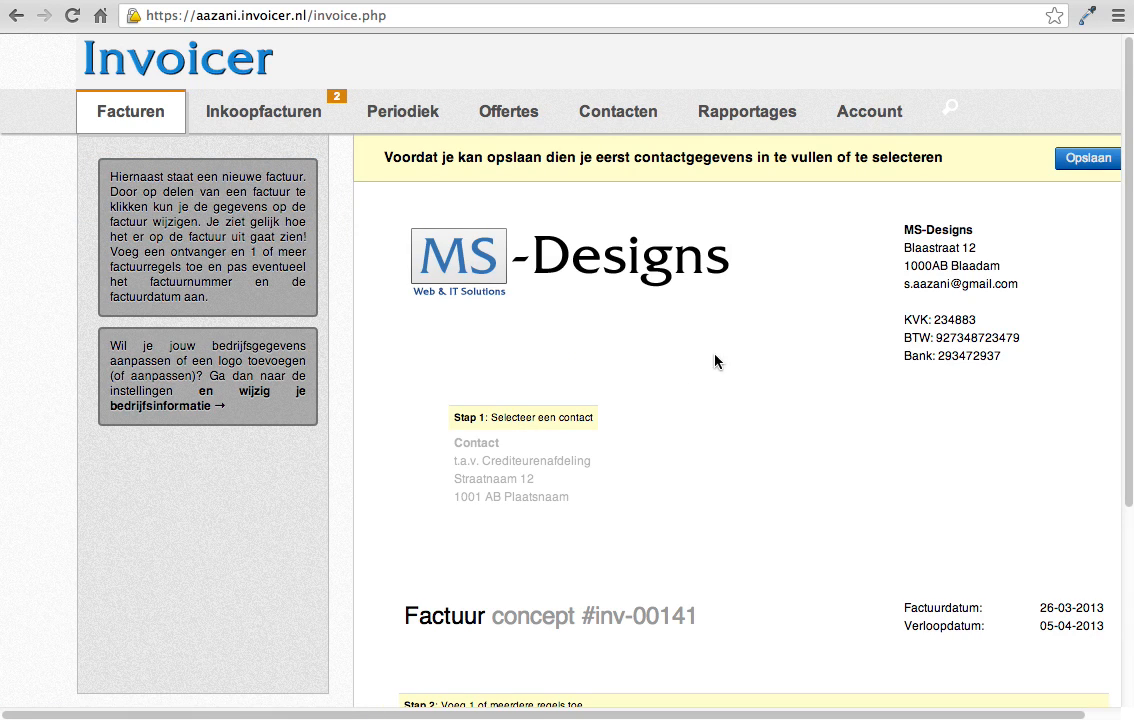
{"action": "scroll", "coordinate": [791, 298], "scroll_direction": "down", "scroll_amount": 2}
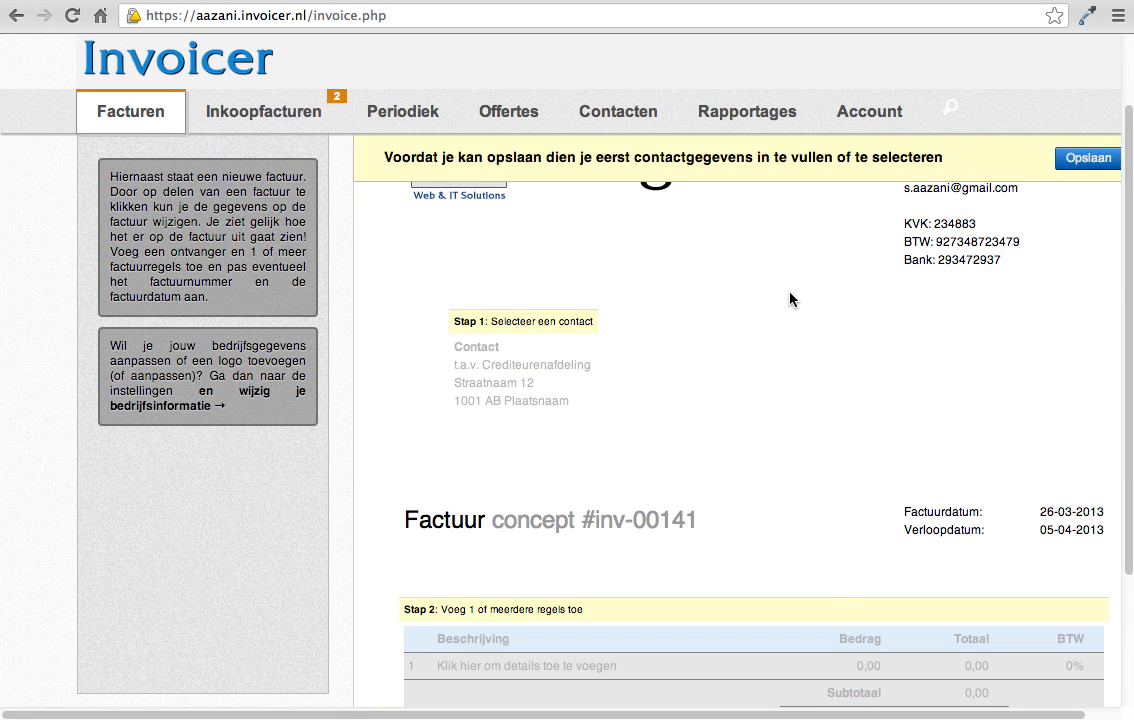
{"action": "scroll", "coordinate": [791, 298], "scroll_direction": "down", "scroll_amount": 1}
{"action": "scroll", "coordinate": [791, 298], "scroll_direction": "up", "scroll_amount": 3}
{"action": "scroll", "coordinate": [791, 298], "scroll_direction": "down", "scroll_amount": 2}
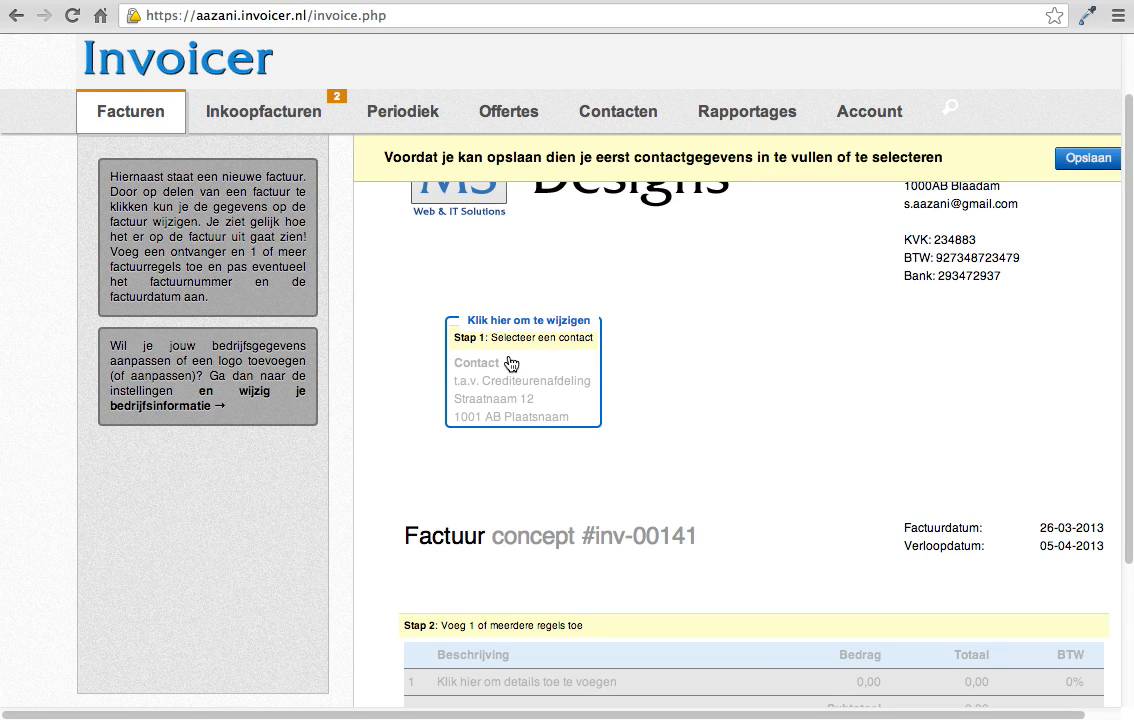
{"action": "left_click", "coordinate": [537, 322]}
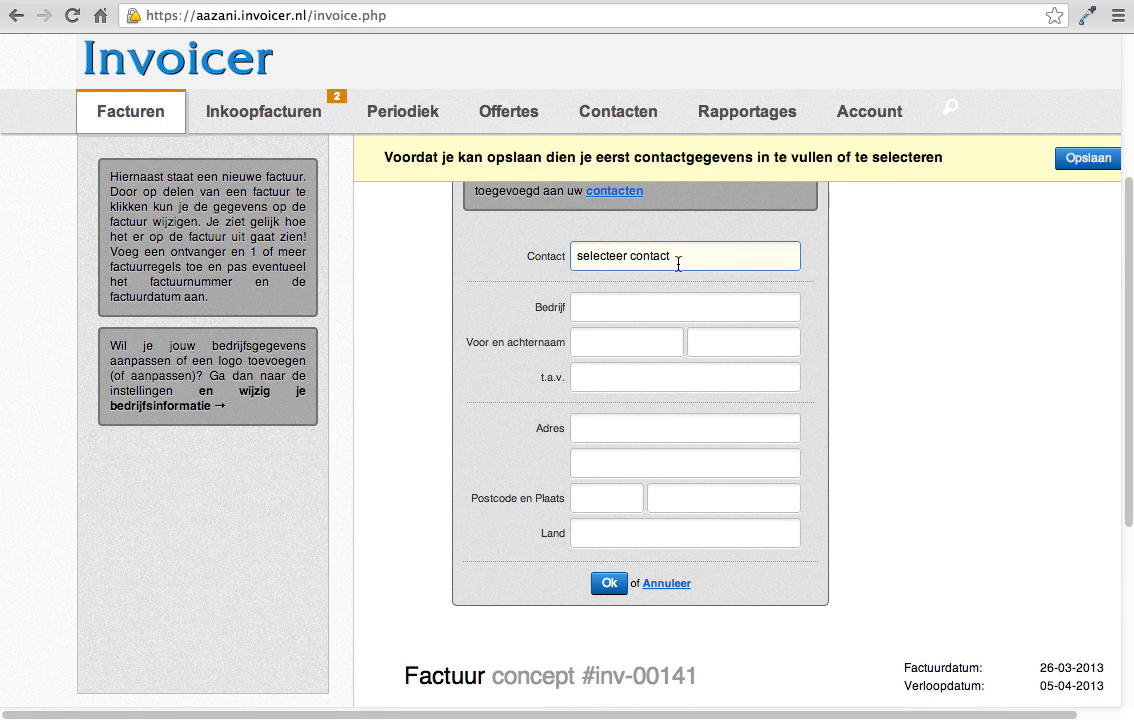
{"action": "left_click", "coordinate": [680, 258]}
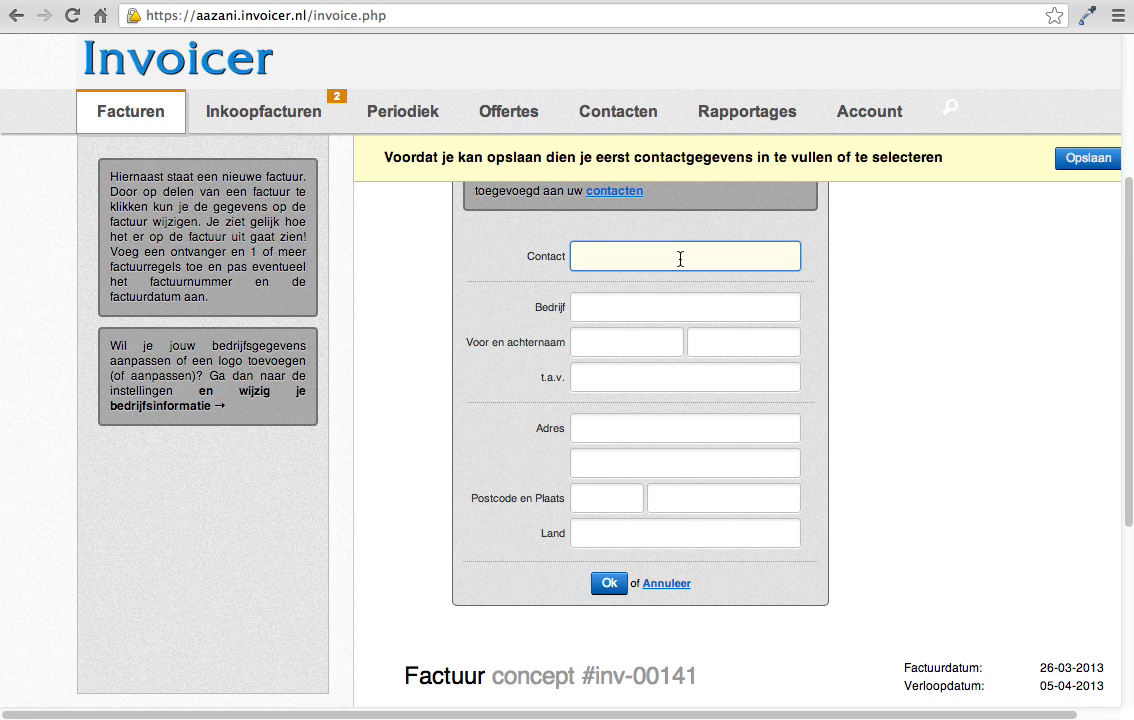
{"action": "type", "text": "aaz"}
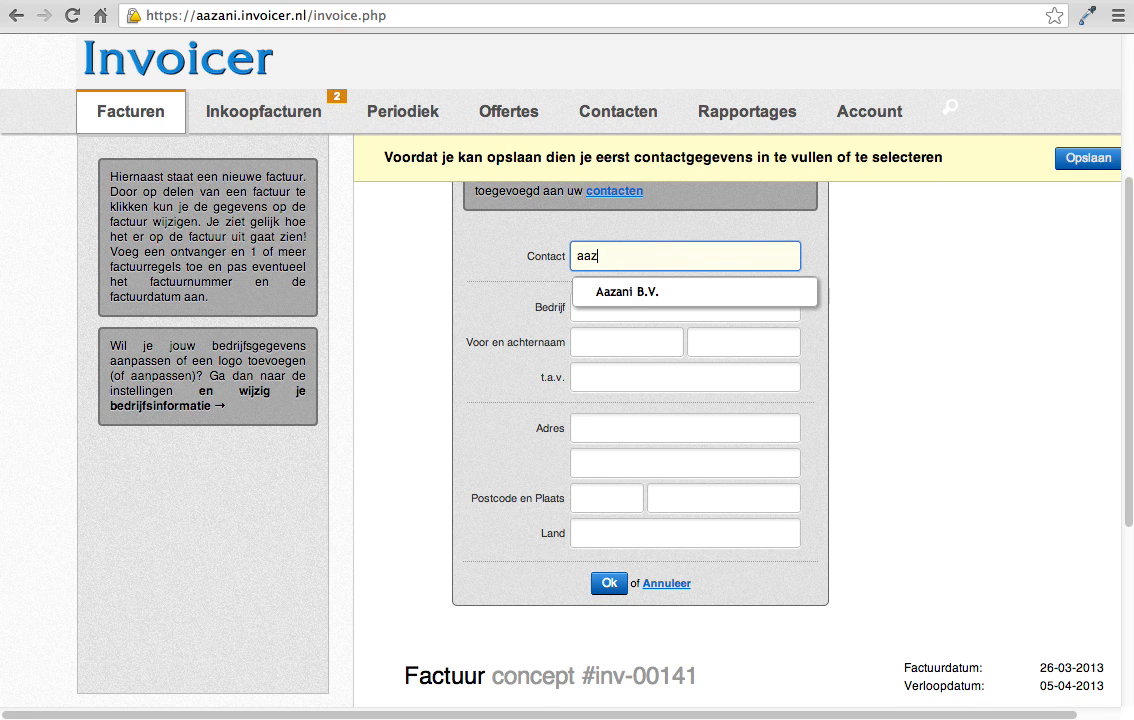
{"action": "left_click", "coordinate": [665, 300]}
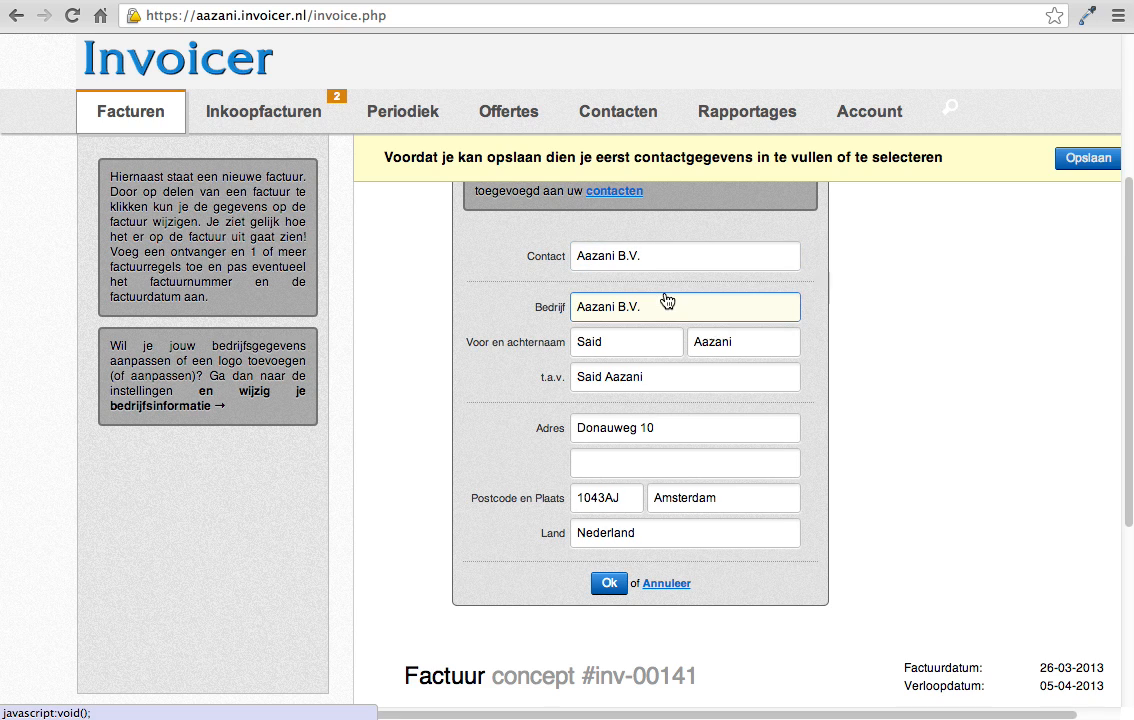
{"action": "left_click", "coordinate": [612, 585]}
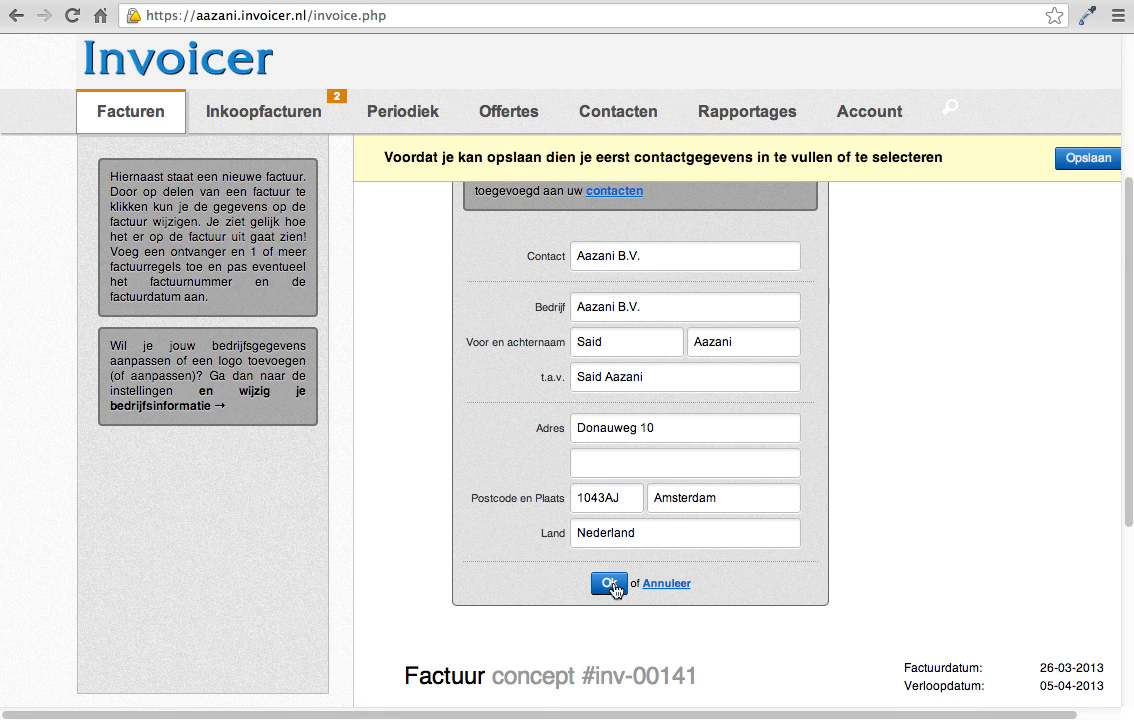
{"action": "left_click", "coordinate": [609, 586]}
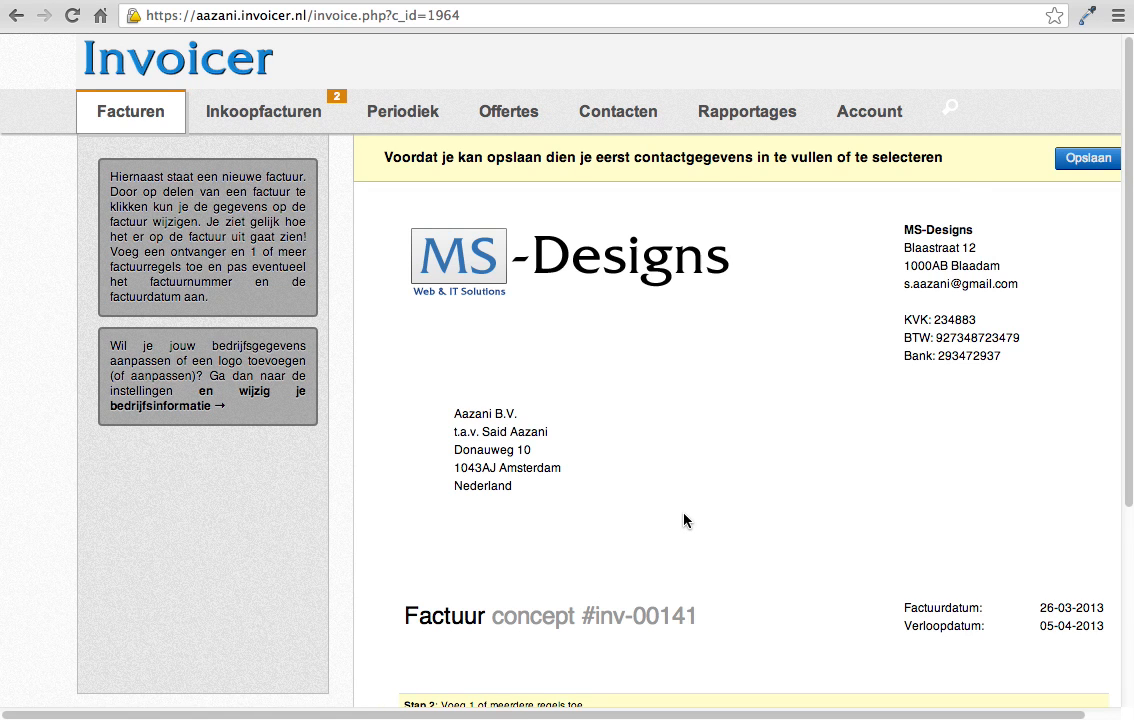
Step: Add an invoice line with the description "ipad" and an amount of 100
{"action": "scroll", "coordinate": [684, 519], "scroll_direction": "down", "scroll_amount": 2}
{"action": "scroll", "coordinate": [807, 388], "scroll_direction": "down", "scroll_amount": 5}
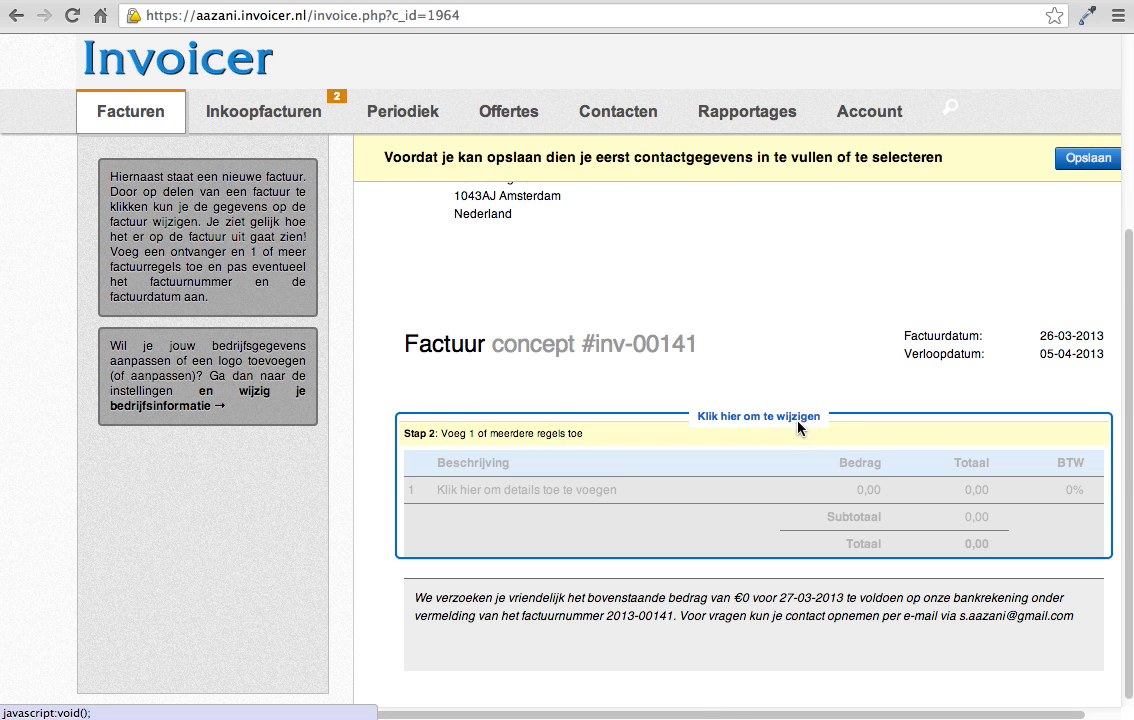
{"action": "left_click", "coordinate": [799, 428]}
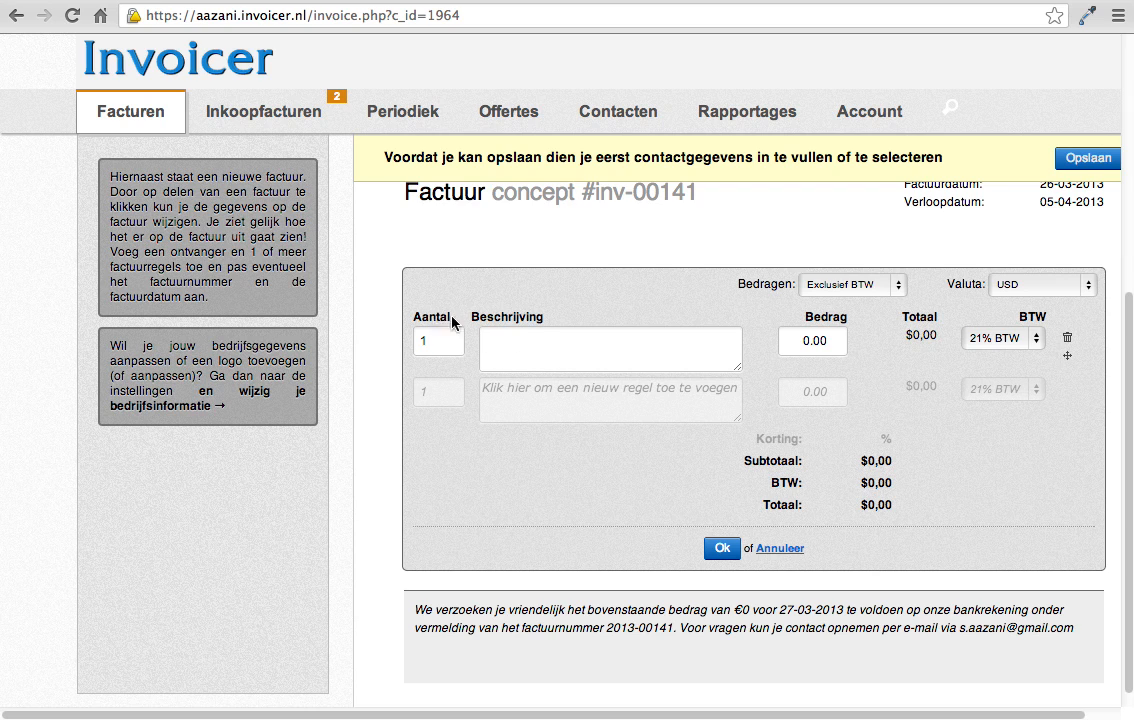
{"action": "left_click_drag", "start_coordinate": [452, 320], "coordinate": [413, 319]}
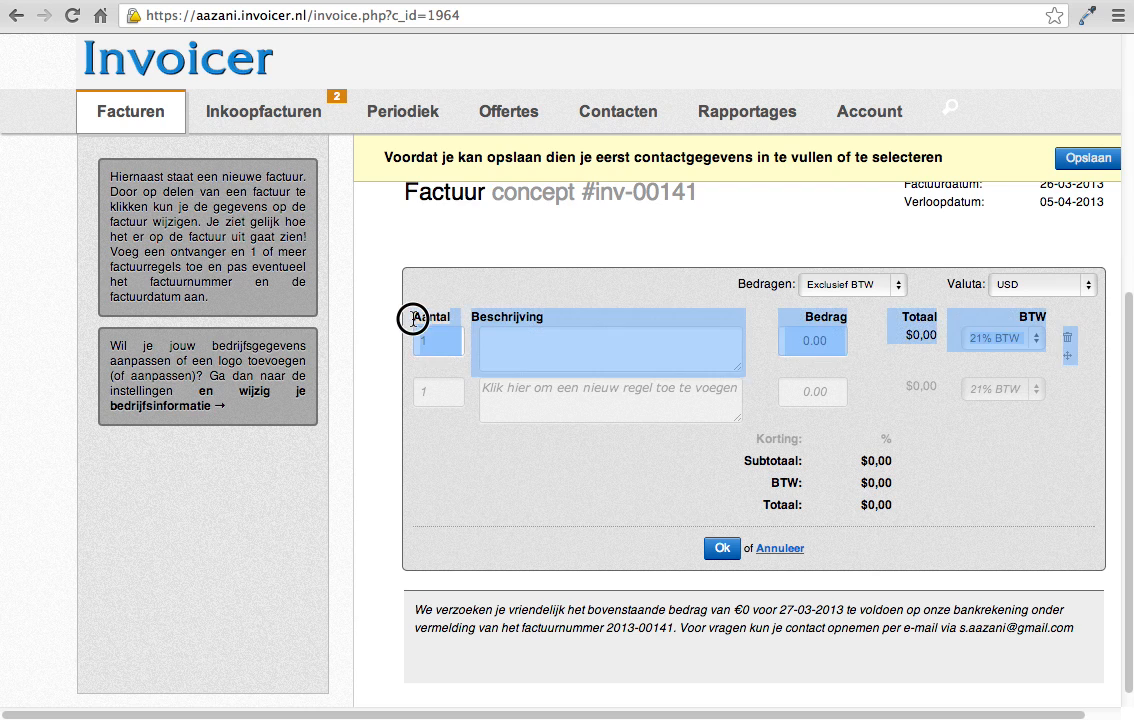
{"action": "left_click", "coordinate": [425, 337]}
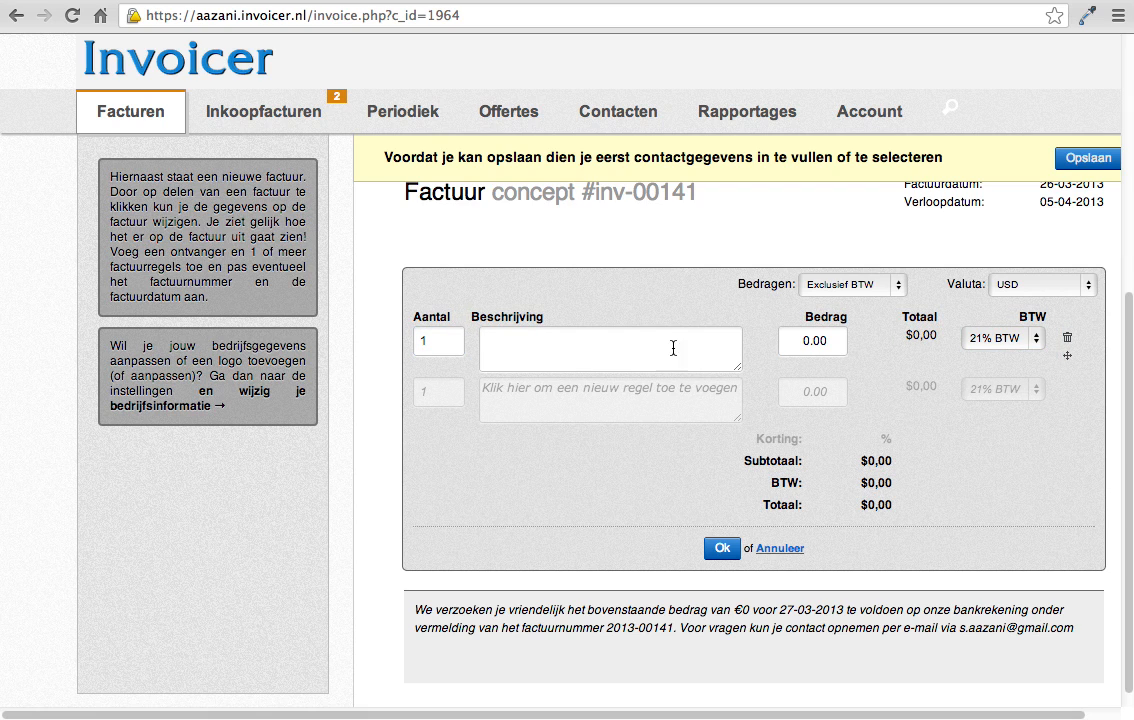
{"action": "left_click", "coordinate": [556, 355]}
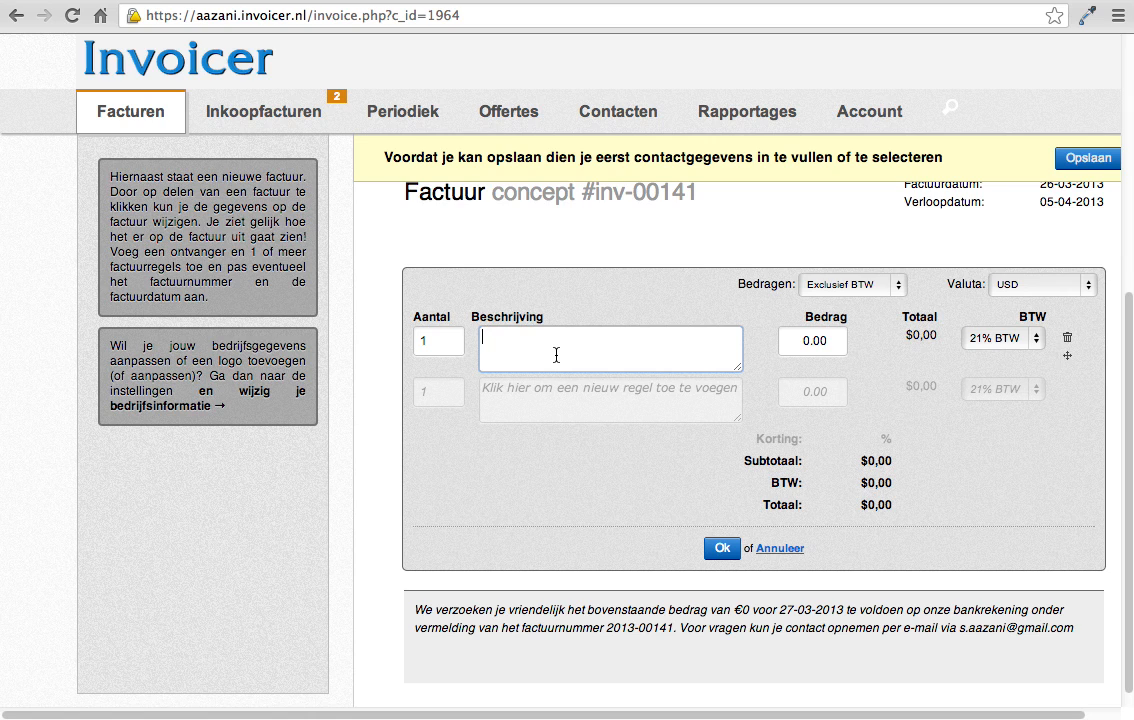
{"action": "type", "text": "ipad"}
{"action": "left_click", "coordinate": [808, 341]}
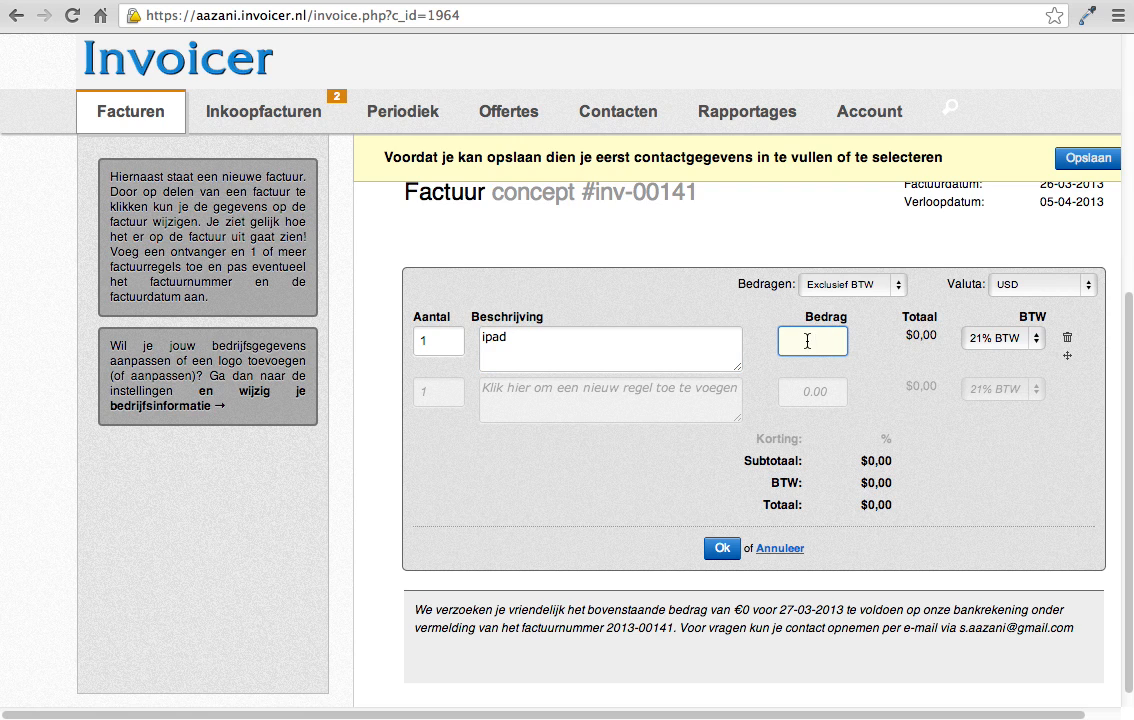
{"action": "type", "text": "100"}
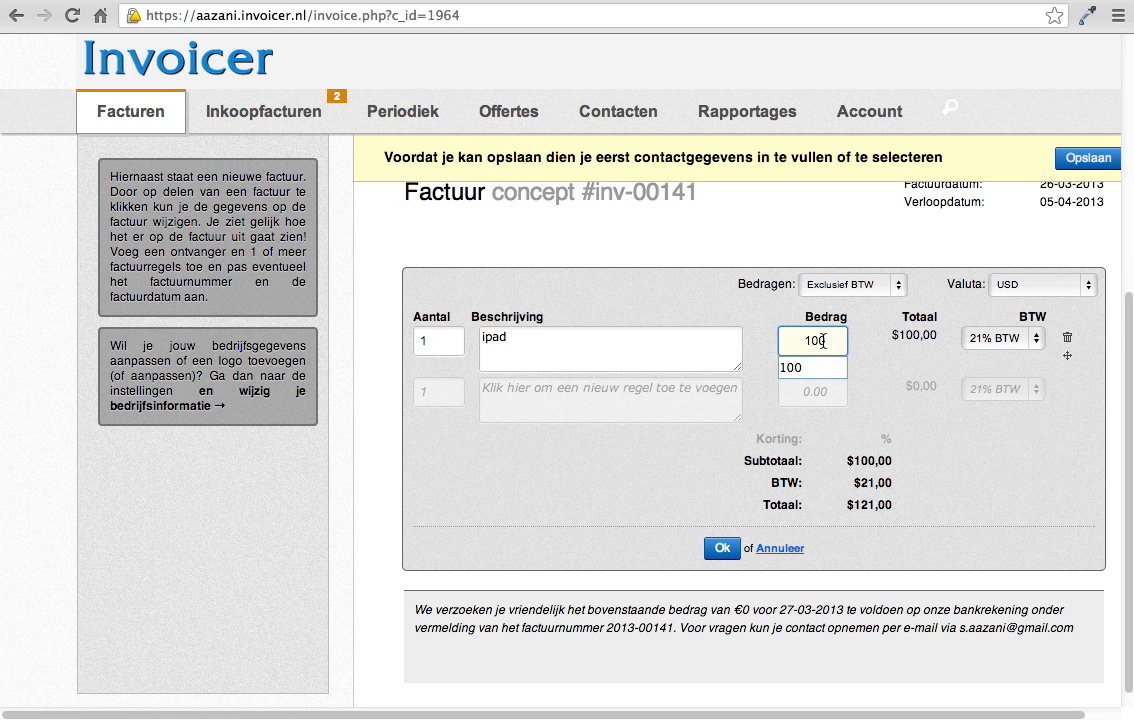
Step: Set the quantity of the ipad line to 2
{"action": "double_click", "coordinate": [916, 338]}
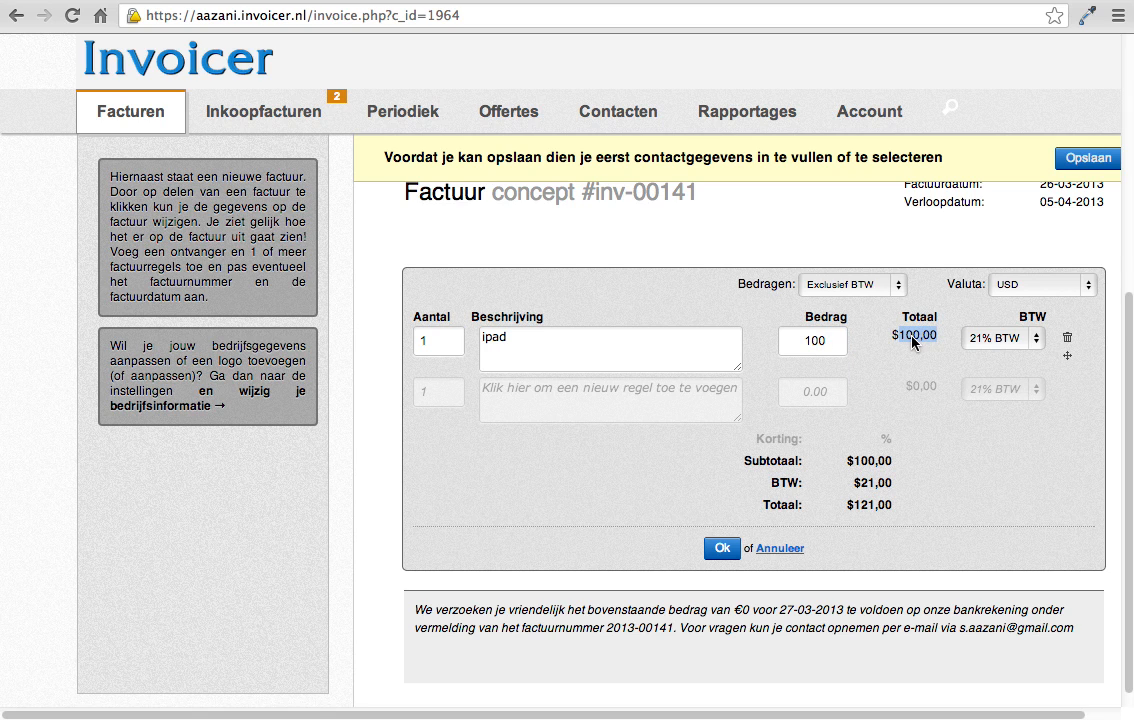
{"action": "left_click", "coordinate": [433, 341]}
{"action": "double_click", "coordinate": [439, 340]}
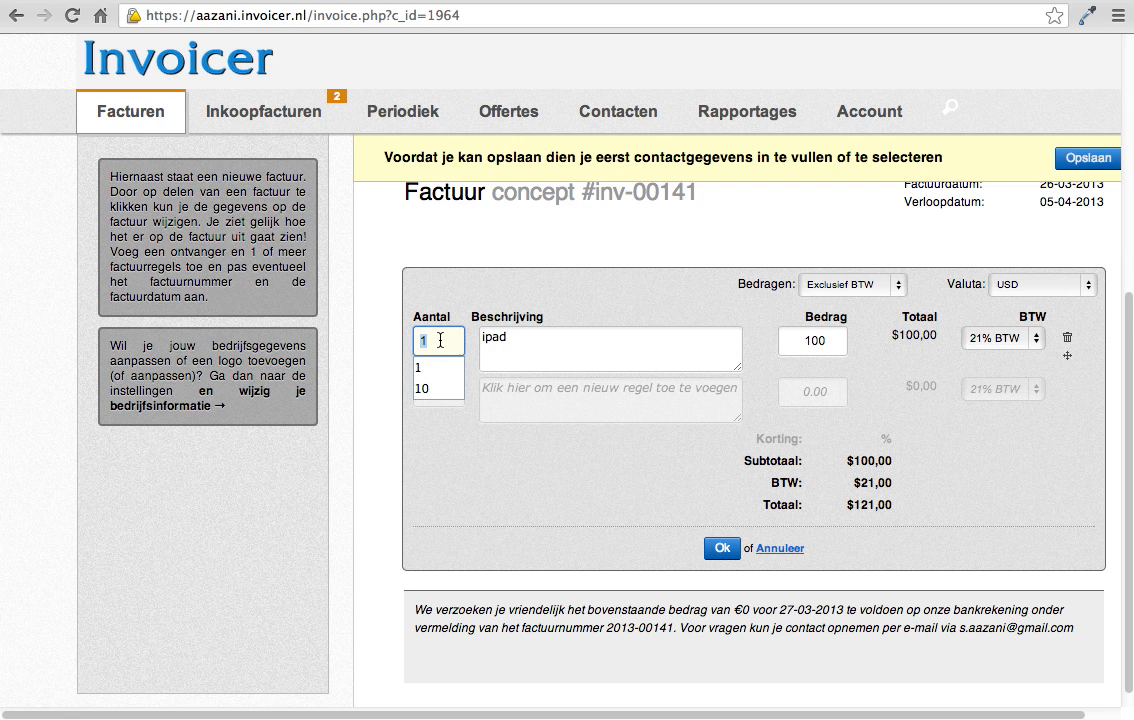
{"action": "type", "text": "2"}
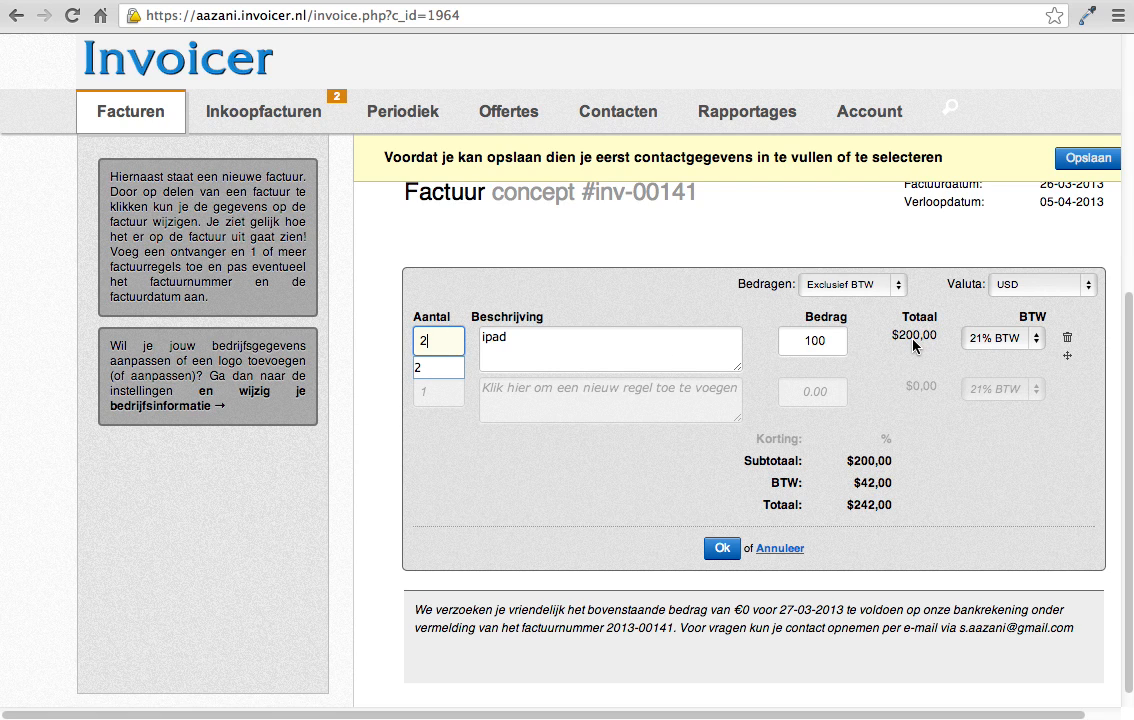
Step: Check which BTW rates are available for the ipad line
{"action": "left_click", "coordinate": [1029, 342]}
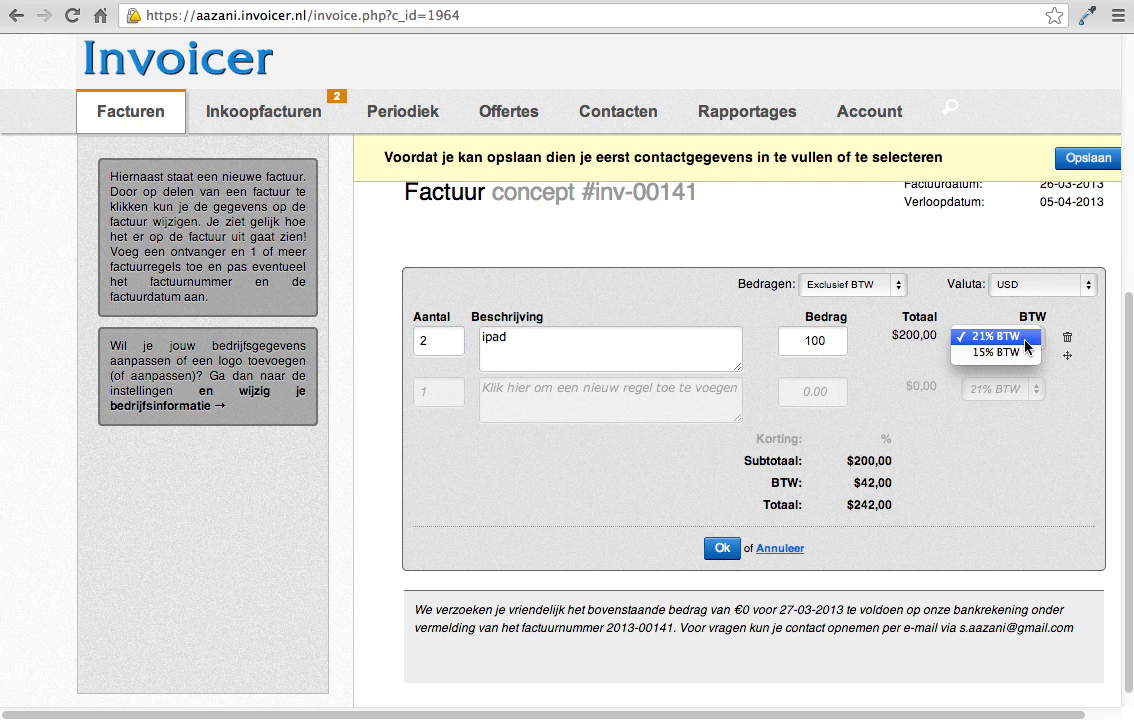
{"action": "left_click", "coordinate": [1005, 339]}
{"action": "left_click", "coordinate": [1005, 339]}
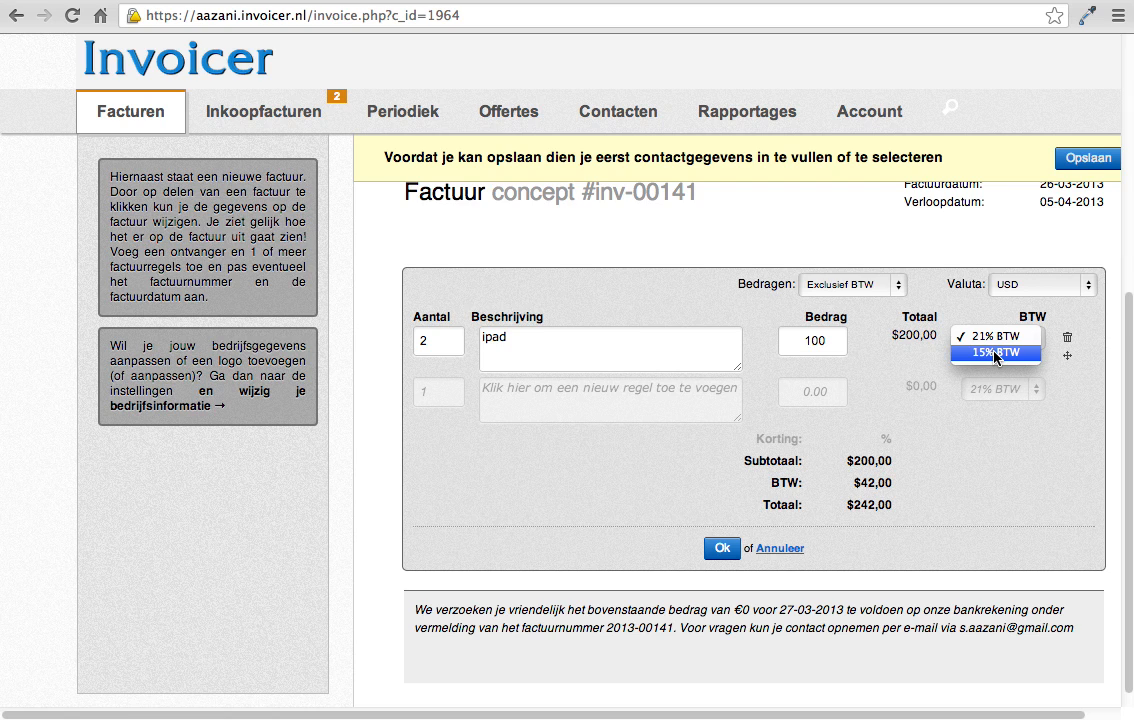
{"action": "left_click", "coordinate": [1066, 408]}
Step: Open the general account settings and examine the BTW percentages defined there
{"action": "left_click", "coordinate": [870, 115]}
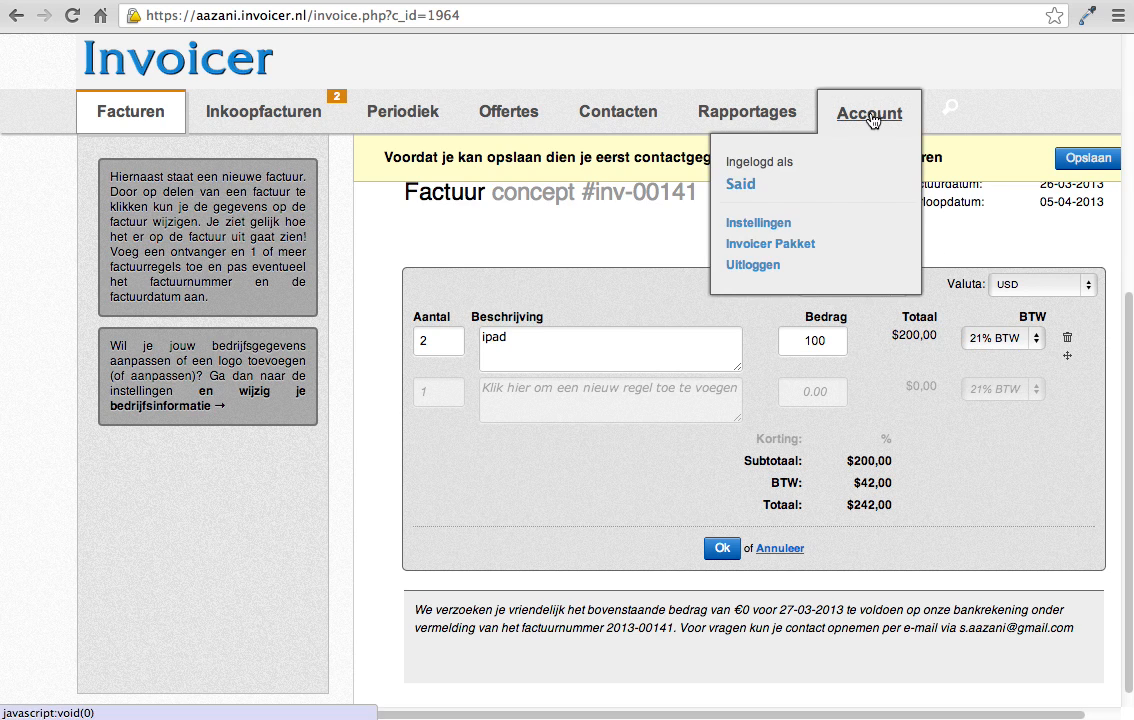
{"action": "left_click", "coordinate": [758, 228]}
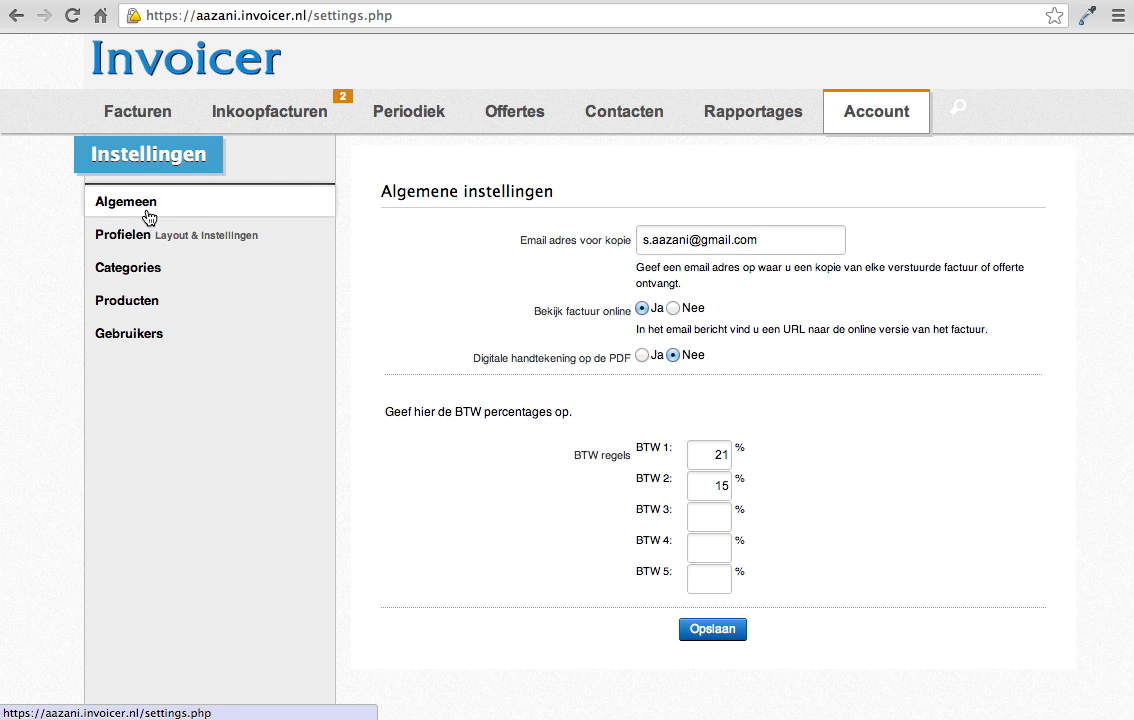
{"action": "left_click", "coordinate": [147, 218]}
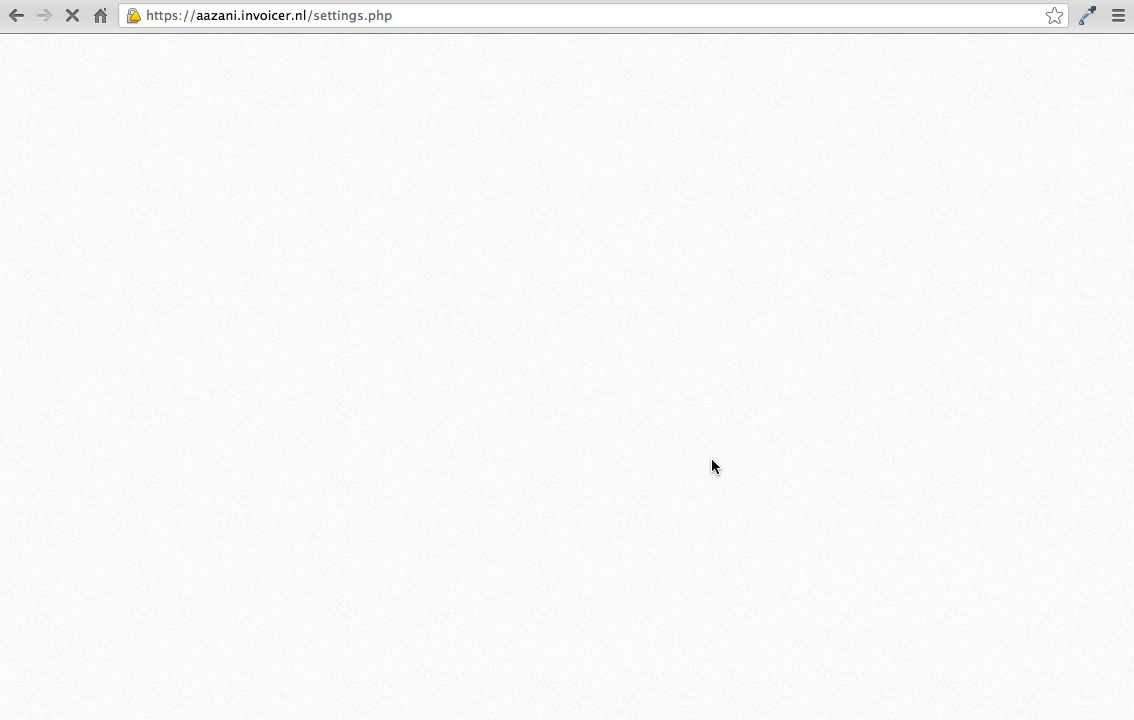
{"action": "double_click", "coordinate": [712, 455]}
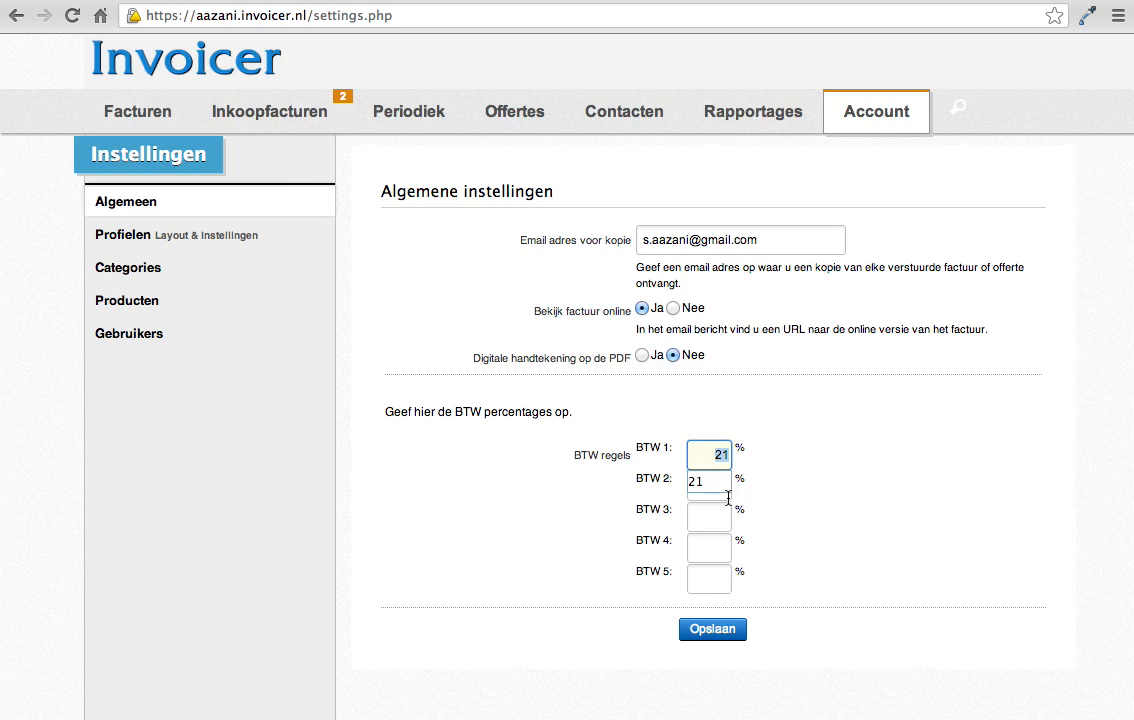
{"action": "double_click", "coordinate": [717, 494]}
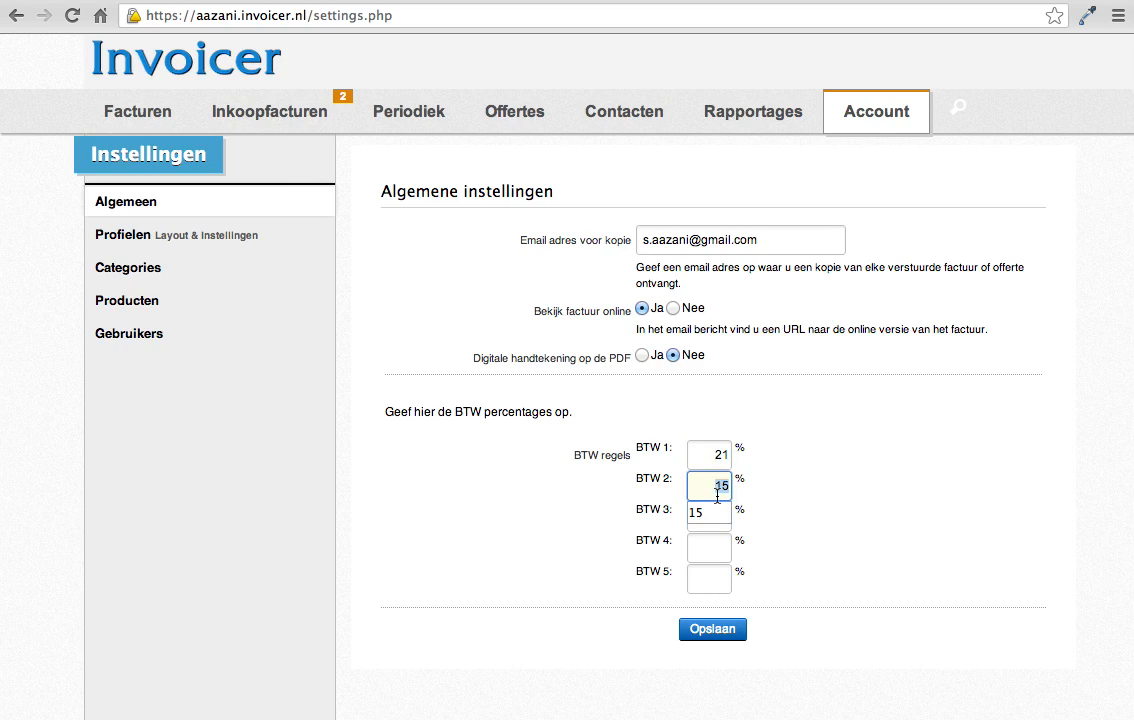
{"action": "left_click", "coordinate": [811, 488]}
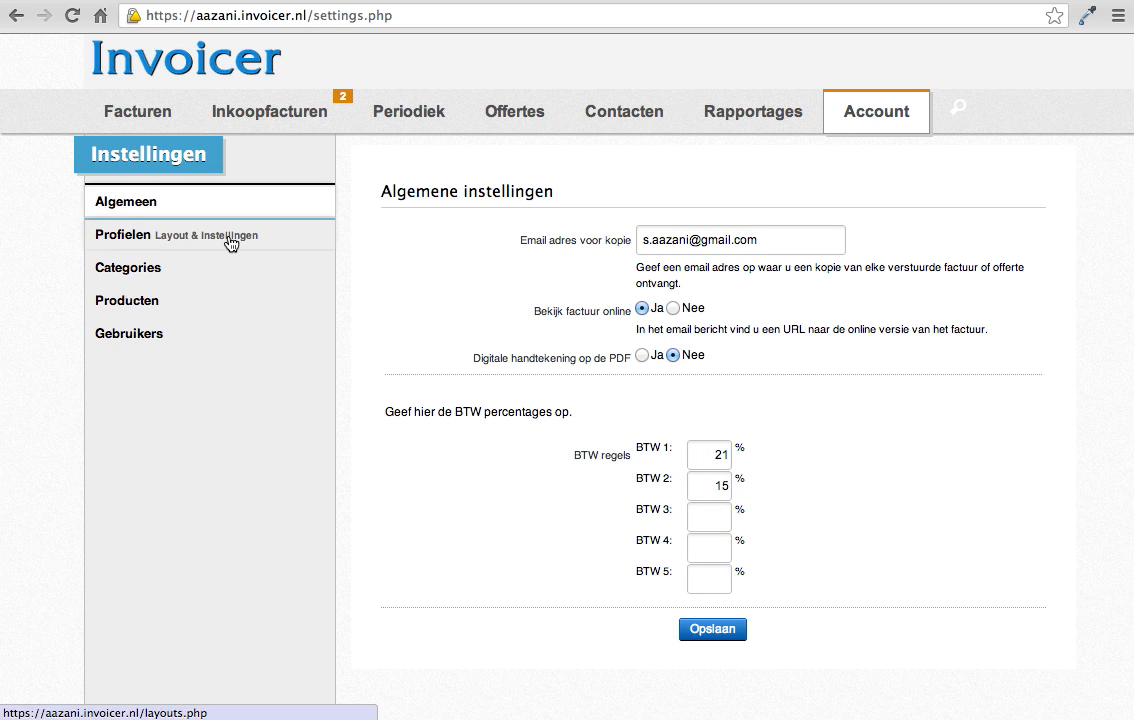
{"action": "left_click", "coordinate": [711, 453]}
{"action": "left_click", "coordinate": [718, 487]}
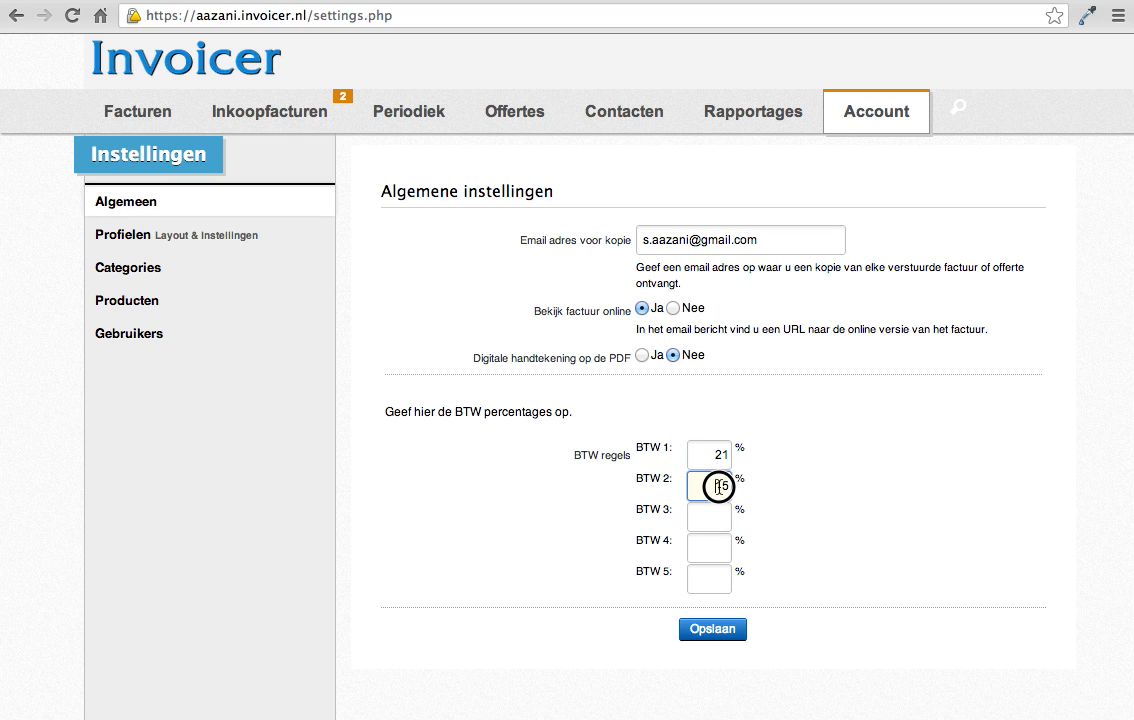
{"action": "double_click", "coordinate": [718, 487]}
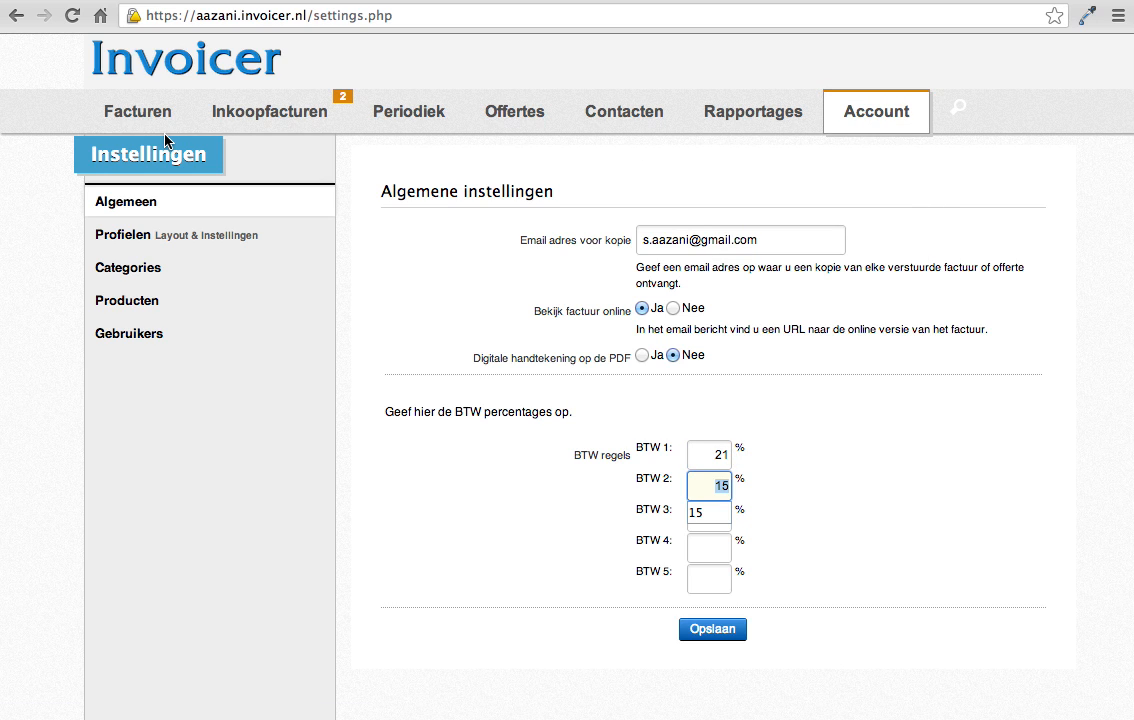
Step: Return to the invoices, start a new invoice and assign it to the contact Aazani B.V
{"action": "left_click", "coordinate": [137, 118]}
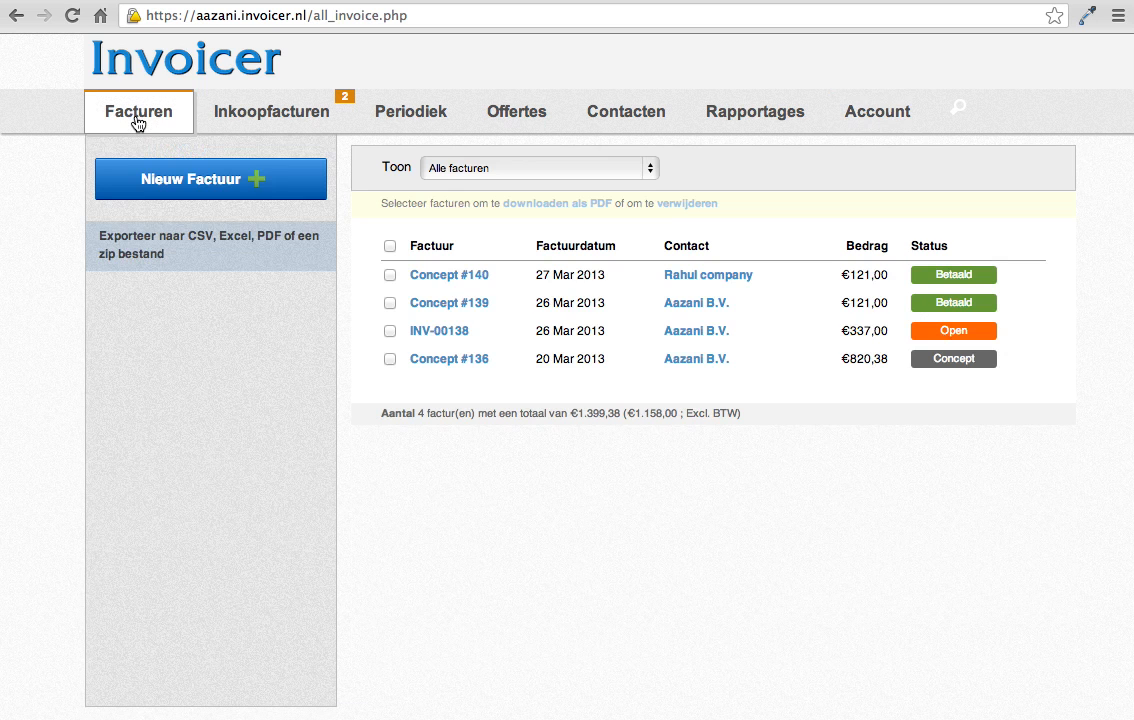
{"action": "left_click", "coordinate": [221, 188]}
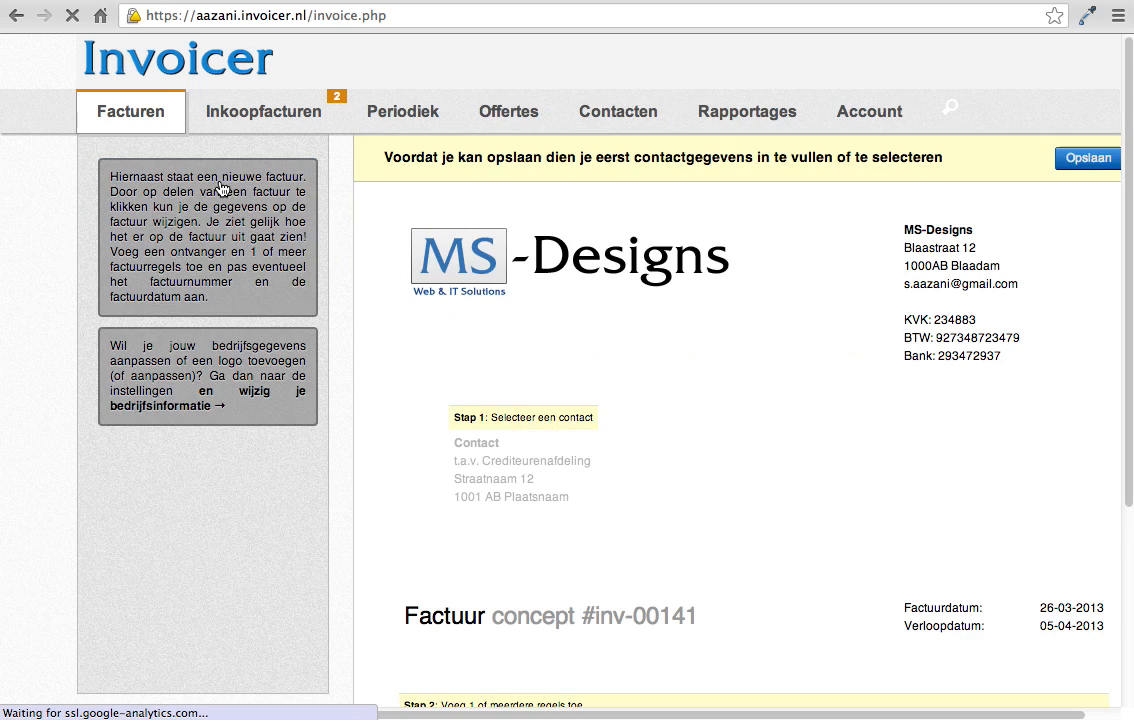
{"action": "left_click", "coordinate": [535, 421]}
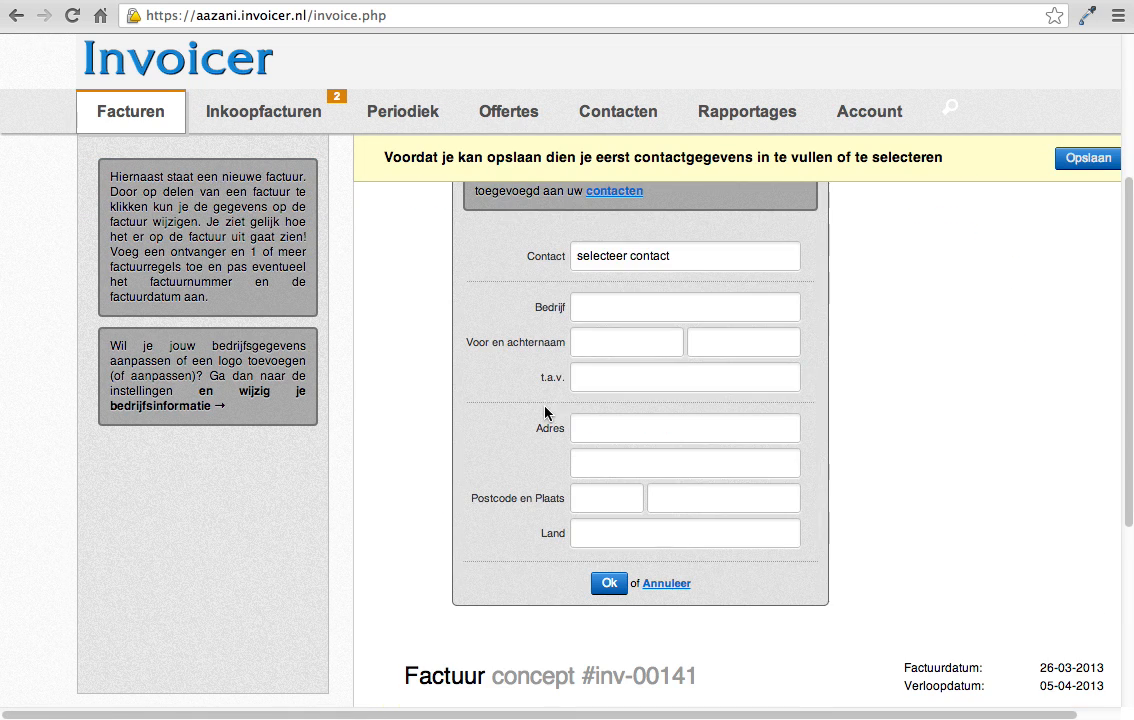
{"action": "left_click", "coordinate": [657, 262]}
{"action": "type", "text": "aaz"}
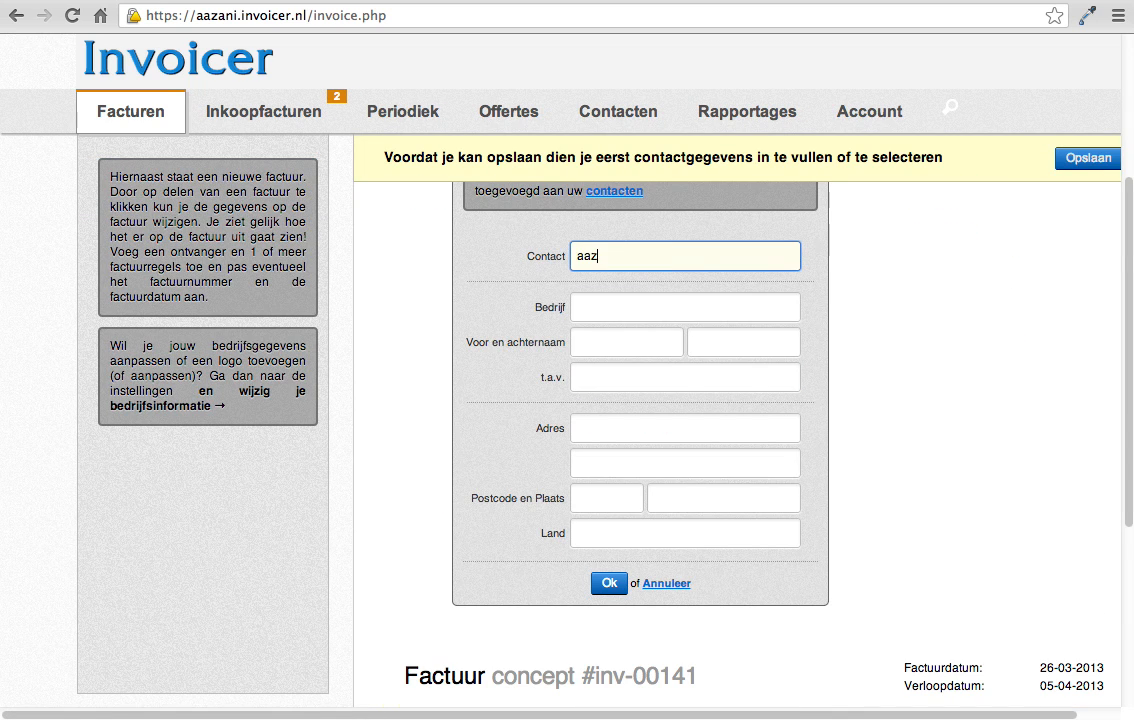
{"action": "left_click", "coordinate": [592, 285]}
{"action": "left_click", "coordinate": [607, 584]}
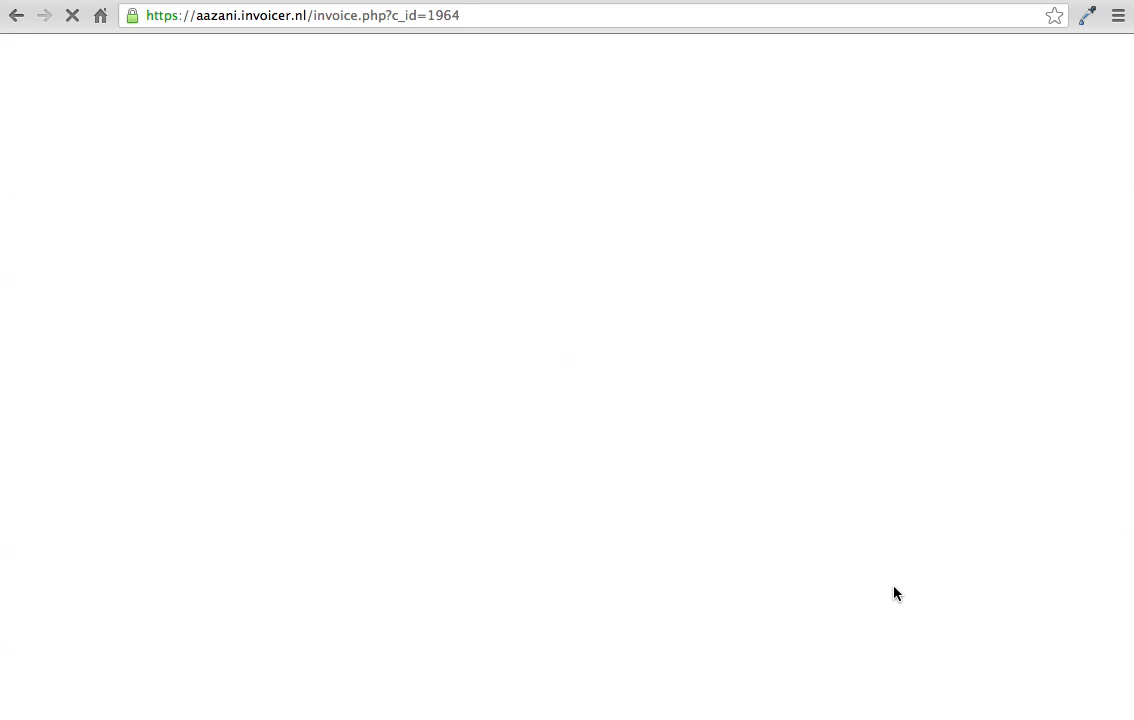
{"action": "scroll", "coordinate": [790, 570], "scroll_direction": "down", "scroll_amount": 3}
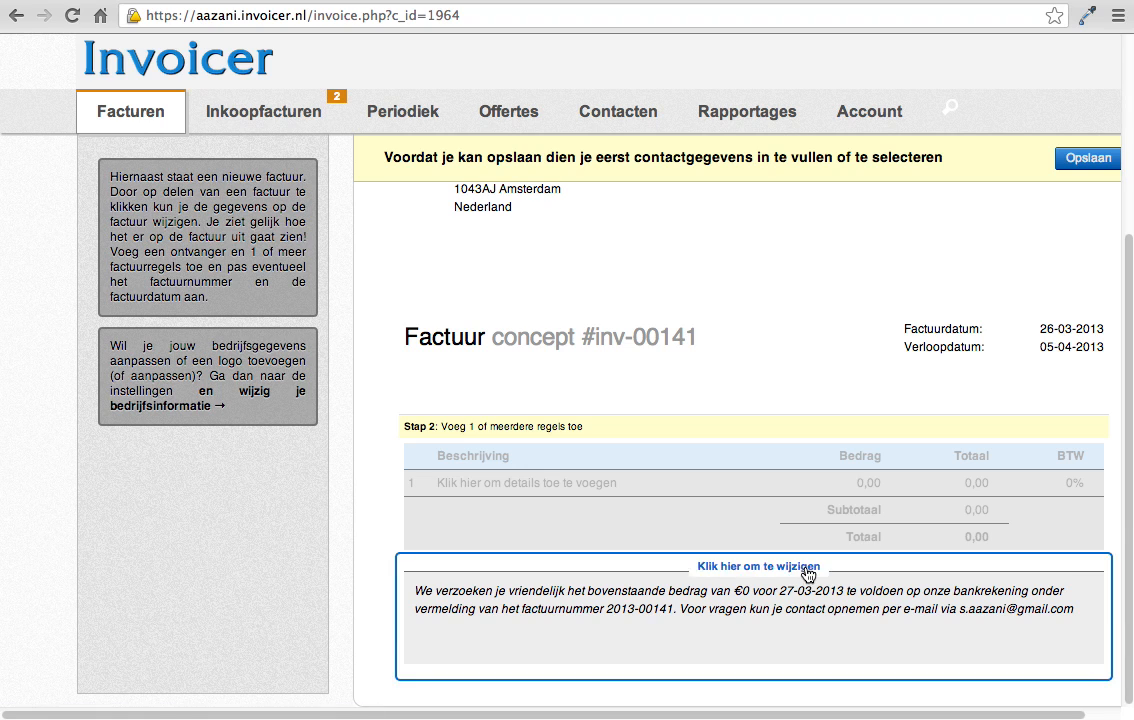
Step: Add an invoice line for ipad with quantity 2 and an amount of 100
{"action": "left_click", "coordinate": [660, 471]}
{"action": "left_click", "coordinate": [597, 354]}
{"action": "type", "text": "ipad"}
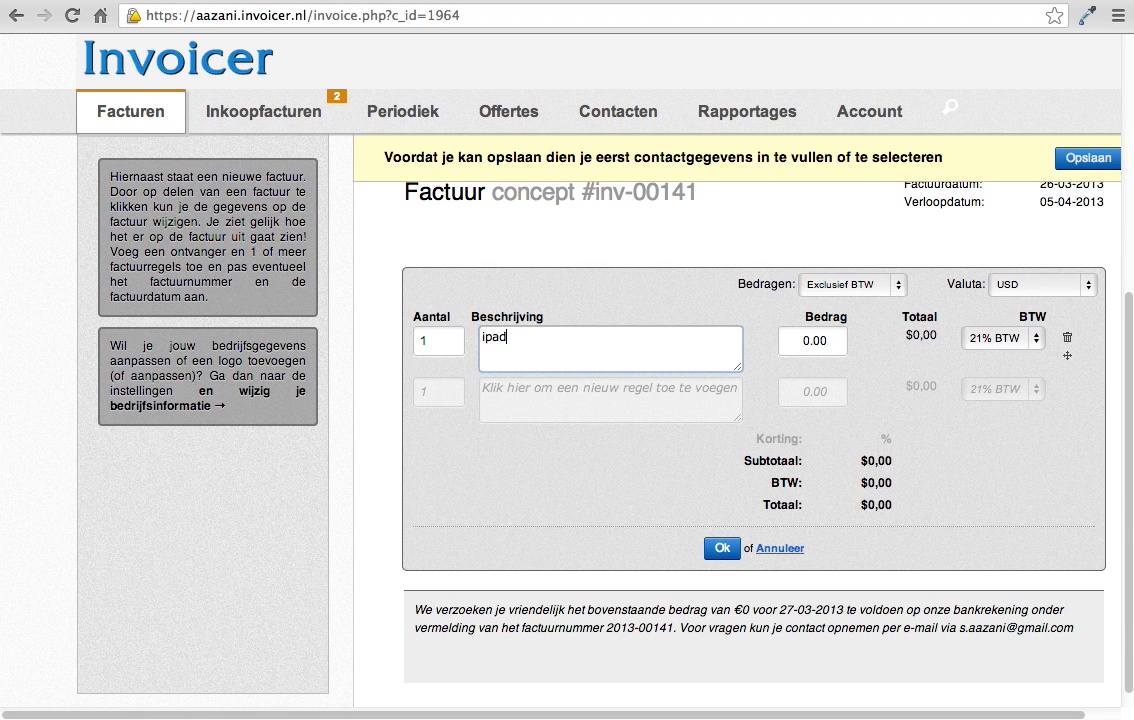
{"action": "left_click", "coordinate": [441, 341]}
{"action": "key", "text": "BackSpace"}
{"action": "type", "text": "2"}
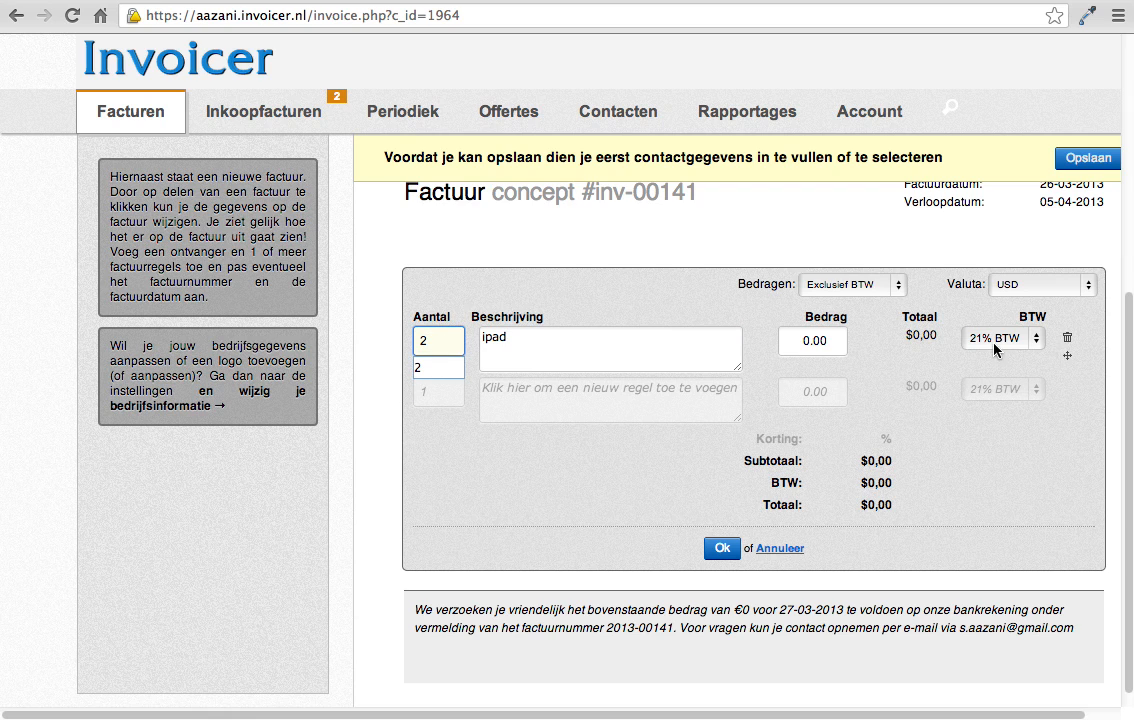
{"action": "left_click", "coordinate": [815, 341]}
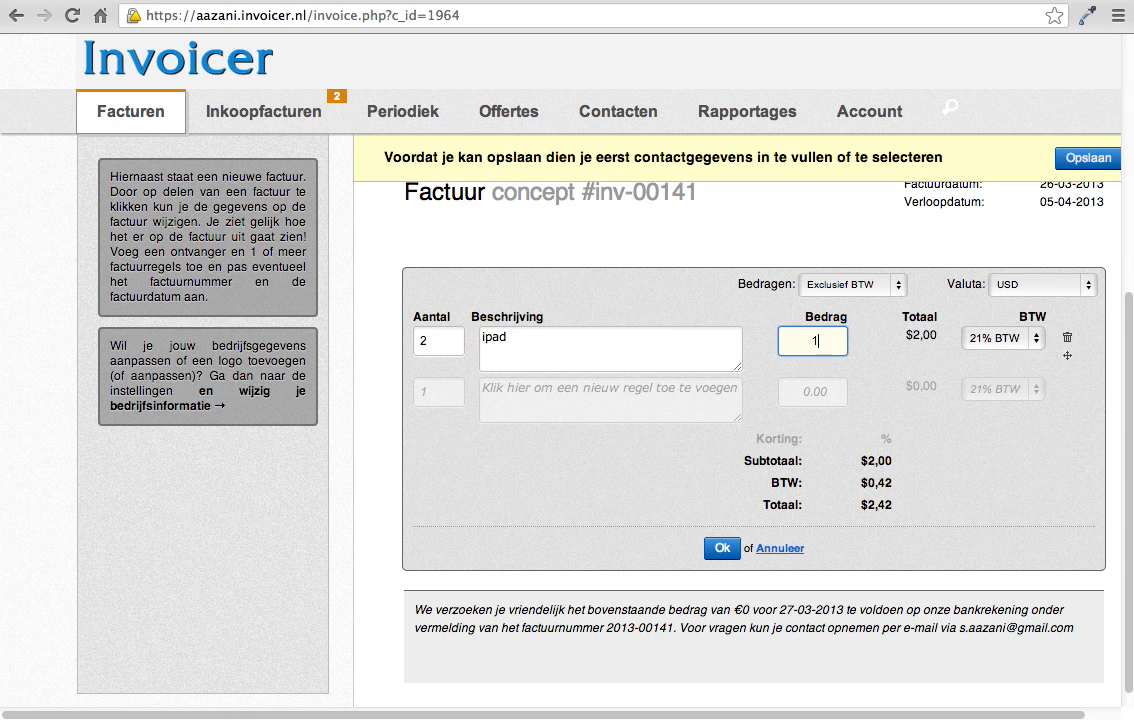
{"action": "type", "text": "100"}
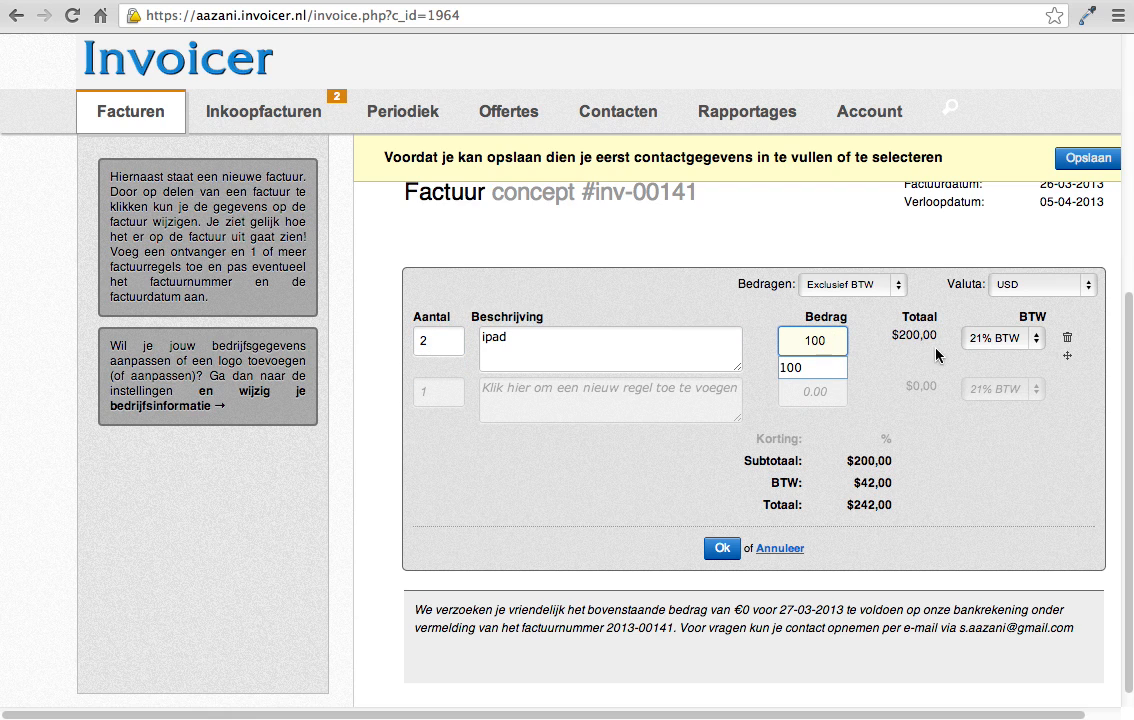
Step: Check the BTW rates offered for the ipad line and examine the subtotal and BTW amounts
{"action": "left_click", "coordinate": [1036, 340]}
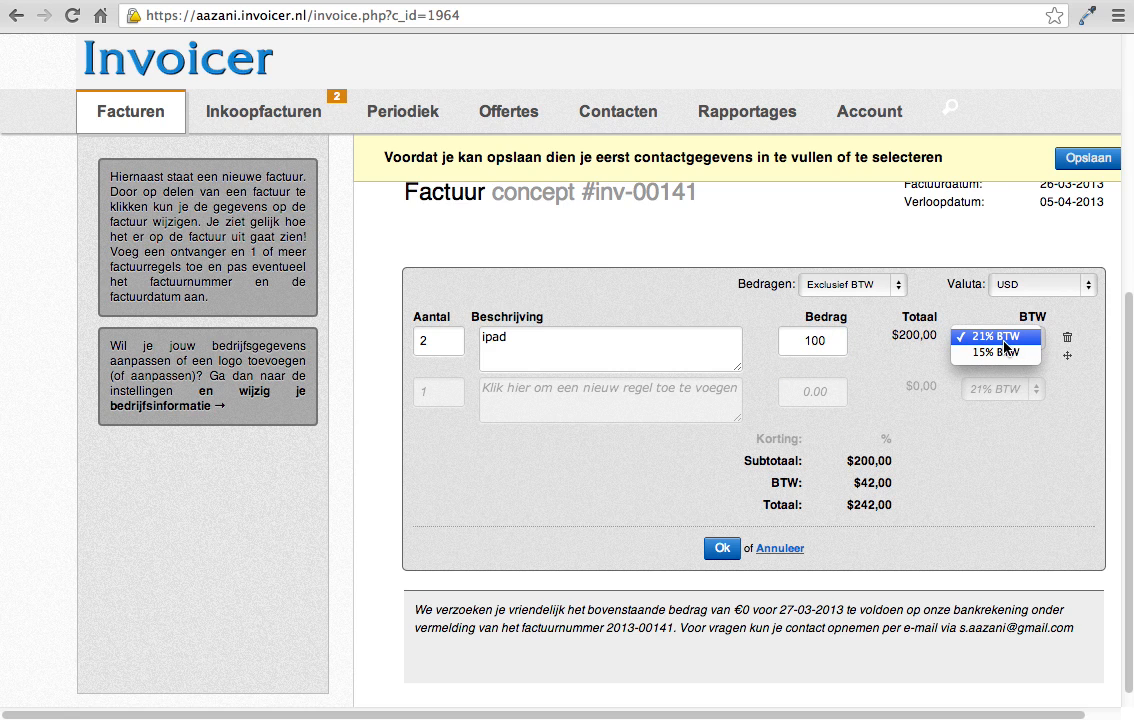
{"action": "left_click", "coordinate": [755, 460]}
{"action": "double_click", "coordinate": [870, 461]}
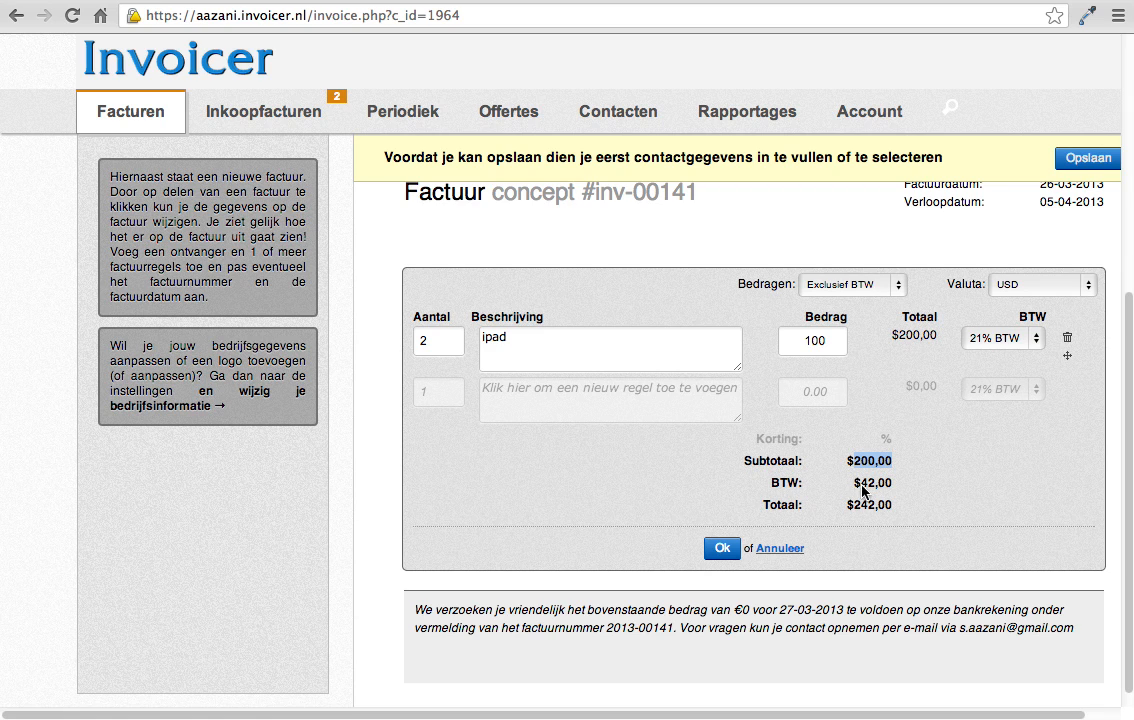
{"action": "double_click", "coordinate": [870, 484]}
{"action": "triple_click", "coordinate": [870, 486]}
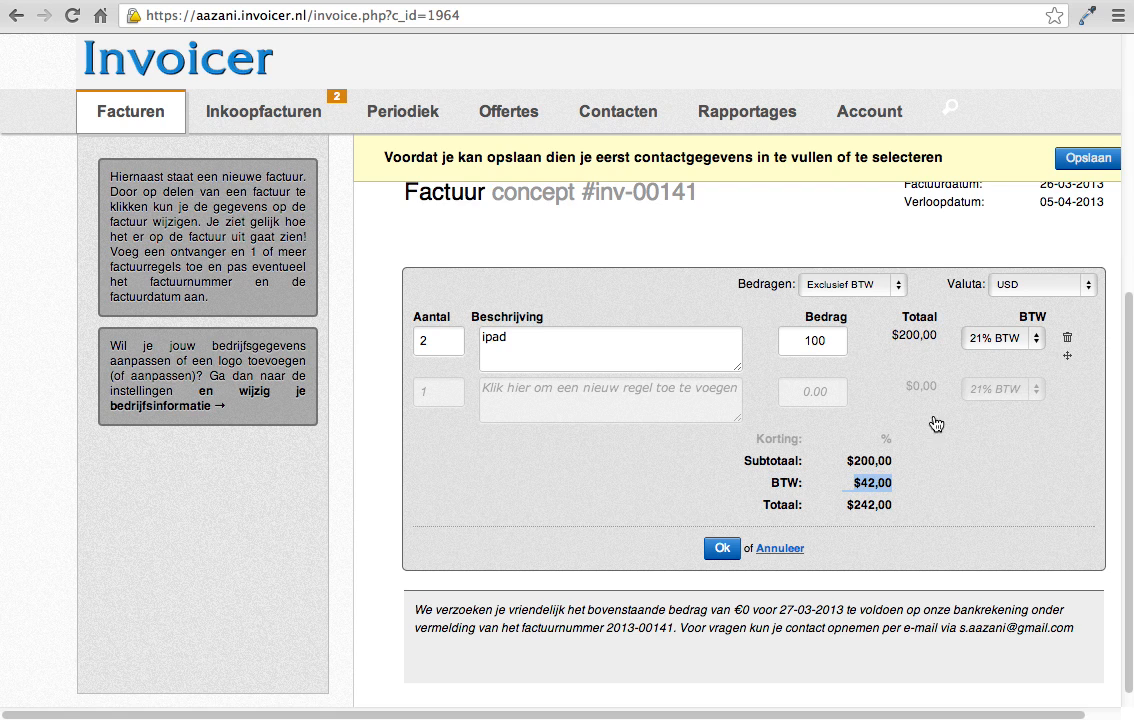
Step: Set the ipad line's BTW rate to 15% and confirm the invoice lines
{"action": "left_click", "coordinate": [1027, 340]}
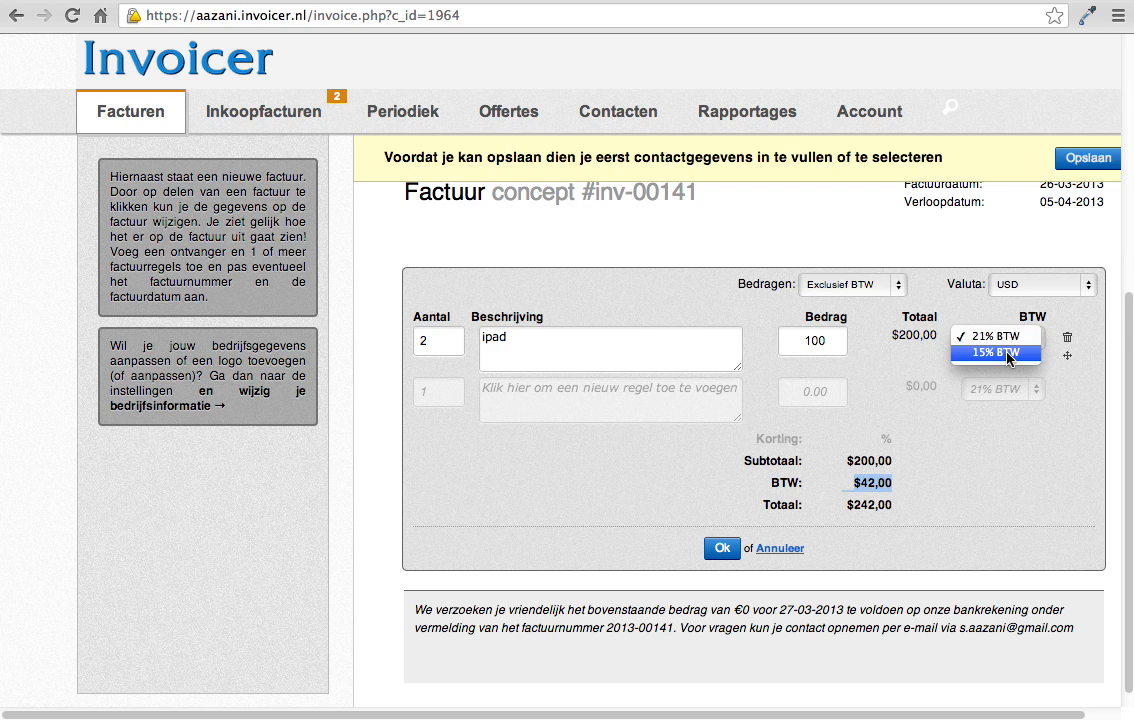
{"action": "left_click", "coordinate": [1005, 352]}
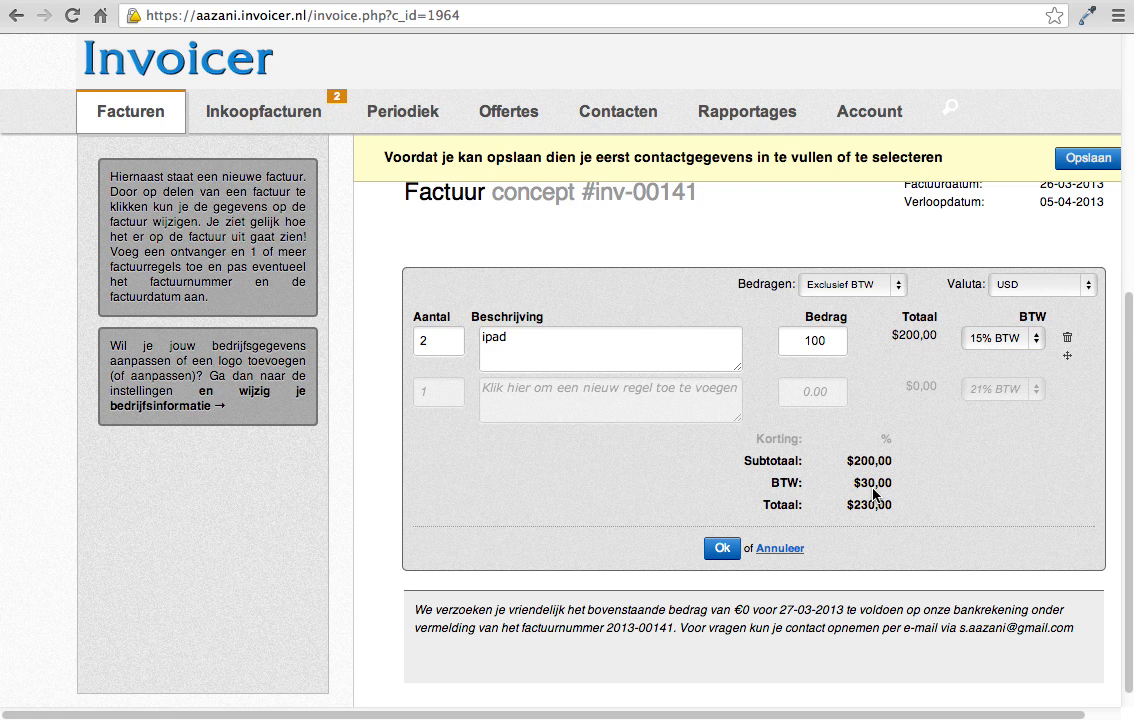
{"action": "left_click", "coordinate": [1005, 347]}
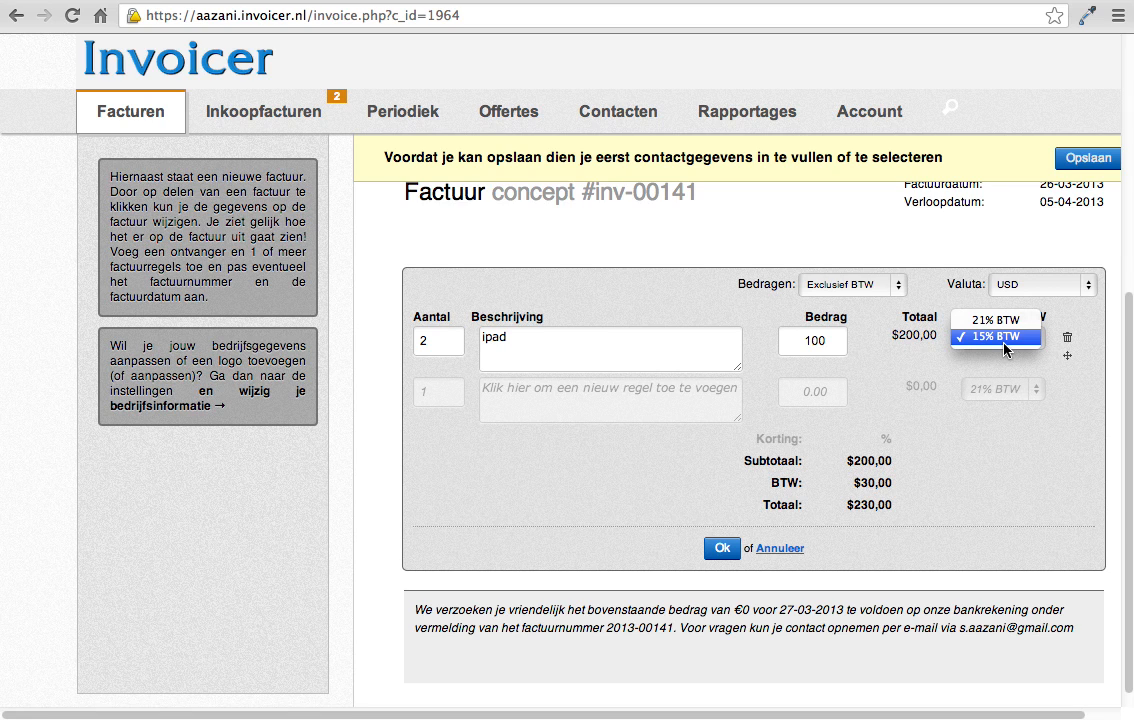
{"action": "left_click", "coordinate": [1035, 533]}
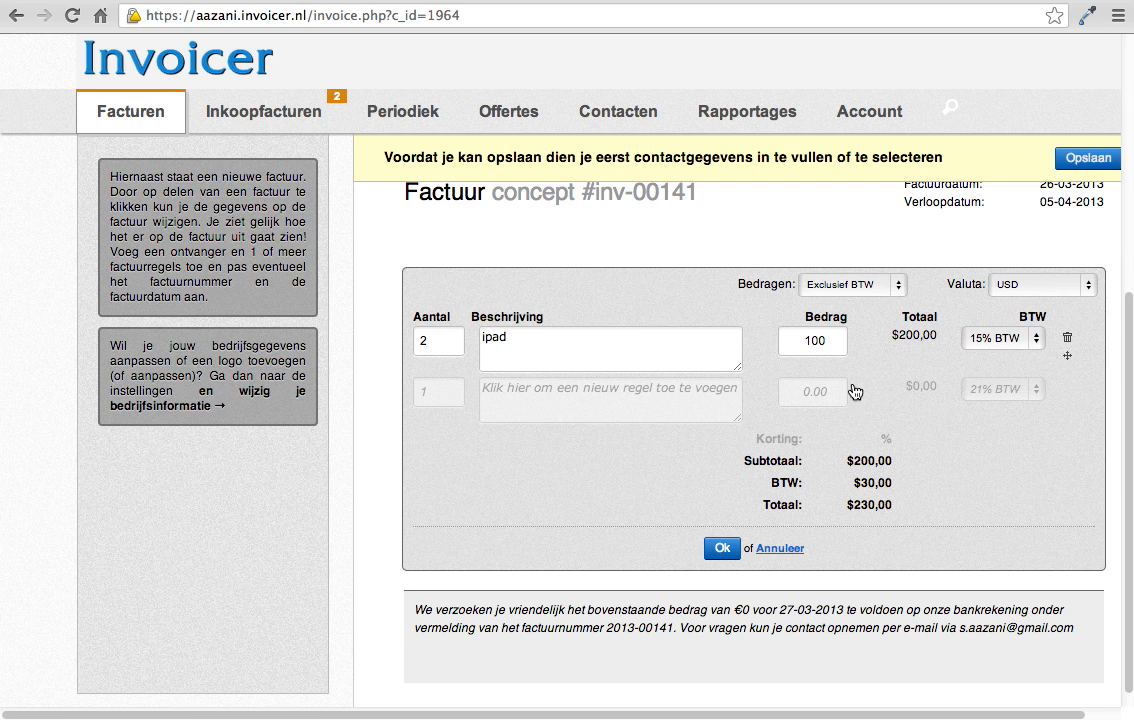
{"action": "left_click", "coordinate": [727, 549]}
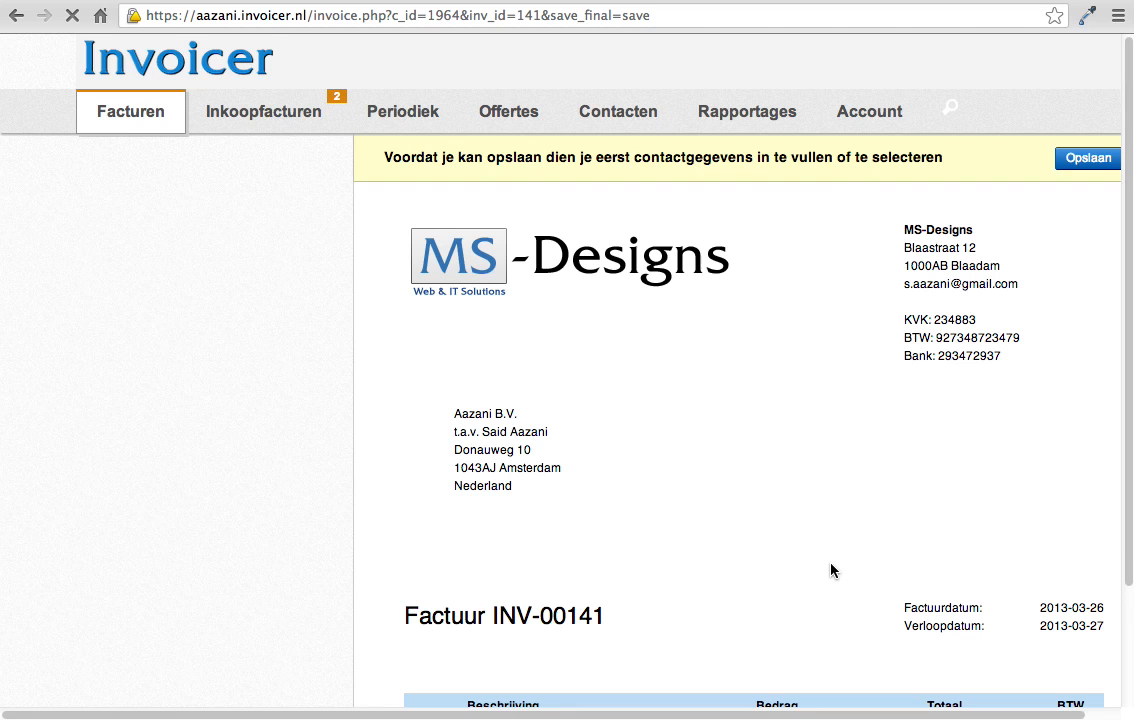
Step: Reopen the invoice lines, add a computer line with an amount of 1000 and confirm
{"action": "scroll", "coordinate": [831, 570], "scroll_direction": "down", "scroll_amount": 3}
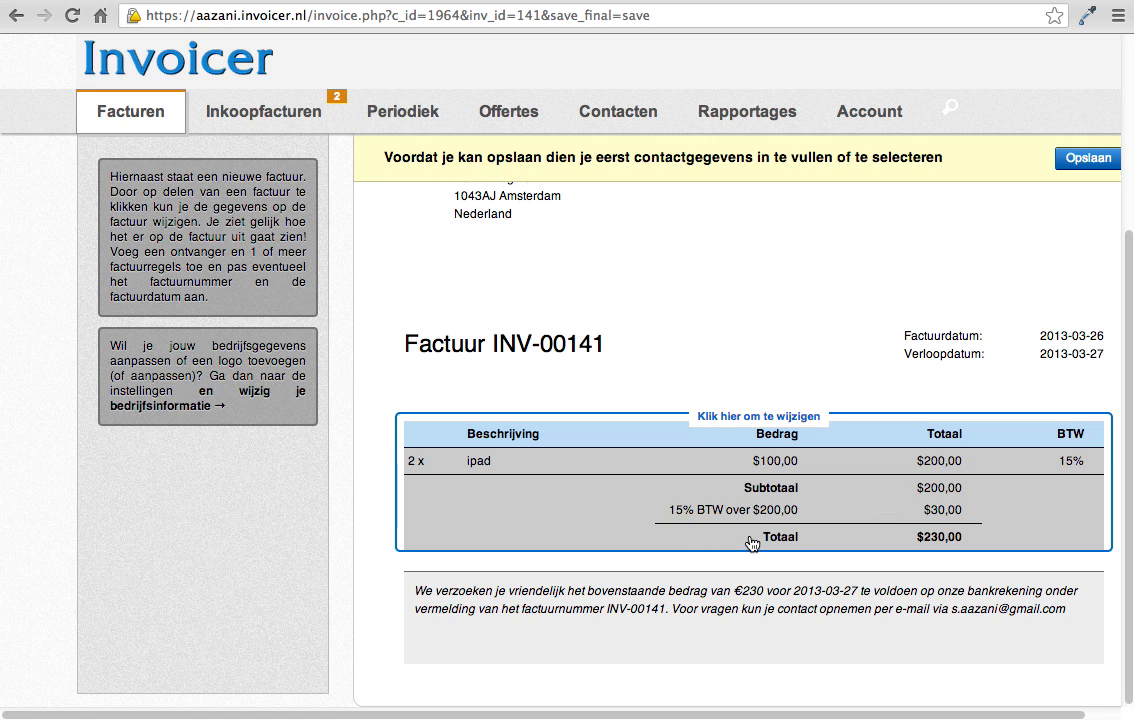
{"action": "left_click", "coordinate": [752, 418]}
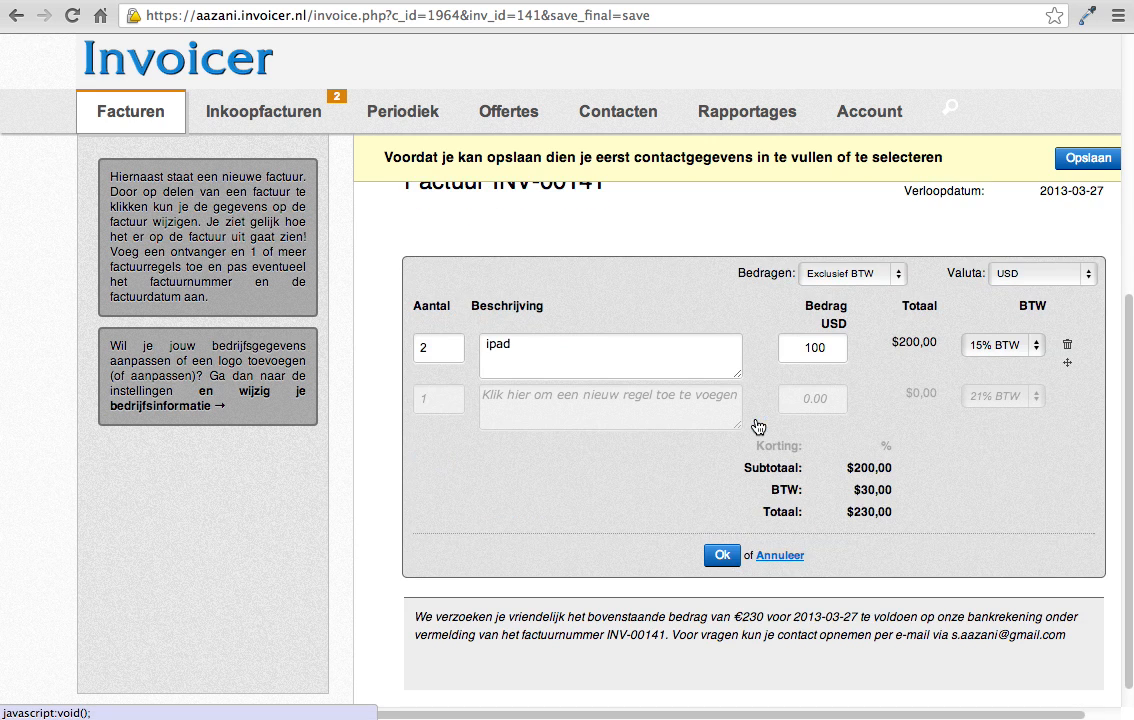
{"action": "left_click", "coordinate": [577, 421]}
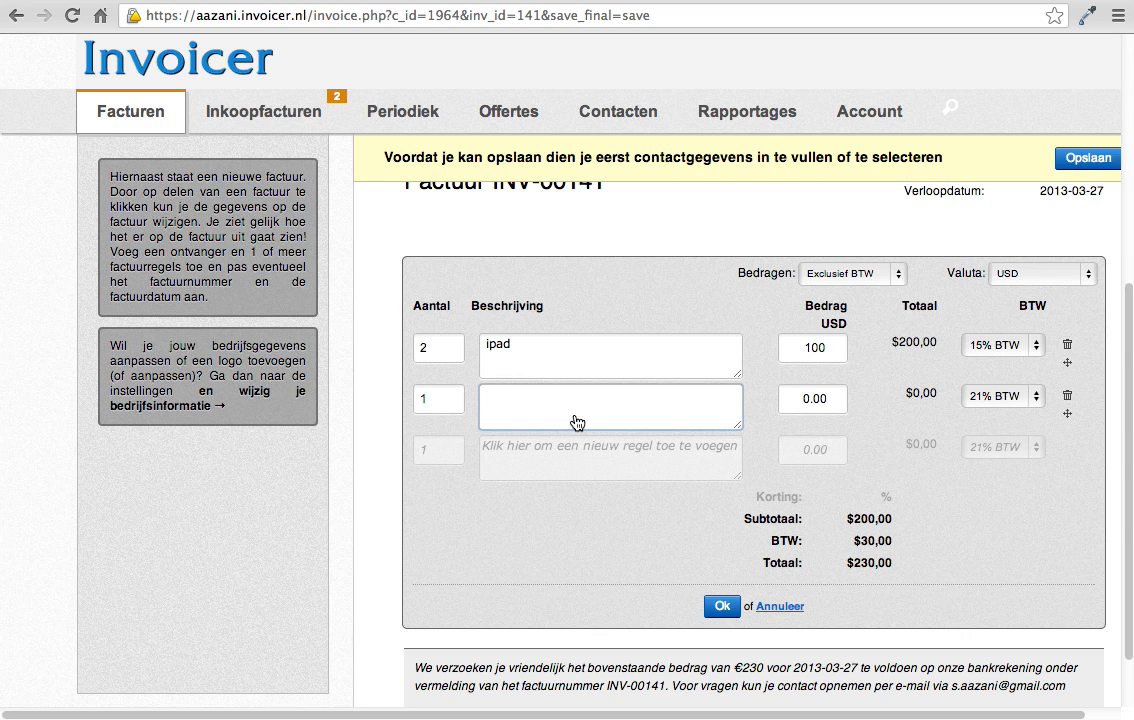
{"action": "type", "text": "computer"}
{"action": "left_click", "coordinate": [798, 401]}
{"action": "type", "text": "1000"}
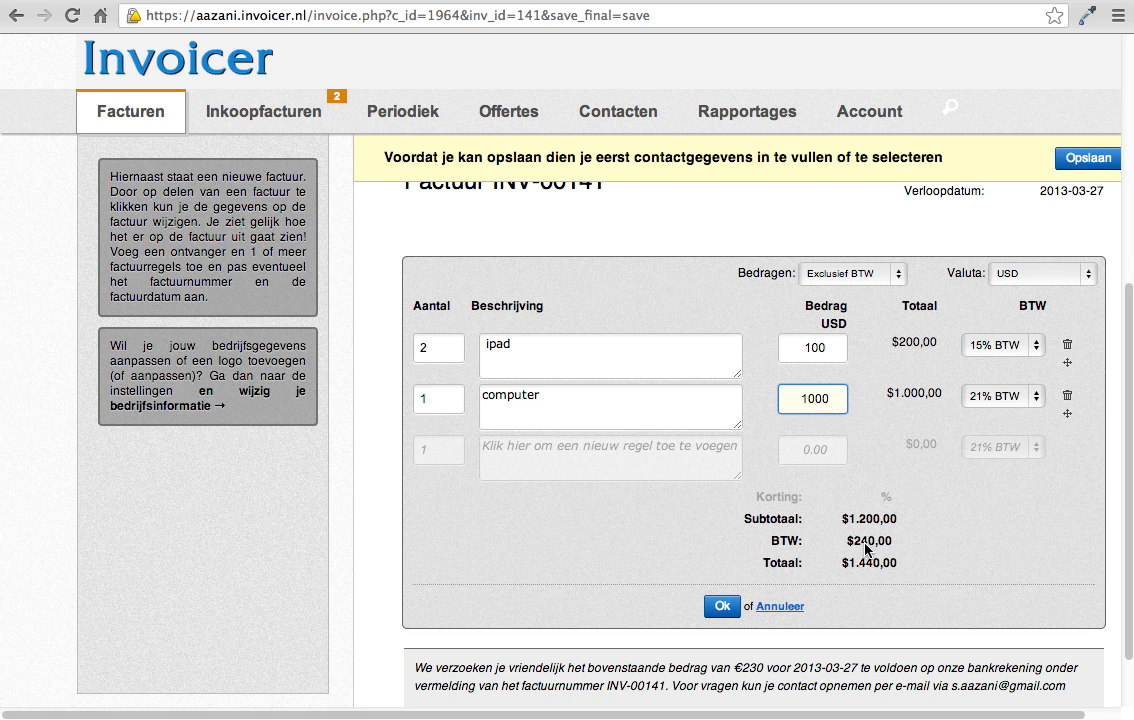
{"action": "left_click", "coordinate": [719, 607]}
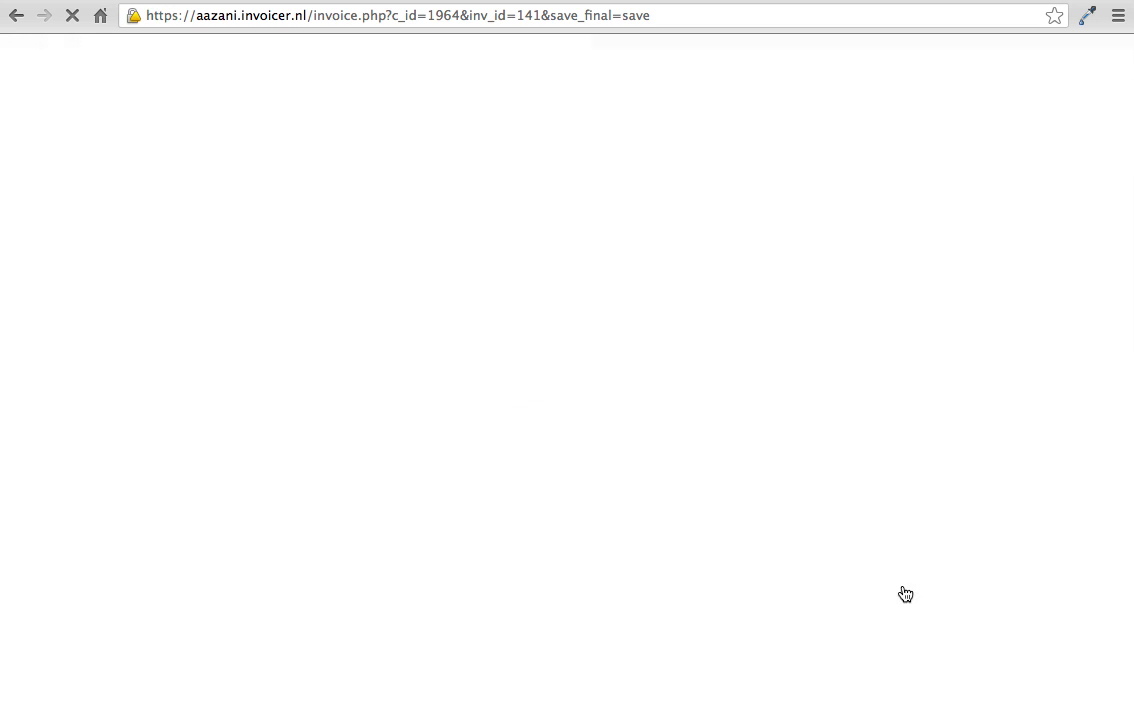
{"action": "scroll", "coordinate": [905, 592], "scroll_direction": "down", "scroll_amount": 5}
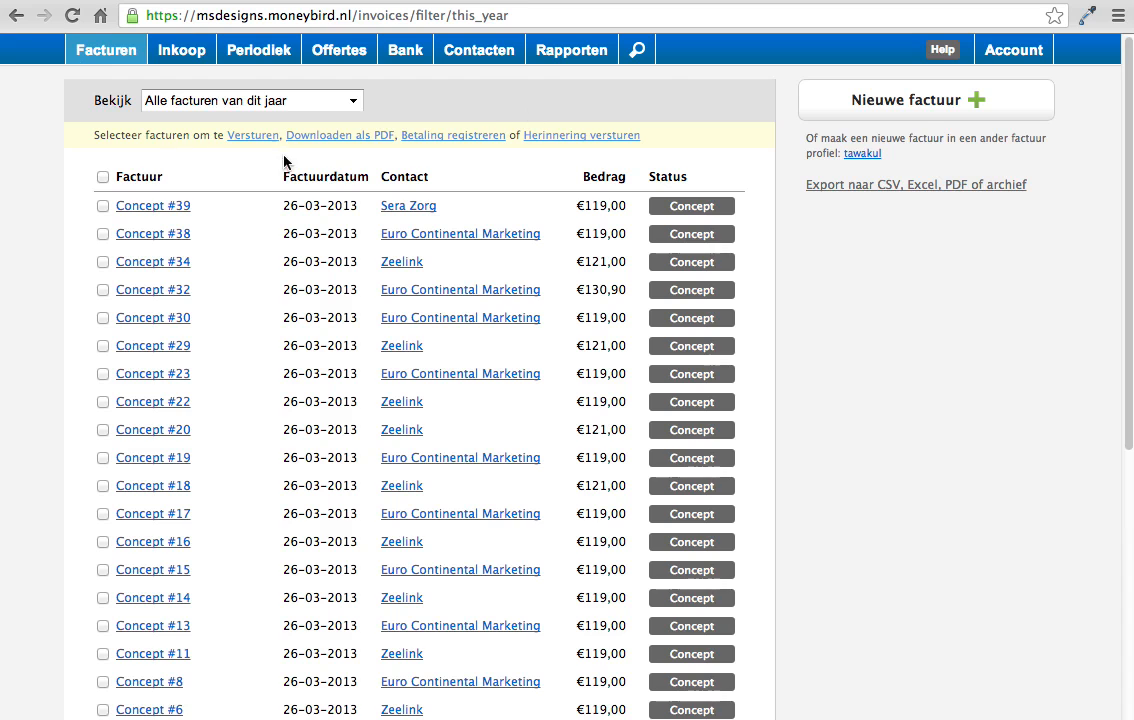
Step: Switch to MoneyBird, start a new invoice and assign it to the contact Optimaal Express
{"action": "left_click", "coordinate": [921, 107]}
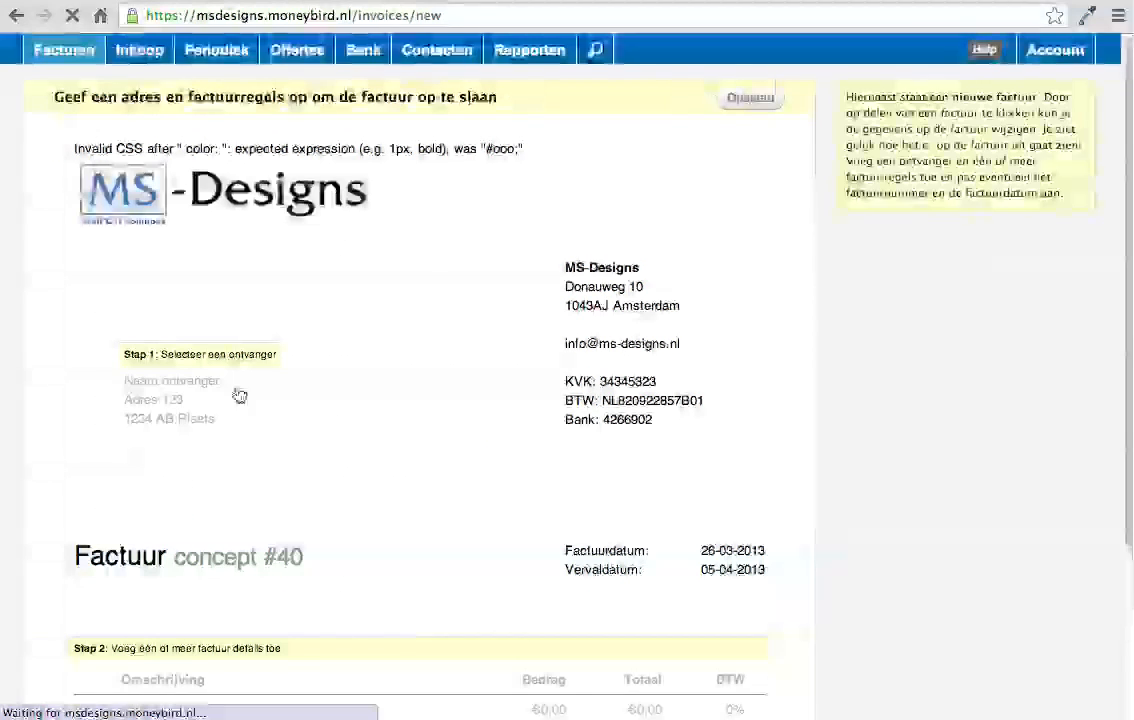
{"action": "left_click", "coordinate": [216, 349]}
{"action": "left_click", "coordinate": [302, 347]}
{"action": "type", "text": "opt"}
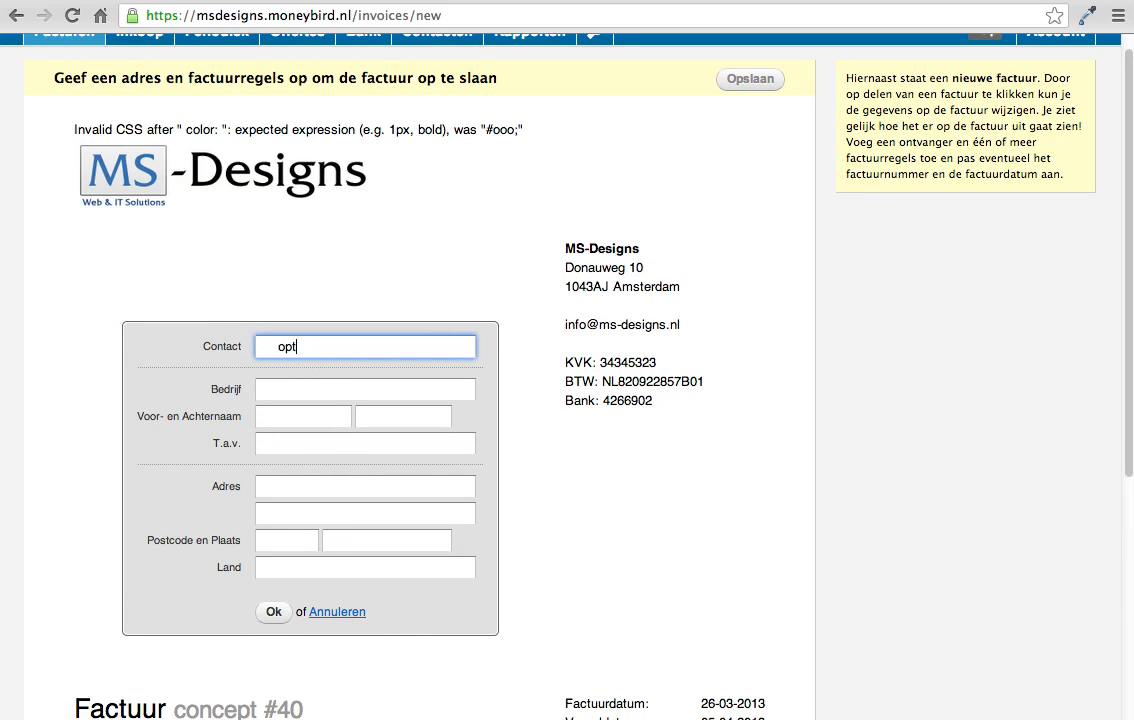
{"action": "left_click", "coordinate": [292, 375]}
{"action": "left_click", "coordinate": [273, 611]}
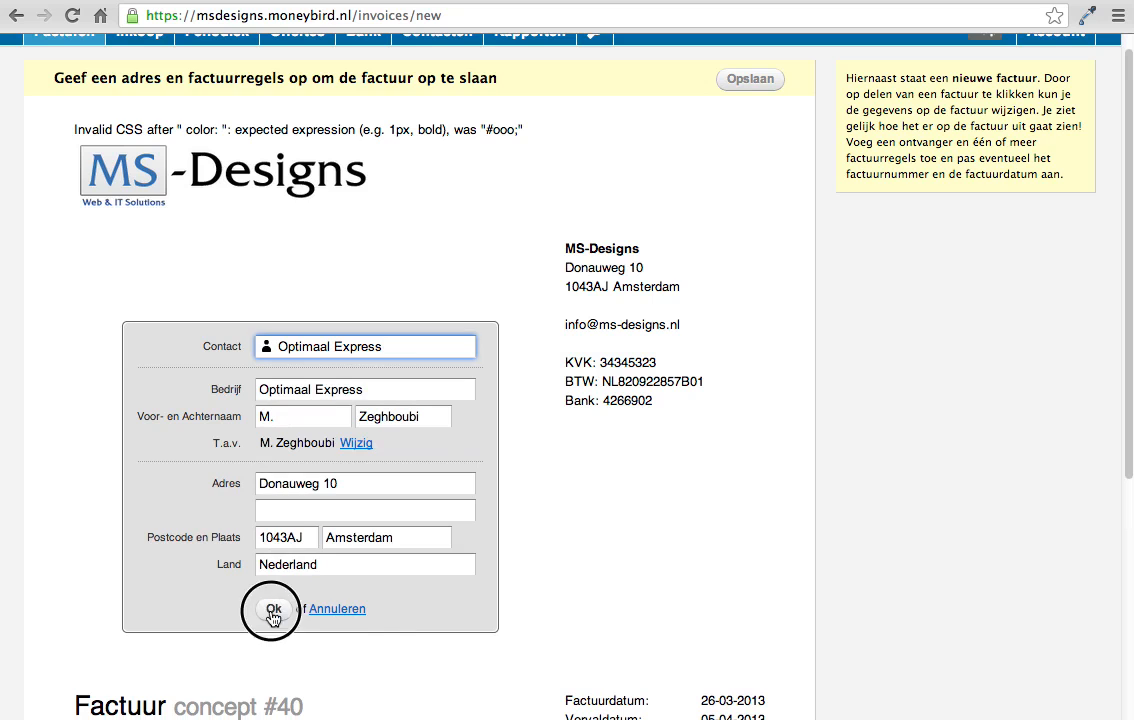
Step: Add an ipad line with an amount of 100 to the MoneyBird invoice
{"action": "scroll", "coordinate": [417, 523], "scroll_direction": "down", "scroll_amount": 2}
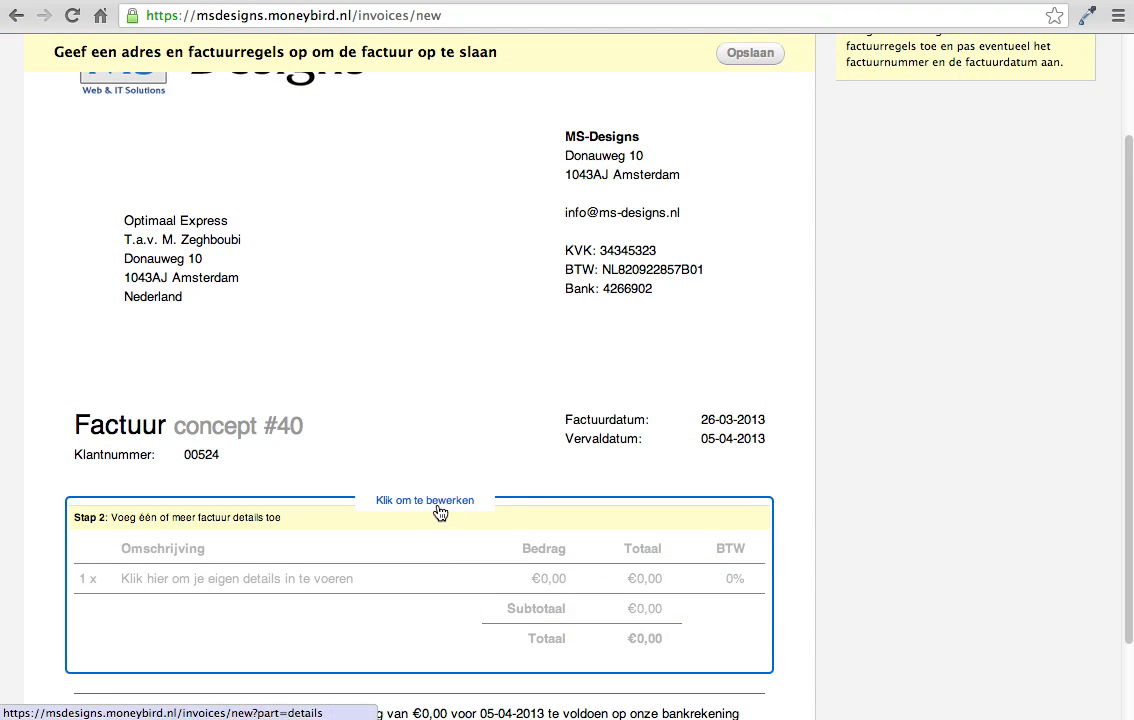
{"action": "left_click", "coordinate": [440, 512]}
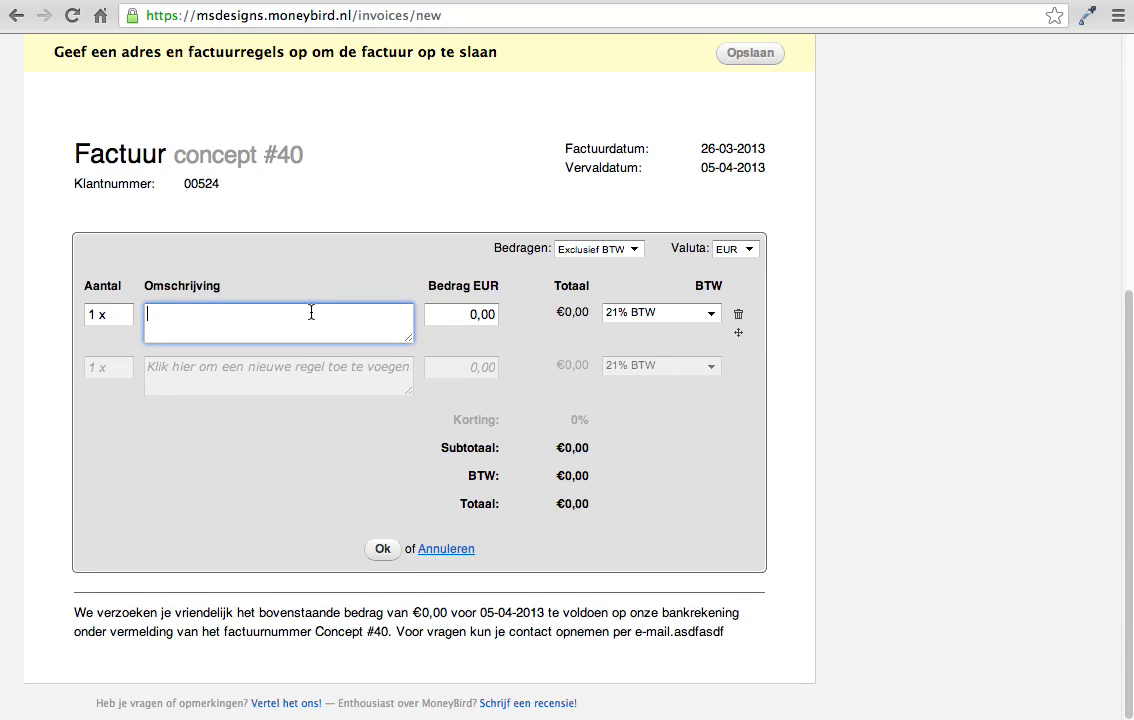
{"action": "left_click", "coordinate": [458, 305]}
{"action": "type", "text": "10"}
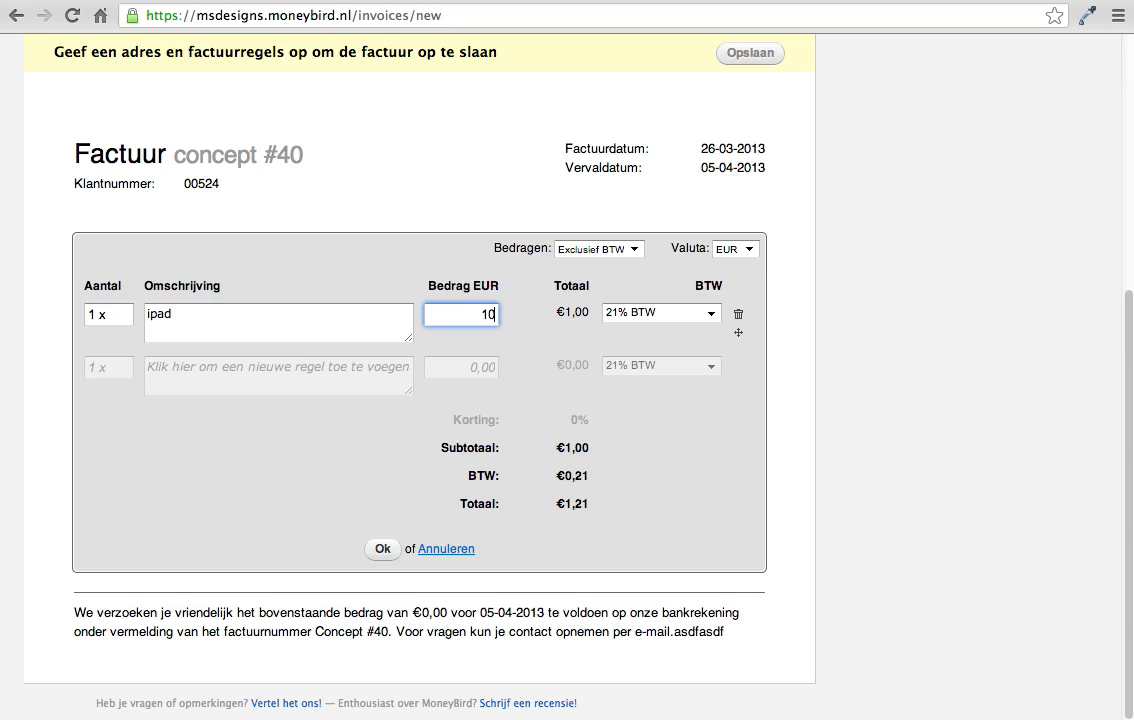
{"action": "type", "text": "0"}
Step: Add a second line for computer with an amount of 50 and confirm the invoice lines
{"action": "left_click", "coordinate": [364, 370]}
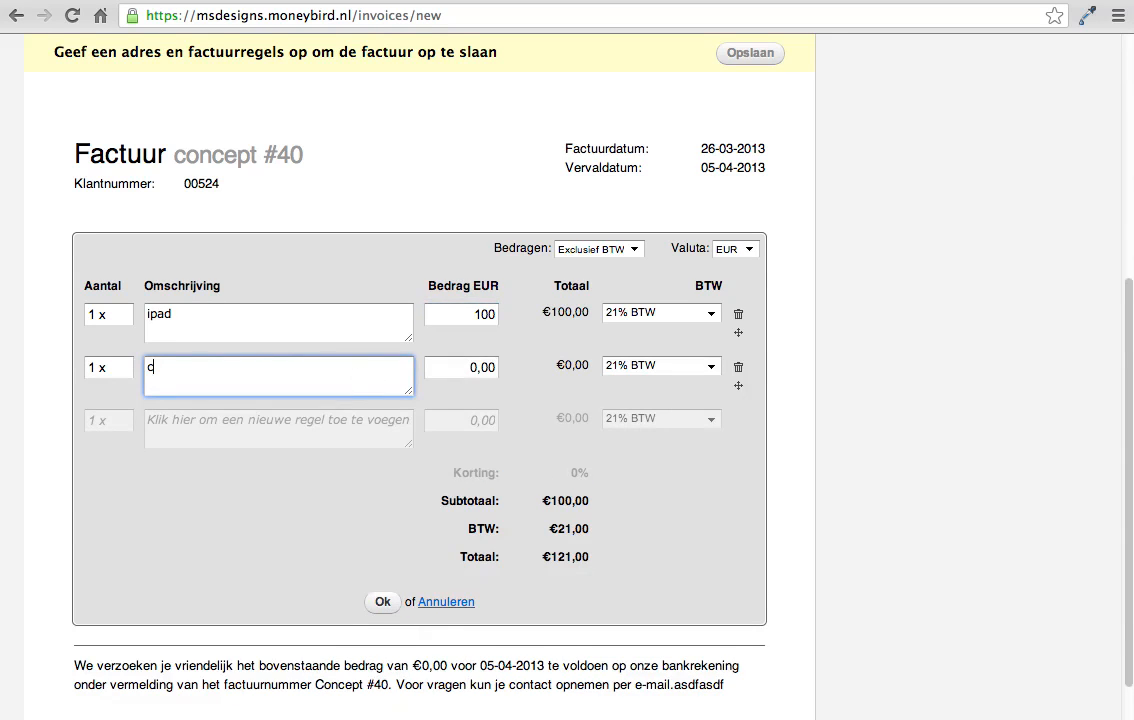
{"action": "left_click", "coordinate": [478, 366]}
{"action": "type", "text": "50"}
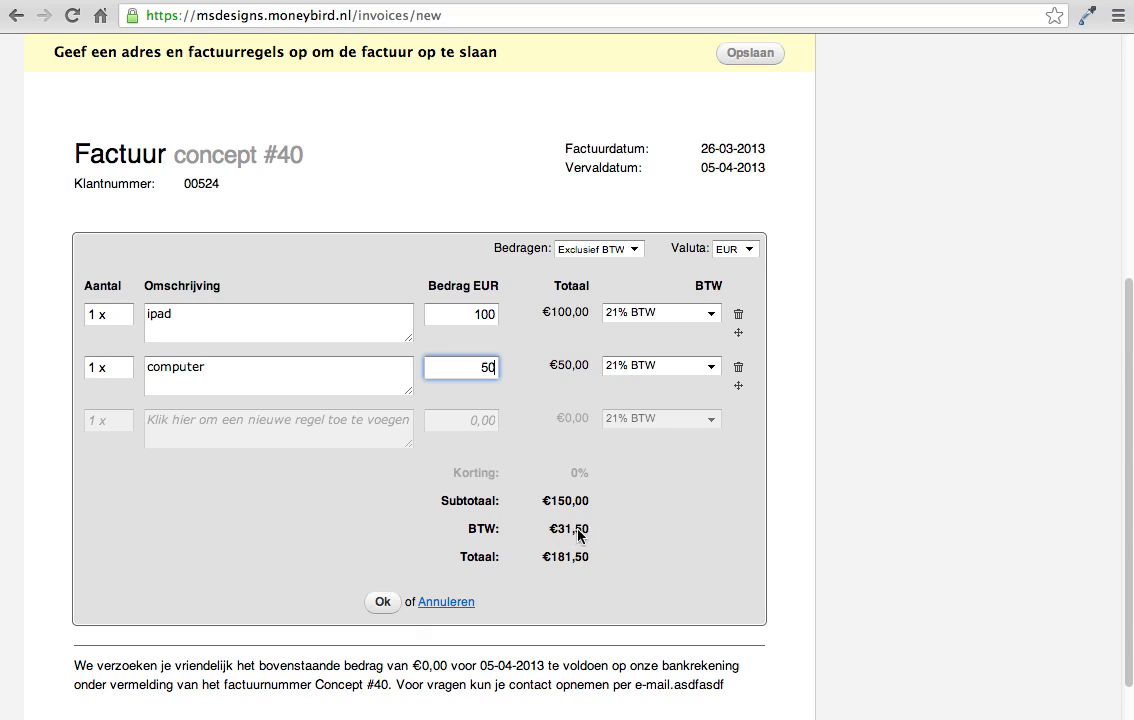
{"action": "left_click", "coordinate": [378, 601]}
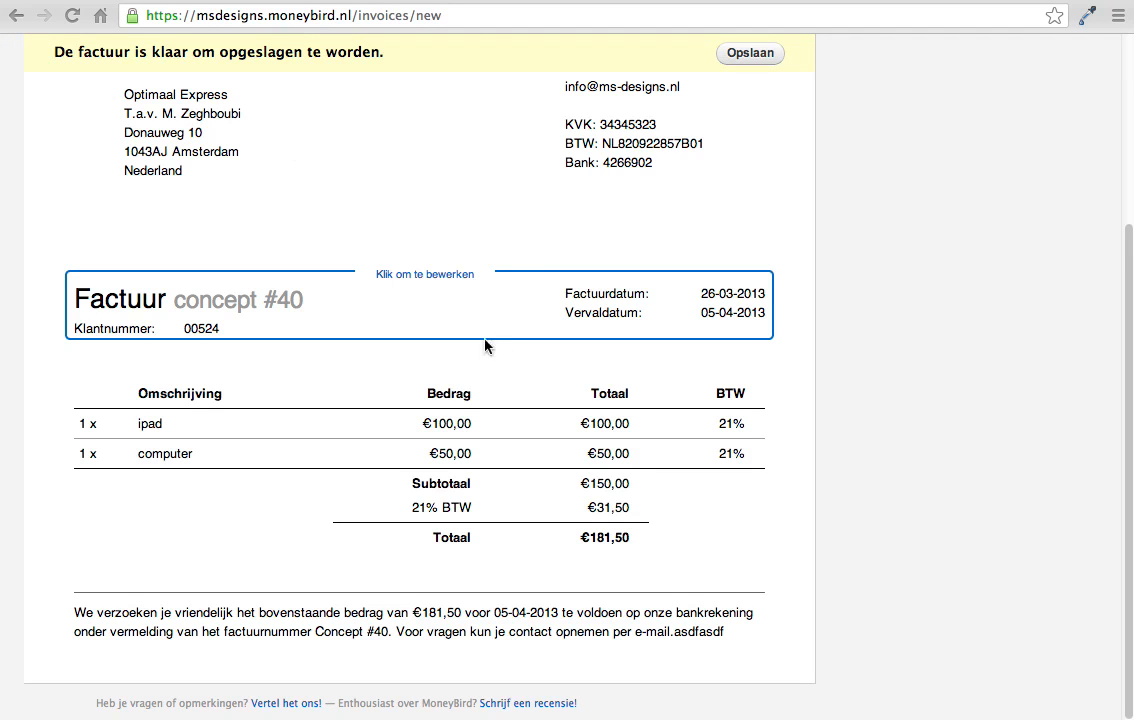
{"action": "scroll", "coordinate": [460, 203], "scroll_direction": "up", "scroll_amount": 4}
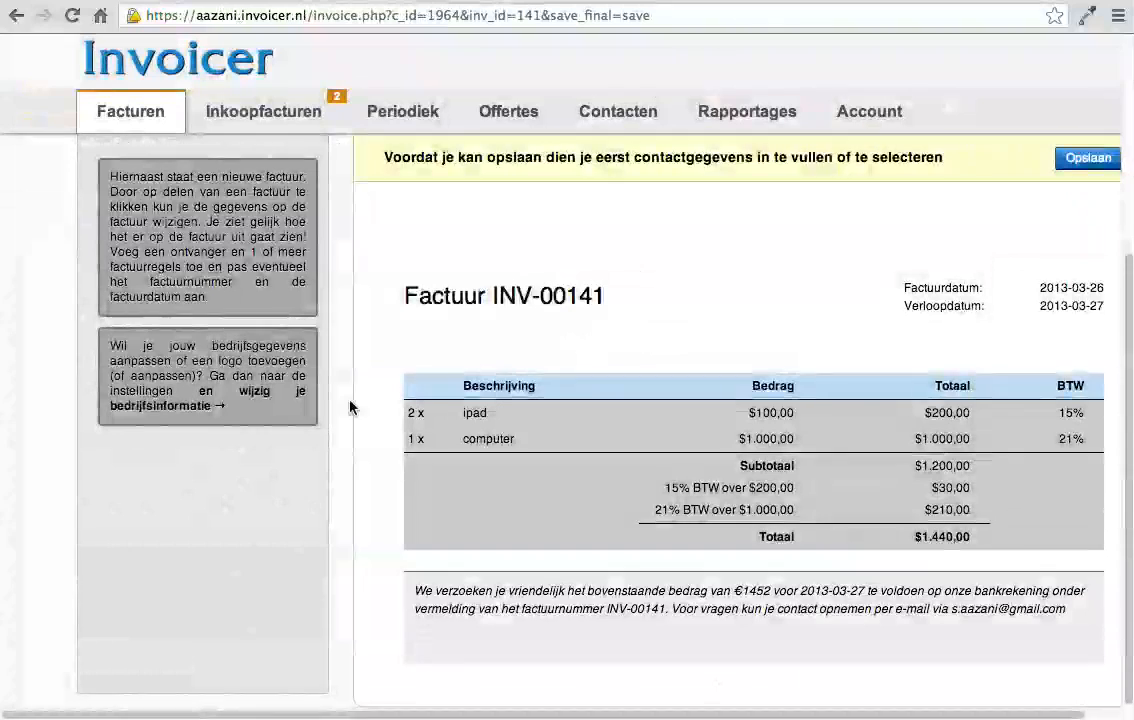
Step: Switch back to Invoicer and start a new contact with Microsoft as the company
{"action": "left_click", "coordinate": [607, 121]}
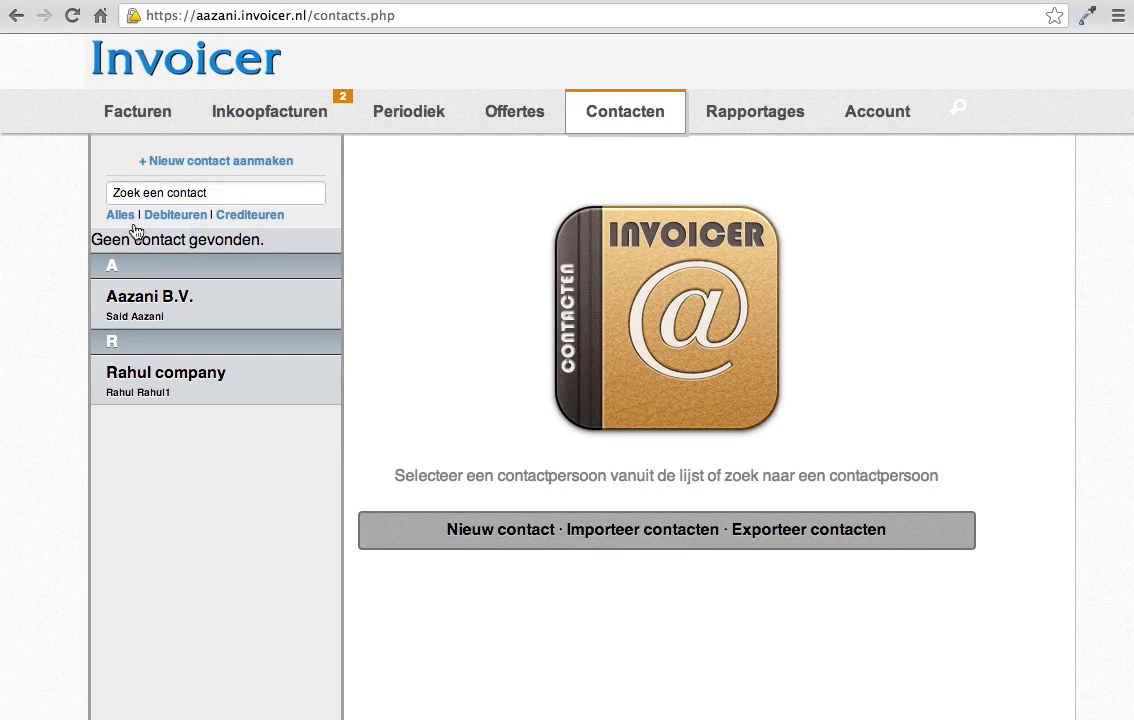
{"action": "left_click", "coordinate": [520, 530]}
{"action": "left_click", "coordinate": [541, 235]}
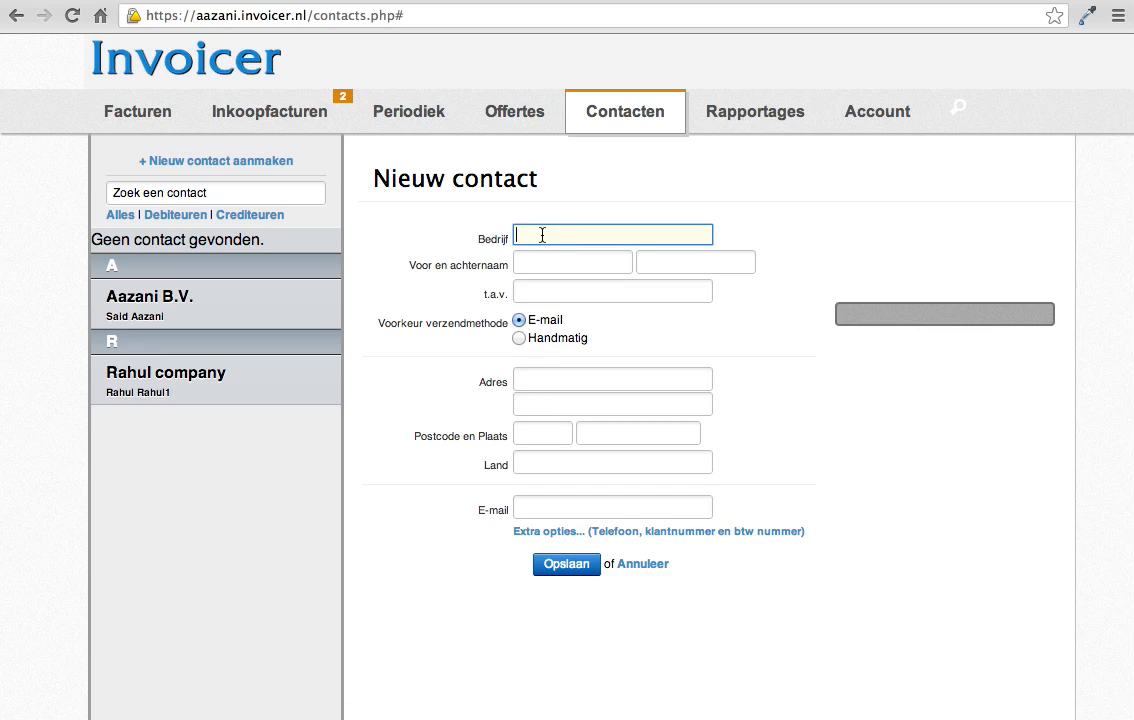
{"action": "type", "text": "Mi"}
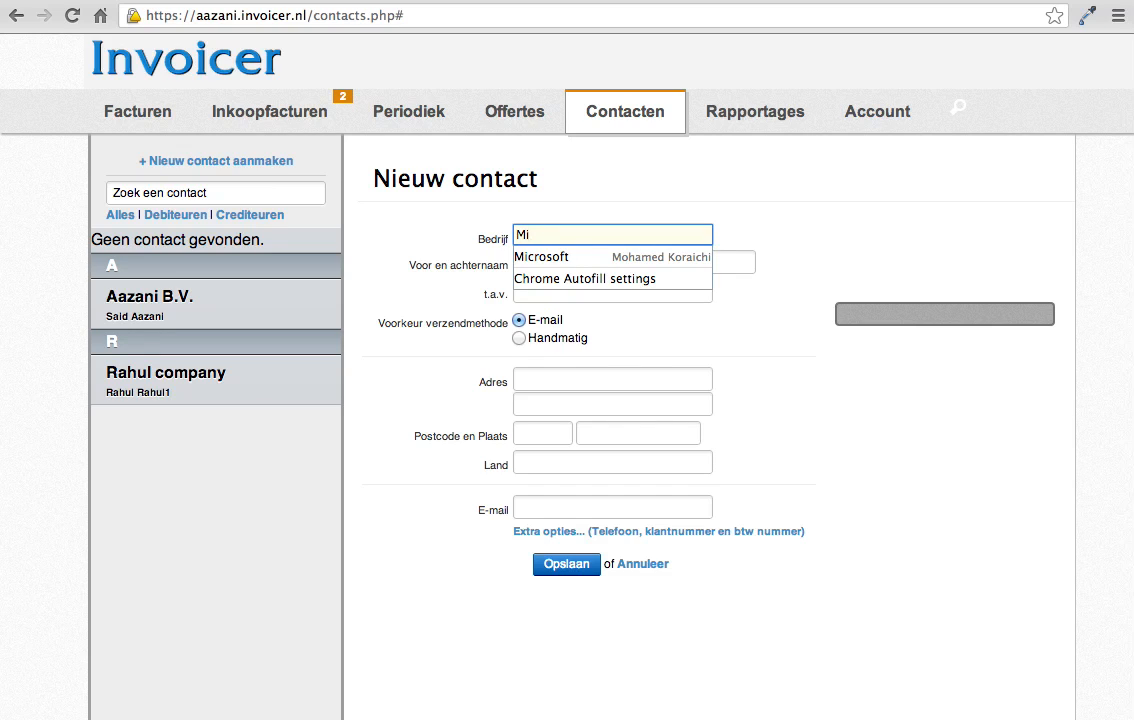
{"action": "type", "text": "crosoft"}
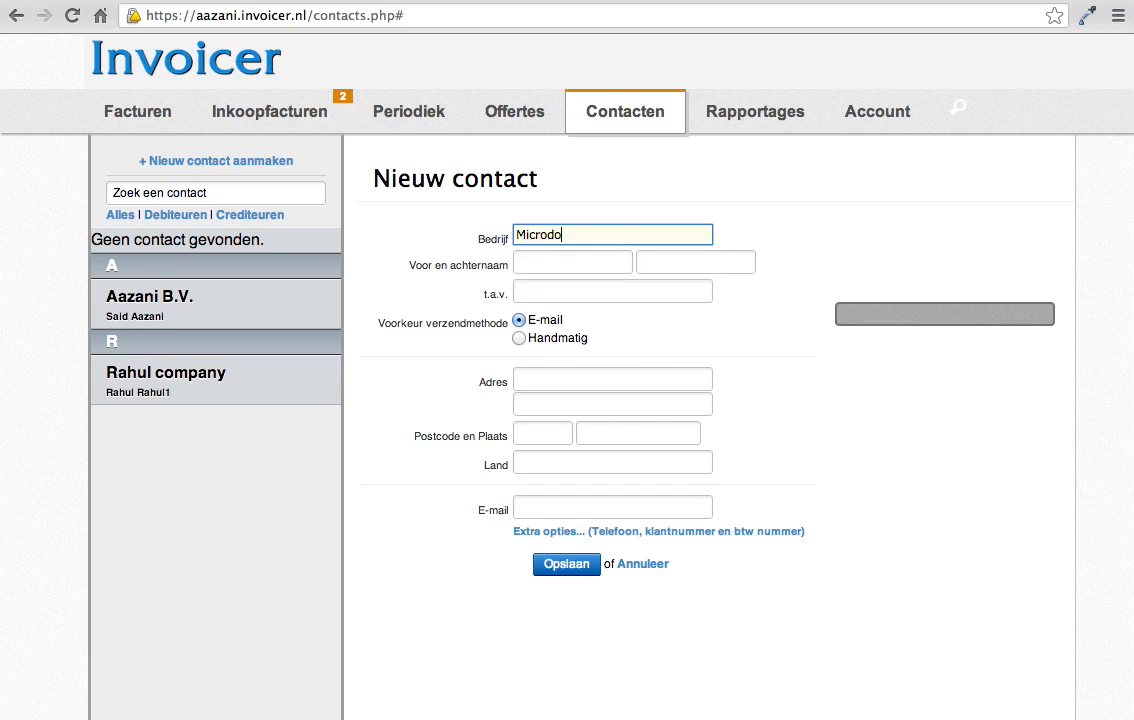
{"action": "left_click", "coordinate": [592, 212]}
Step: Enter the first and last name of the Microsoft contact person
{"action": "left_click", "coordinate": [577, 259]}
{"action": "type", "text": "Steve"}
{"action": "left_click", "coordinate": [678, 258]}
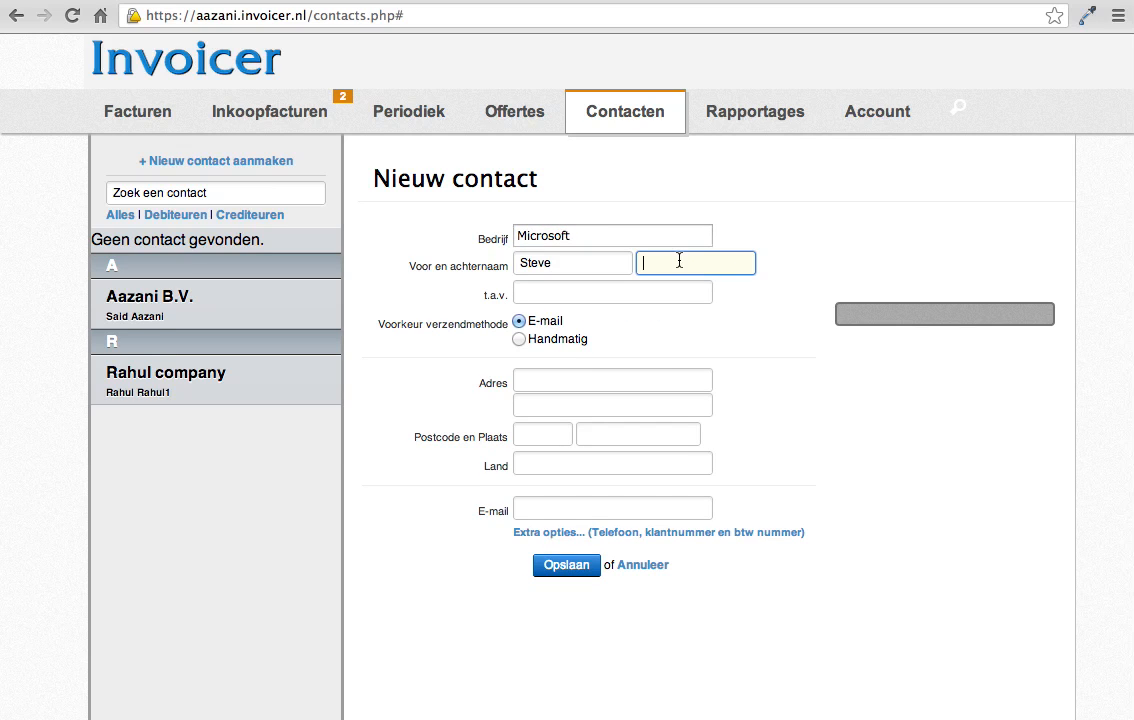
{"action": "type", "text": "Balmer"}
{"action": "left_click", "coordinate": [640, 290]}
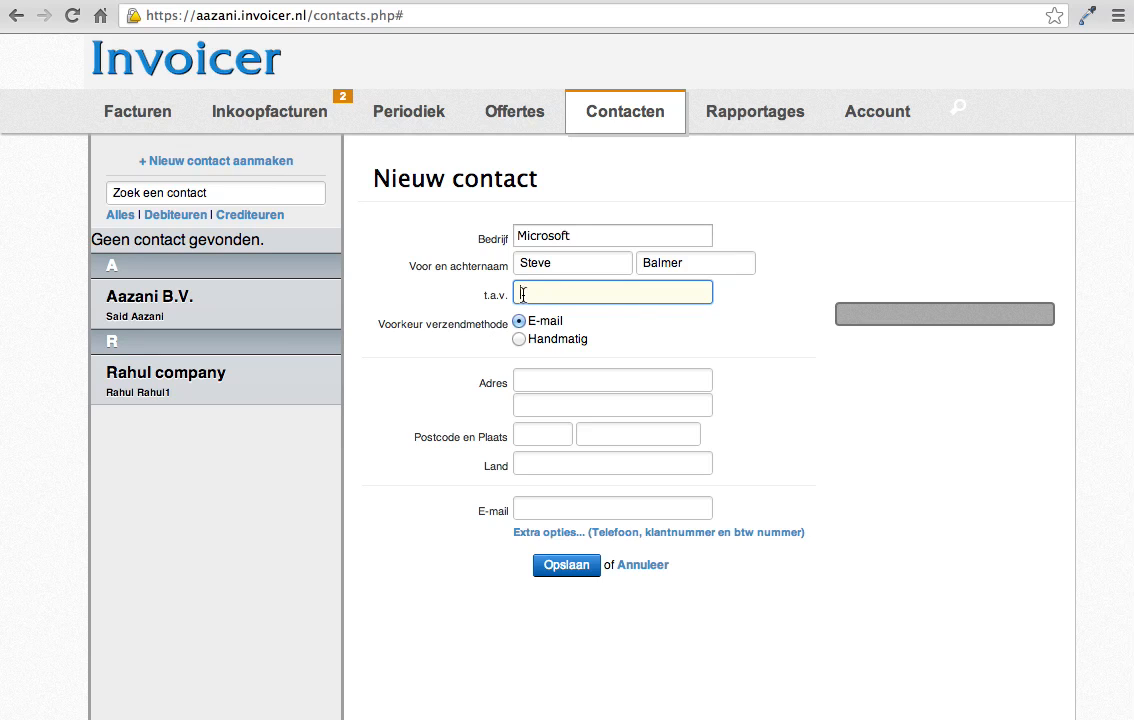
Step: Enter the street address of the Microsoft contact
{"action": "left_click", "coordinate": [557, 372]}
{"action": "type", "text": "adres 1"}
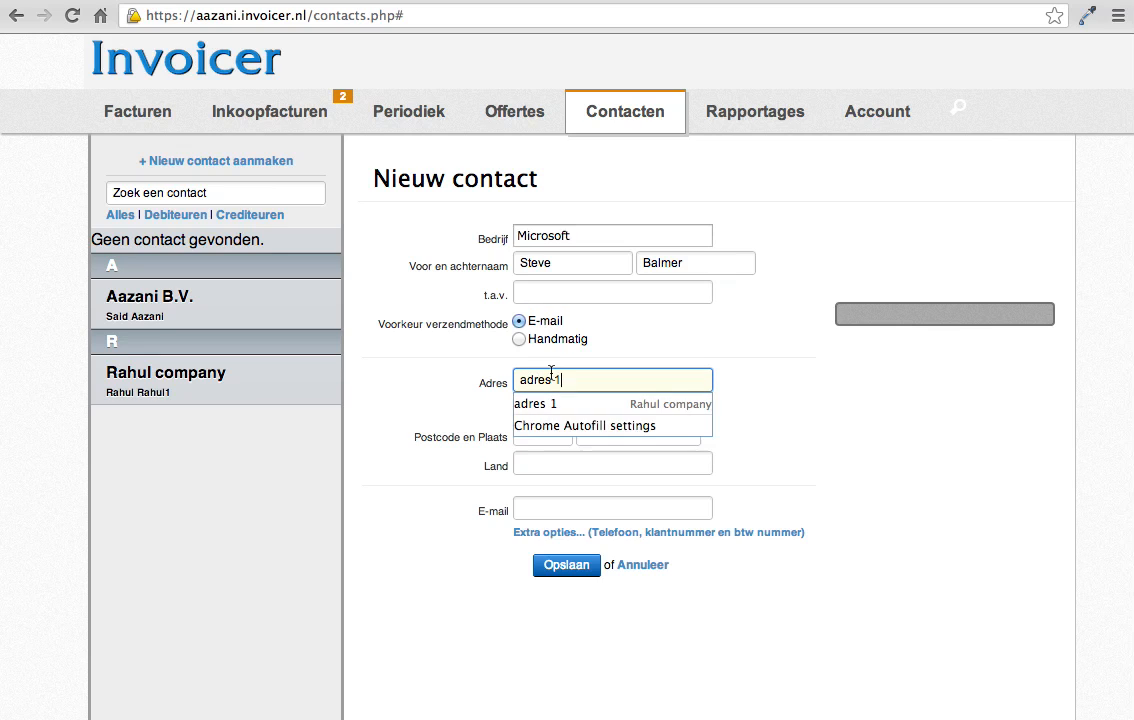
{"action": "left_click", "coordinate": [450, 403]}
{"action": "left_click", "coordinate": [559, 402]}
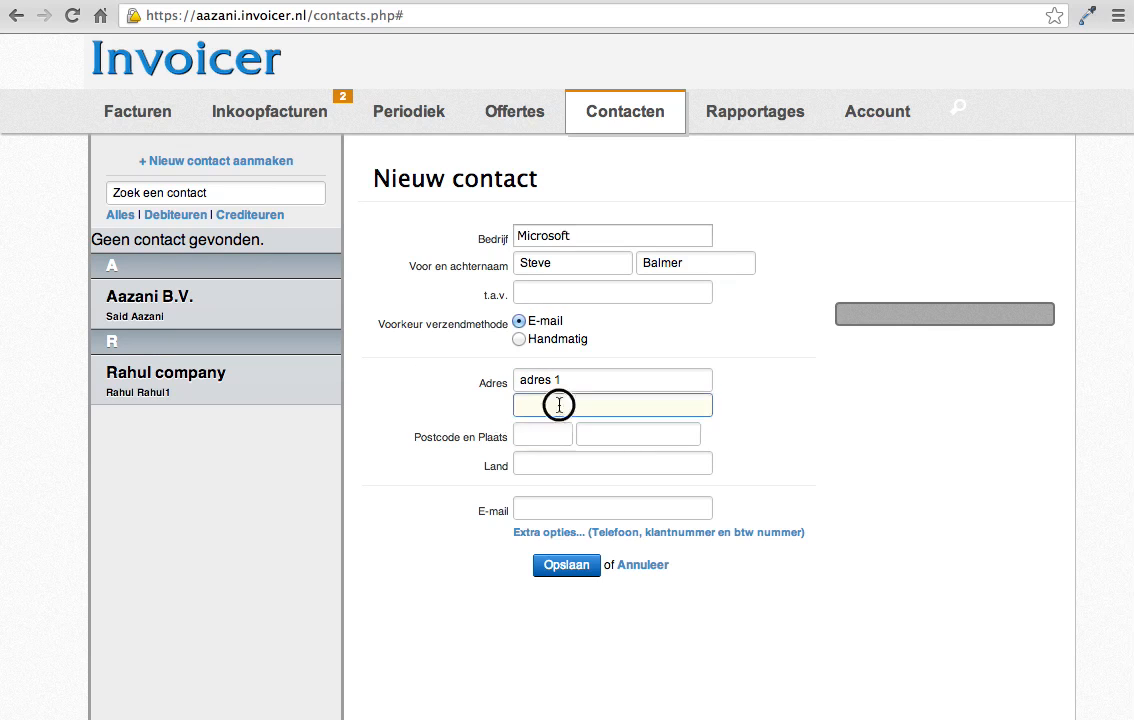
Step: Fill in the postcode, city and country of the Microsoft contact
{"action": "left_click", "coordinate": [527, 440]}
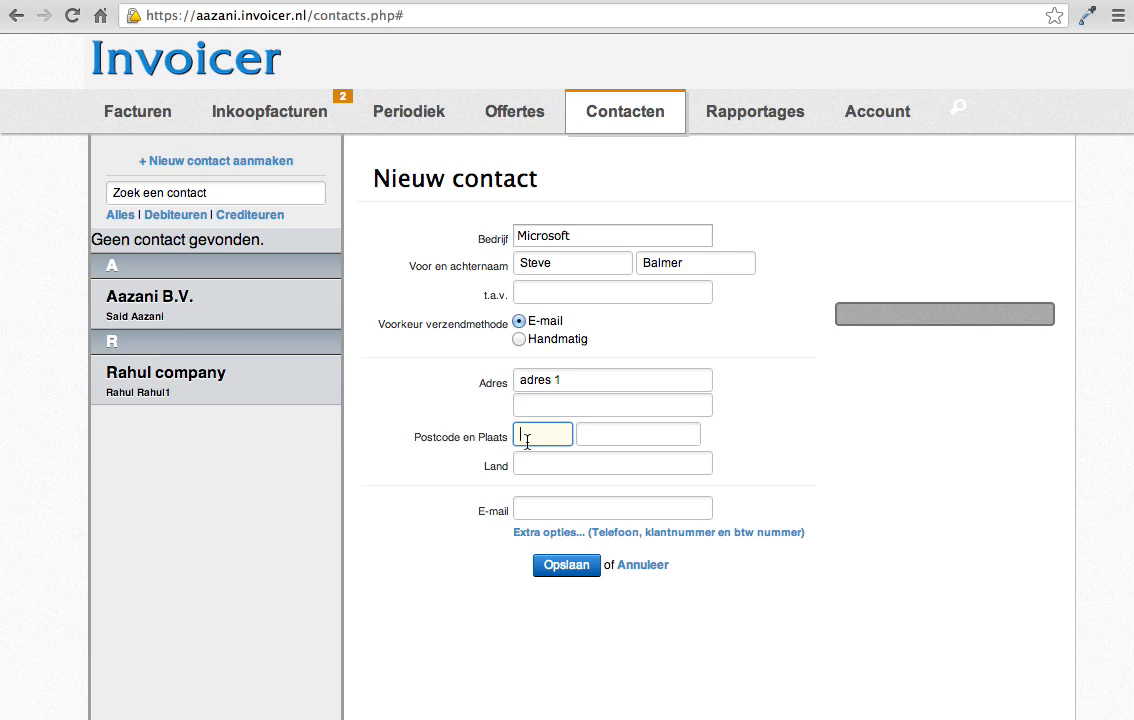
{"action": "type", "text": "1010"}
{"action": "left_click", "coordinate": [604, 434]}
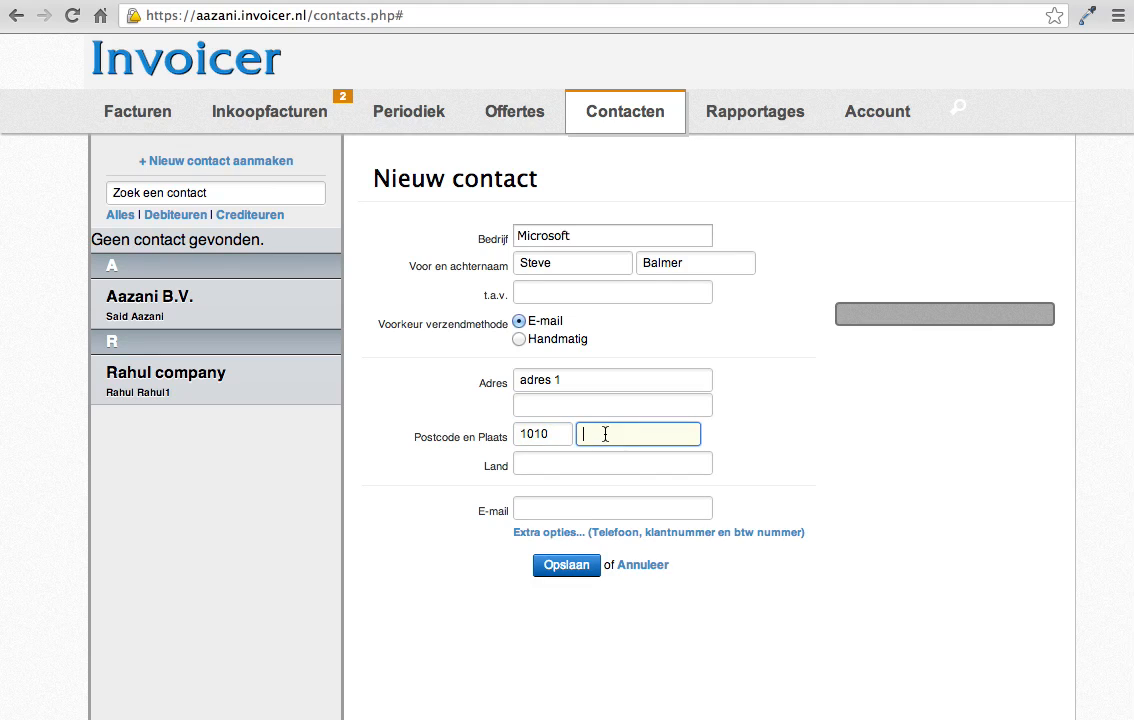
{"action": "type", "text": "New york"}
{"action": "left_click", "coordinate": [576, 464]}
{"action": "type", "text": "usa"}
Step: Fill in the e-mail address of the Microsoft contact
{"action": "left_click", "coordinate": [528, 506]}
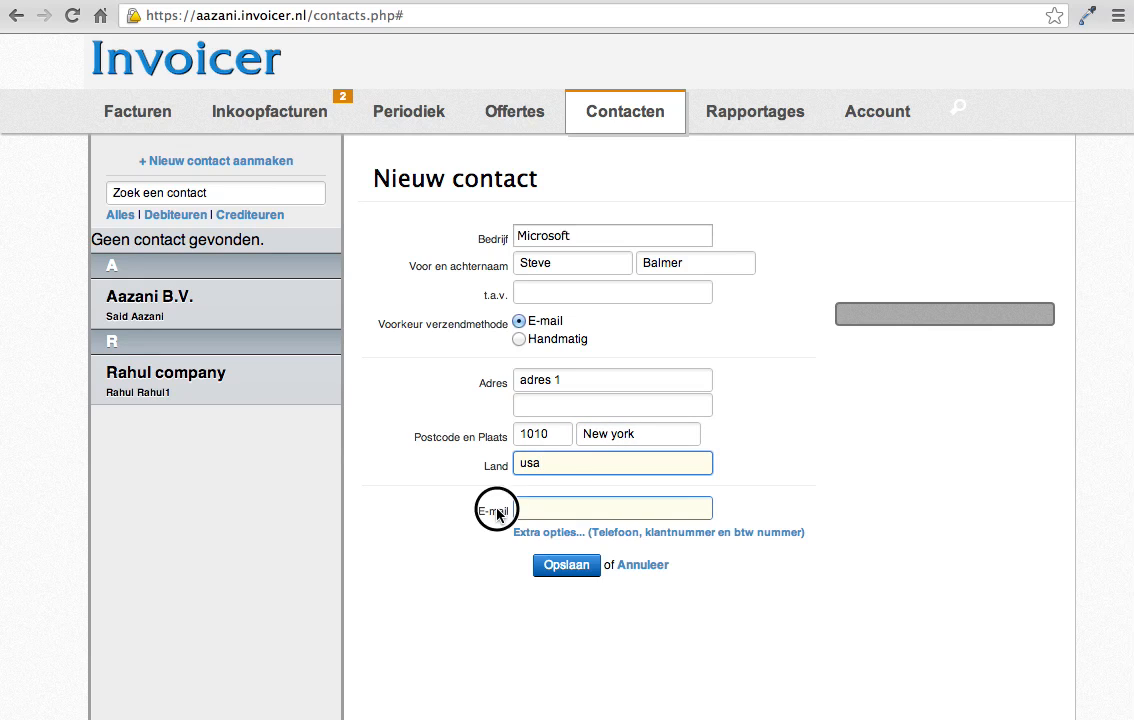
{"action": "type", "text": "m.ko"}
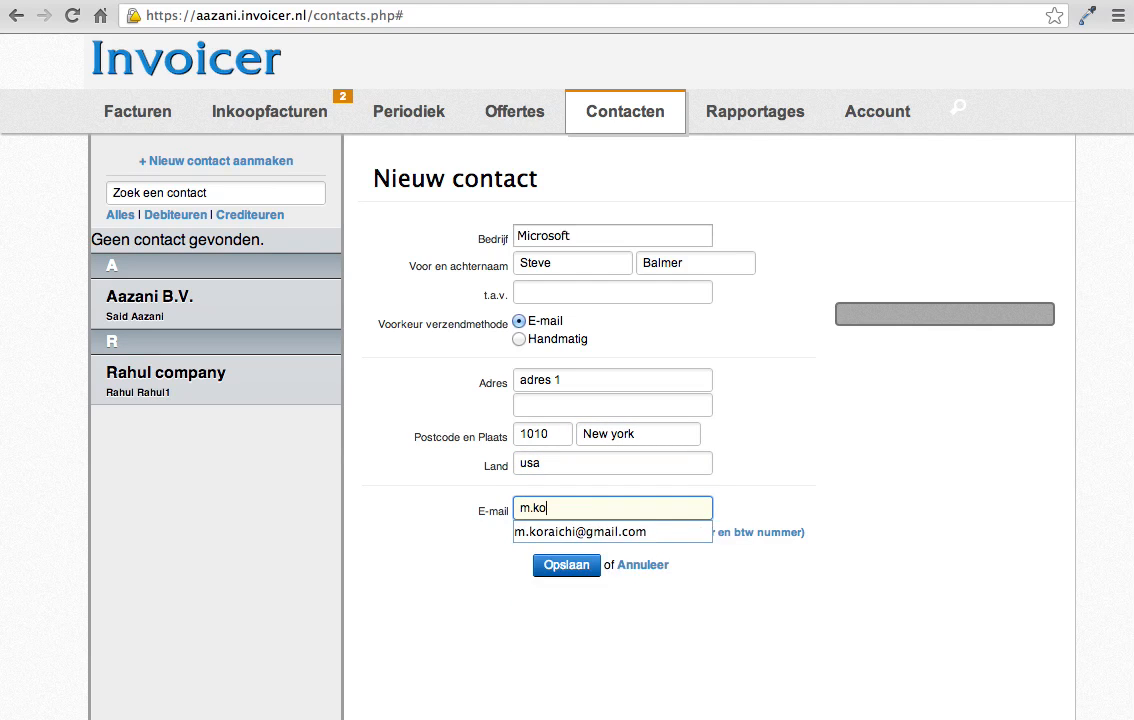
{"action": "key", "text": "Down"}
{"action": "key", "text": "Return"}
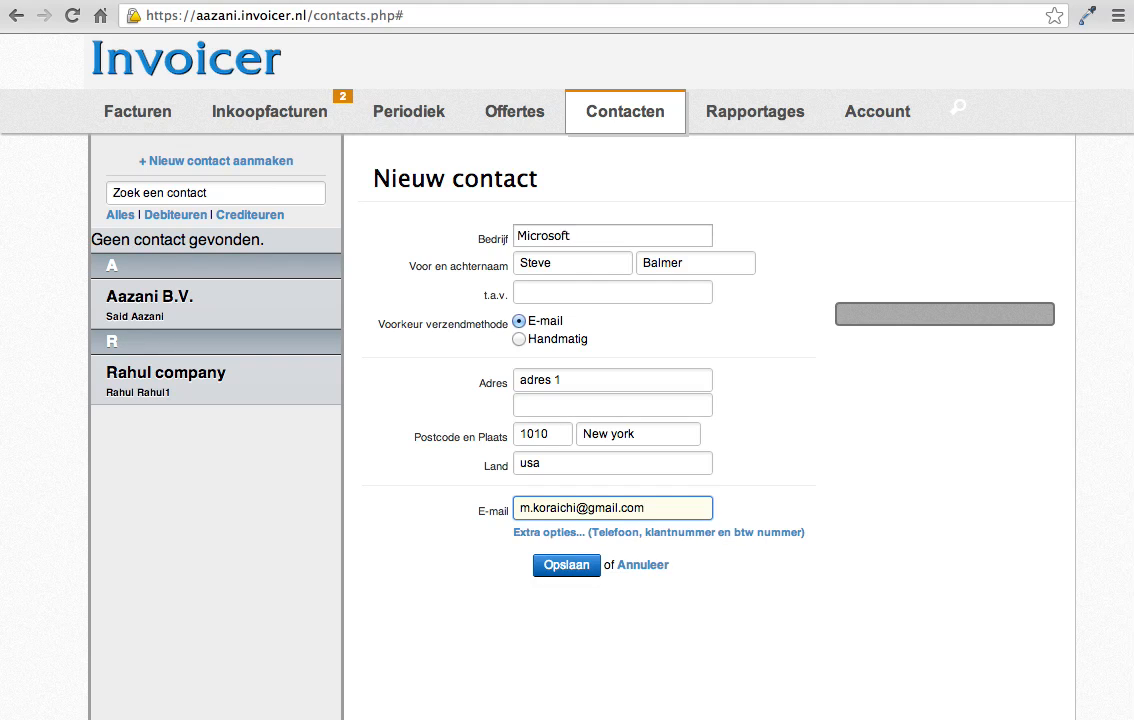
Step: Show the extra contact options, leave the customer number empty and save the Microsoft contact
{"action": "left_click", "coordinate": [551, 534]}
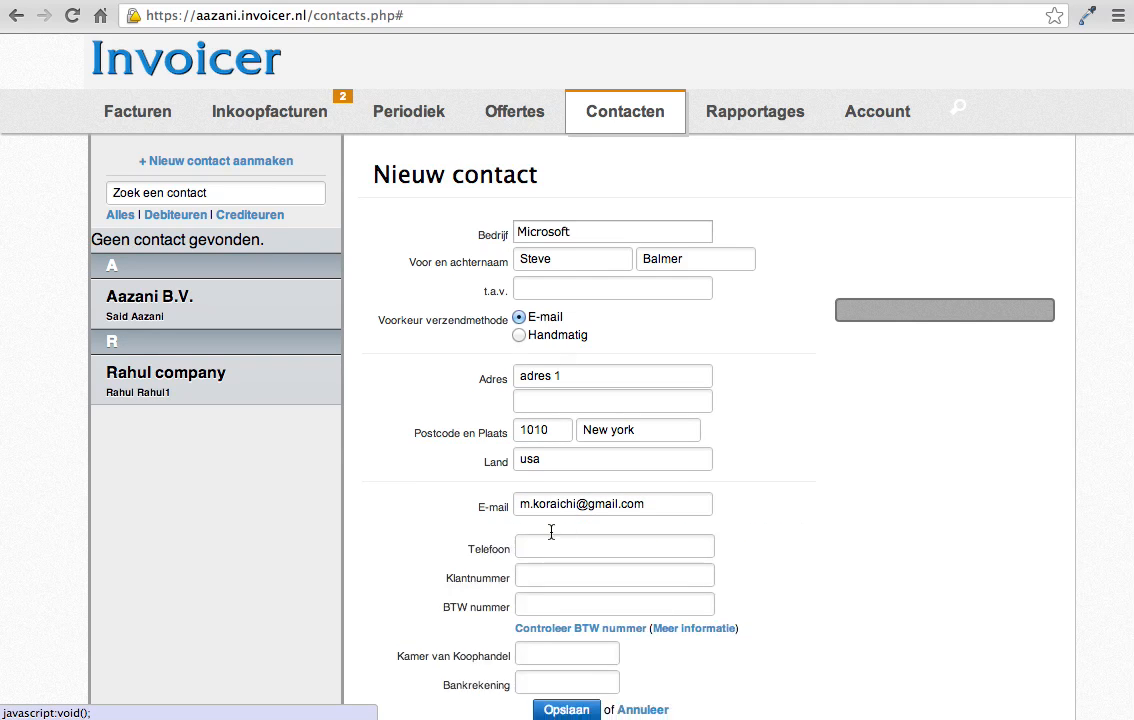
{"action": "scroll", "coordinate": [545, 535], "scroll_direction": "down", "scroll_amount": 1}
{"action": "left_click", "coordinate": [512, 560]}
{"action": "left_click_drag", "start_coordinate": [509, 558], "coordinate": [452, 558]}
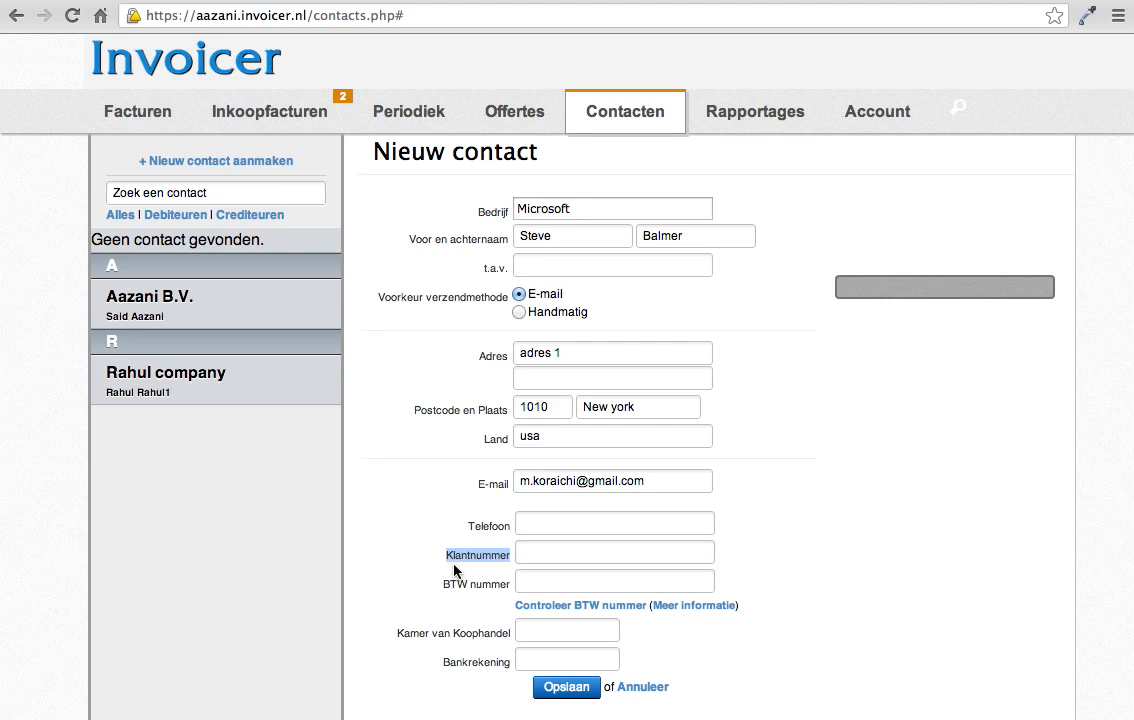
{"action": "left_click", "coordinate": [544, 553]}
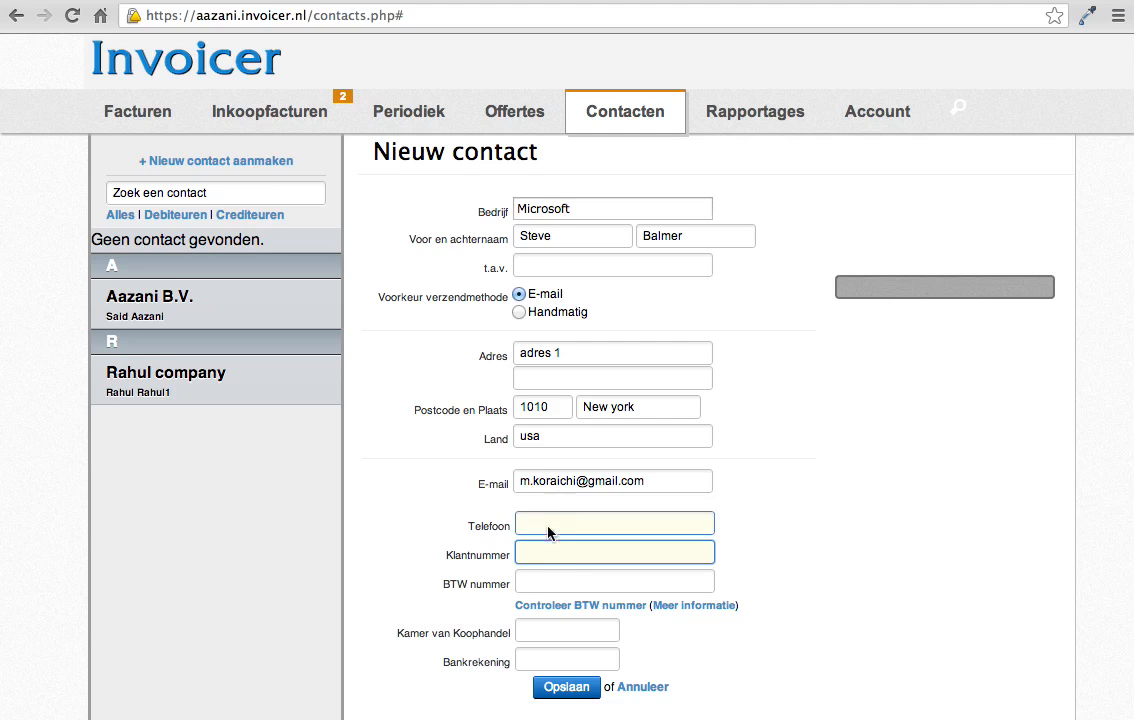
{"action": "left_click", "coordinate": [739, 664]}
{"action": "left_click", "coordinate": [570, 694]}
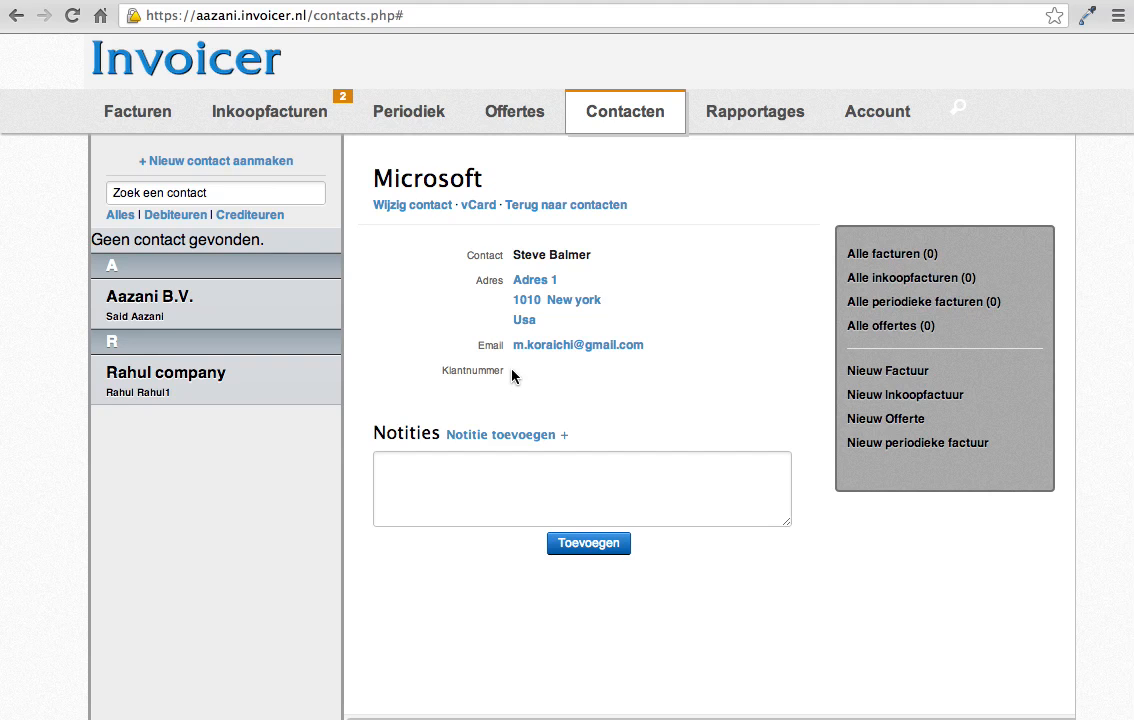
Step: Edit the Microsoft contact to add a customer number under the extra options, save it and check the number on the contact page
{"action": "left_click", "coordinate": [421, 205]}
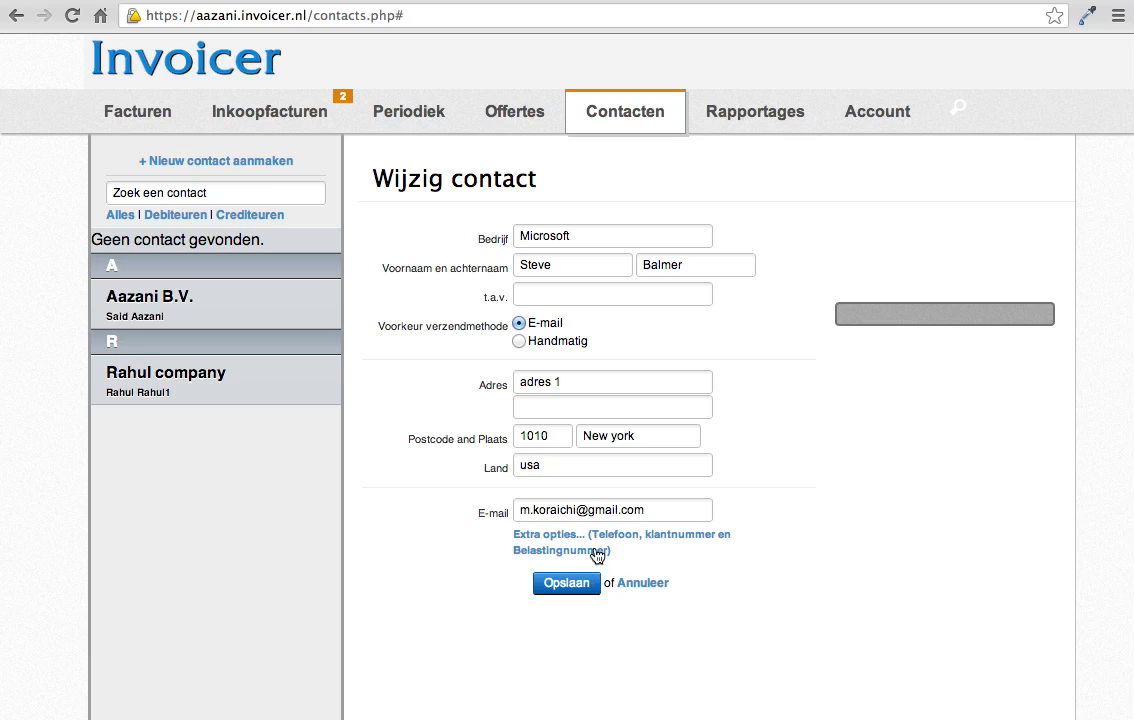
{"action": "left_click", "coordinate": [597, 549]}
{"action": "left_click", "coordinate": [545, 582]}
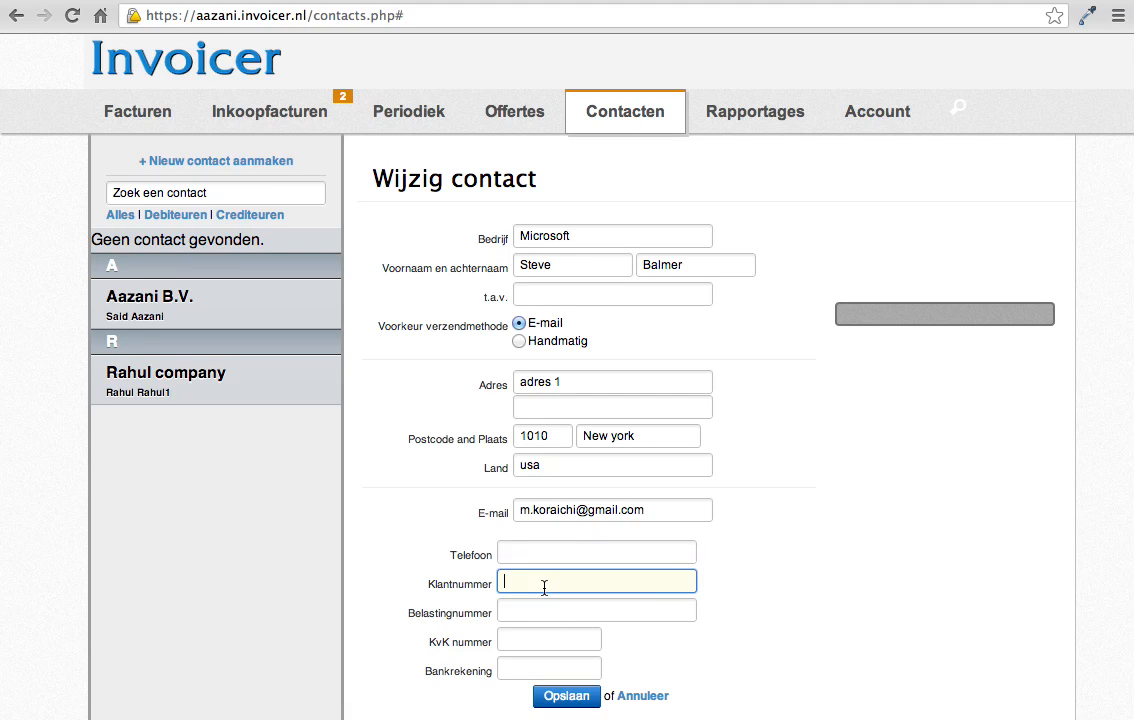
{"action": "type", "text": "1212"}
{"action": "left_click", "coordinate": [580, 699]}
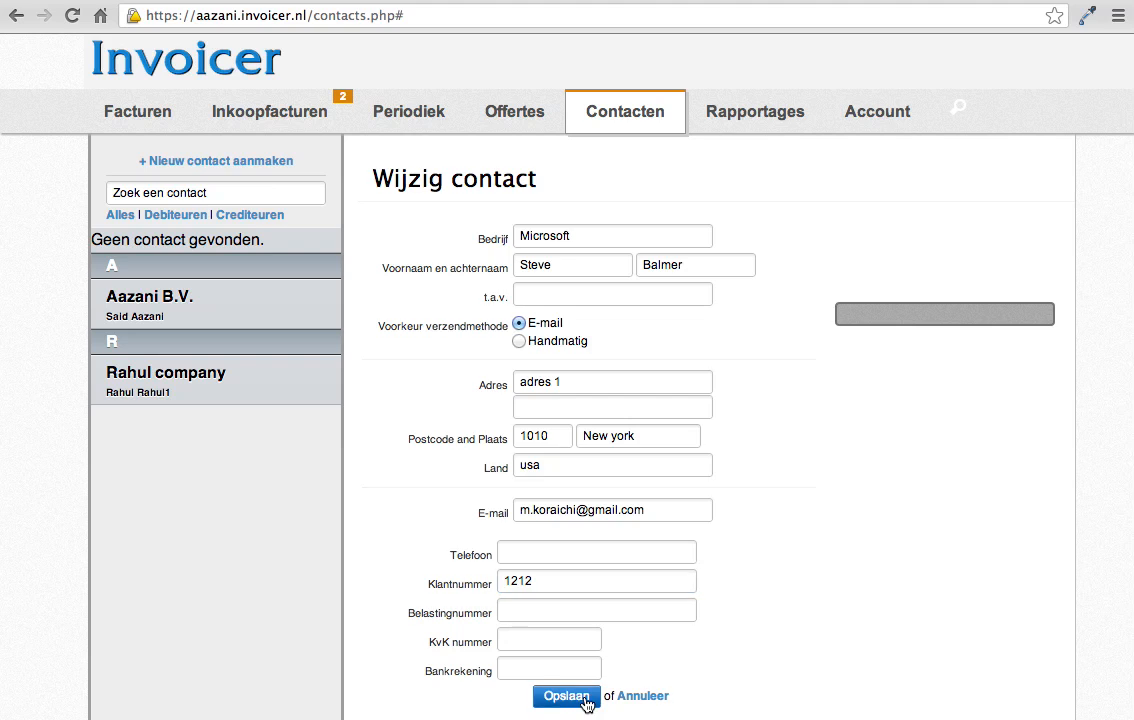
{"action": "left_click_drag", "start_coordinate": [546, 372], "coordinate": [512, 372]}
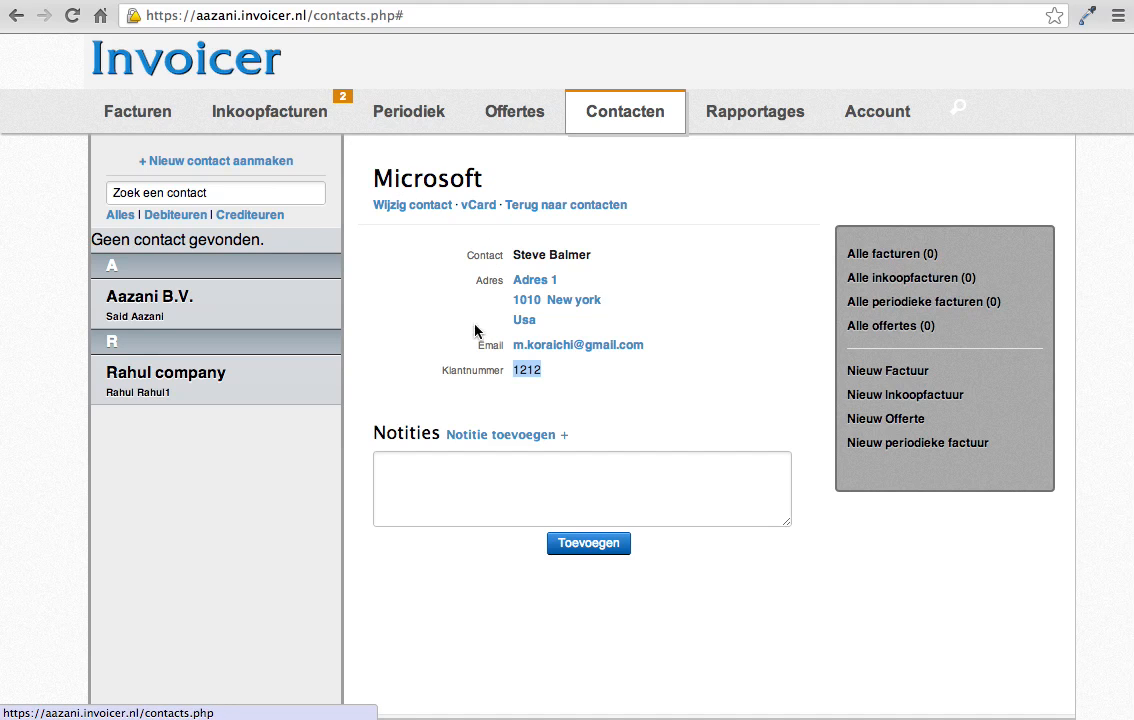
{"action": "double_click", "coordinate": [528, 371]}
{"action": "left_click", "coordinate": [468, 371]}
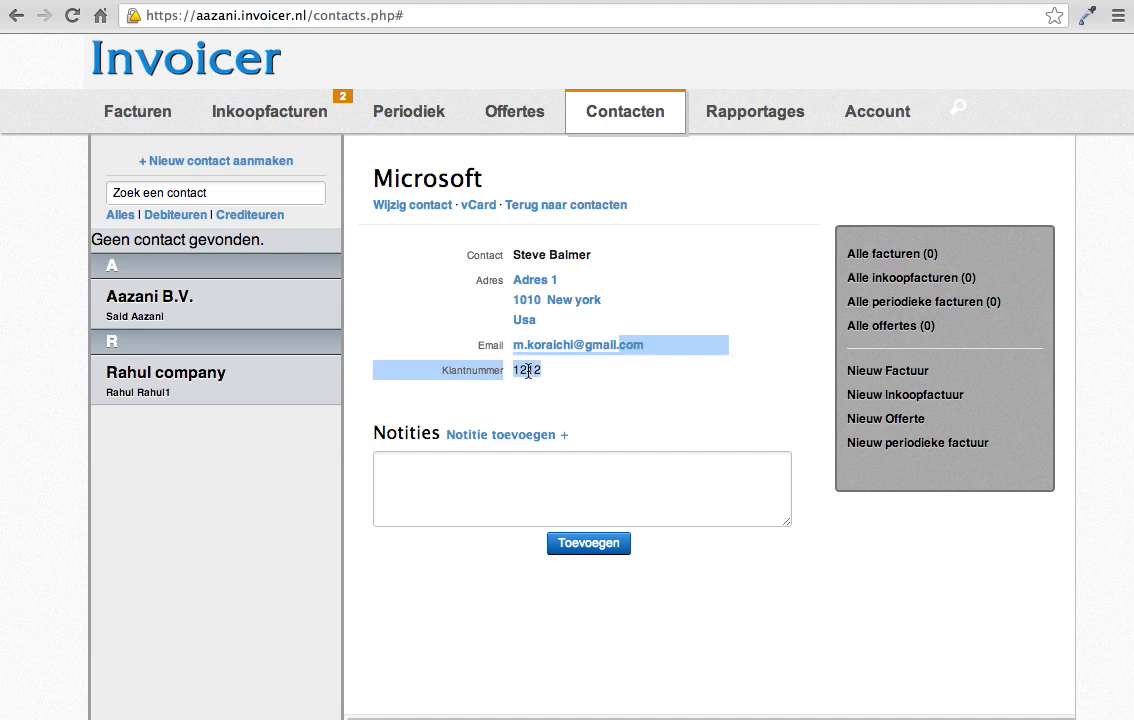
Step: Create a new invoice and set Microsoft as its contact
{"action": "left_click", "coordinate": [144, 124]}
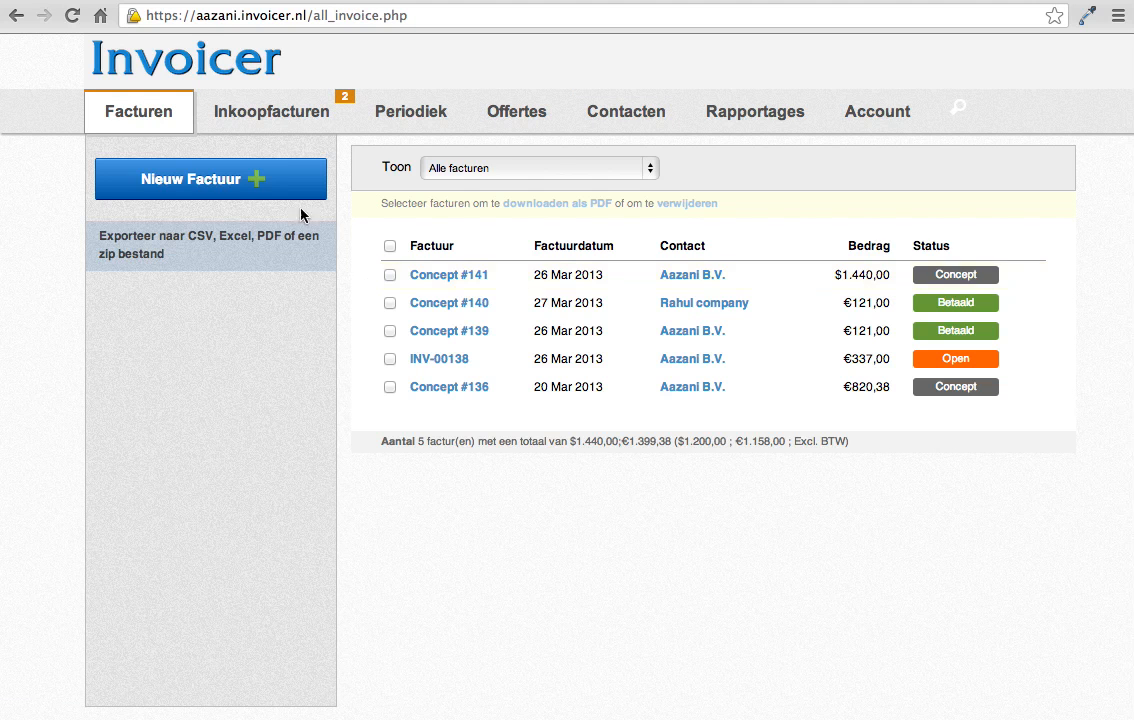
{"action": "left_click", "coordinate": [252, 183]}
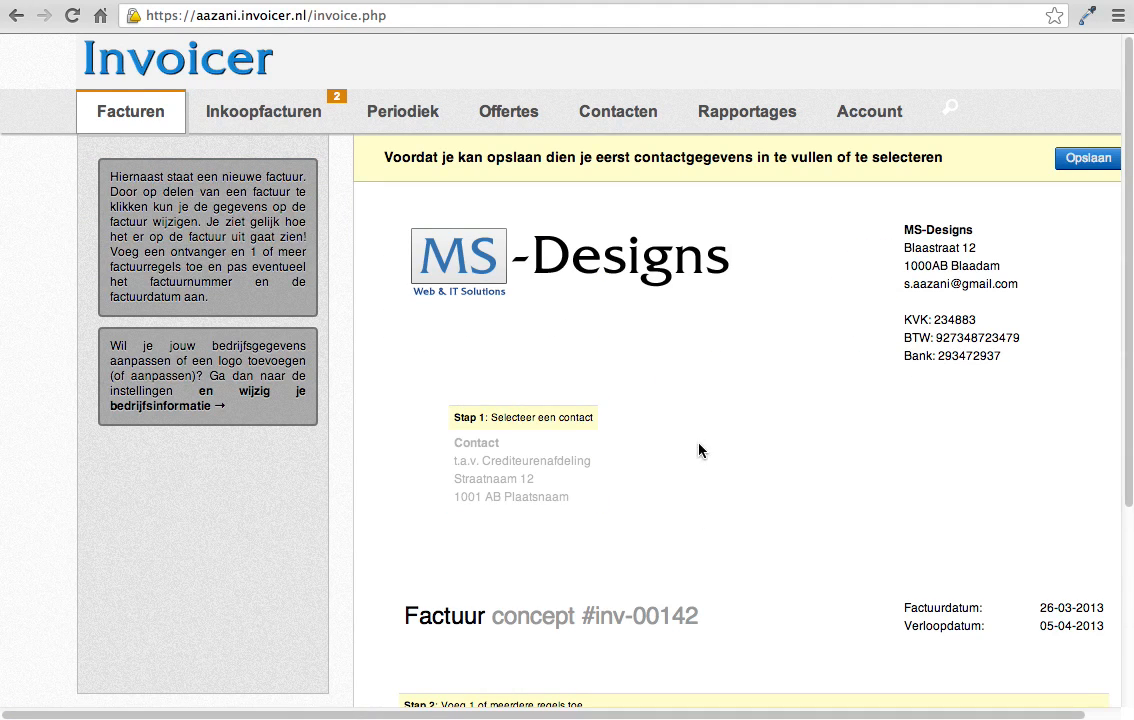
{"action": "left_click", "coordinate": [642, 424]}
{"action": "left_click", "coordinate": [607, 293]}
{"action": "left_click", "coordinate": [612, 256]}
{"action": "type", "text": "mic"}
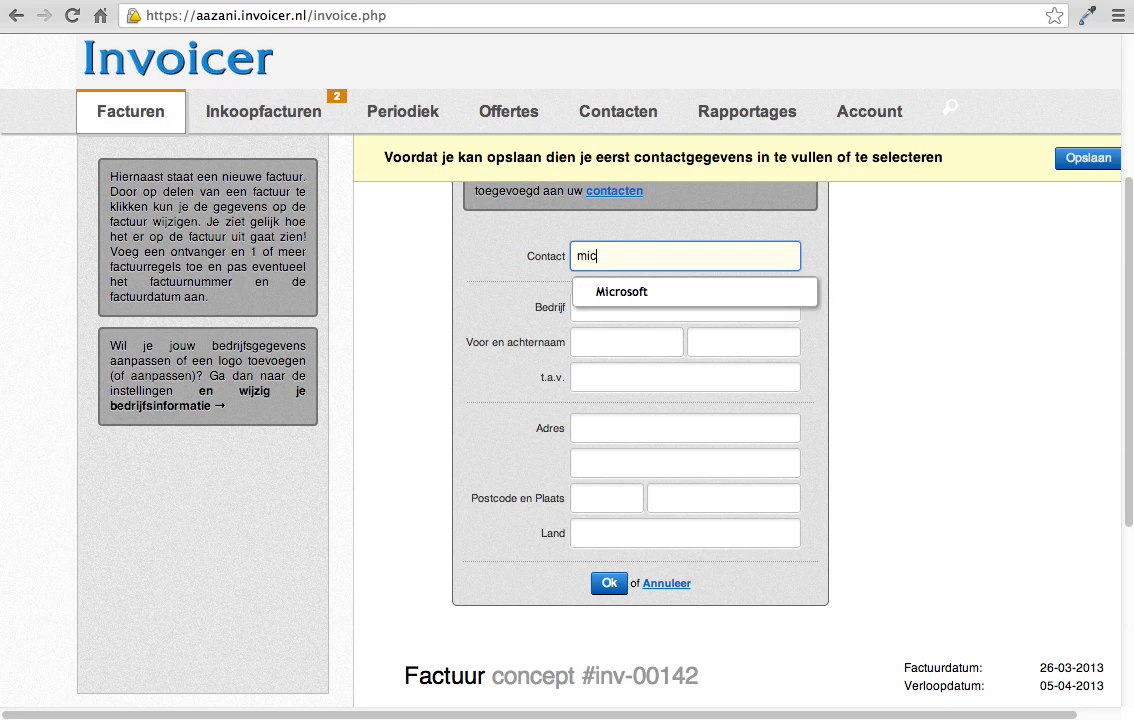
{"action": "left_click", "coordinate": [620, 297]}
{"action": "left_click", "coordinate": [609, 583]}
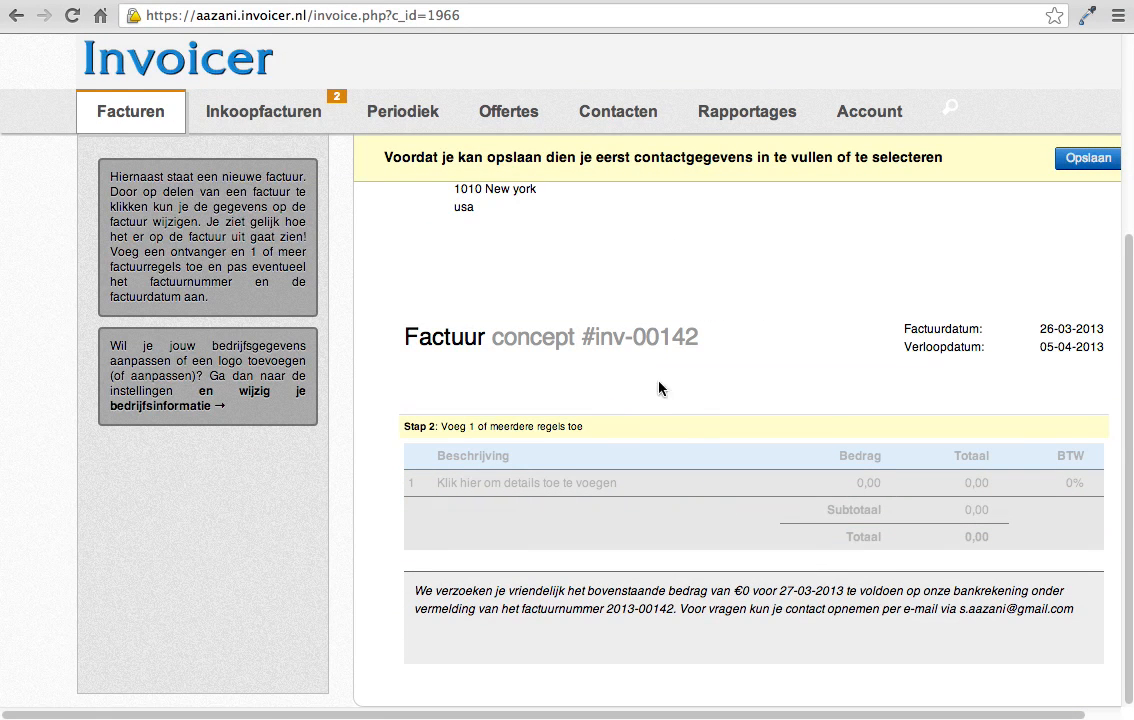
Step: Add an invoice line for ipad with an amount of 100 and confirm the invoice lines
{"action": "scroll", "coordinate": [744, 440], "scroll_direction": "up", "scroll_amount": 2}
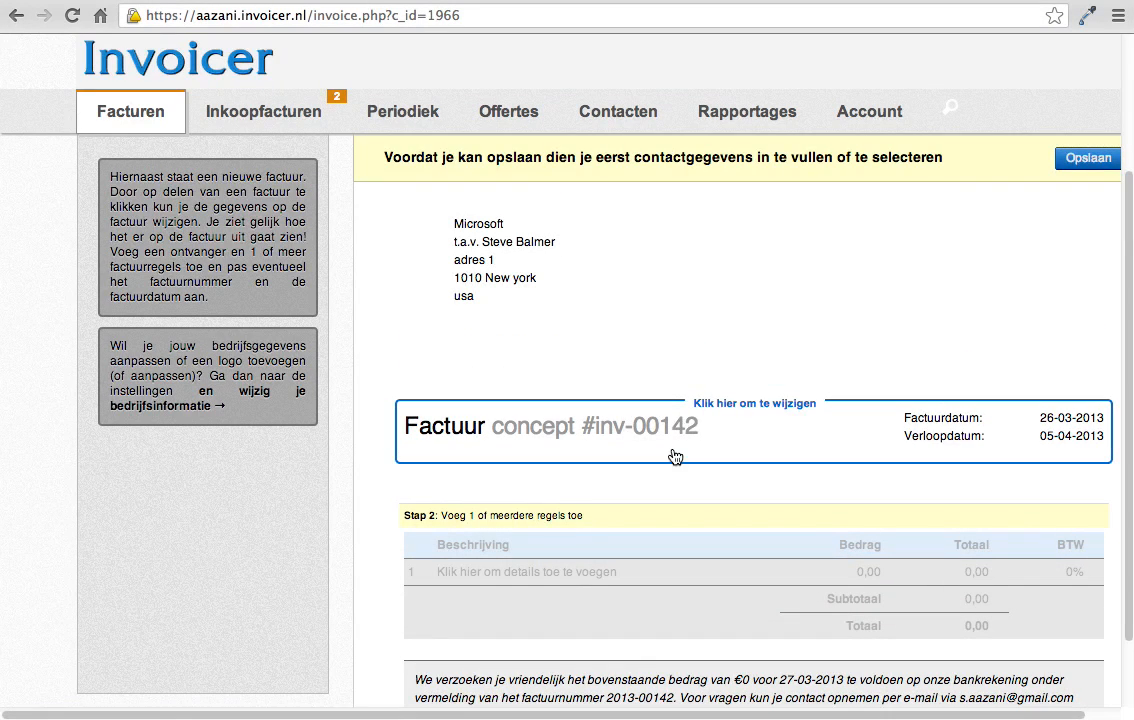
{"action": "left_click", "coordinate": [671, 655]}
{"action": "left_click", "coordinate": [586, 365]}
{"action": "type", "text": "ipad"}
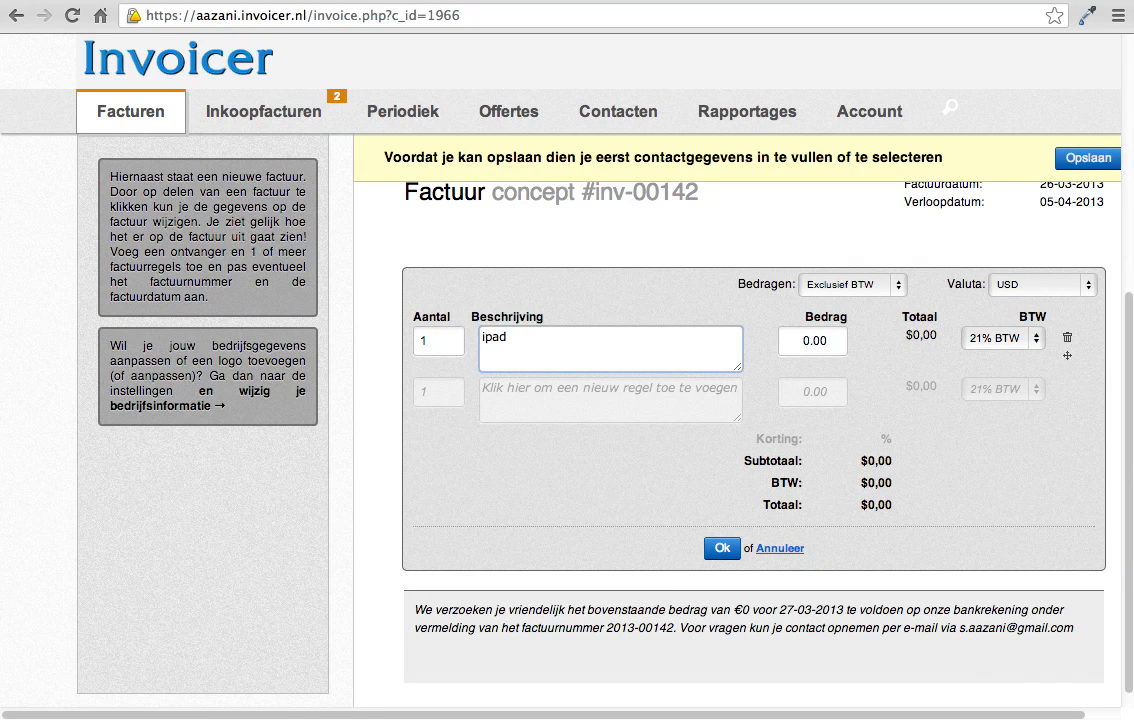
{"action": "left_click", "coordinate": [815, 340]}
{"action": "type", "text": "100"}
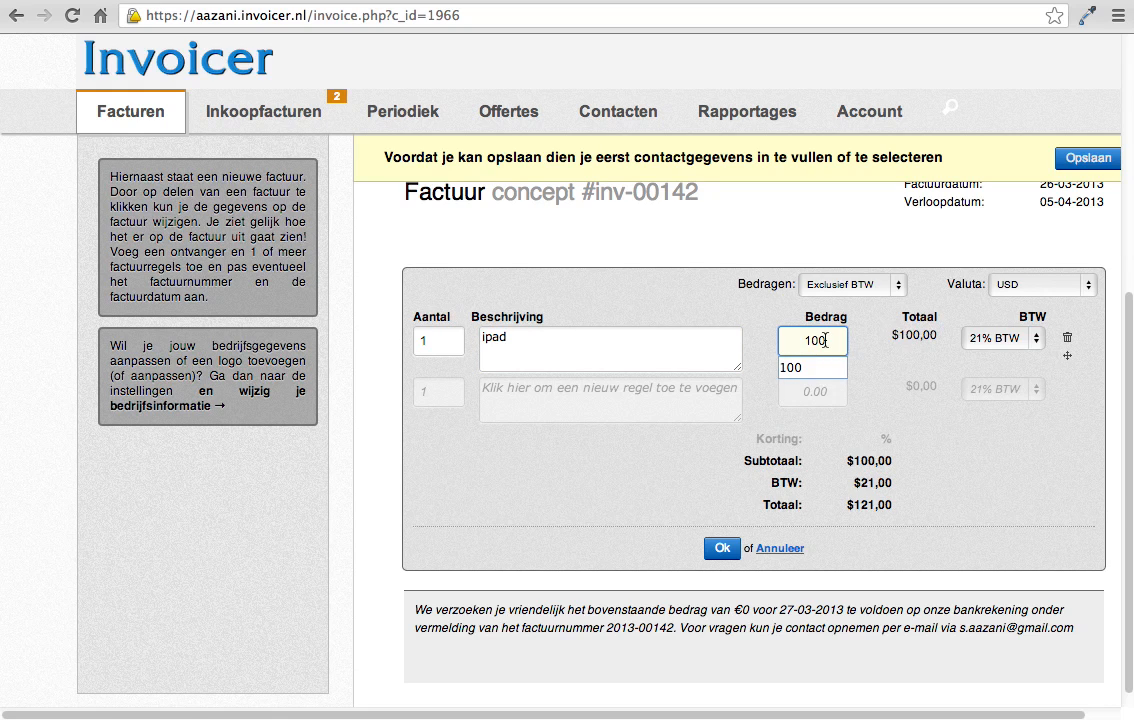
{"action": "left_click", "coordinate": [981, 466]}
{"action": "left_click", "coordinate": [722, 548]}
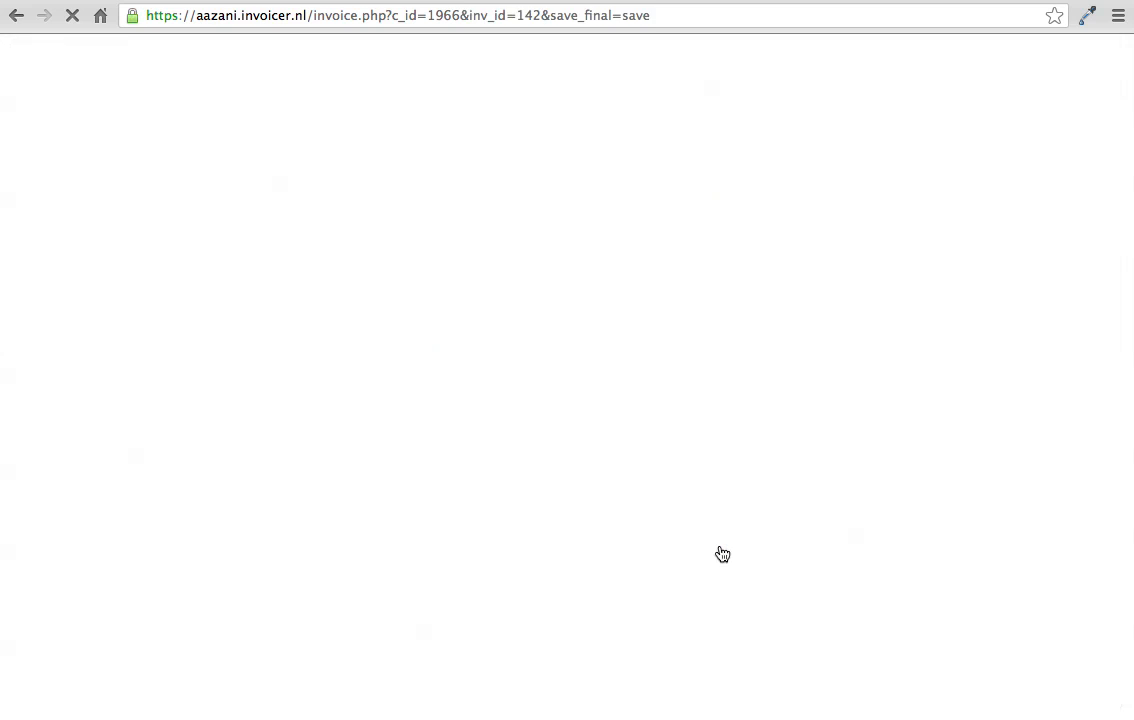
Step: Open the account's profile settings for layout and preferences
{"action": "scroll", "coordinate": [722, 554], "scroll_direction": "down", "scroll_amount": 5}
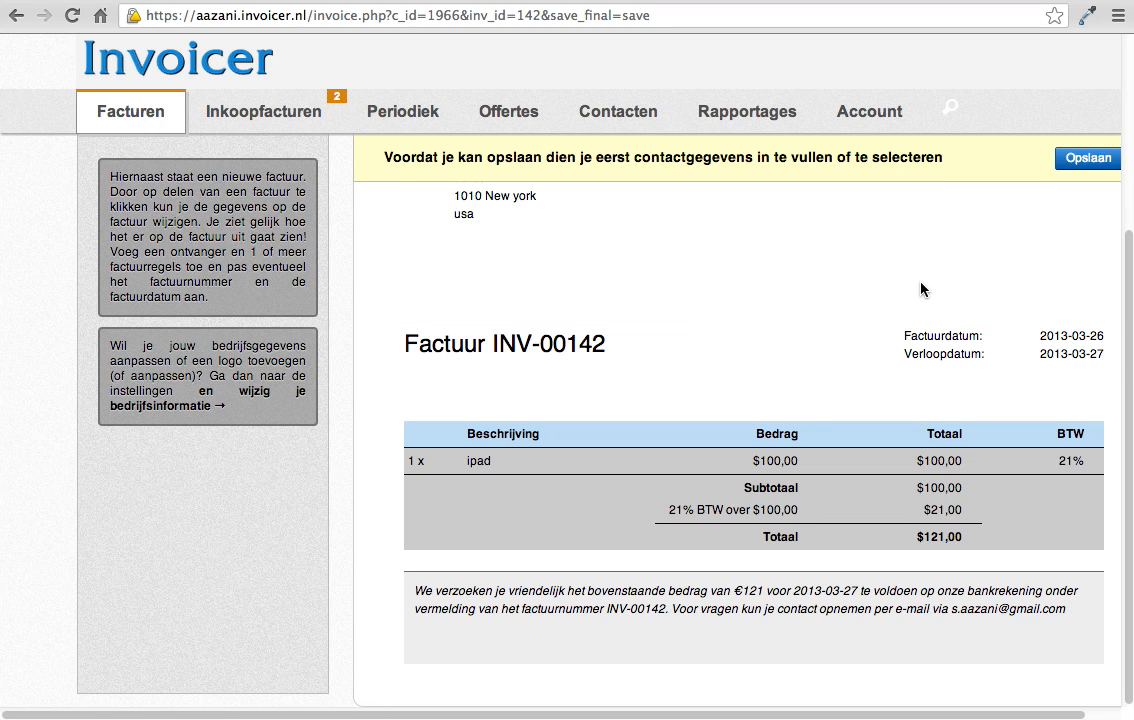
{"action": "scroll", "coordinate": [630, 400], "scroll_direction": "up", "scroll_amount": 5}
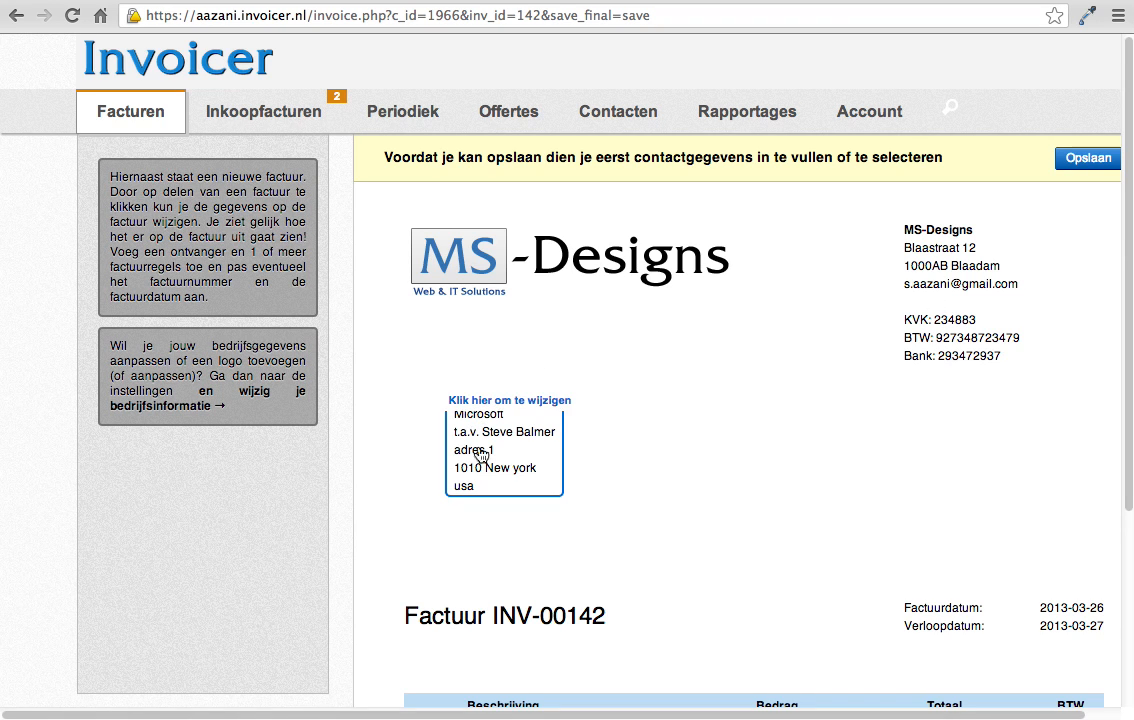
{"action": "scroll", "coordinate": [640, 457], "scroll_direction": "down", "scroll_amount": 5}
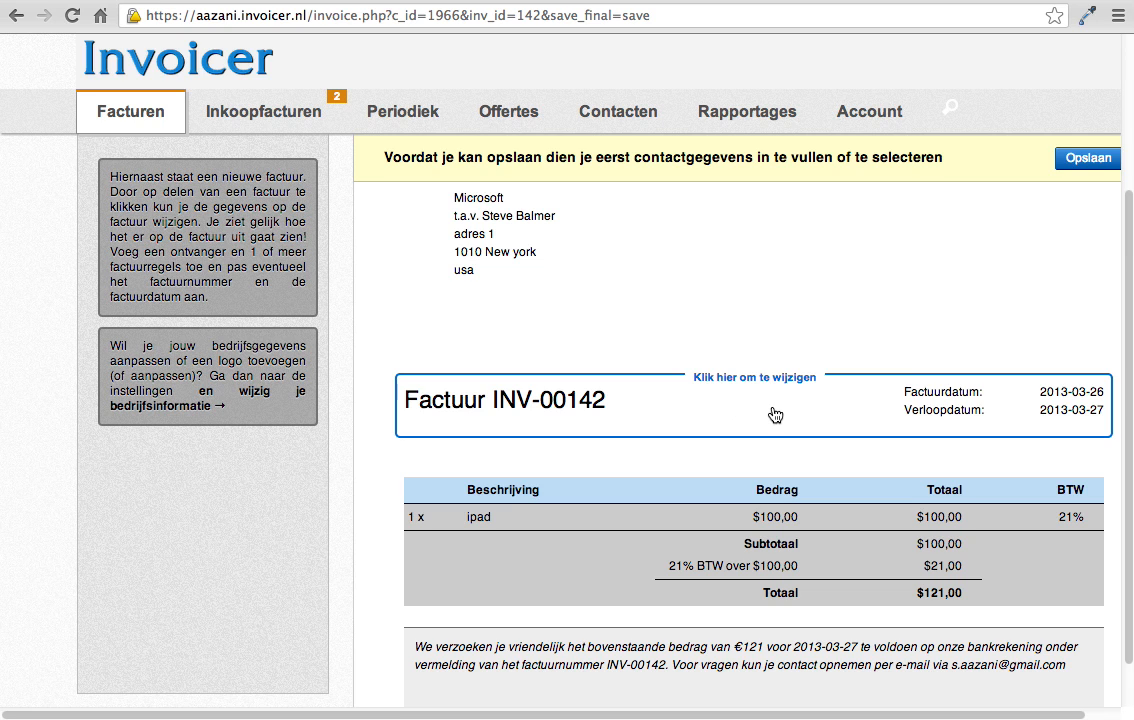
{"action": "scroll", "coordinate": [843, 433], "scroll_direction": "up", "scroll_amount": 4}
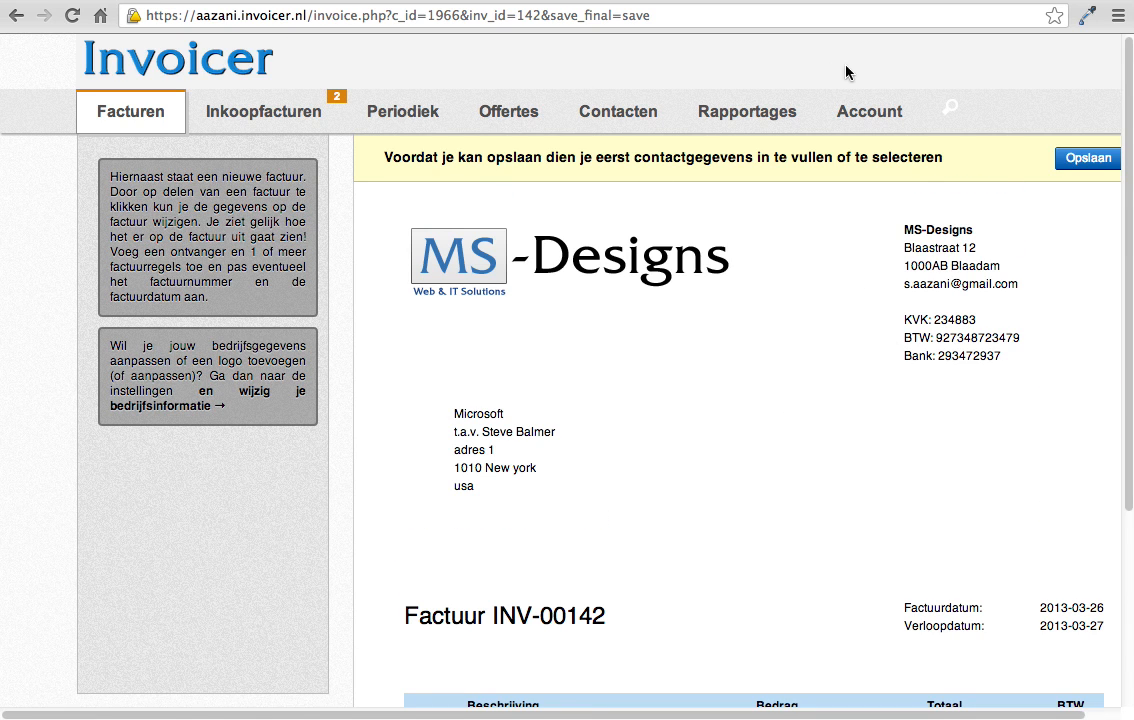
{"action": "mouse_move", "coordinate": [812, 127]}
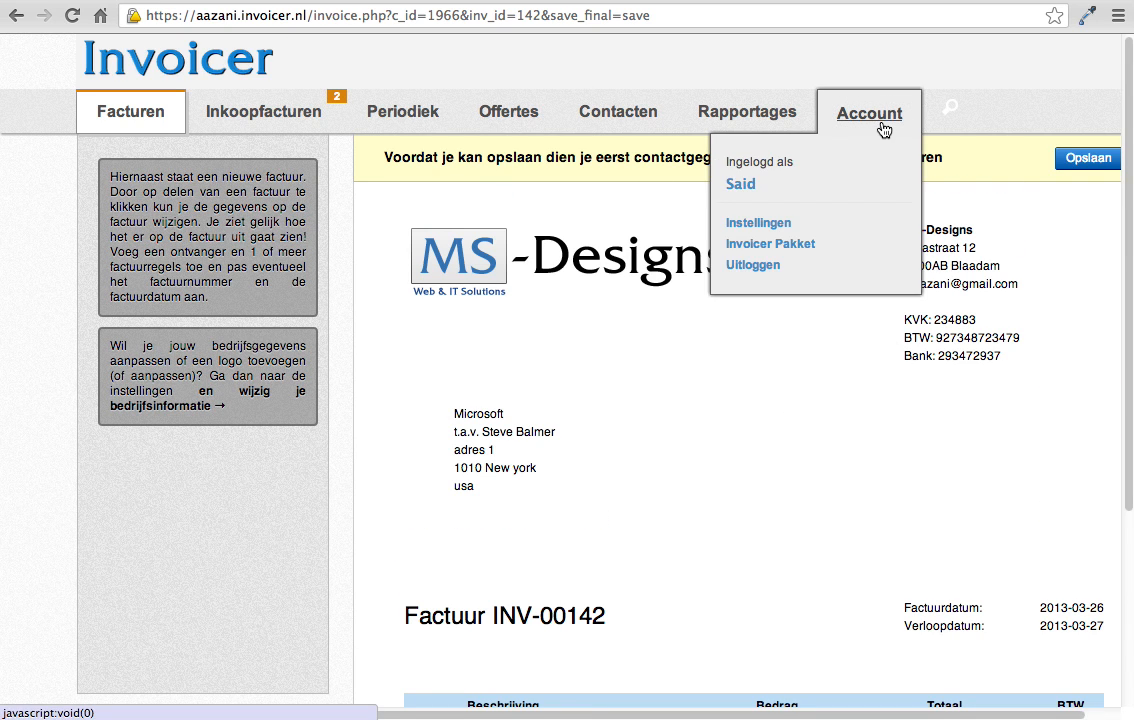
{"action": "left_click", "coordinate": [770, 231]}
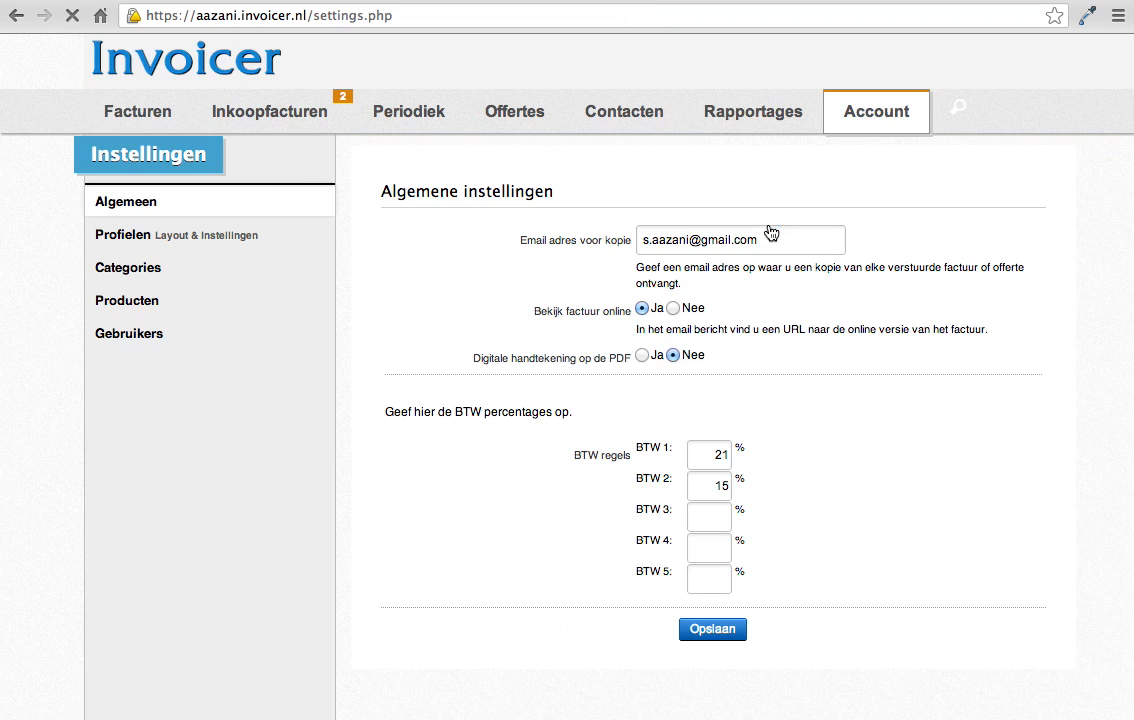
{"action": "left_click", "coordinate": [137, 236]}
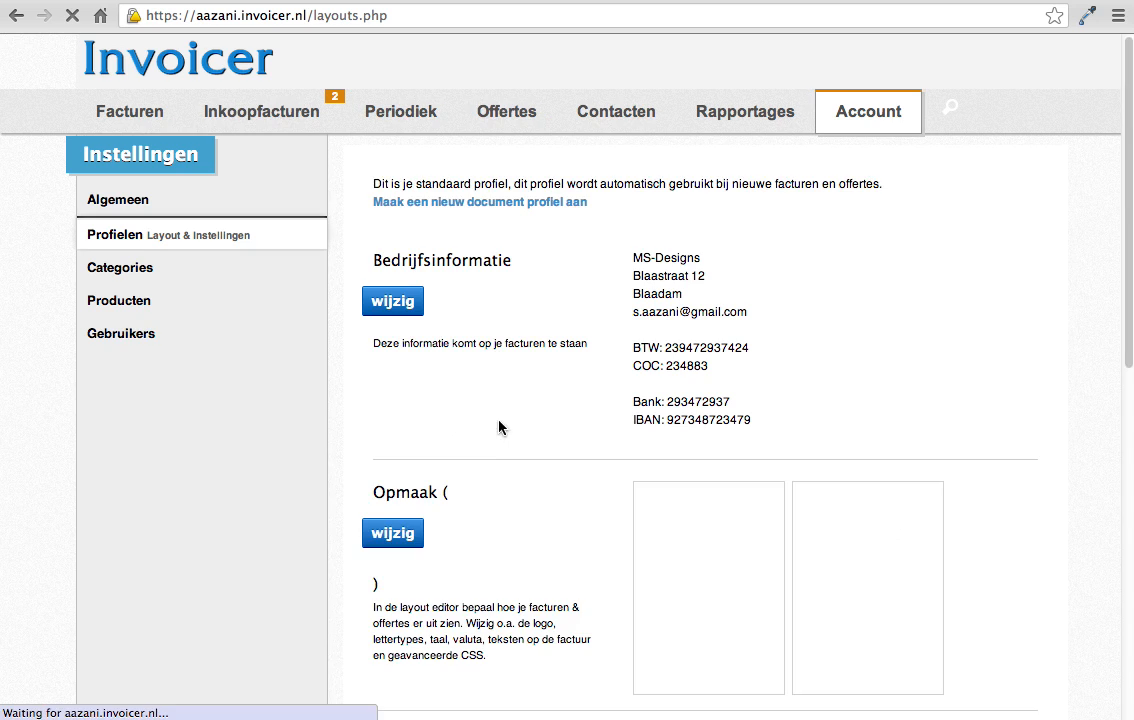
Step: Examine the Workflow section of the profile for the number of days after which documents expire
{"action": "scroll", "coordinate": [501, 429], "scroll_direction": "down", "scroll_amount": 10}
{"action": "left_click_drag", "start_coordinate": [373, 396], "coordinate": [449, 396]}
{"action": "left_click", "coordinate": [524, 420]}
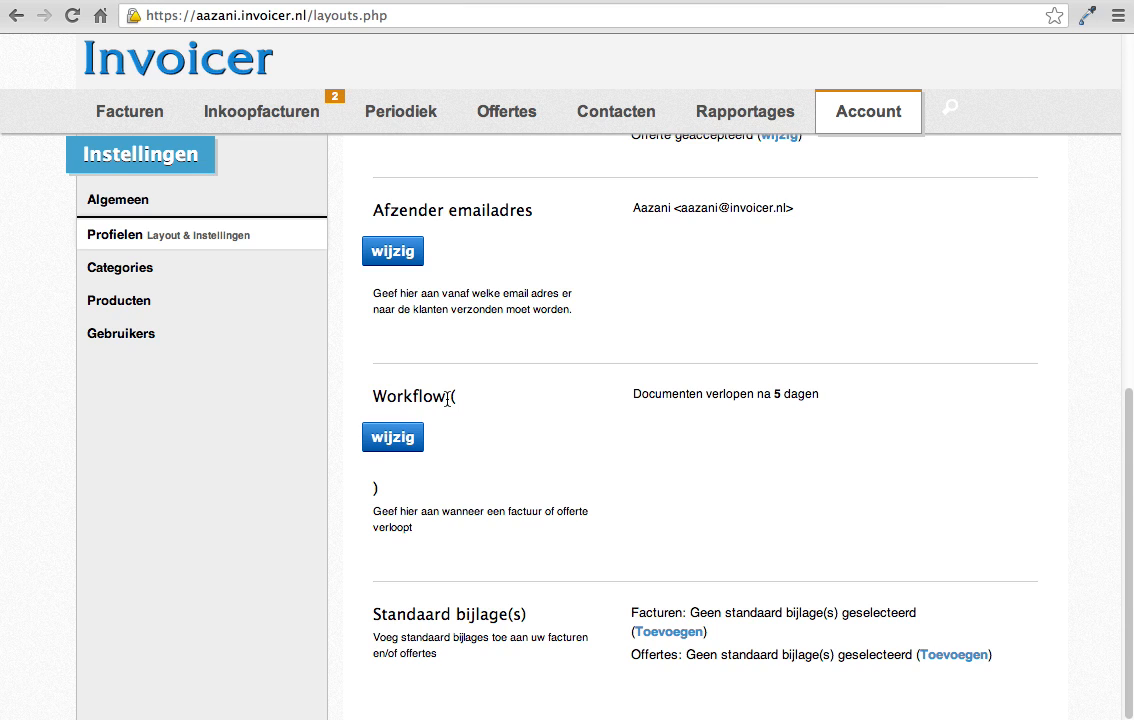
{"action": "left_click_drag", "start_coordinate": [447, 400], "coordinate": [378, 397]}
{"action": "left_click", "coordinate": [408, 394]}
{"action": "left_click", "coordinate": [777, 394]}
{"action": "double_click", "coordinate": [776, 394]}
{"action": "left_click", "coordinate": [763, 424]}
{"action": "double_click", "coordinate": [776, 394]}
Step: Set the number of days after which an invoice expires to 10 in the workflow and save
{"action": "left_click", "coordinate": [385, 439]}
{"action": "left_click", "coordinate": [684, 642]}
{"action": "left_click", "coordinate": [686, 640]}
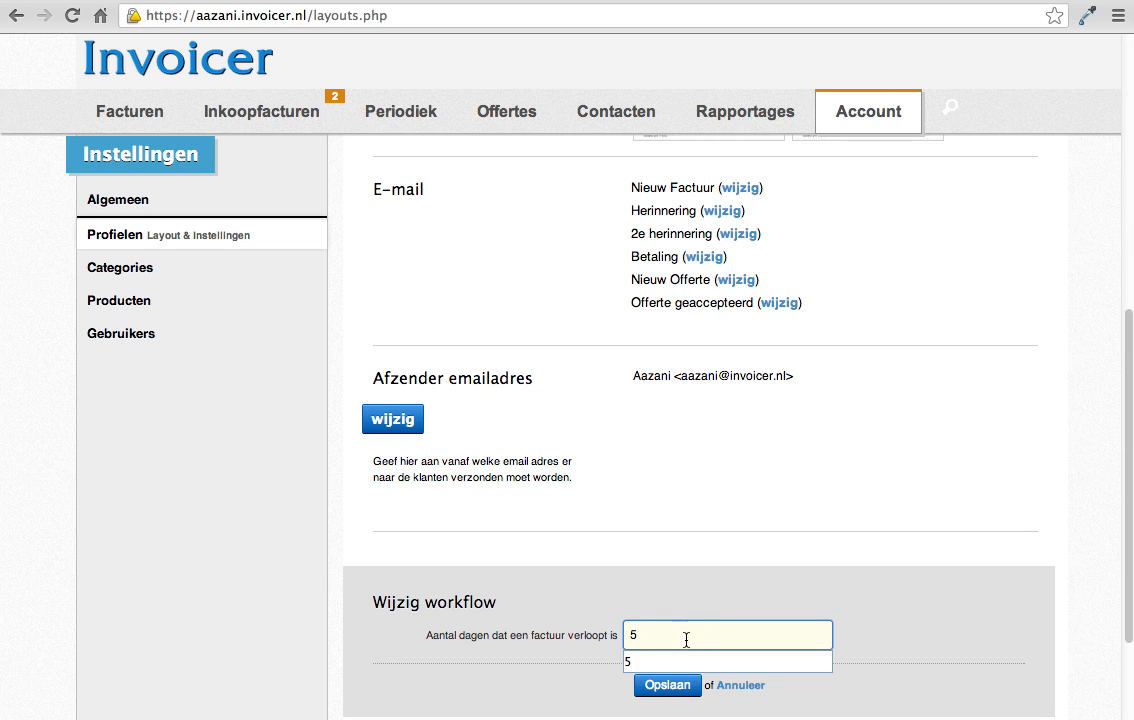
{"action": "double_click", "coordinate": [720, 631]}
{"action": "type", "text": "10"}
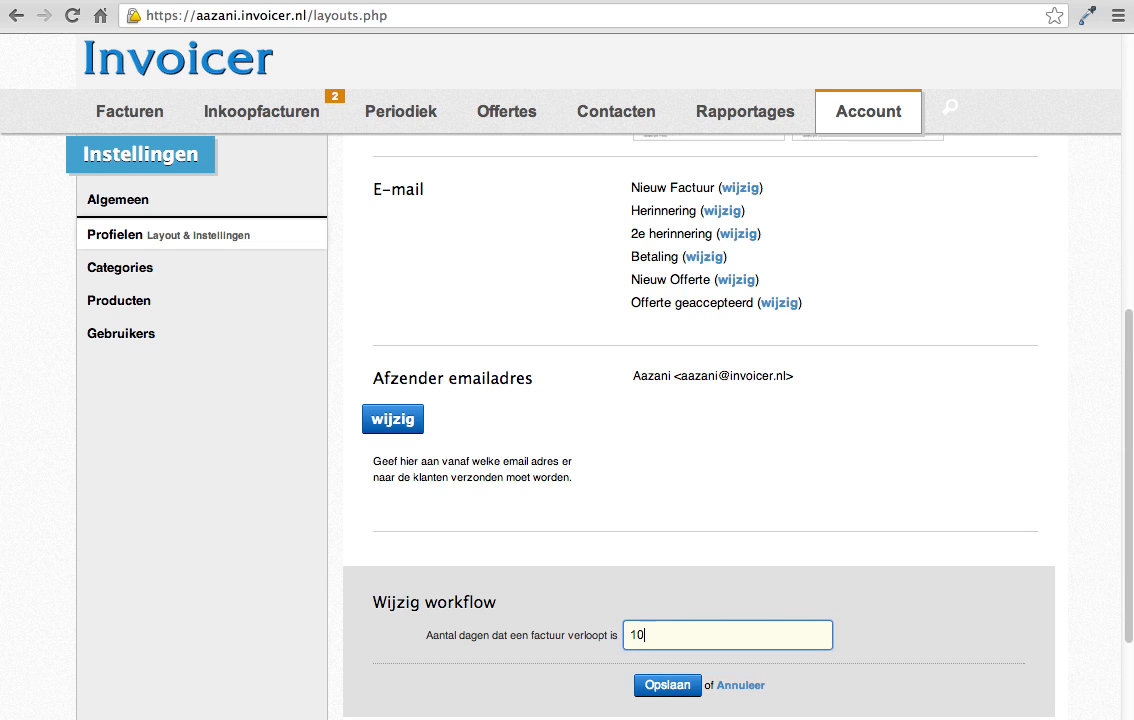
{"action": "left_click", "coordinate": [670, 688]}
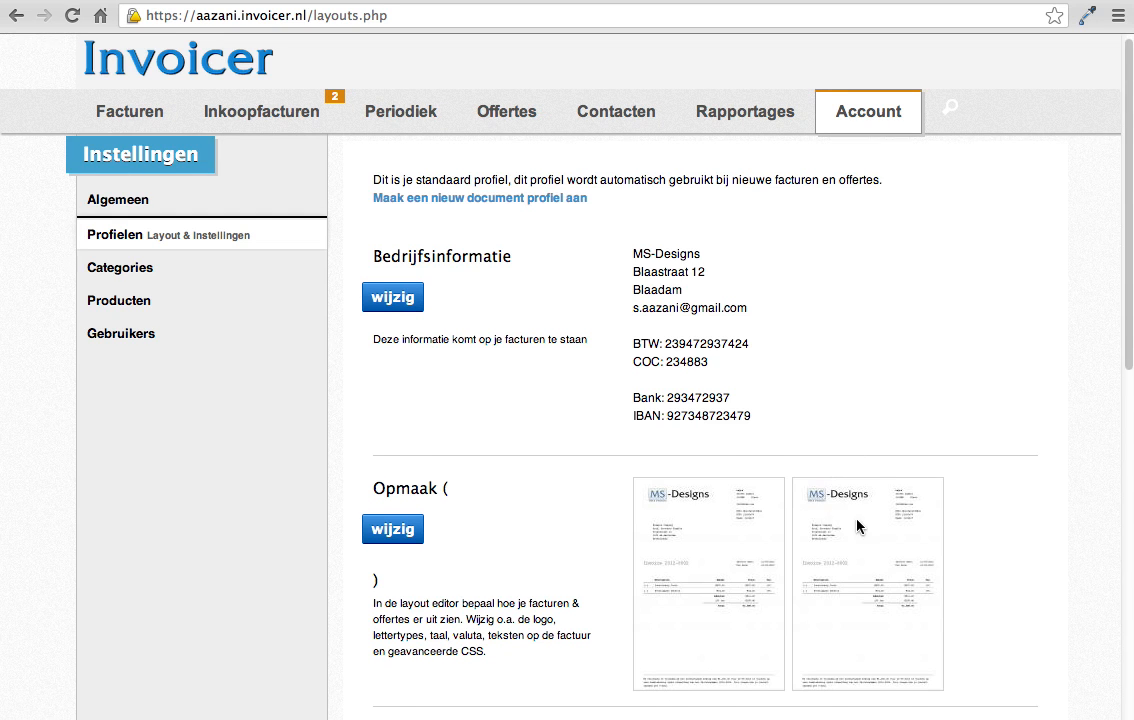
Step: Open the Microsoft concept invoice #142 from the invoice overview
{"action": "scroll", "coordinate": [736, 421], "scroll_direction": "down", "scroll_amount": 10}
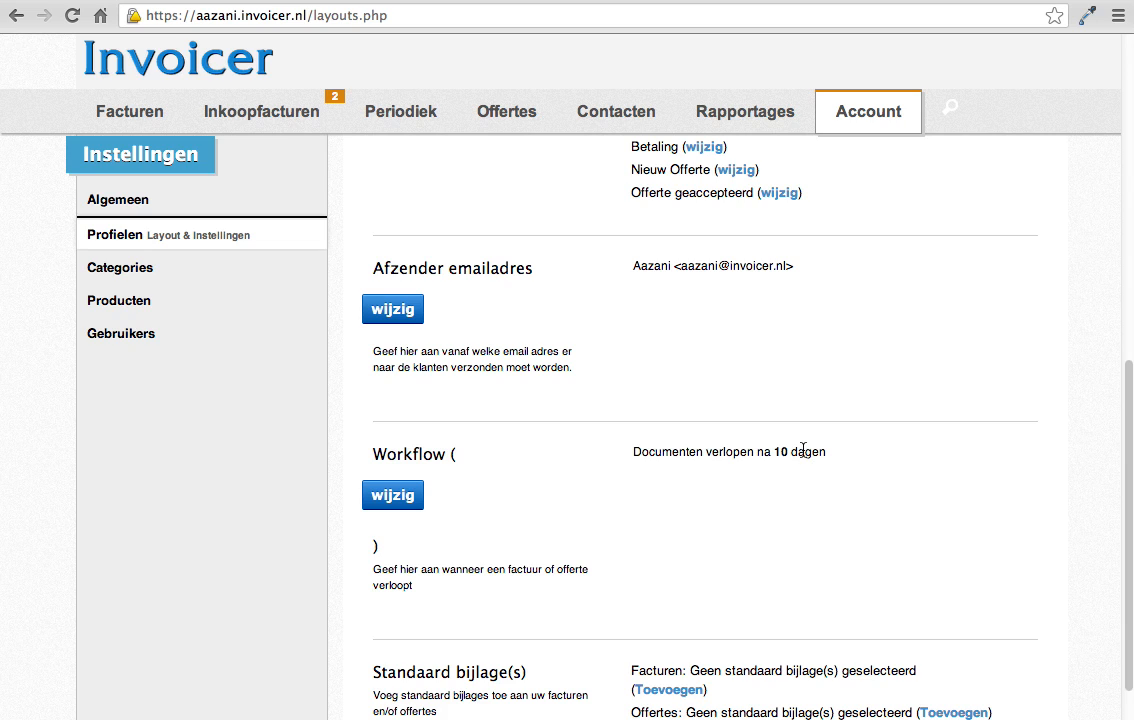
{"action": "left_click", "coordinate": [129, 115]}
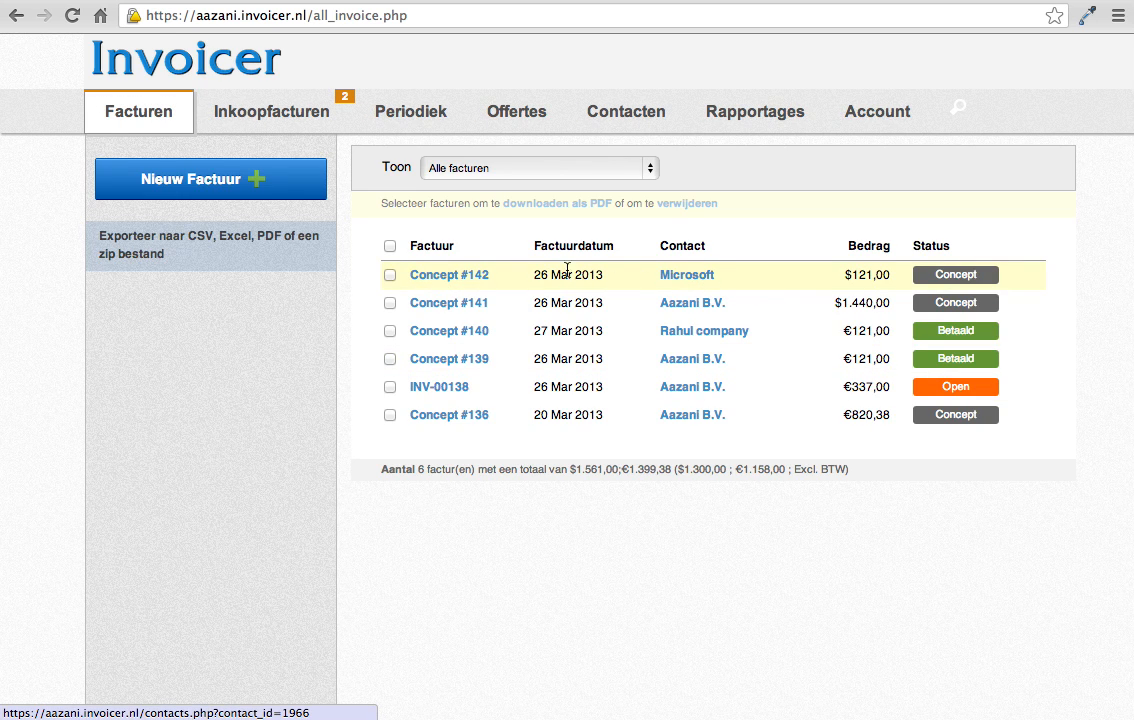
{"action": "left_click", "coordinate": [443, 280]}
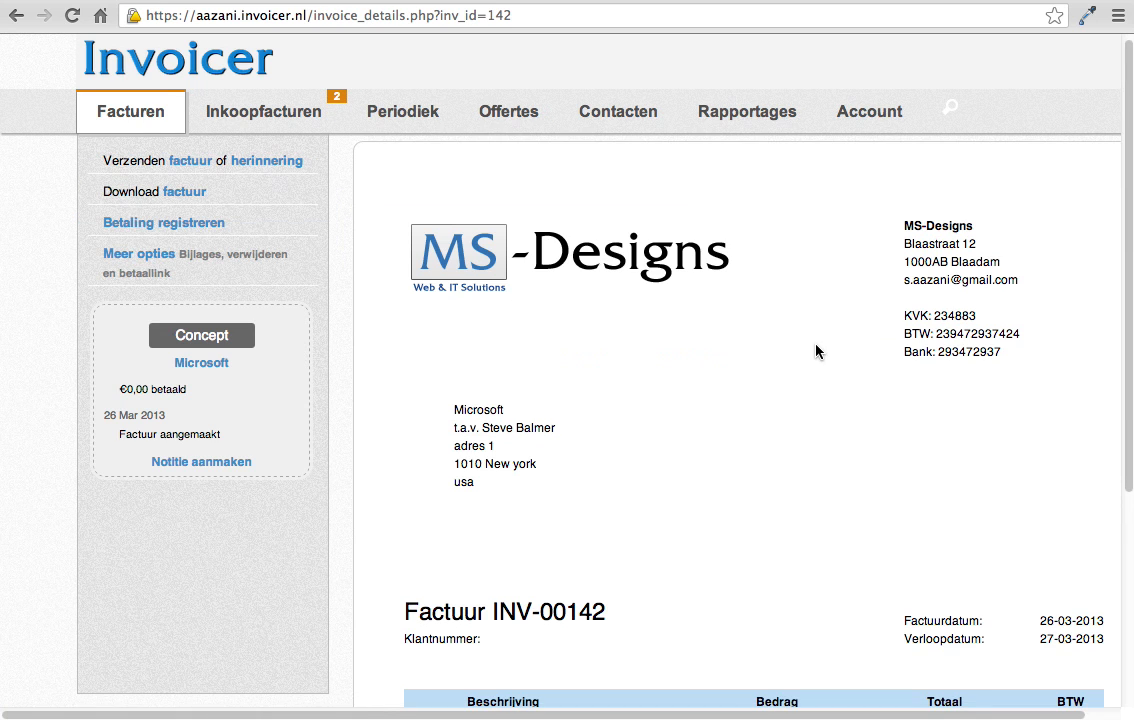
{"action": "scroll", "coordinate": [816, 352], "scroll_direction": "down", "scroll_amount": 3}
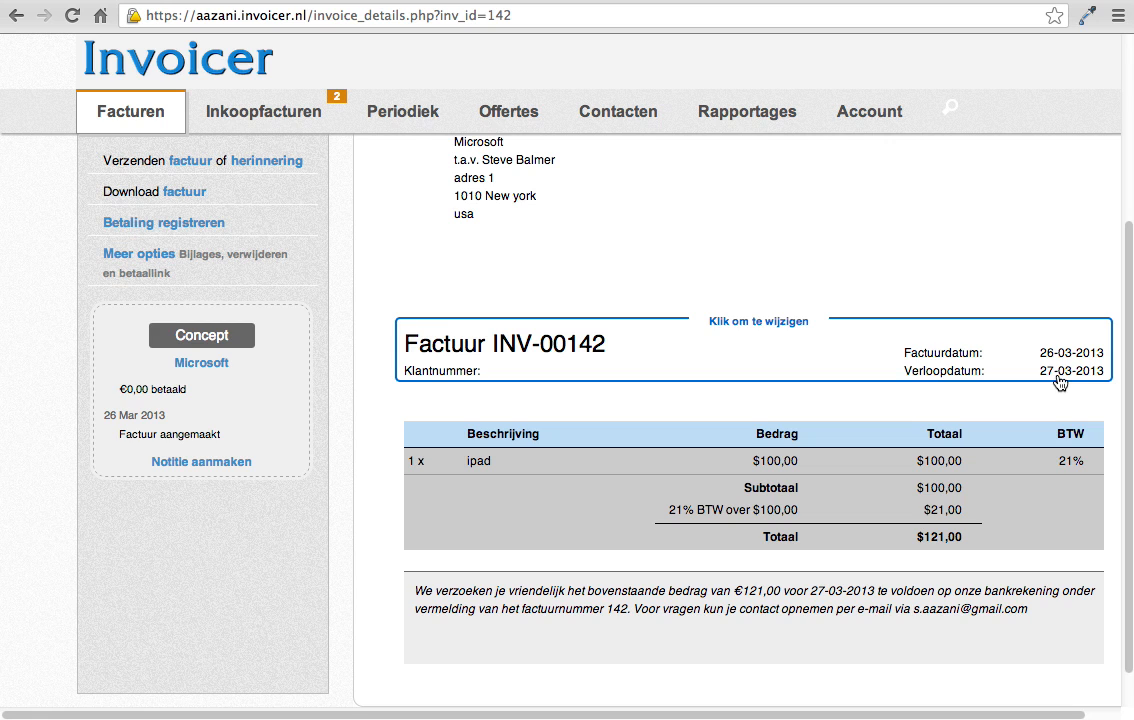
Step: Examine the invoice's number, date, payment term and customer number settings, and close them without saving
{"action": "left_click", "coordinate": [1060, 378]}
{"action": "left_click", "coordinate": [718, 386]}
{"action": "left_click", "coordinate": [796, 601]}
{"action": "left_click", "coordinate": [870, 116]}
{"action": "left_click", "coordinate": [719, 337]}
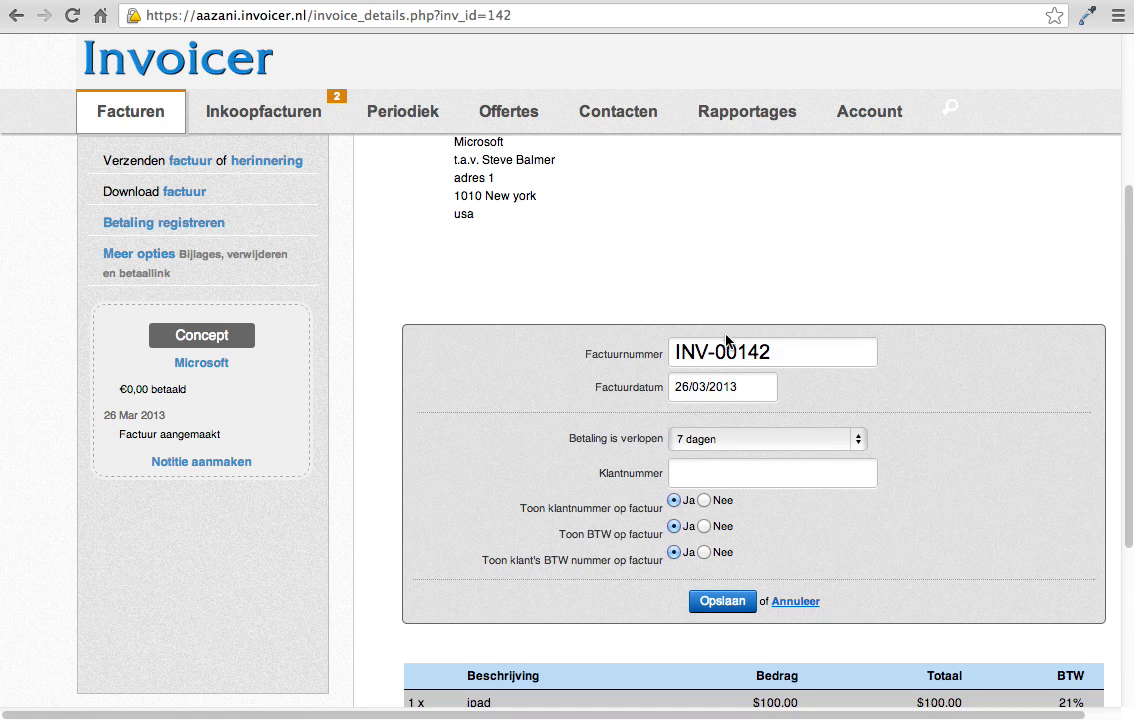
{"action": "left_click", "coordinate": [805, 617]}
{"action": "scroll", "coordinate": [747, 240], "scroll_direction": "up", "scroll_amount": 5}
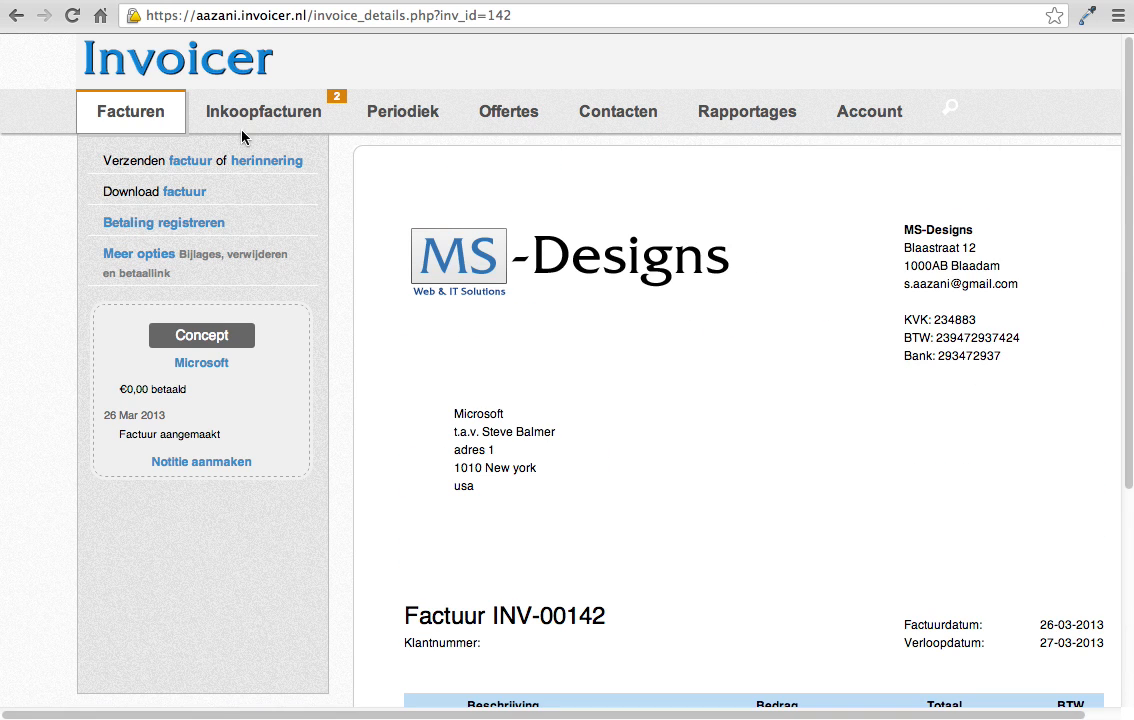
Step: Start a new invoice and select the existing contact Microsoft as its recipient
{"action": "left_click", "coordinate": [136, 121]}
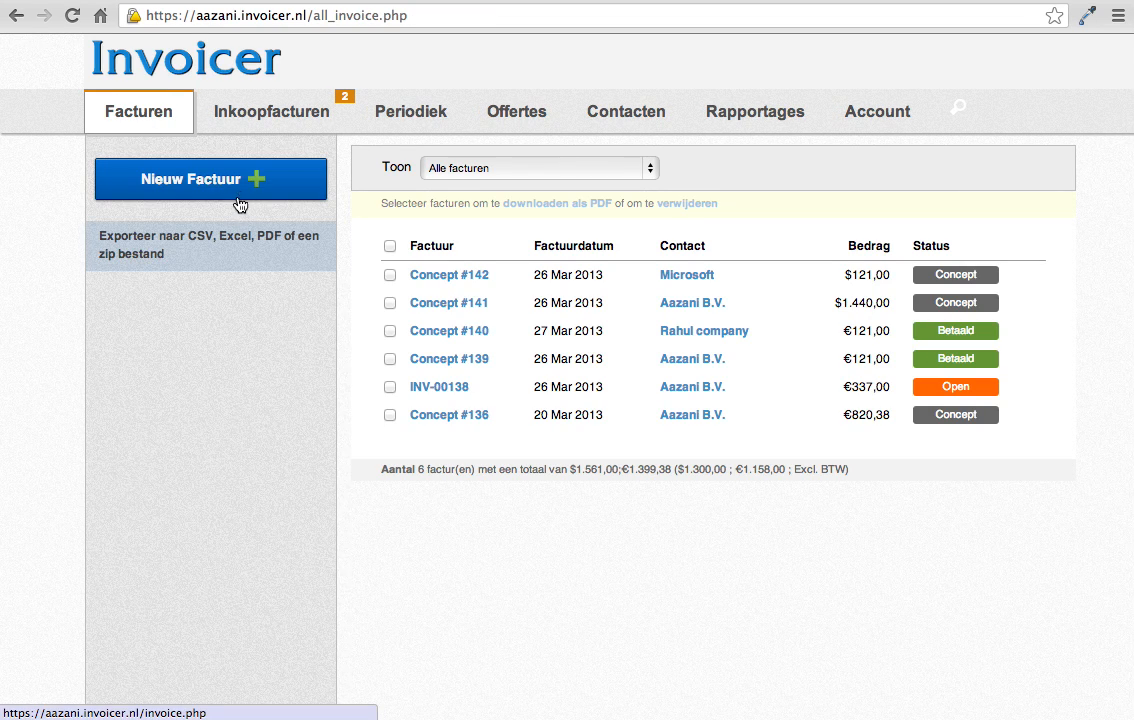
{"action": "left_click", "coordinate": [243, 192]}
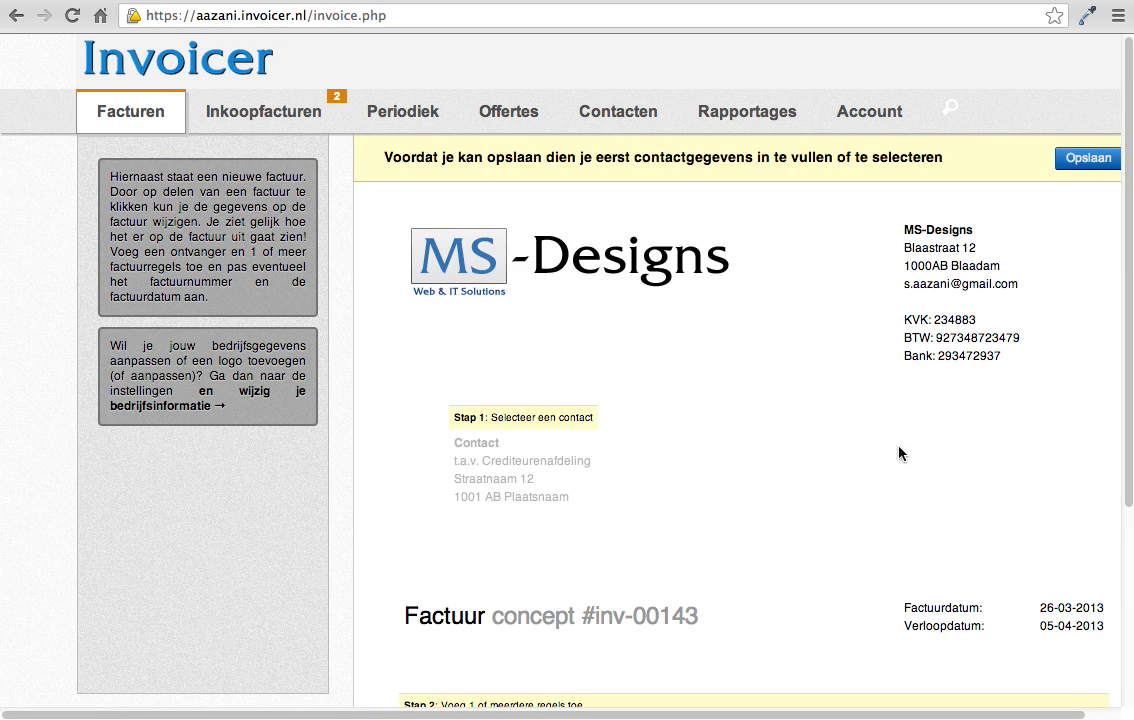
{"action": "scroll", "coordinate": [548, 323], "scroll_direction": "down", "scroll_amount": 3}
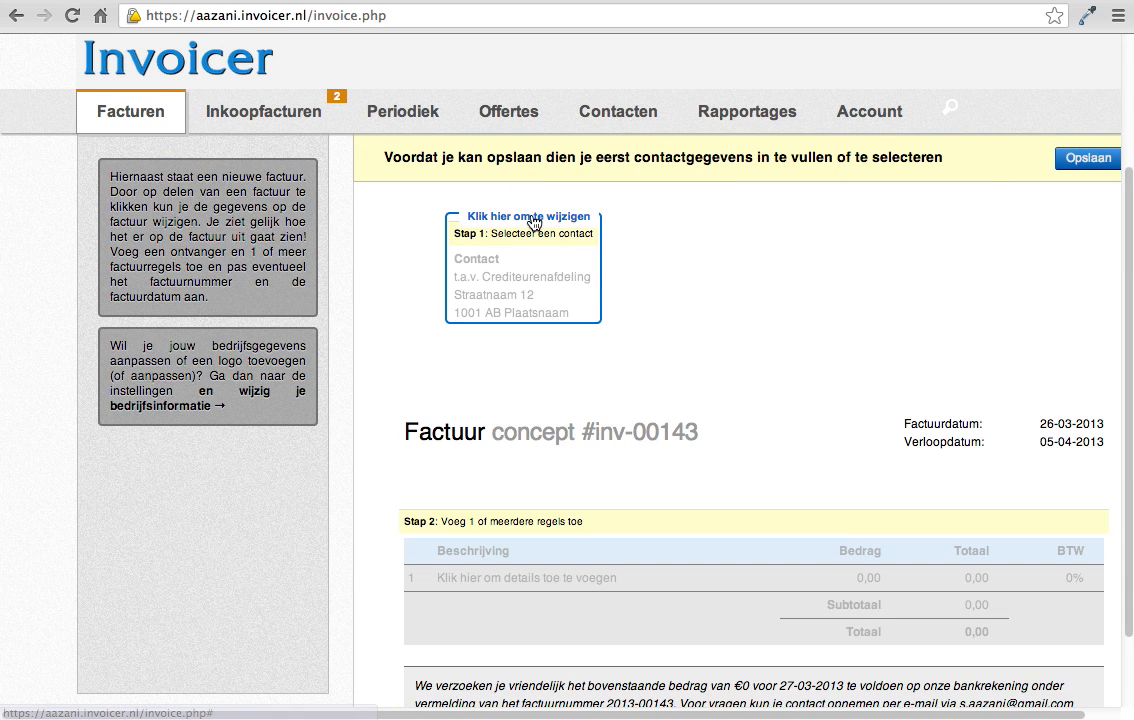
{"action": "left_click", "coordinate": [474, 205]}
{"action": "left_click", "coordinate": [612, 246]}
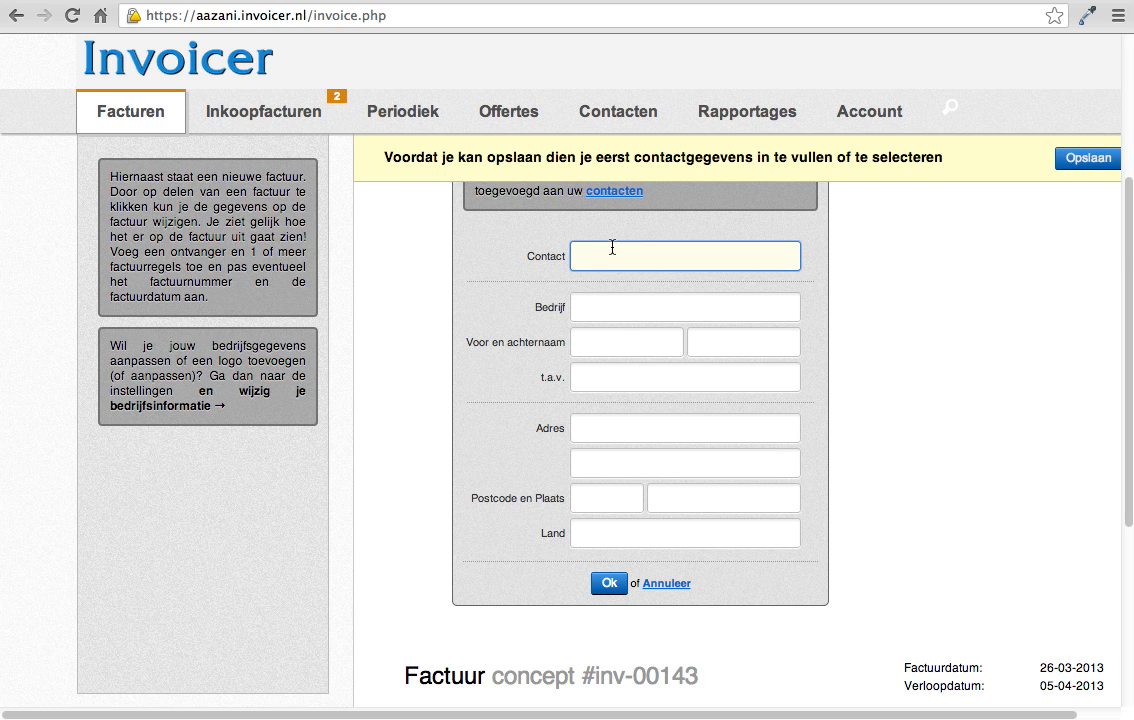
{"action": "type", "text": "mic"}
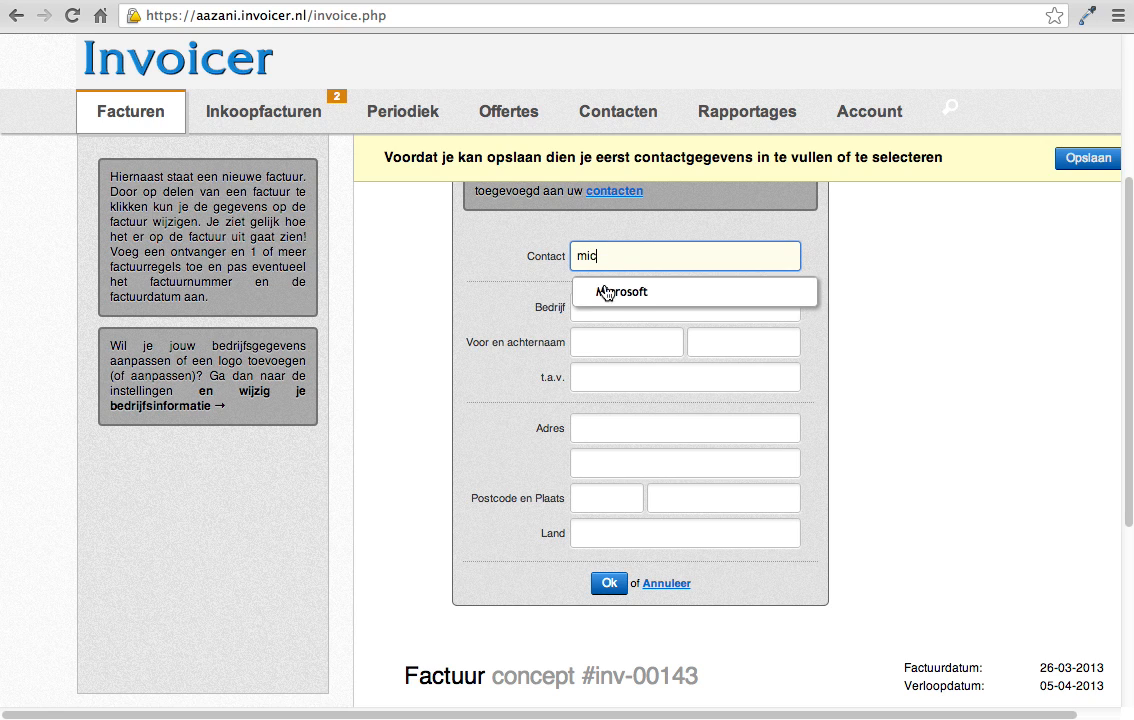
{"action": "left_click", "coordinate": [595, 295]}
{"action": "left_click", "coordinate": [608, 584]}
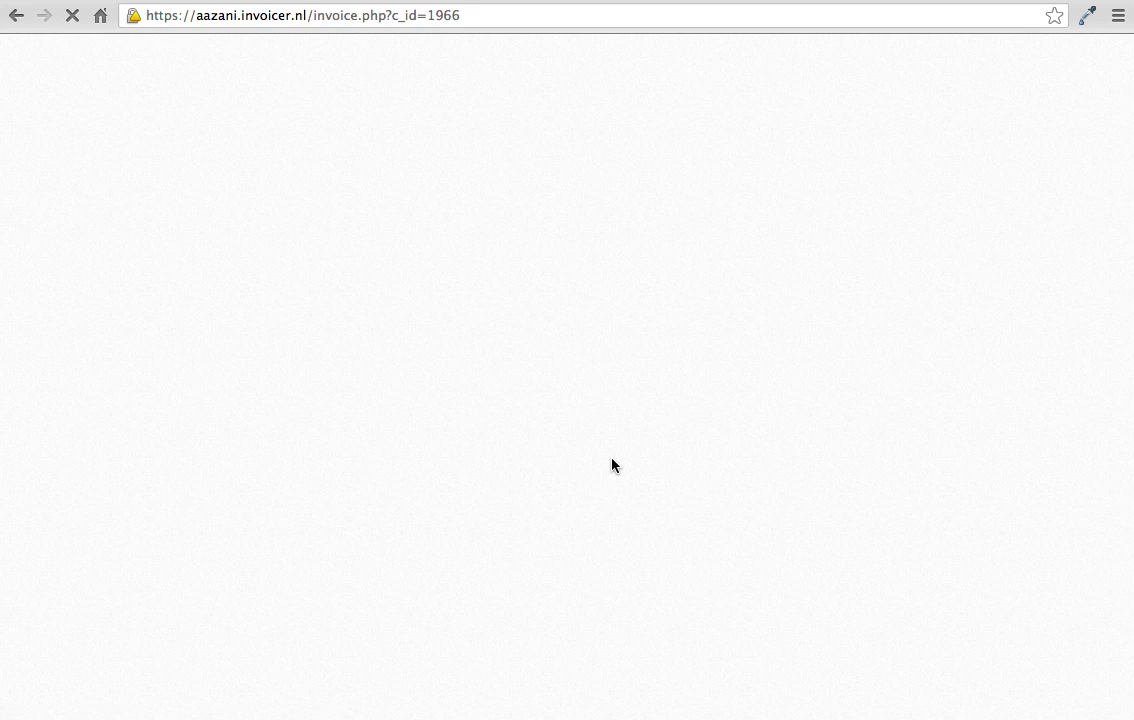
{"action": "scroll", "coordinate": [613, 463], "scroll_direction": "down", "scroll_amount": 3}
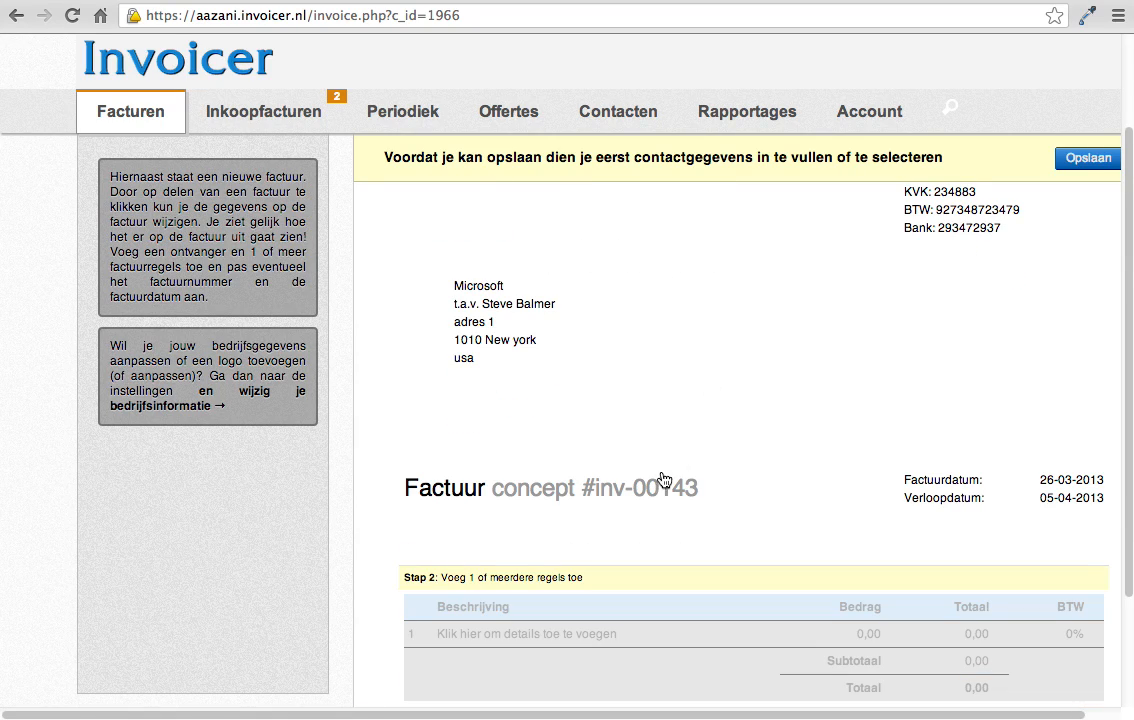
Step: Try to open the new invoice's number and date details for editing
{"action": "left_click", "coordinate": [757, 476]}
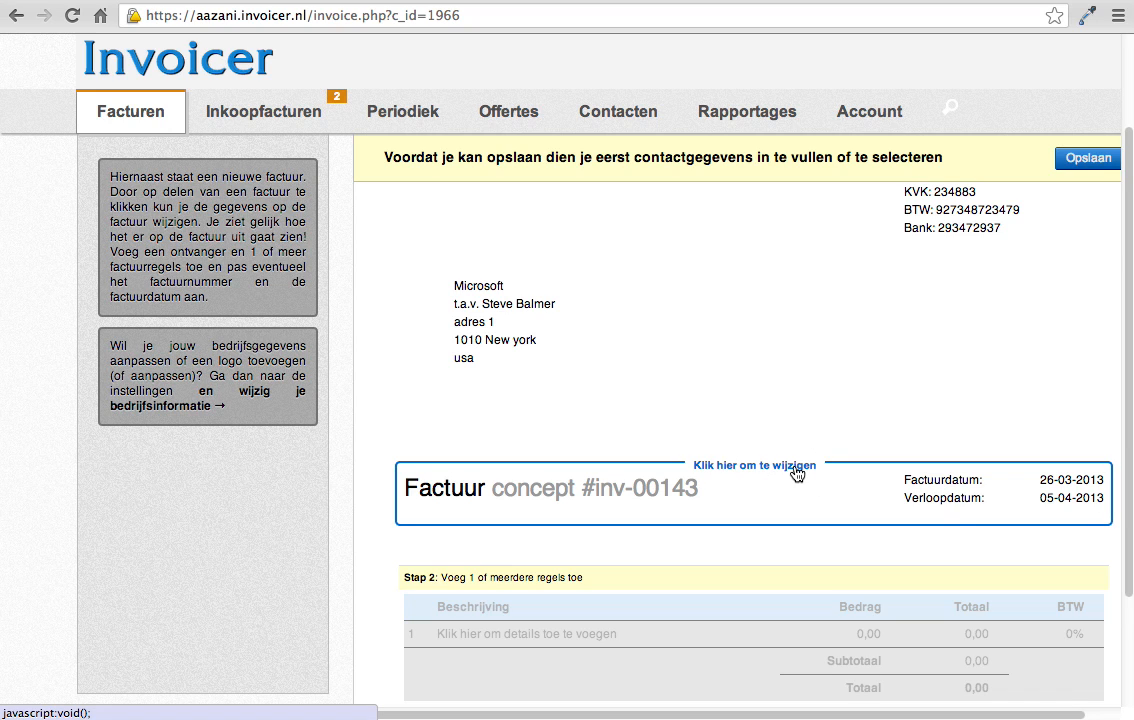
{"action": "left_click", "coordinate": [797, 472]}
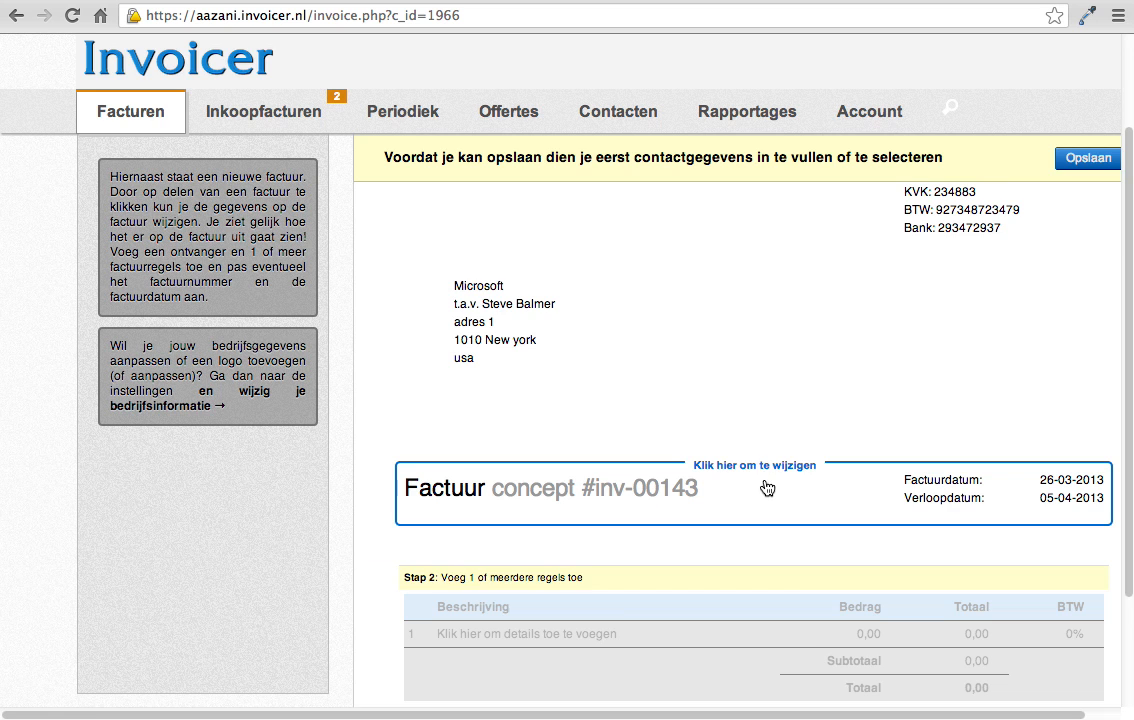
{"action": "scroll", "coordinate": [729, 343], "scroll_direction": "down", "scroll_amount": 2}
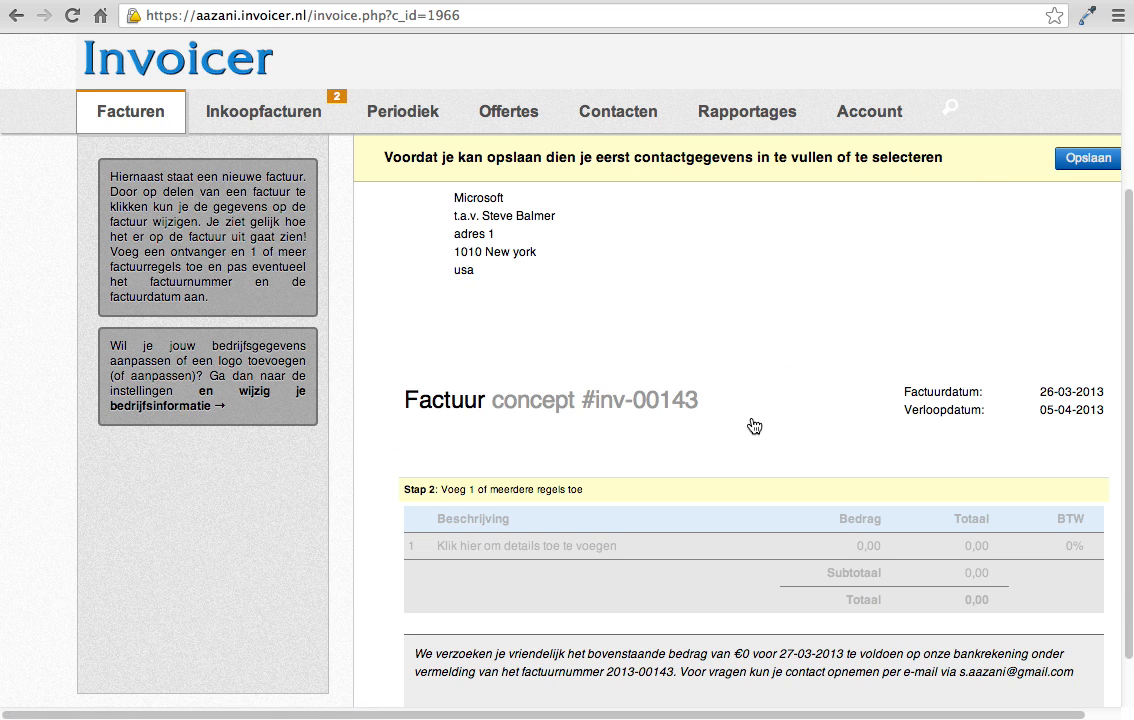
{"action": "scroll", "coordinate": [746, 397], "scroll_direction": "up", "scroll_amount": 5}
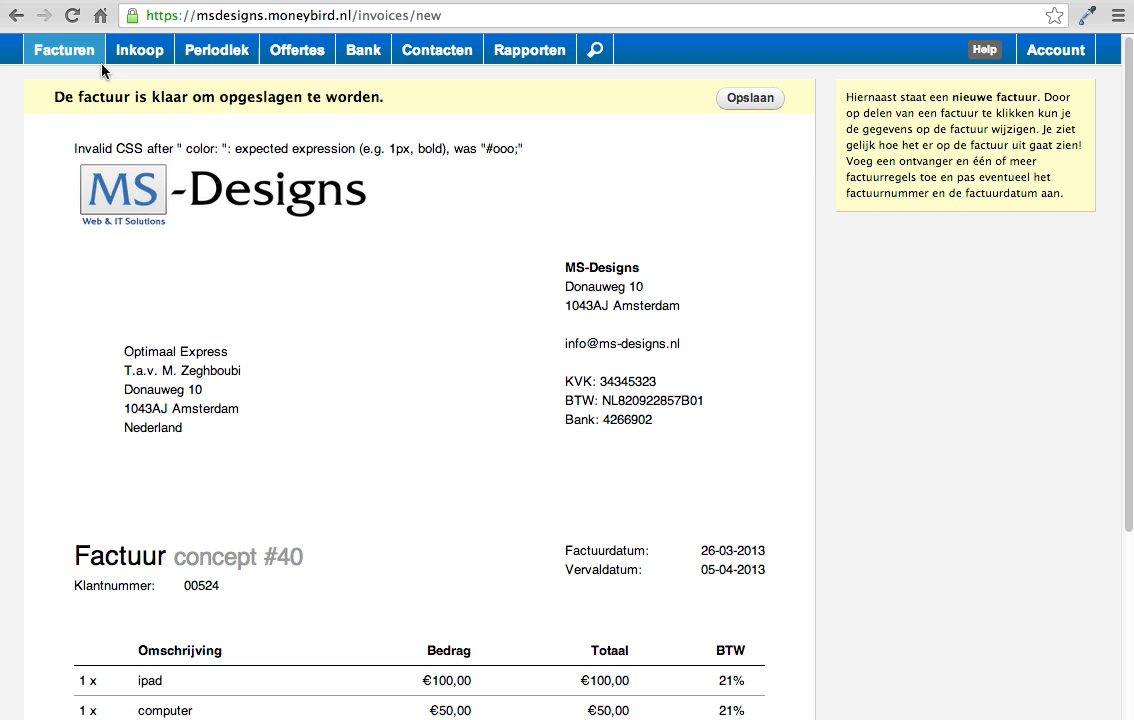
Step: Switch to MoneyBird and start a new invoice addressed to the contact Optimaal Express
{"action": "left_click", "coordinate": [68, 55]}
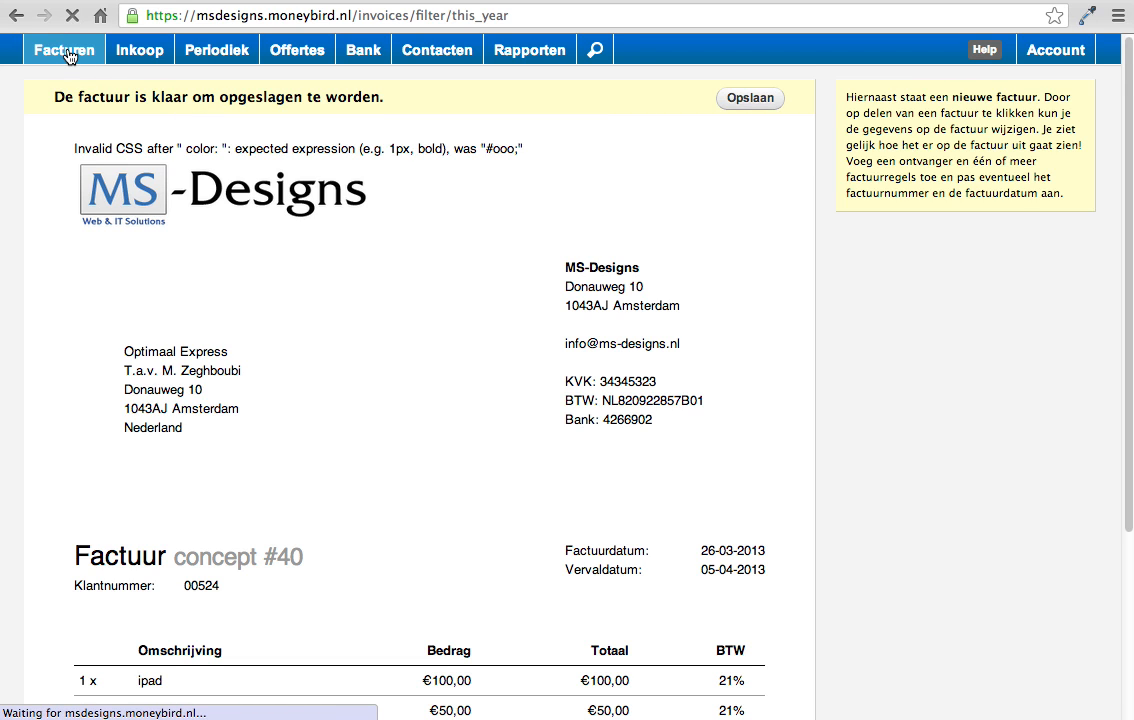
{"action": "left_click", "coordinate": [931, 116]}
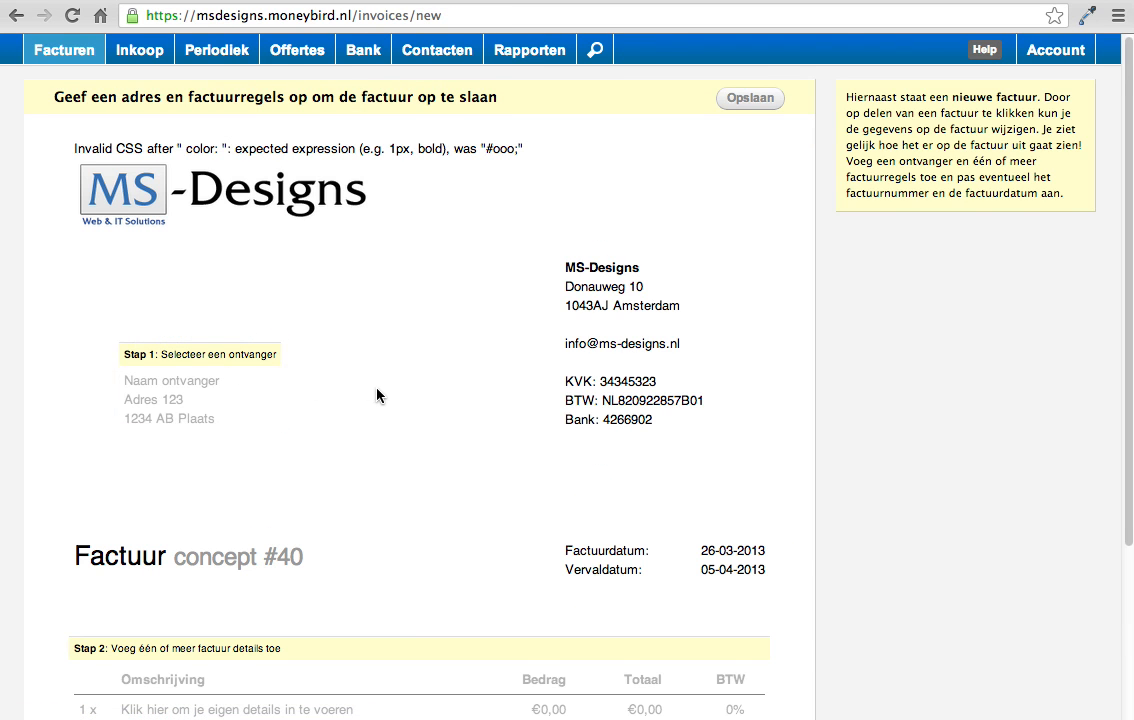
{"action": "left_click", "coordinate": [163, 365]}
{"action": "left_click", "coordinate": [318, 347]}
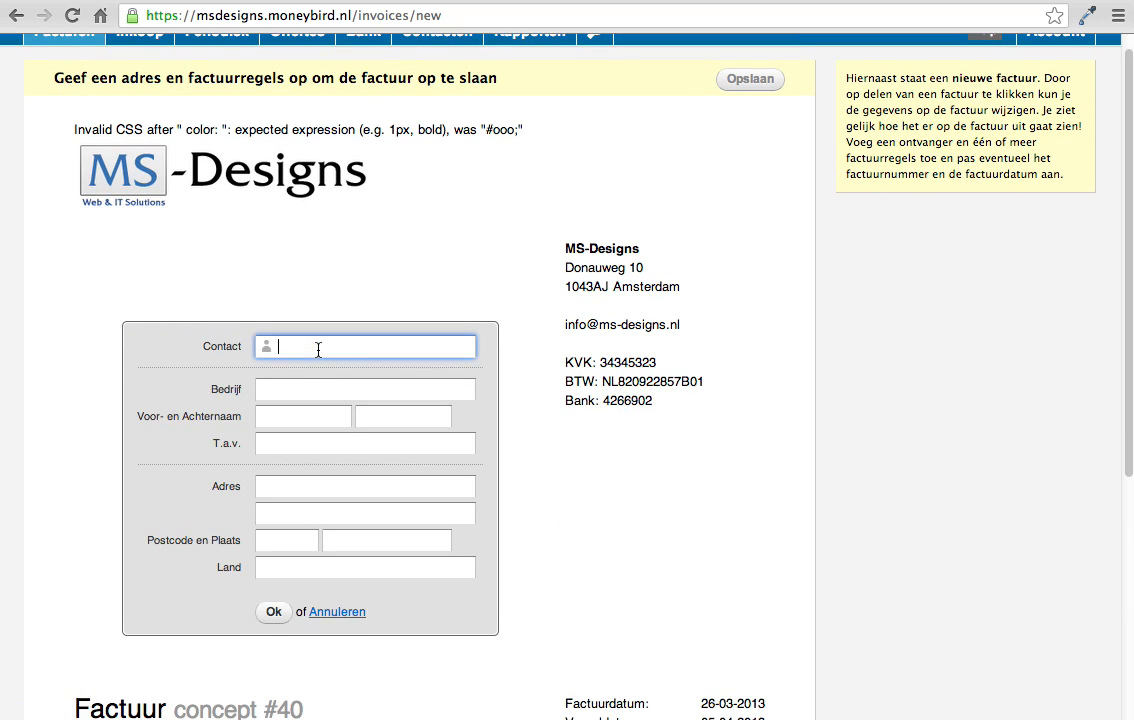
{"action": "type", "text": "opt"}
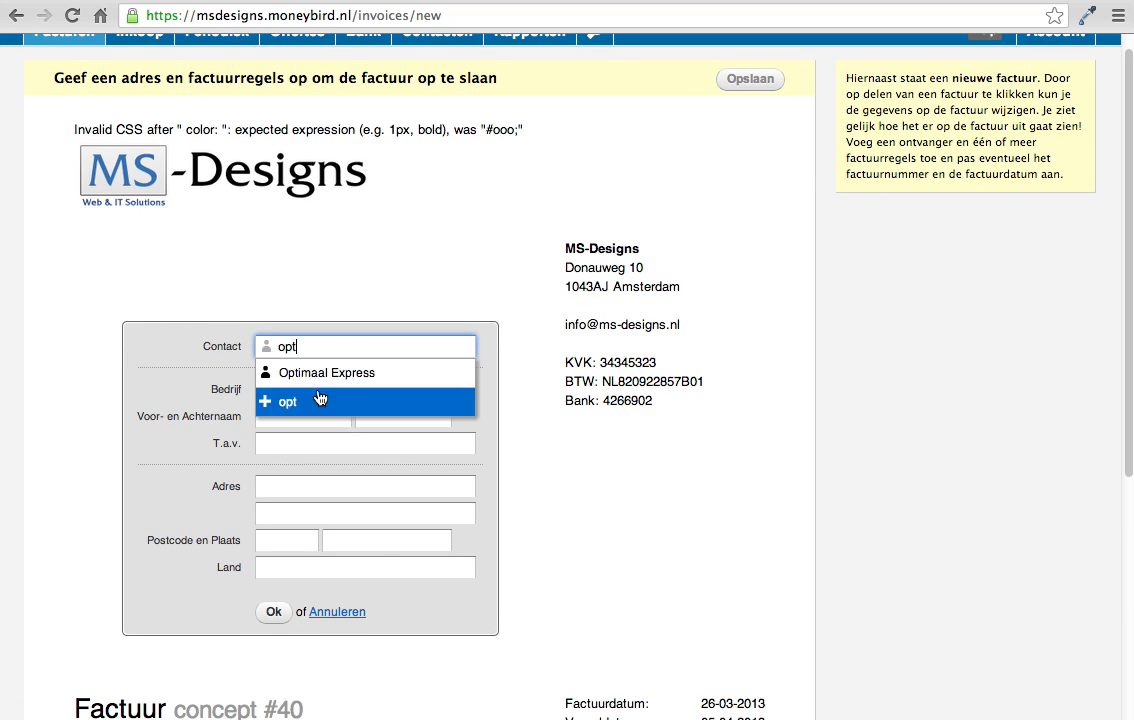
{"action": "left_click", "coordinate": [323, 380]}
{"action": "left_click", "coordinate": [272, 611]}
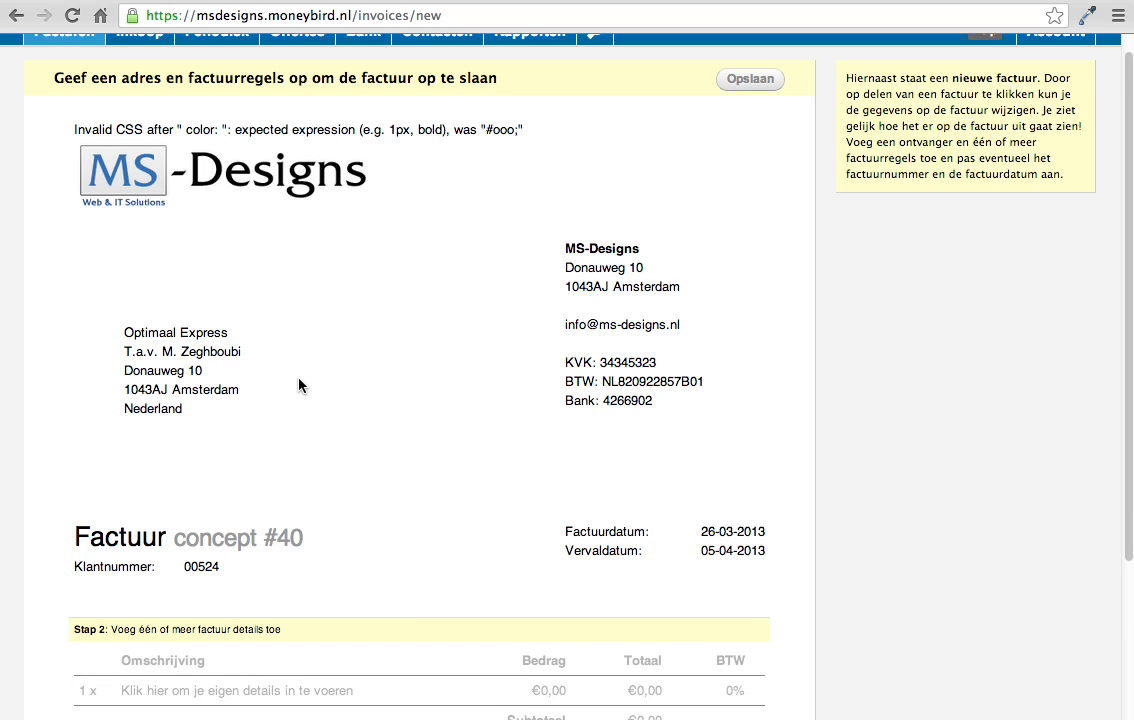
Step: Open the MoneyBird invoice's number, date and expiry settings to see which options they offer
{"action": "scroll", "coordinate": [299, 380], "scroll_direction": "down", "scroll_amount": 1}
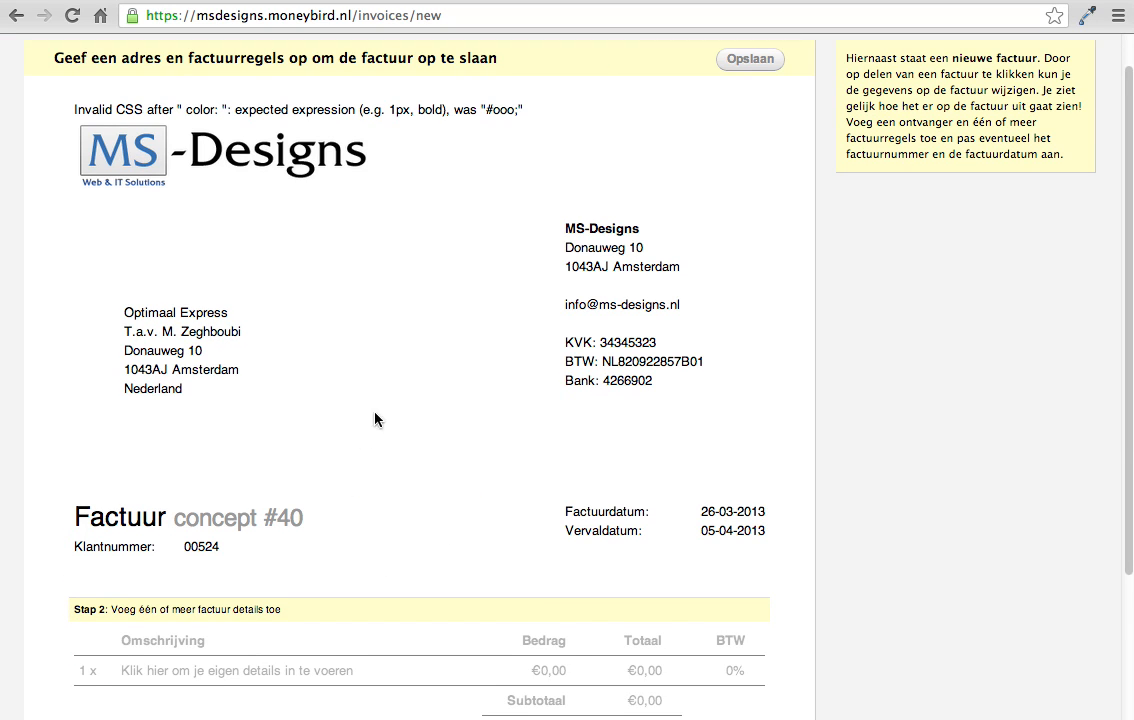
{"action": "left_click", "coordinate": [329, 512]}
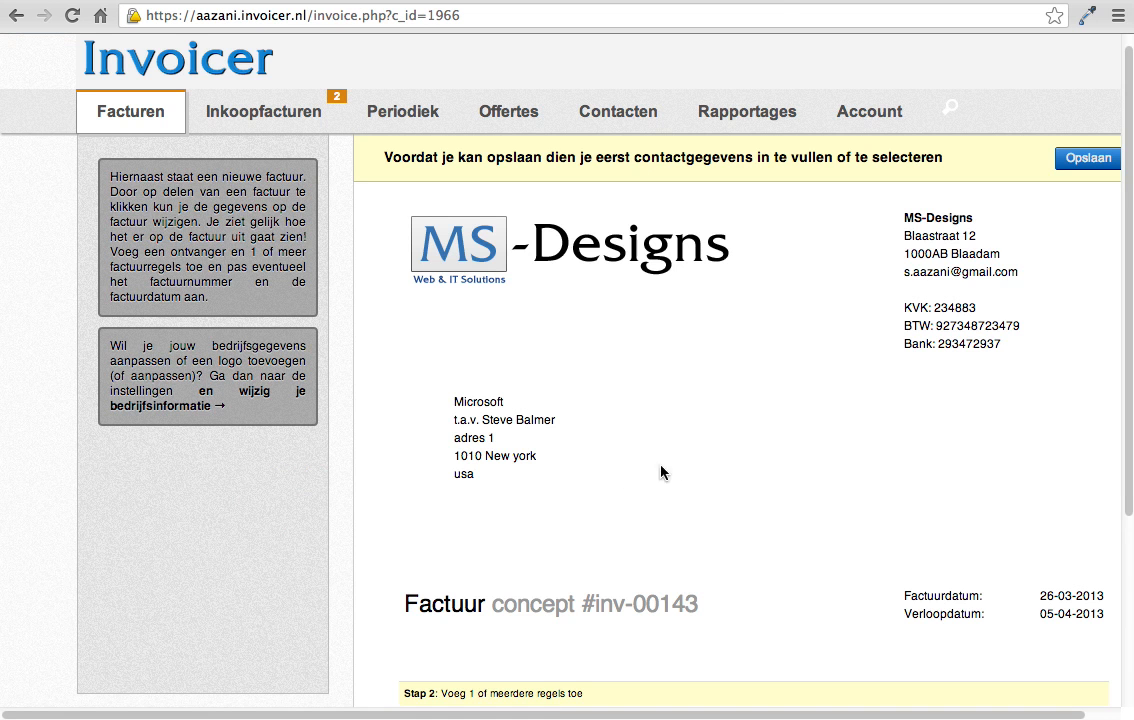
Step: Back in Invoicer, add an invoice line for ipad with an amount of 100 and save the Microsoft invoice
{"action": "scroll", "coordinate": [660, 472], "scroll_direction": "down", "scroll_amount": 2}
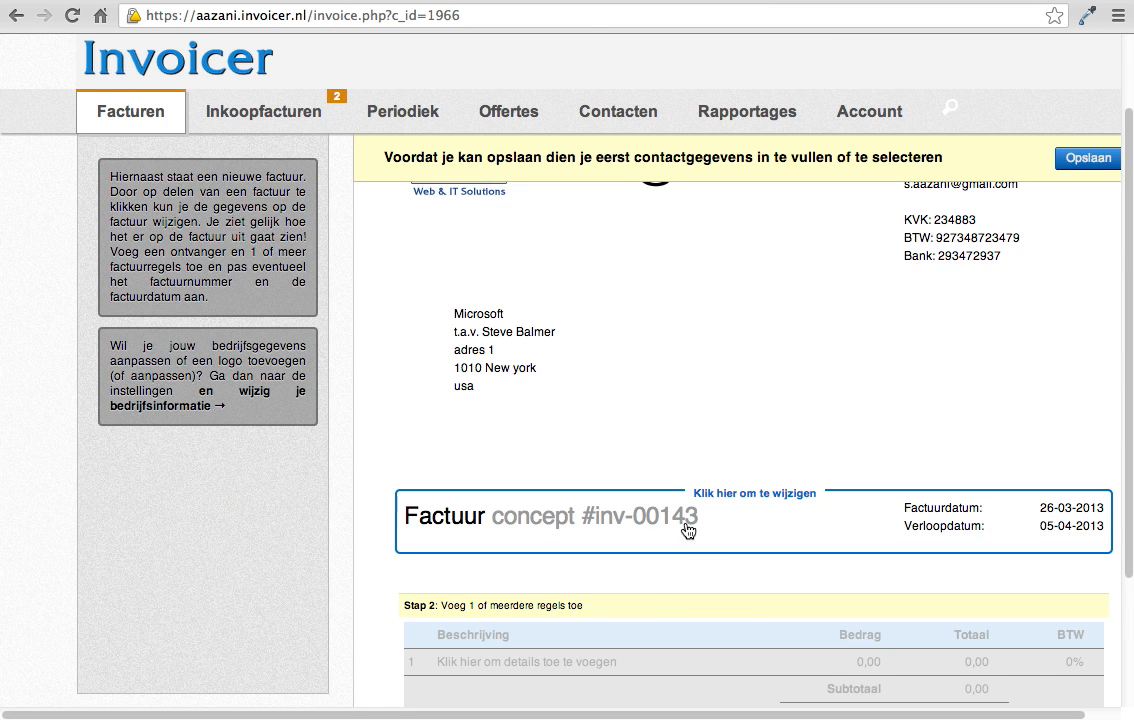
{"action": "scroll", "coordinate": [694, 450], "scroll_direction": "down", "scroll_amount": 1}
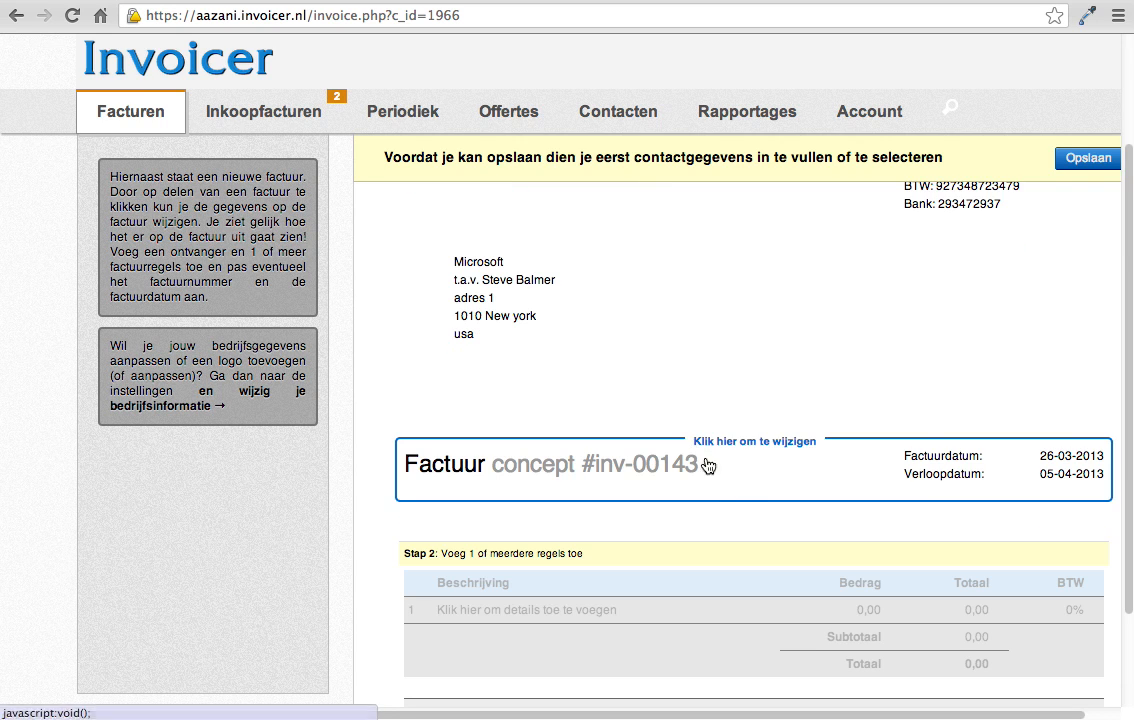
{"action": "left_click", "coordinate": [749, 552]}
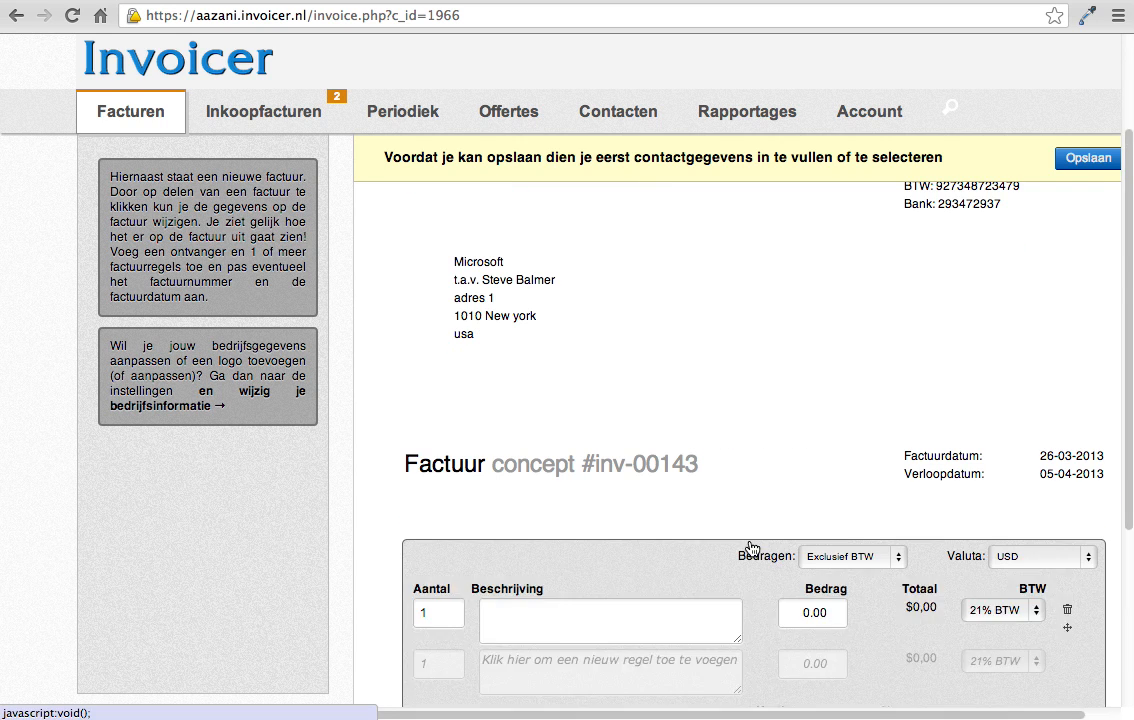
{"action": "type", "text": "ipad"}
{"action": "left_click", "coordinate": [829, 331]}
{"action": "type", "text": "1"}
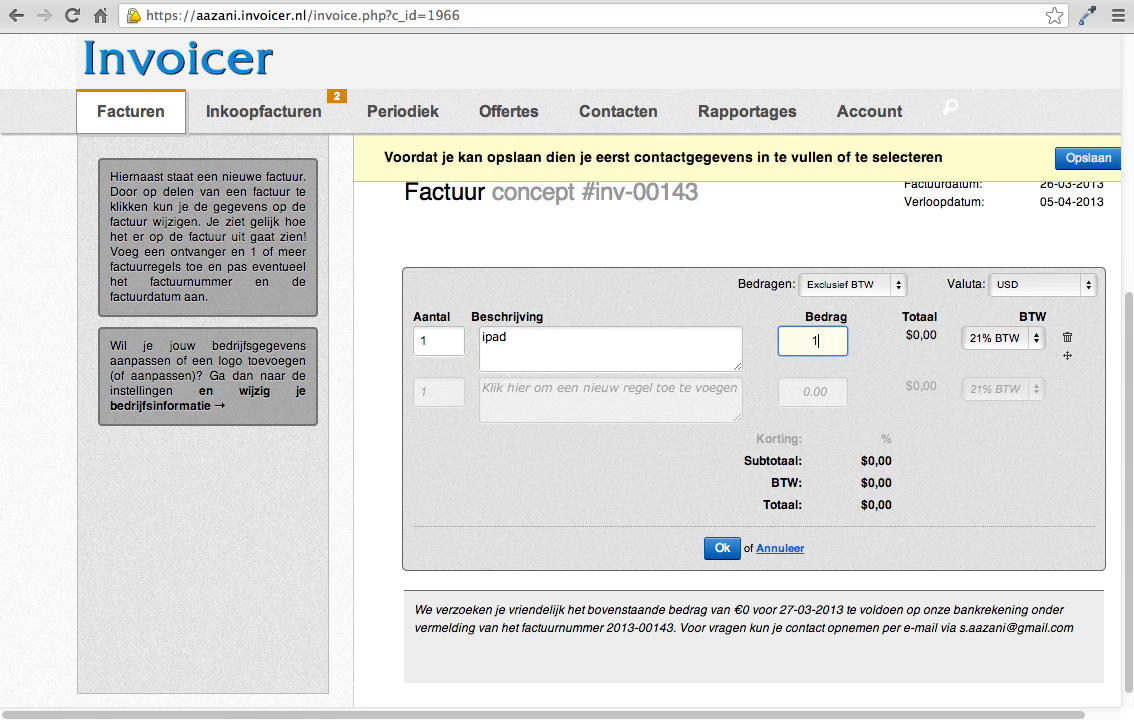
{"action": "type", "text": "00"}
{"action": "left_click", "coordinate": [724, 548]}
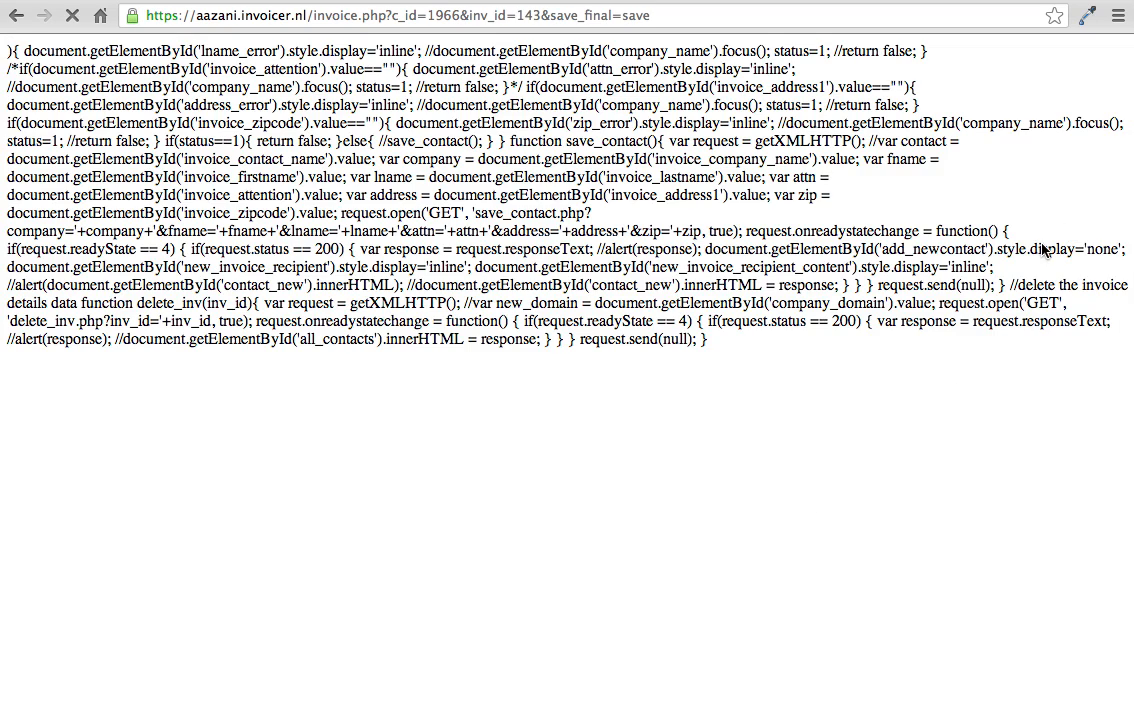
{"action": "left_click", "coordinate": [1091, 160]}
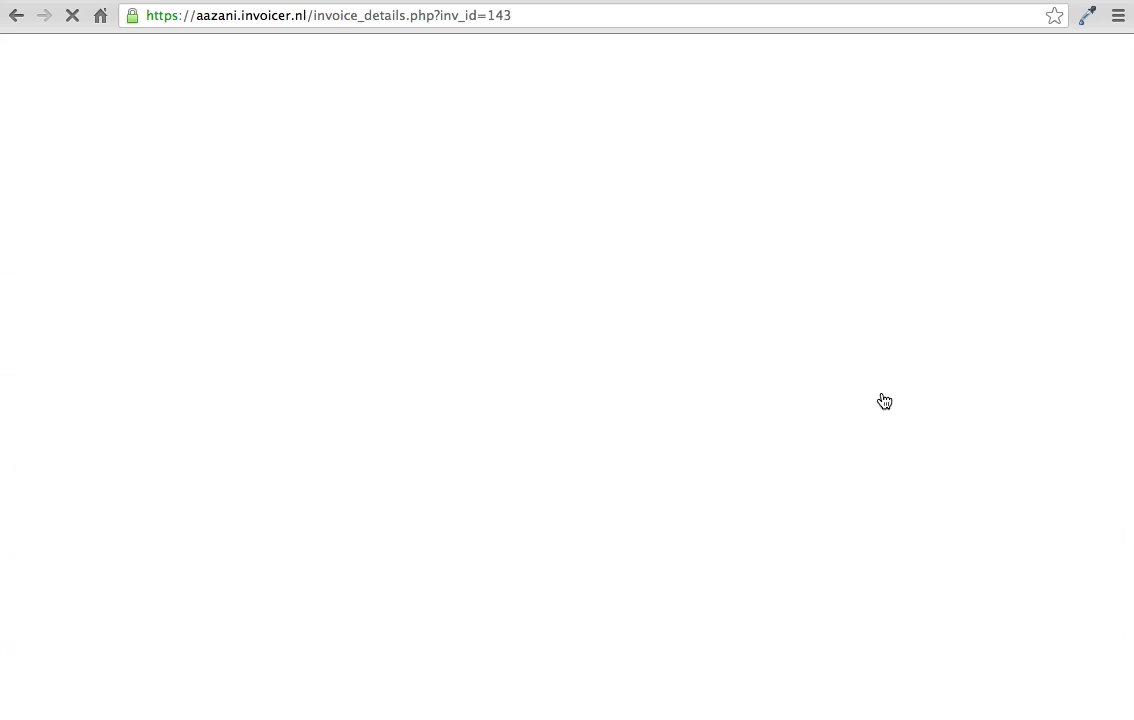
Step: Open the saved invoice's number, date and payment term settings to examine them
{"action": "scroll", "coordinate": [790, 362], "scroll_direction": "down", "scroll_amount": 3}
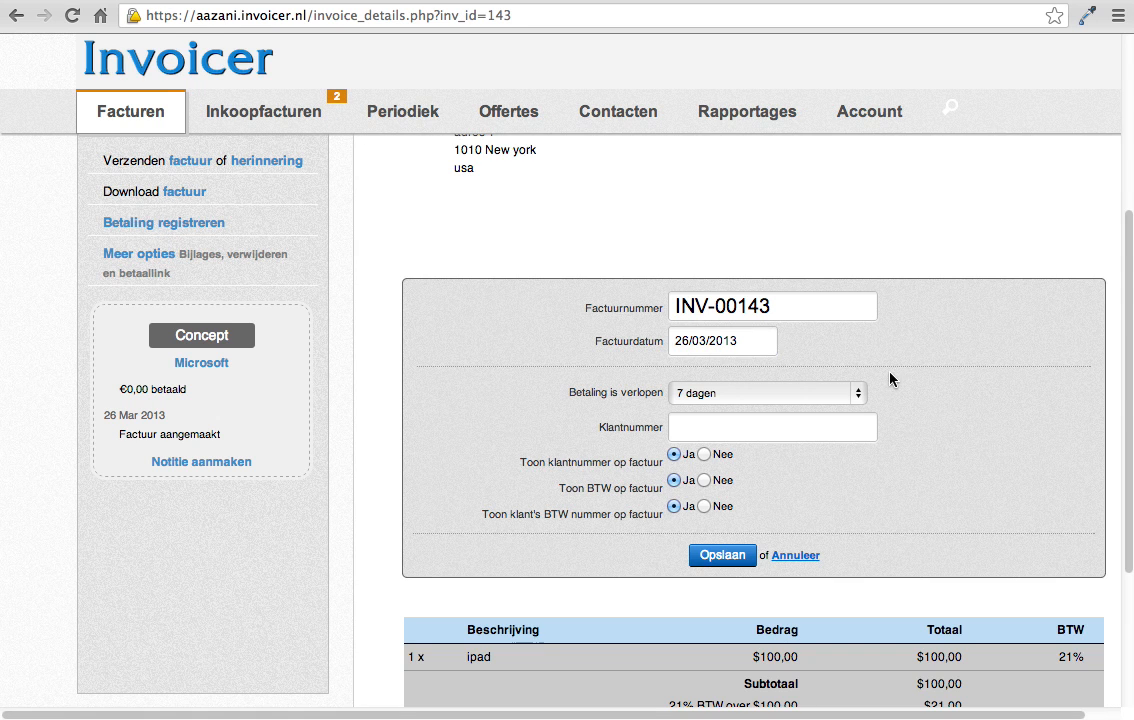
{"action": "left_click", "coordinate": [757, 331]}
{"action": "scroll", "coordinate": [519, 471], "scroll_direction": "down", "scroll_amount": 5}
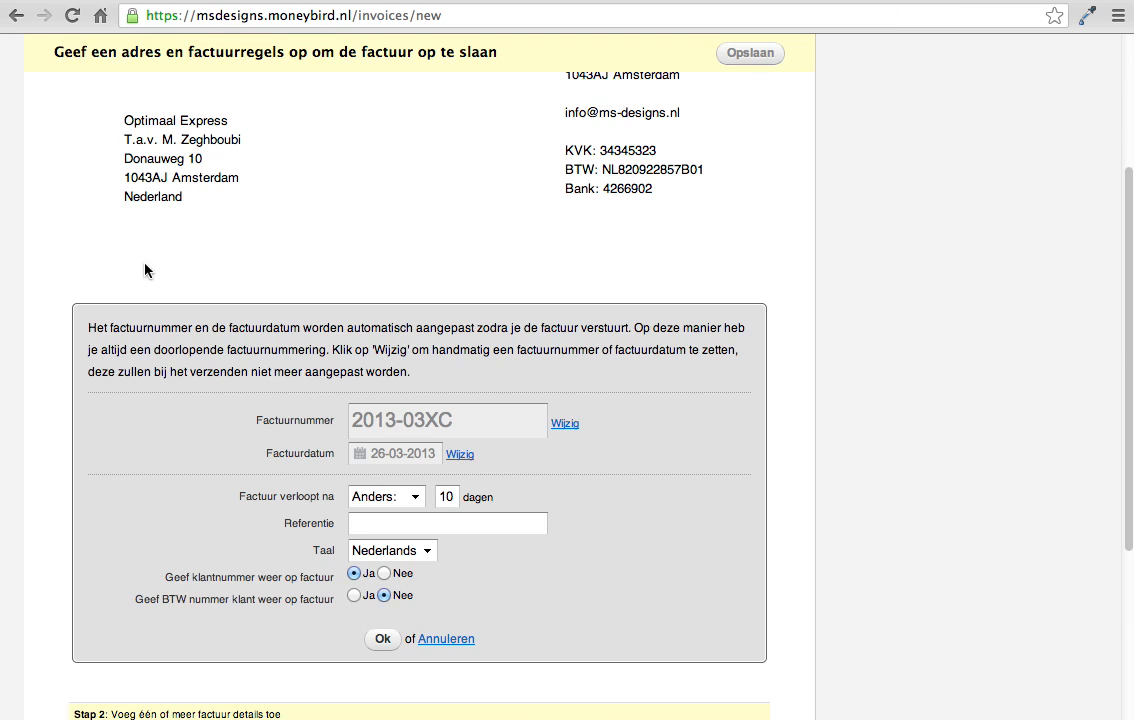
Step: Switch to MoneyBird and compare how the concept invoice's number, date and expiry settings open and close, cancelling without changes
{"action": "scroll", "coordinate": [430, 316], "scroll_direction": "up", "scroll_amount": 5}
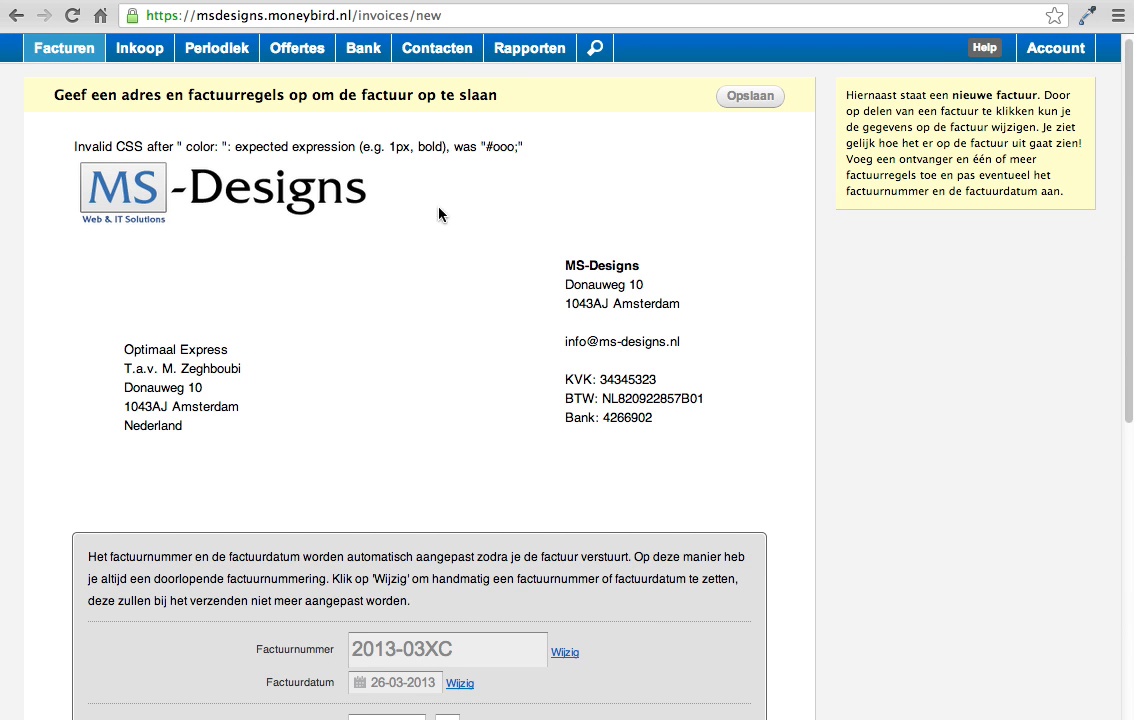
{"action": "scroll", "coordinate": [463, 455], "scroll_direction": "down", "scroll_amount": 10}
{"action": "left_click", "coordinate": [462, 418]}
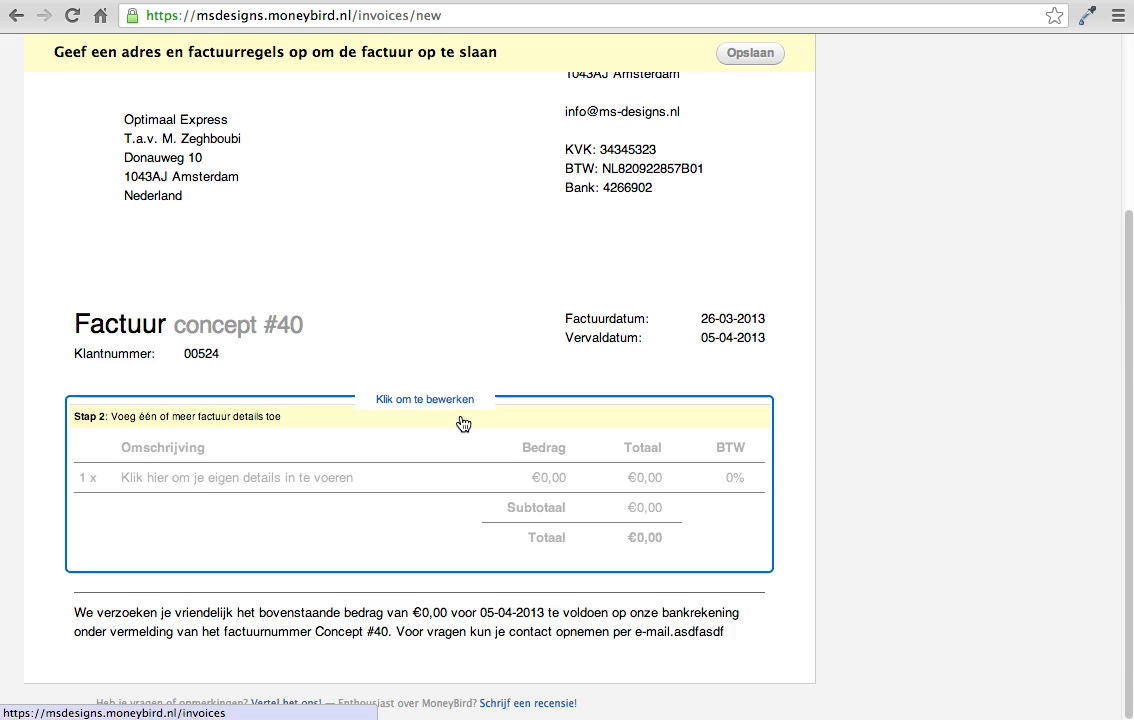
{"action": "left_click", "coordinate": [274, 344]}
{"action": "left_click", "coordinate": [452, 630]}
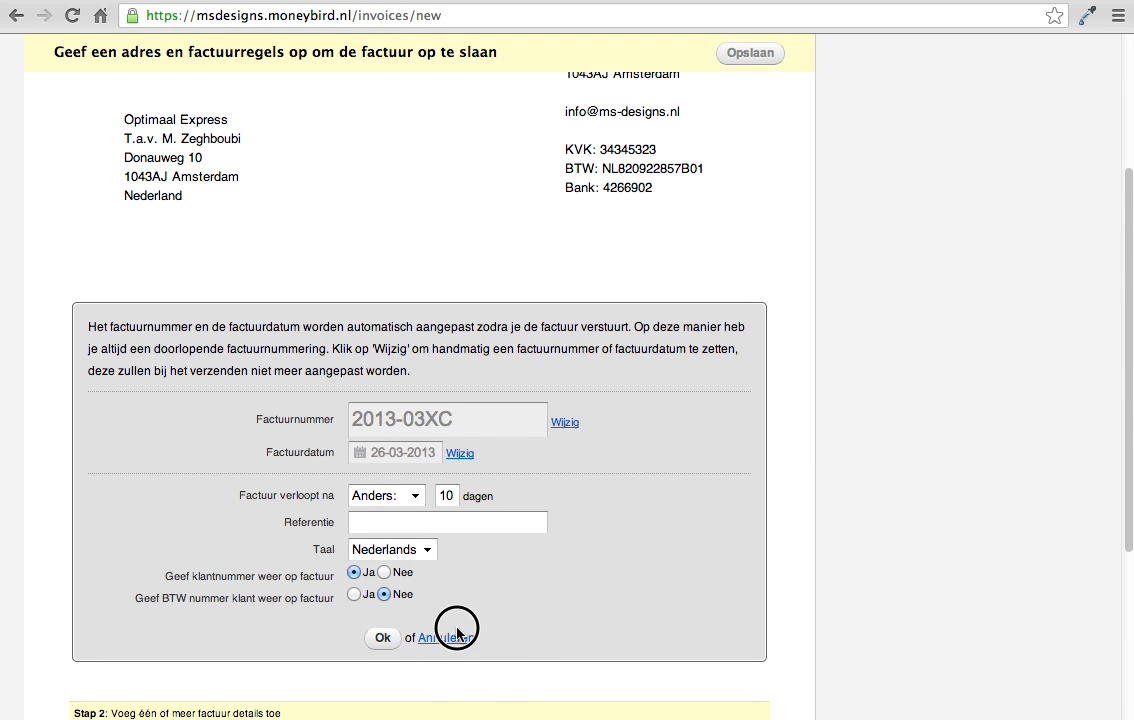
Step: Open the MoneyBird concept invoice's line items and its closing payment text to see their editing options, cancelling both without changes
{"action": "left_click", "coordinate": [359, 489]}
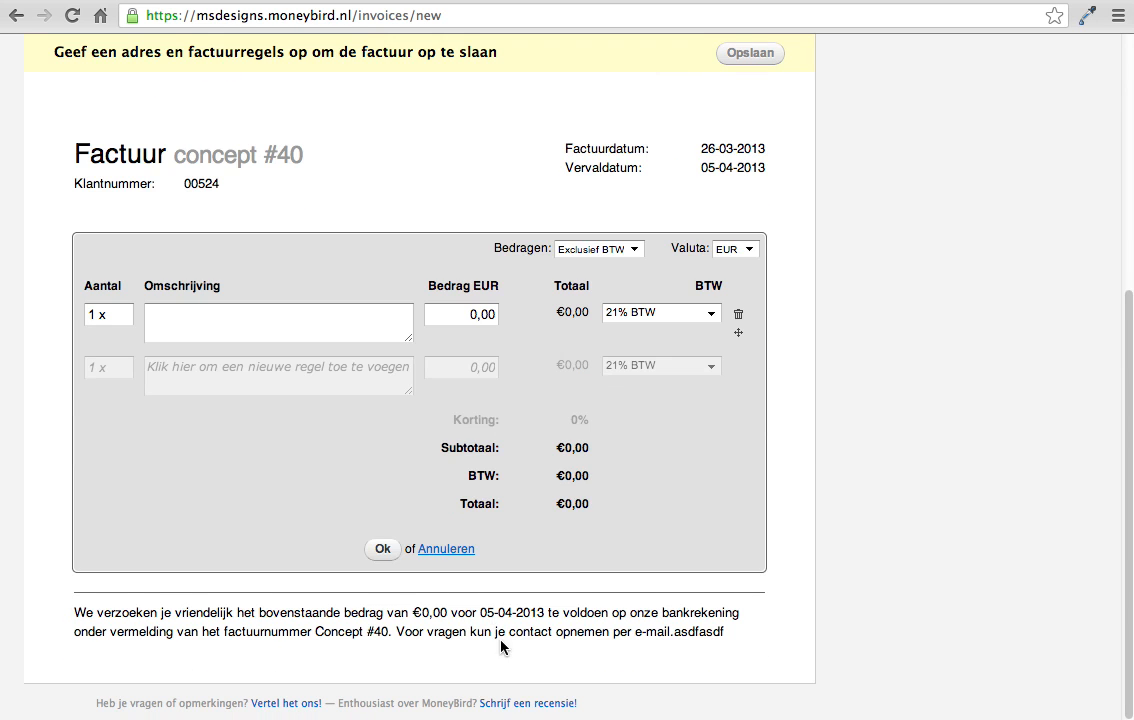
{"action": "left_click", "coordinate": [466, 550]}
{"action": "left_click", "coordinate": [372, 637]}
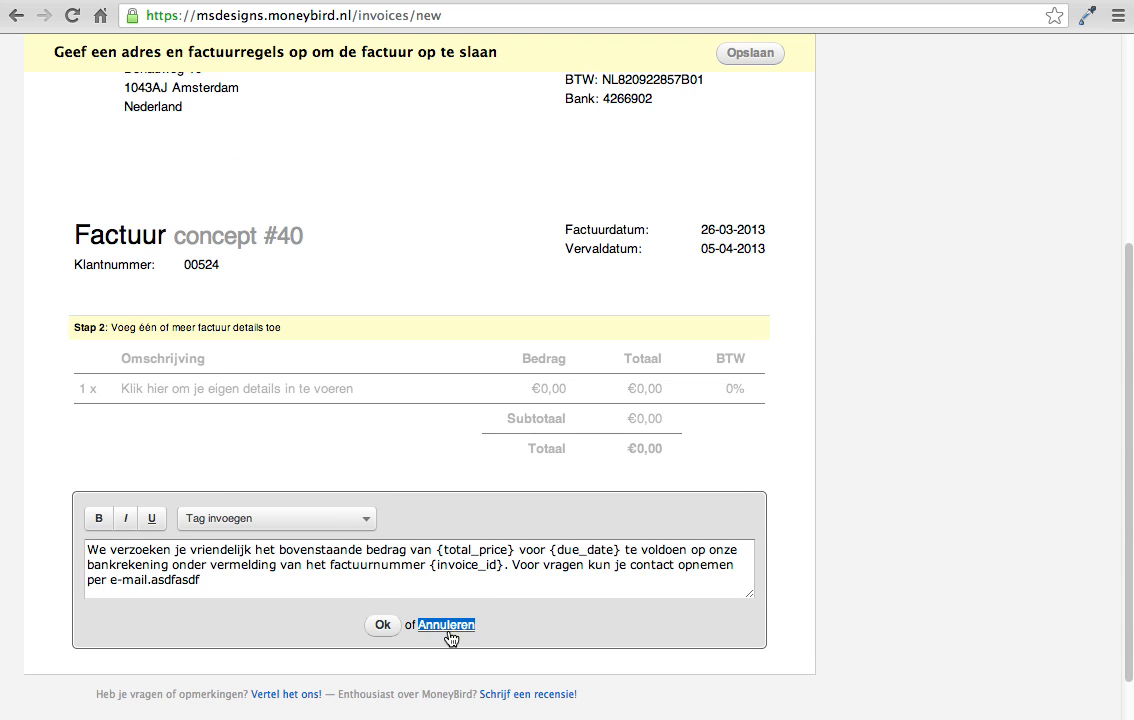
{"action": "left_click", "coordinate": [446, 625]}
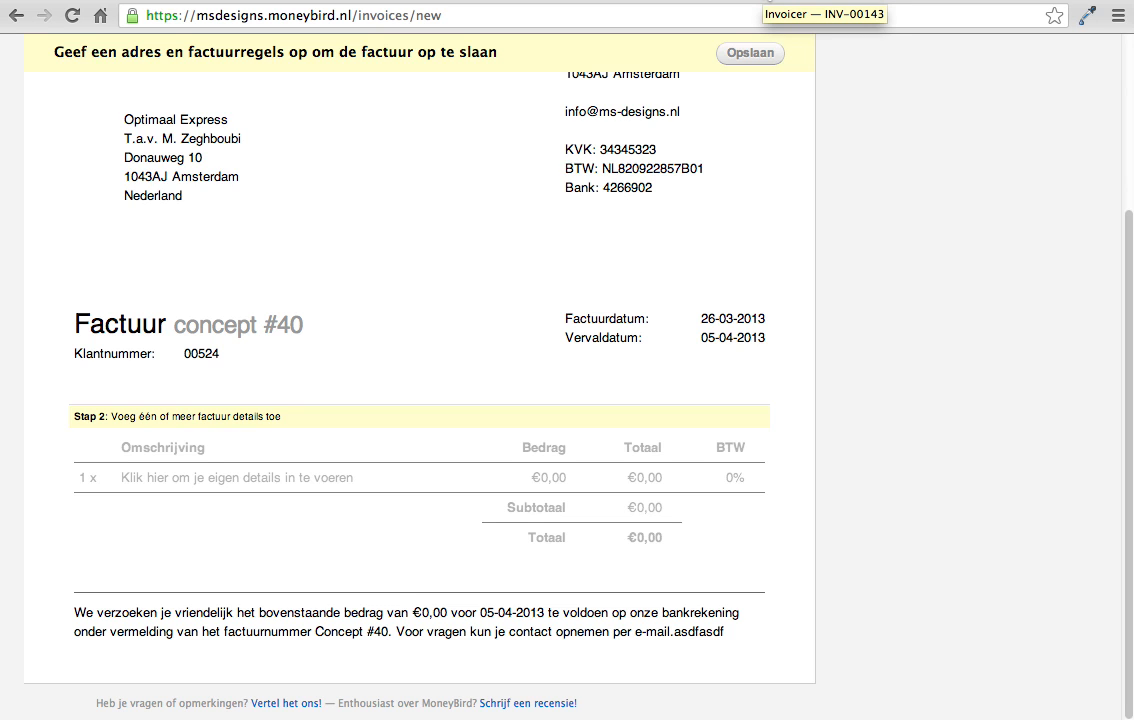
Step: Return to the Microsoft invoice in Invoicer and close its number, date and payment term settings without saving
{"action": "left_click", "coordinate": [768, 0]}
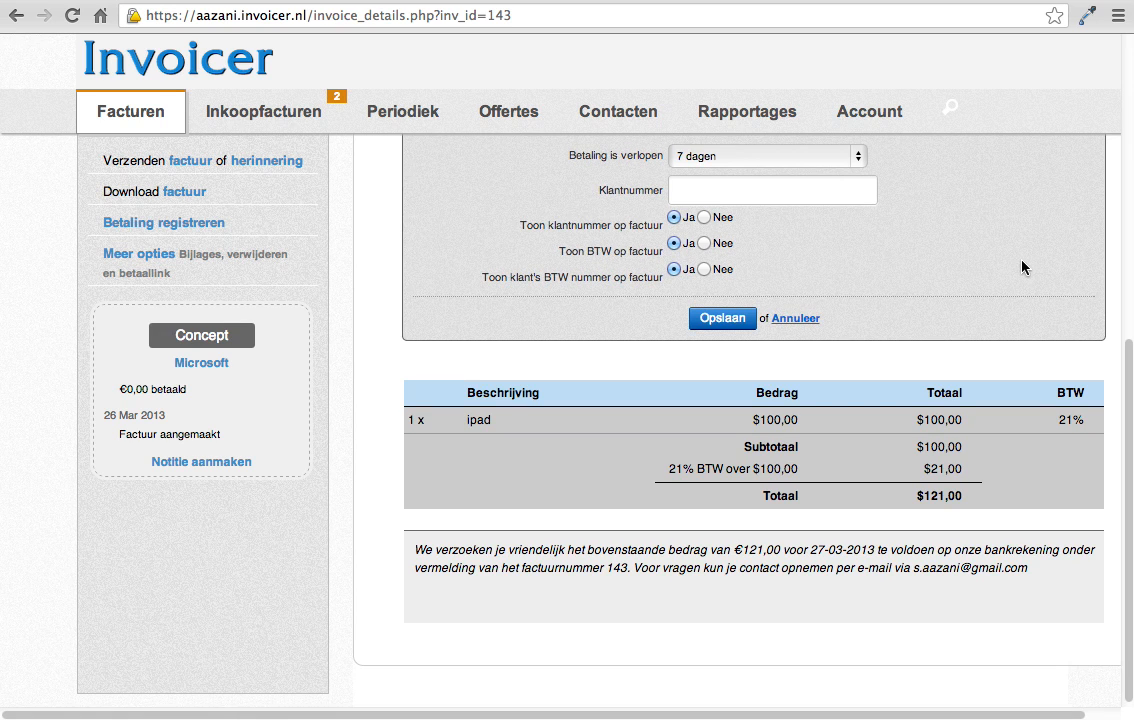
{"action": "scroll", "coordinate": [1022, 267], "scroll_direction": "up", "scroll_amount": 5}
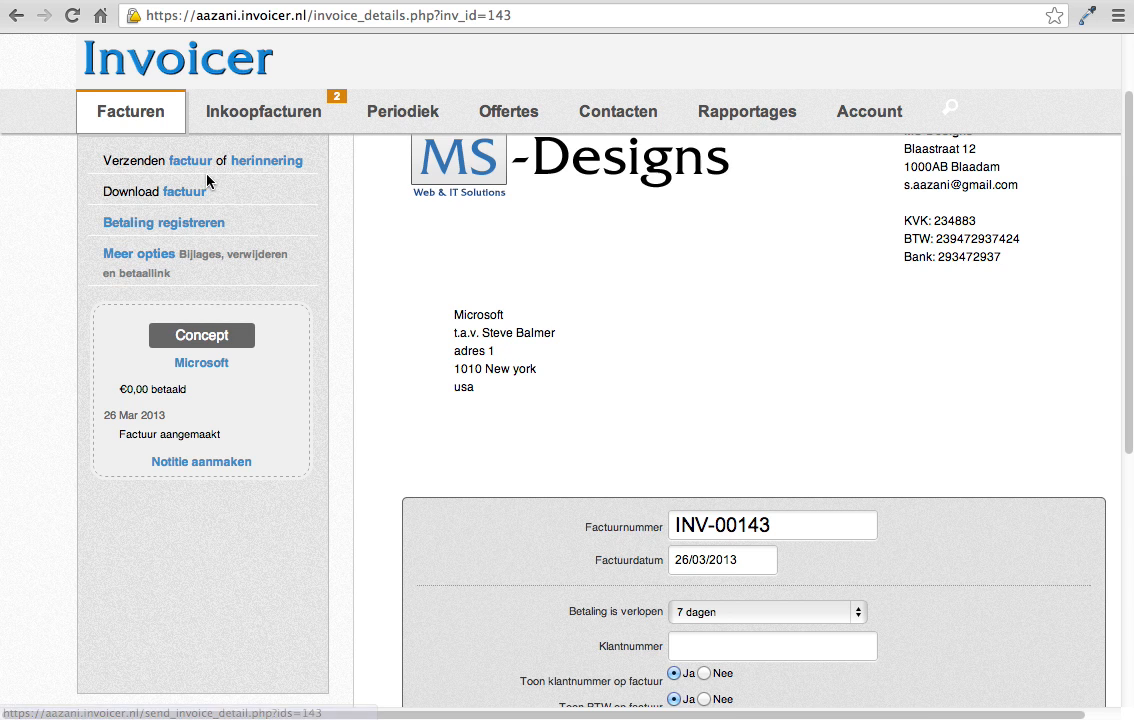
{"action": "scroll", "coordinate": [507, 431], "scroll_direction": "down", "scroll_amount": 5}
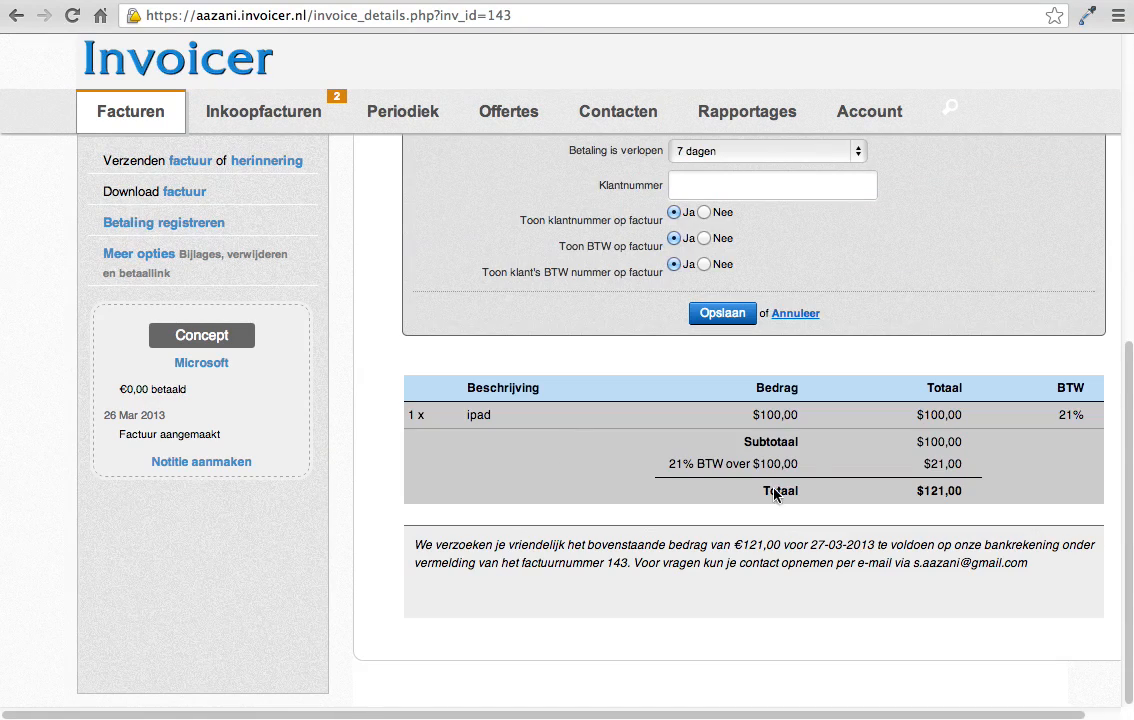
{"action": "scroll", "coordinate": [800, 425], "scroll_direction": "up", "scroll_amount": 2}
{"action": "left_click", "coordinate": [795, 457]}
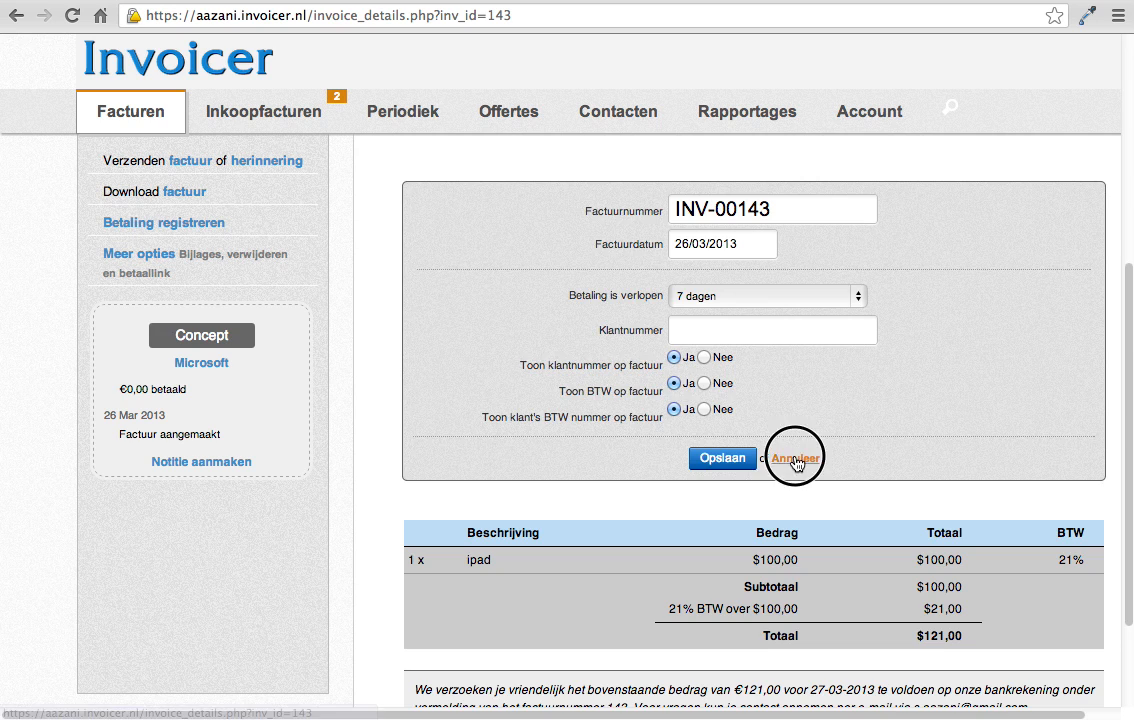
Step: Look over the Microsoft invoice and examine its options for sending by email, without sending it
{"action": "scroll", "coordinate": [577, 319], "scroll_direction": "up", "scroll_amount": 2}
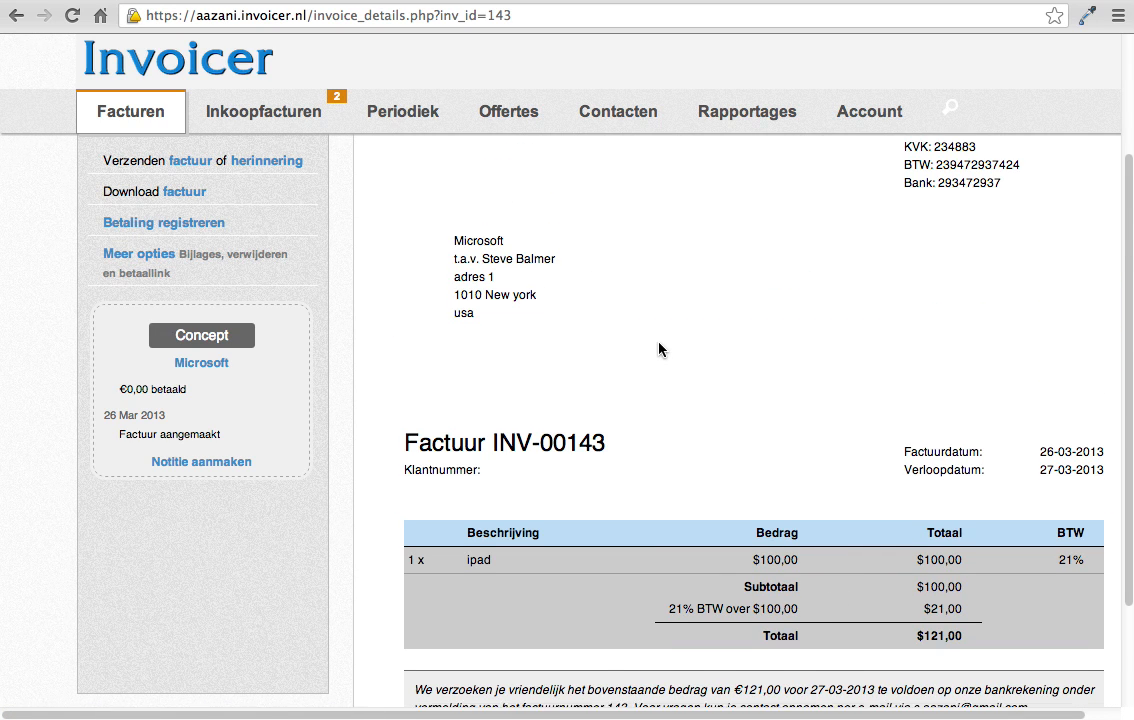
{"action": "scroll", "coordinate": [659, 349], "scroll_direction": "down", "scroll_amount": 2}
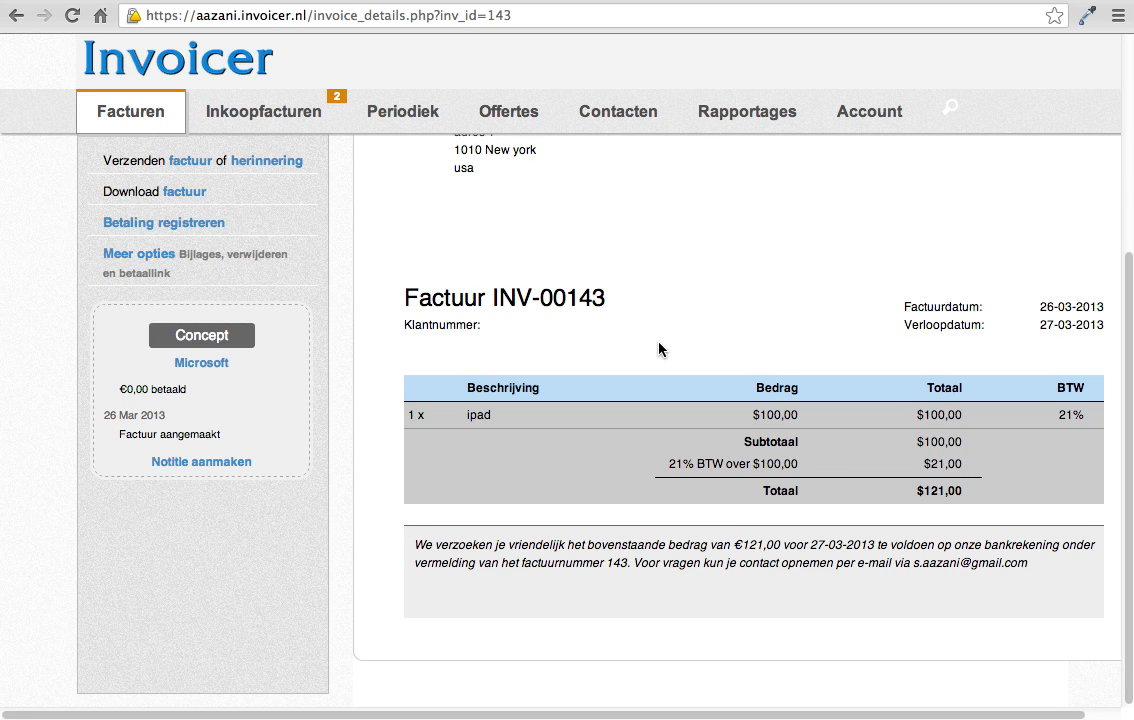
{"action": "scroll", "coordinate": [659, 349], "scroll_direction": "up", "scroll_amount": 4}
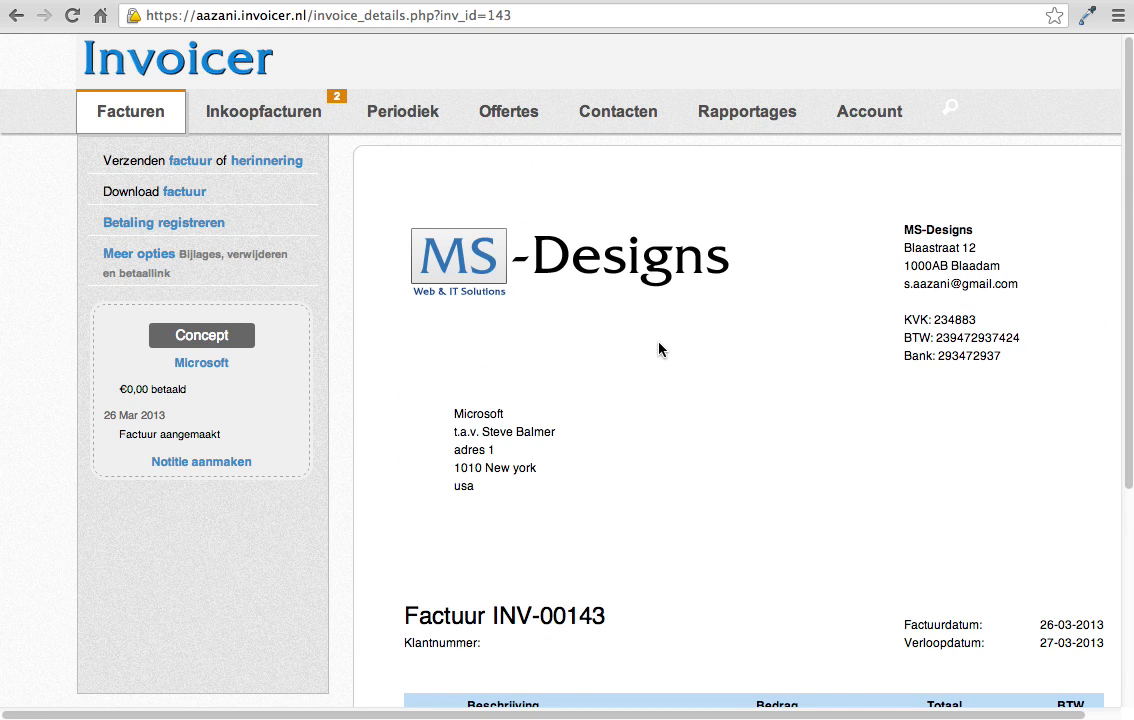
{"action": "left_click", "coordinate": [197, 164]}
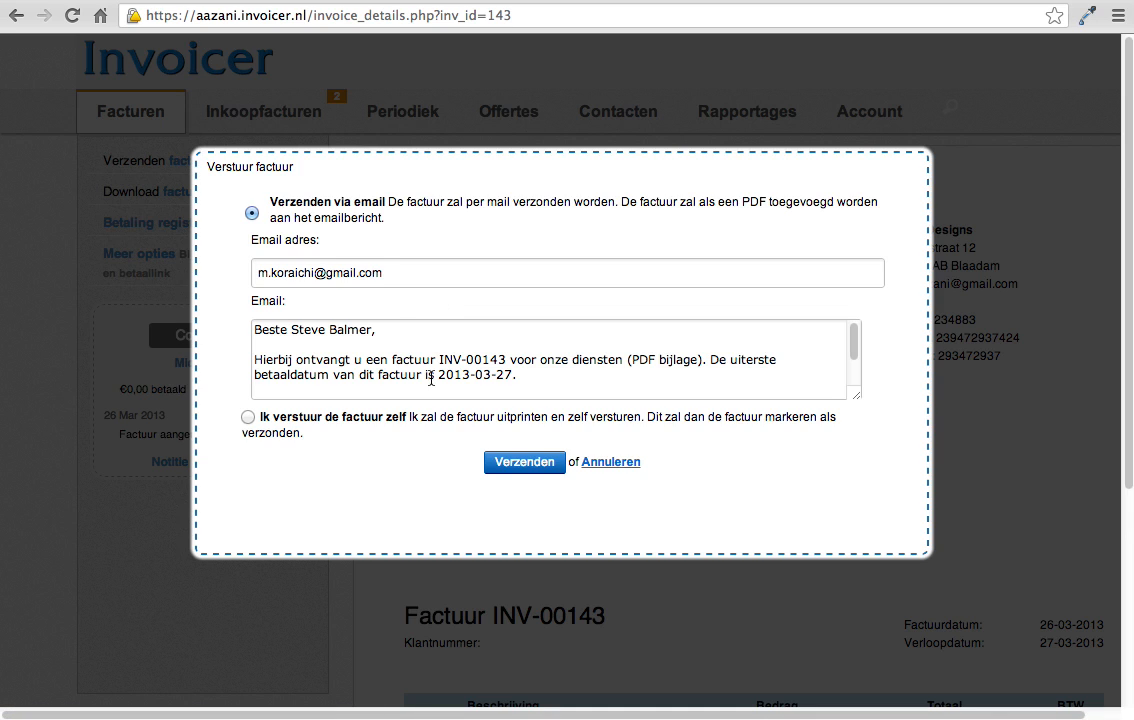
{"action": "left_click", "coordinate": [380, 262]}
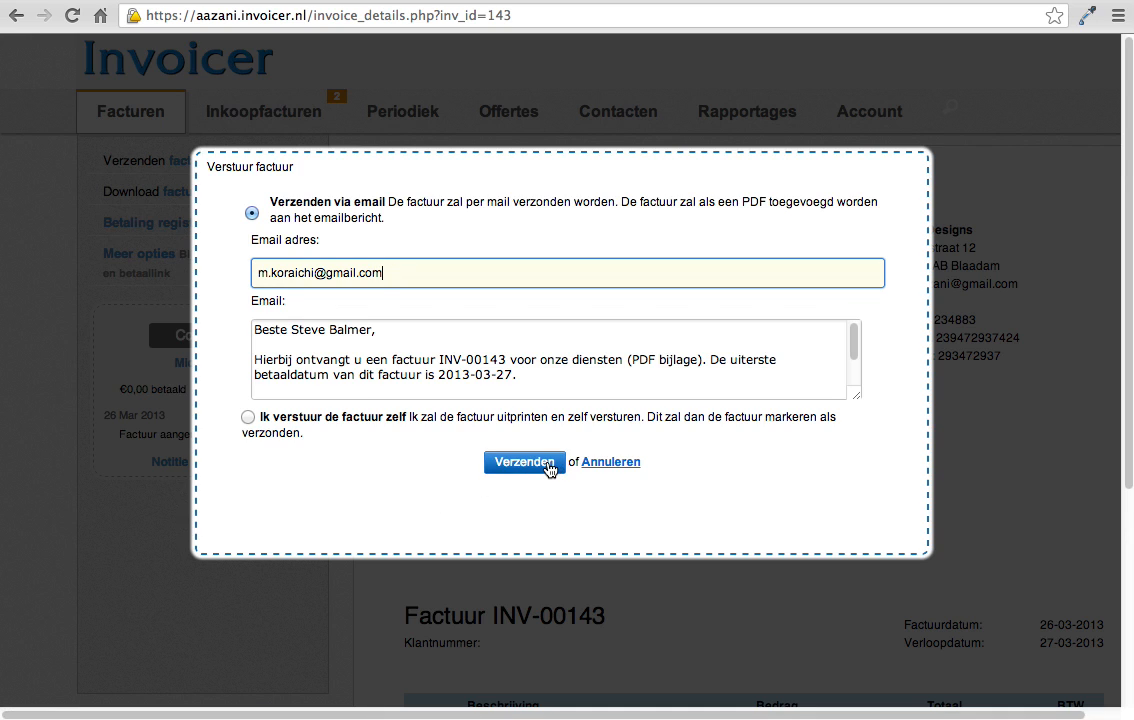
{"action": "left_click", "coordinate": [606, 463]}
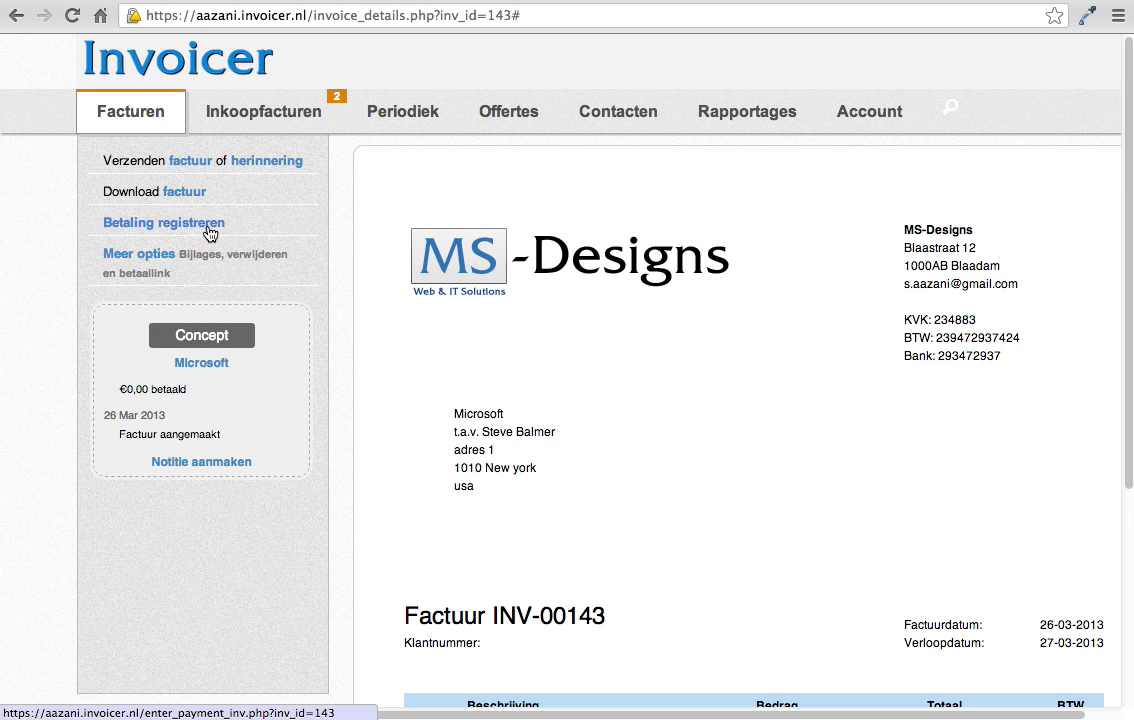
Step: Register a payment of €121 for the Microsoft invoice, dated 03/25/2013, with PayPal as the payment method
{"action": "left_click", "coordinate": [195, 224]}
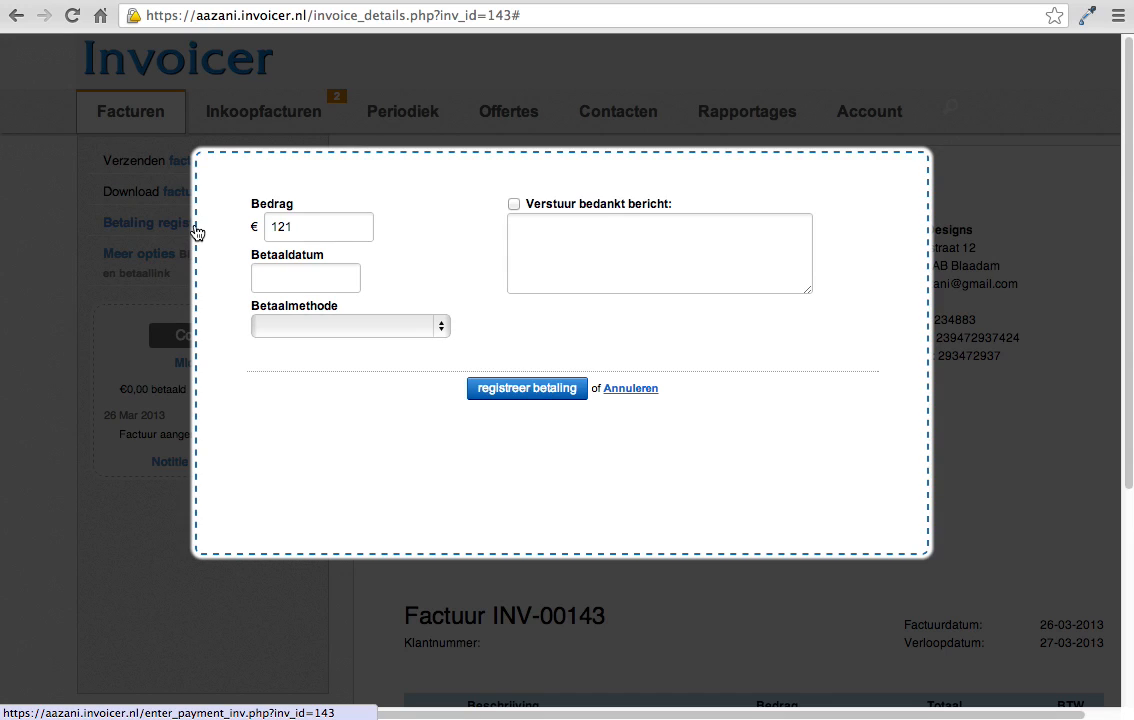
{"action": "left_click", "coordinate": [298, 224]}
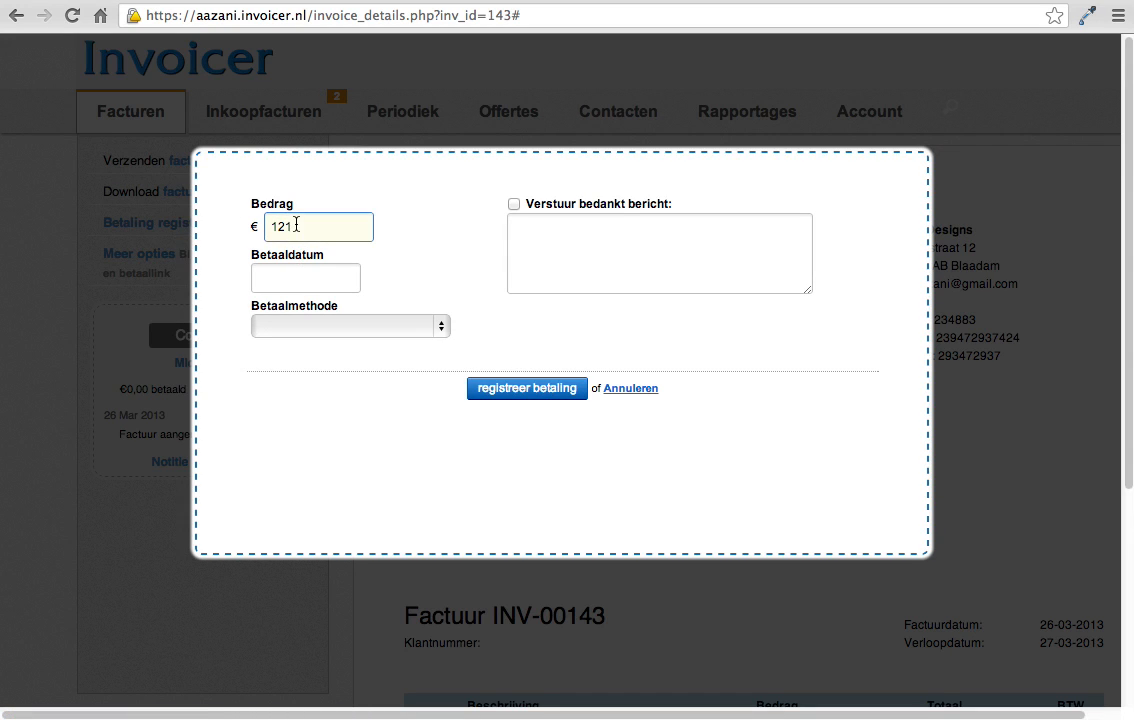
{"action": "scroll", "coordinate": [1060, 628], "scroll_direction": "down", "scroll_amount": 5}
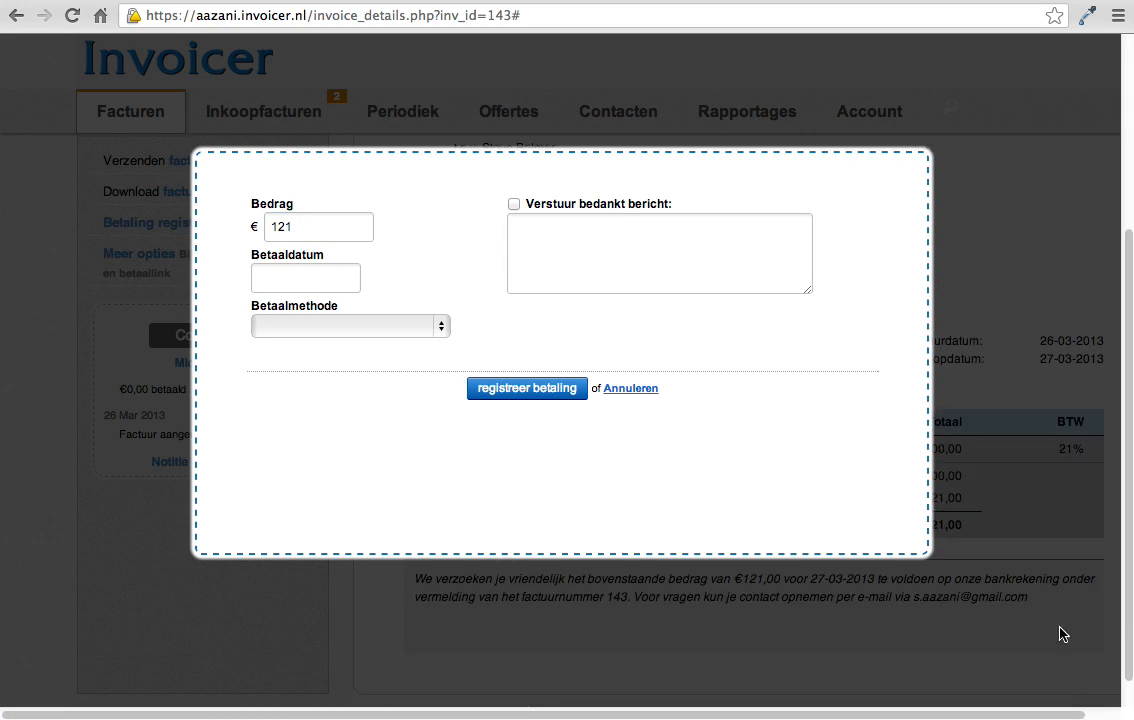
{"action": "scroll", "coordinate": [1043, 622], "scroll_direction": "up", "scroll_amount": 3}
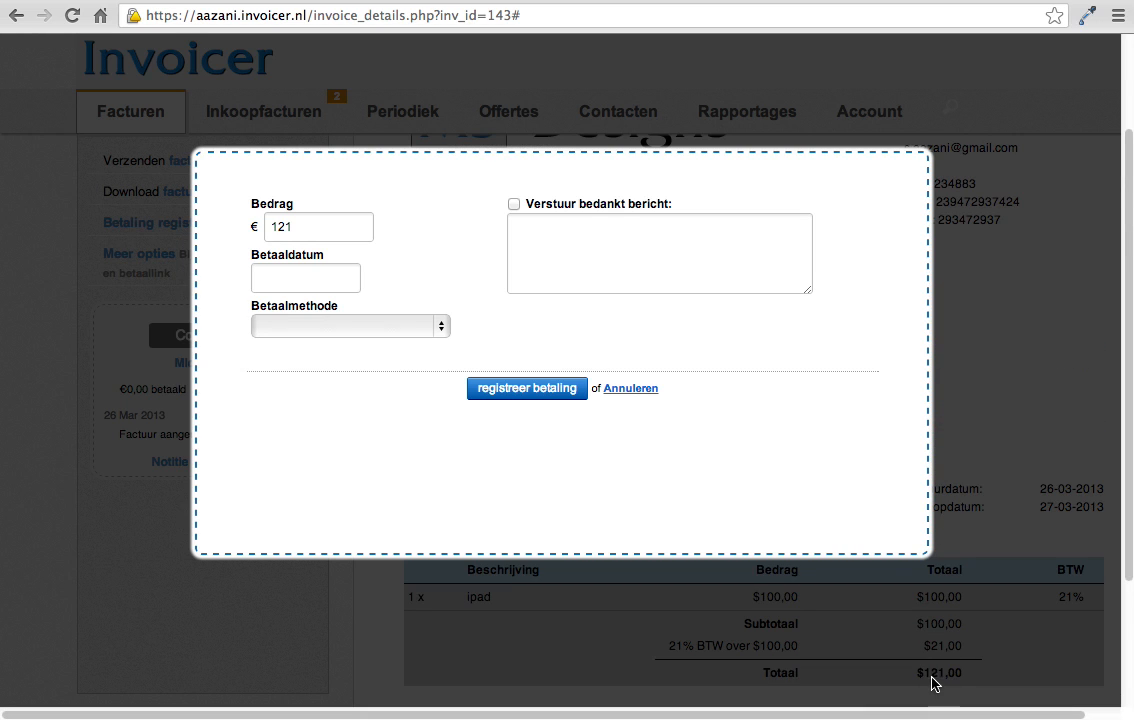
{"action": "left_click", "coordinate": [257, 284]}
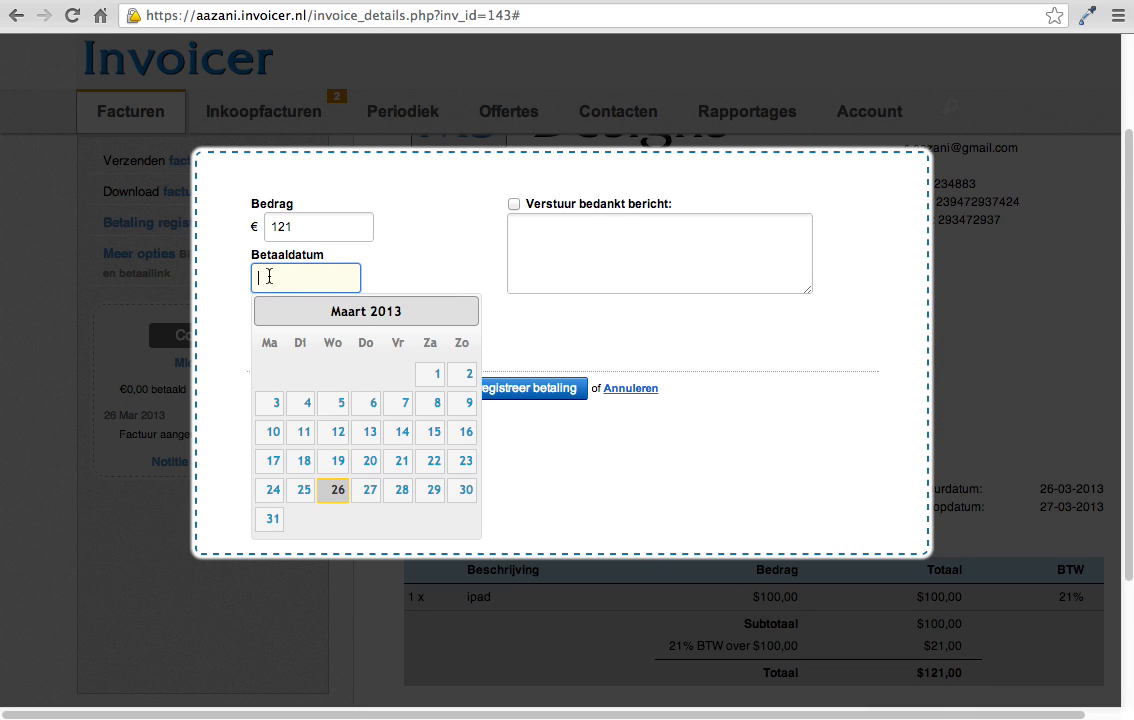
{"action": "left_click", "coordinate": [304, 497]}
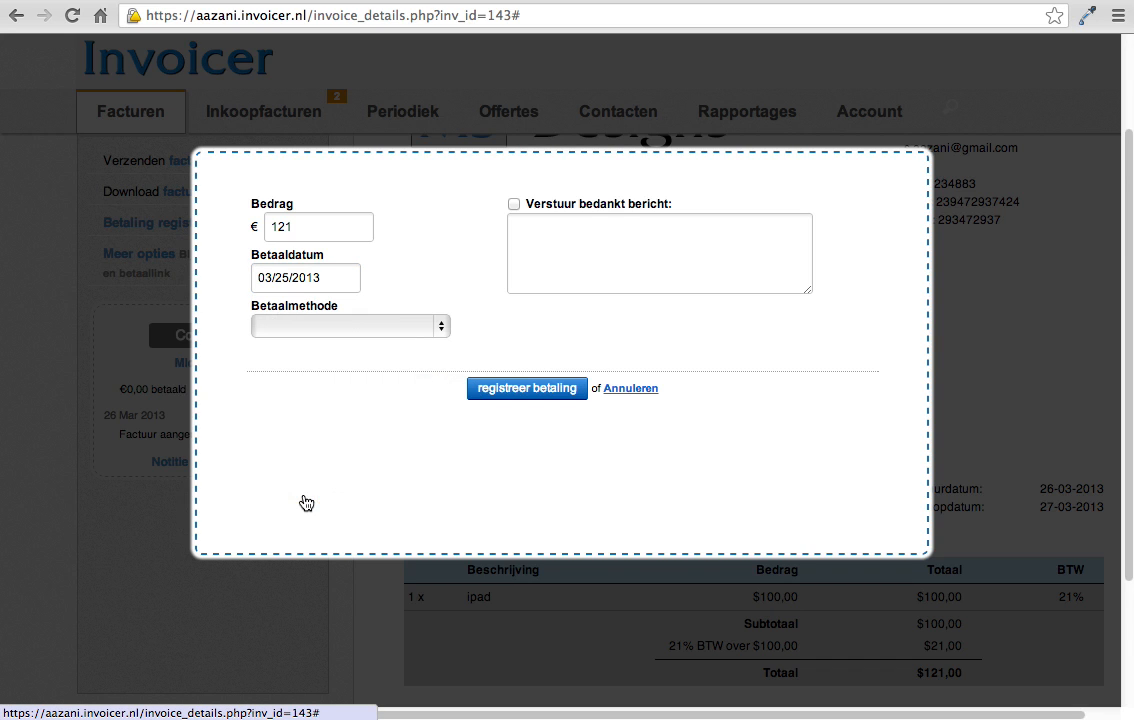
{"action": "left_click", "coordinate": [440, 327]}
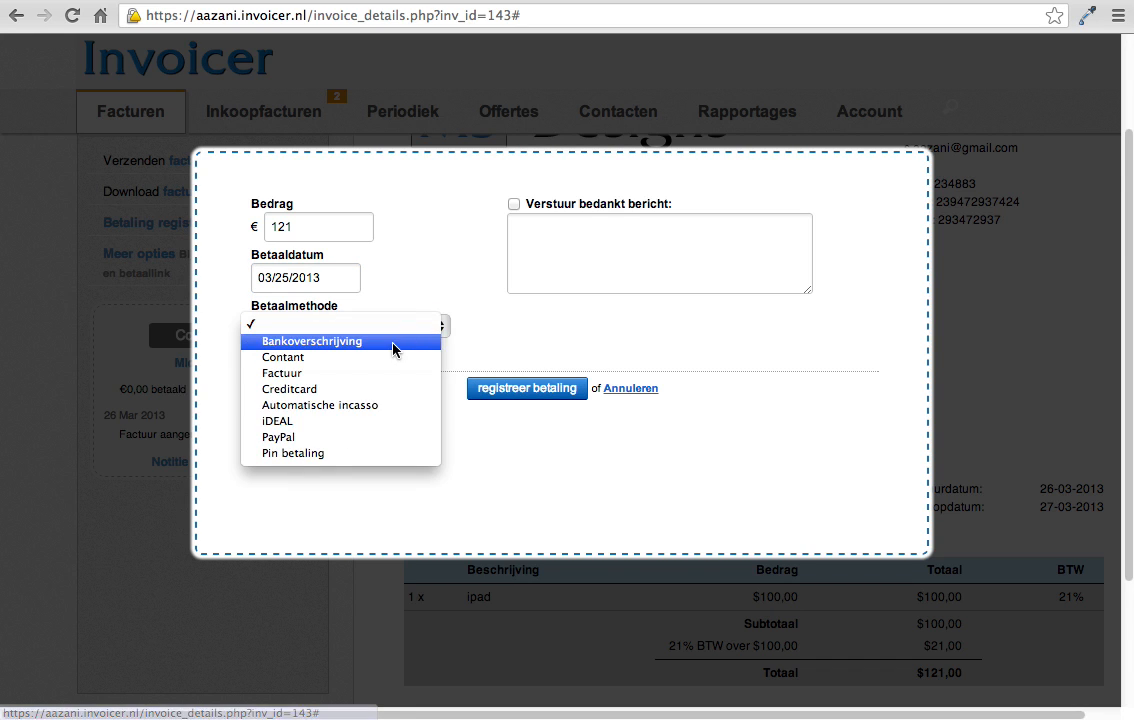
{"action": "left_click", "coordinate": [296, 438]}
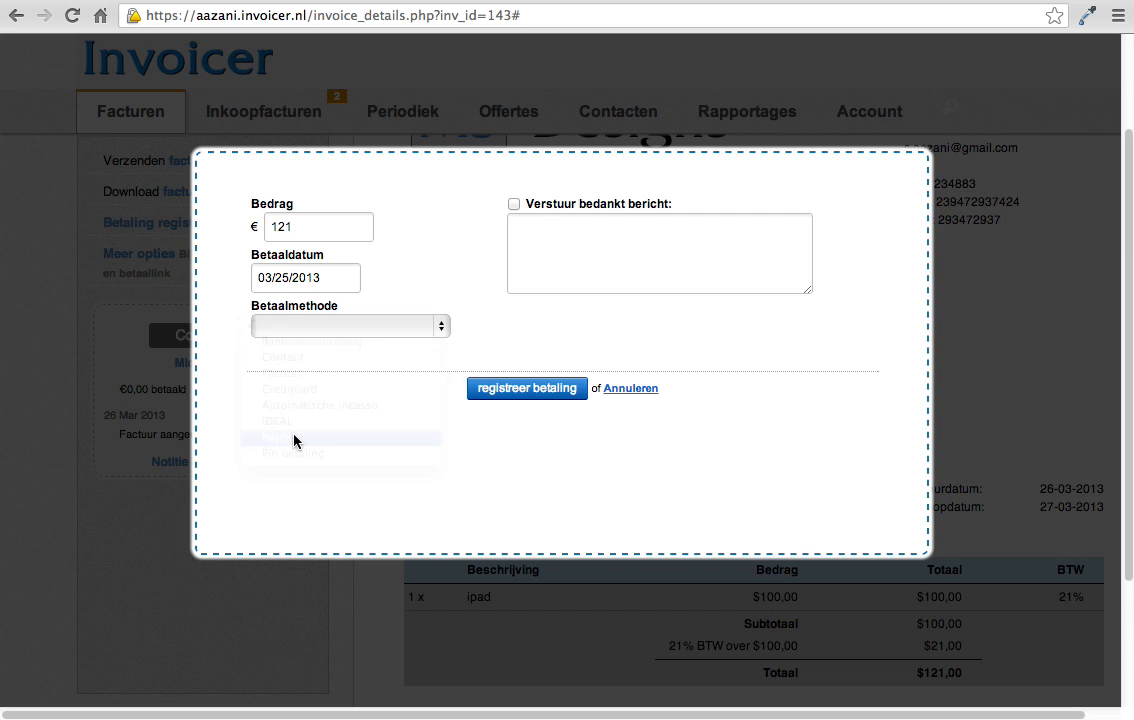
{"action": "left_click", "coordinate": [527, 393]}
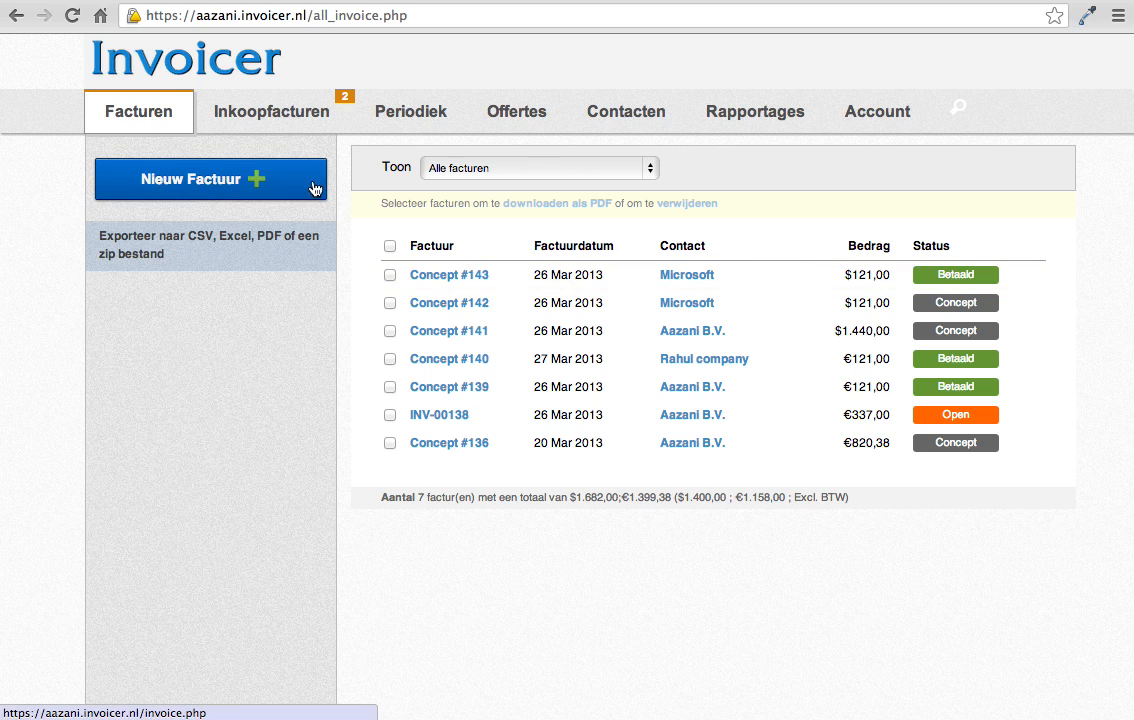
Step: Open the other Microsoft concept invoice, dated 26 Mar 2013, and send it by email to the contact's address
{"action": "left_click", "coordinate": [453, 303]}
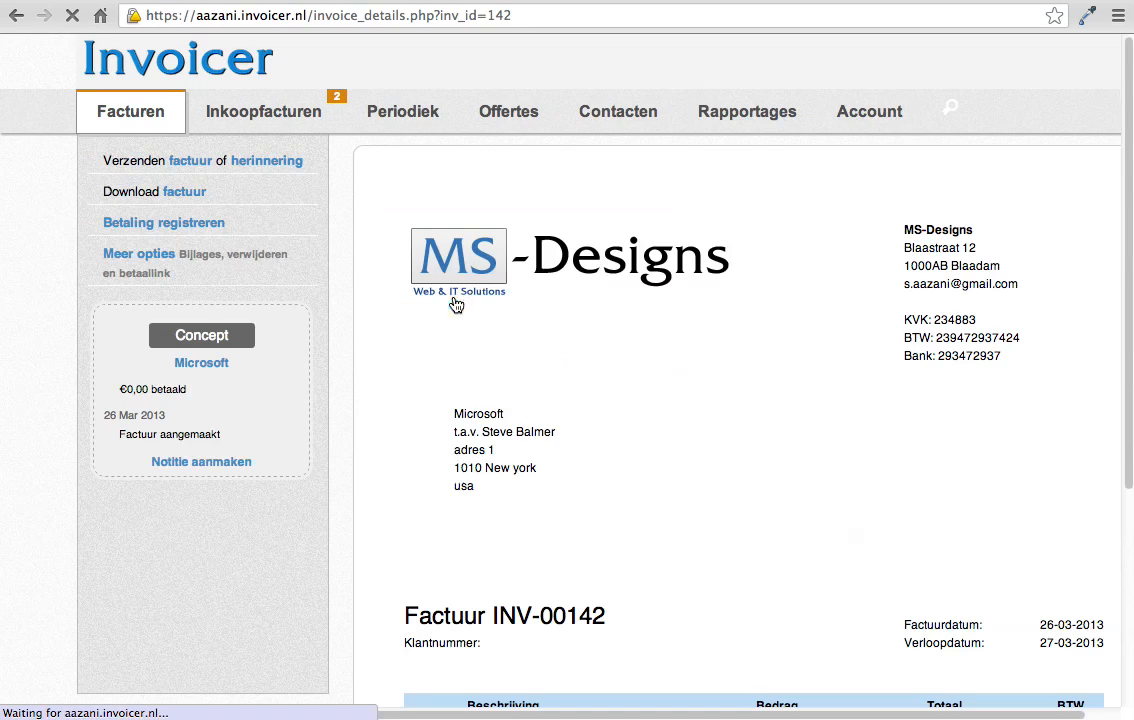
{"action": "scroll", "coordinate": [706, 350], "scroll_direction": "down", "scroll_amount": 5}
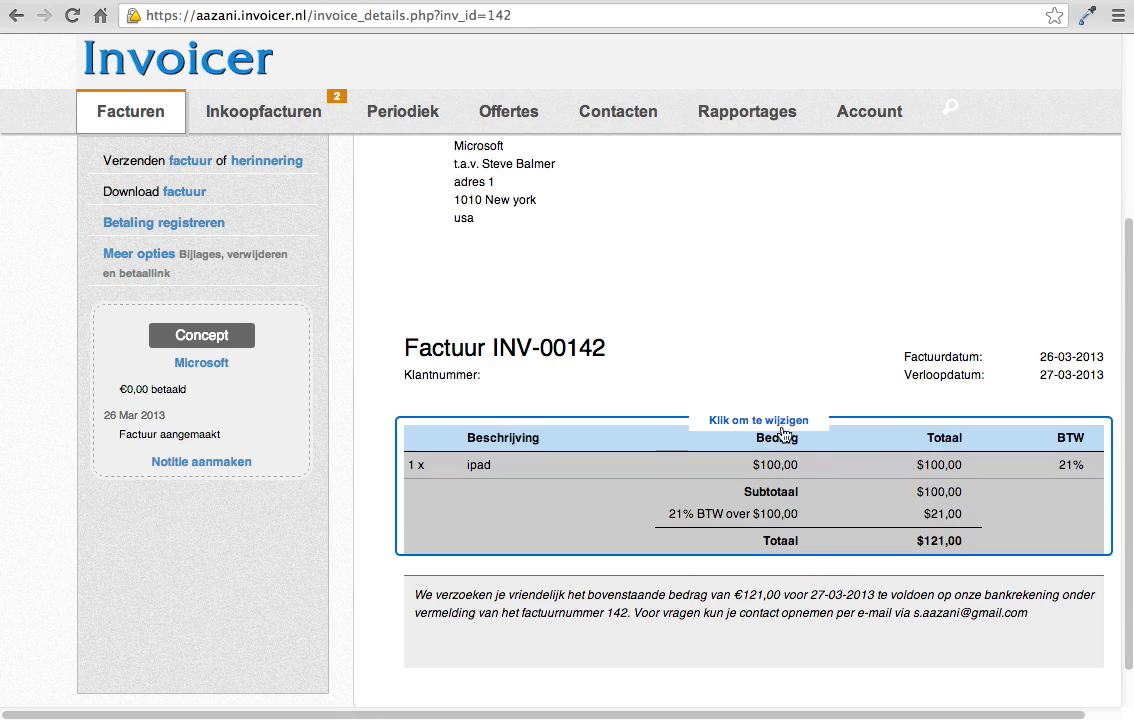
{"action": "scroll", "coordinate": [698, 340], "scroll_direction": "up", "scroll_amount": 2}
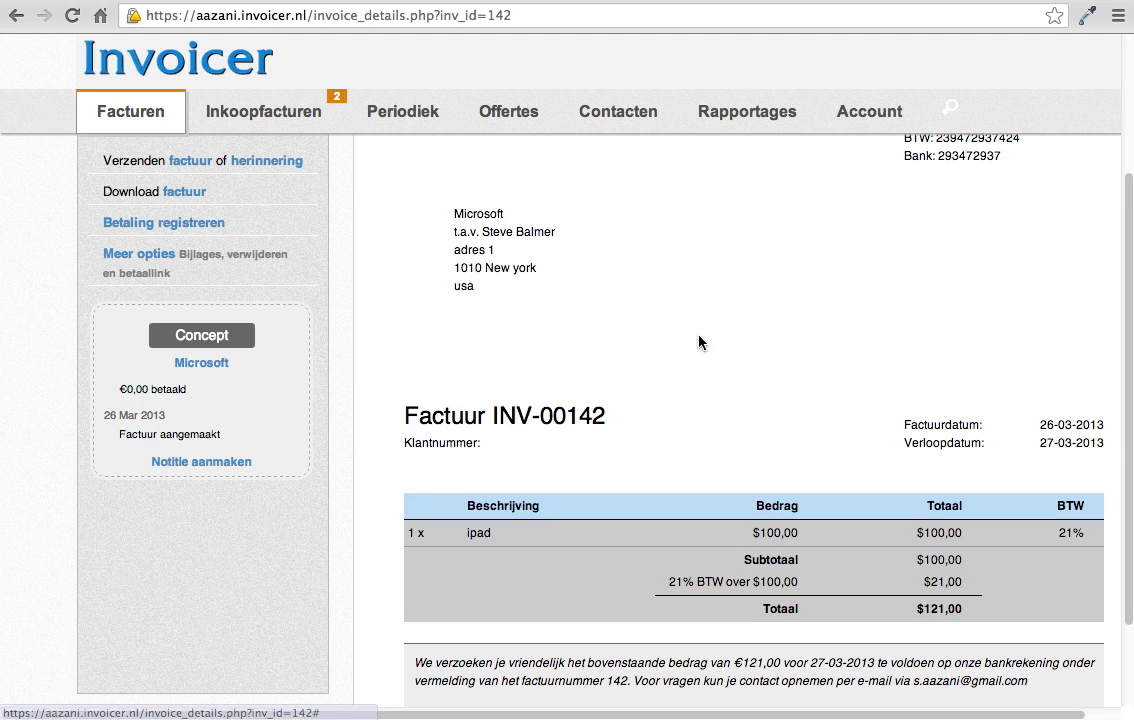
{"action": "left_click", "coordinate": [193, 168]}
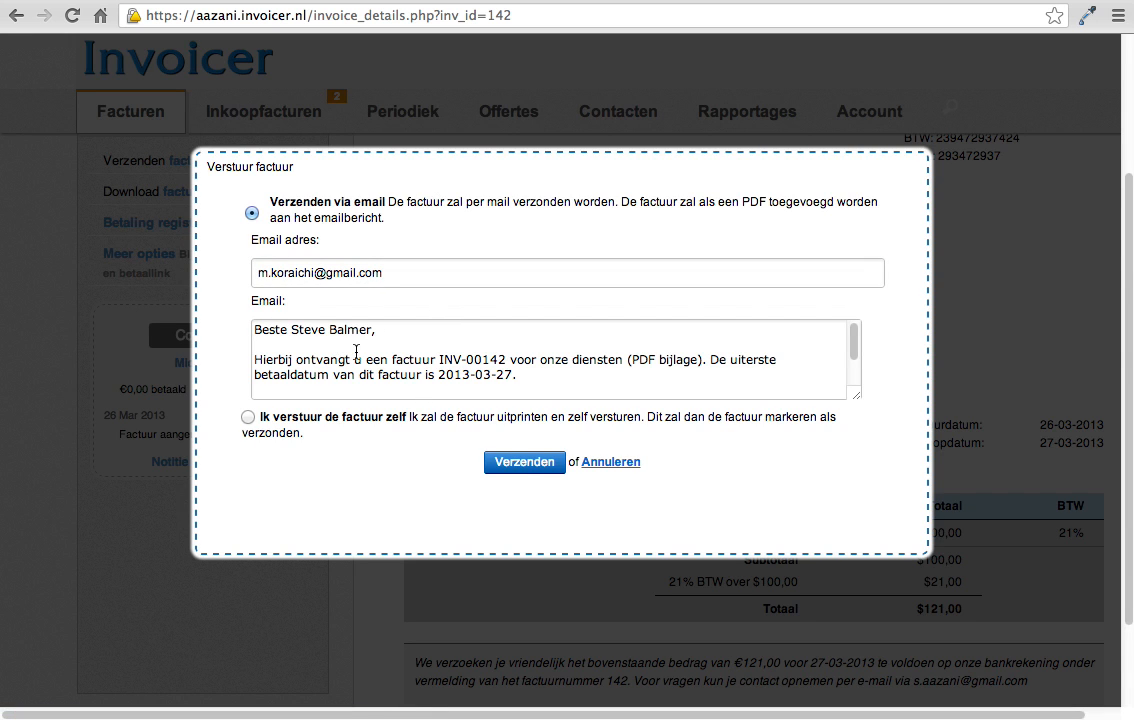
{"action": "left_click", "coordinate": [380, 273]}
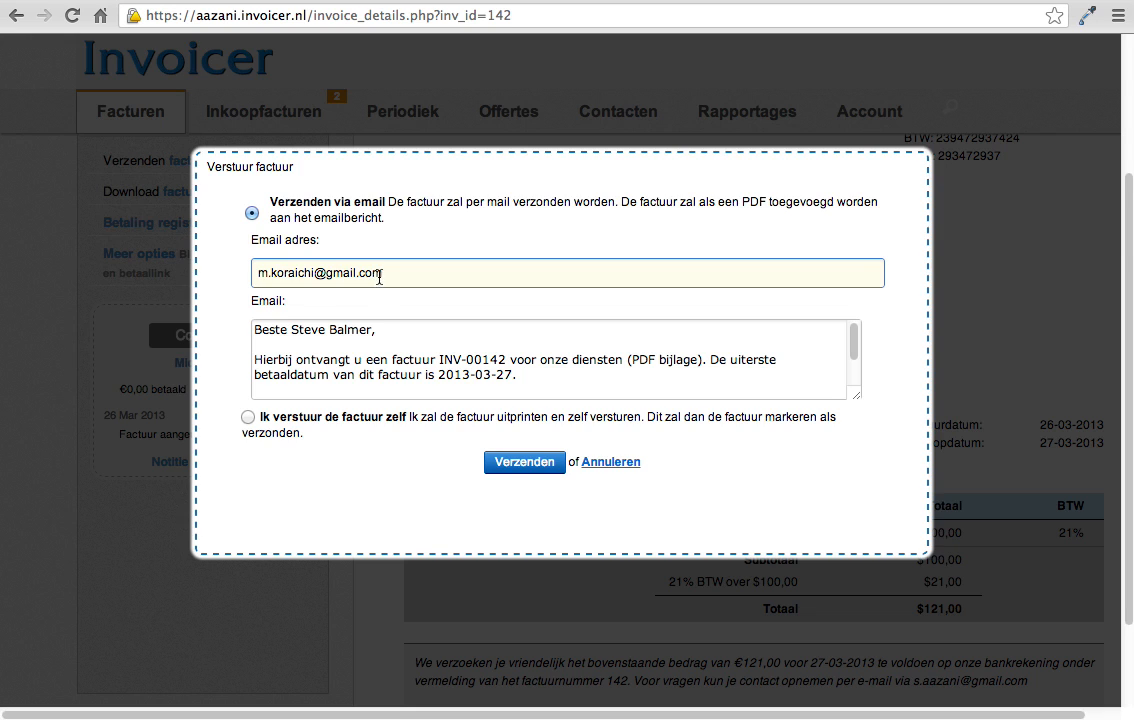
{"action": "double_click", "coordinate": [379, 273]}
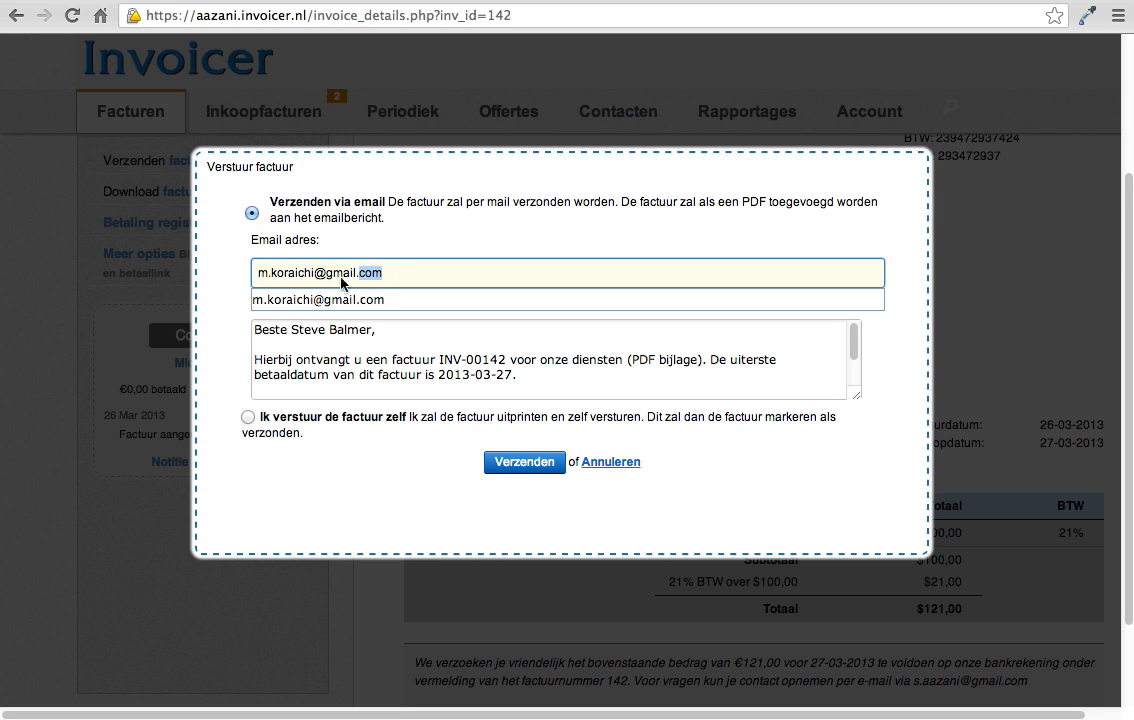
{"action": "key", "text": "Down"}
{"action": "left_click", "coordinate": [536, 463]}
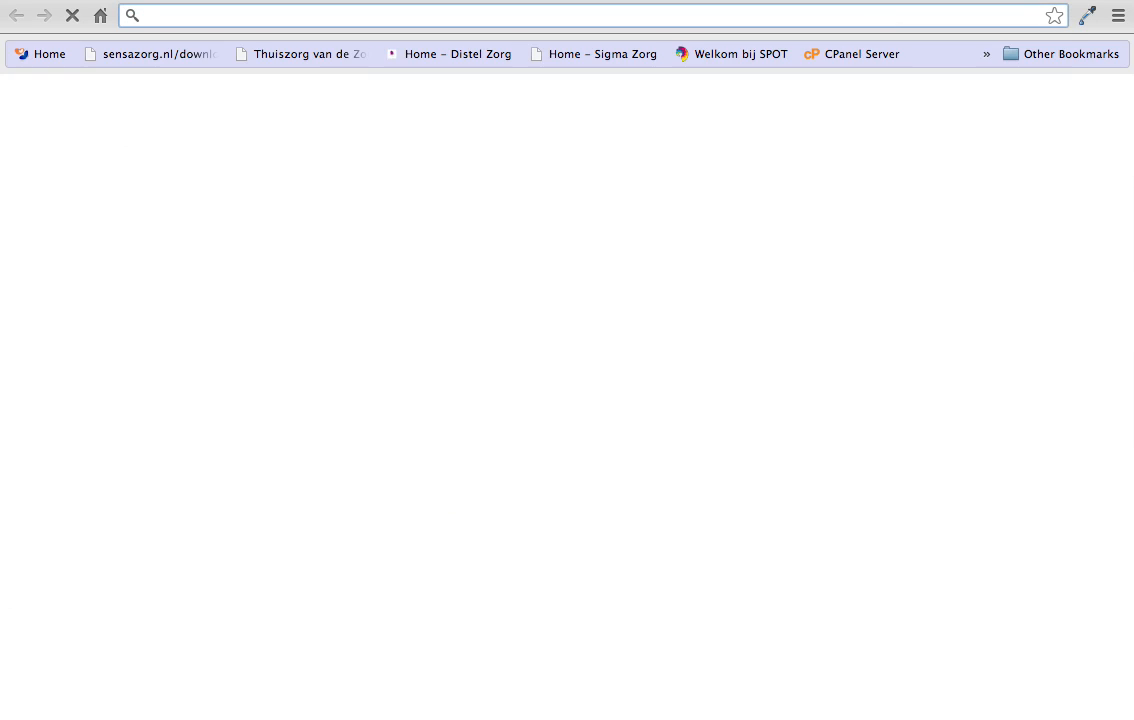
Step: Go to Gmail in a new browser tab and open the received invoice email to check its content
{"action": "type", "text": "gmail"}
{"action": "key", "text": "Return"}
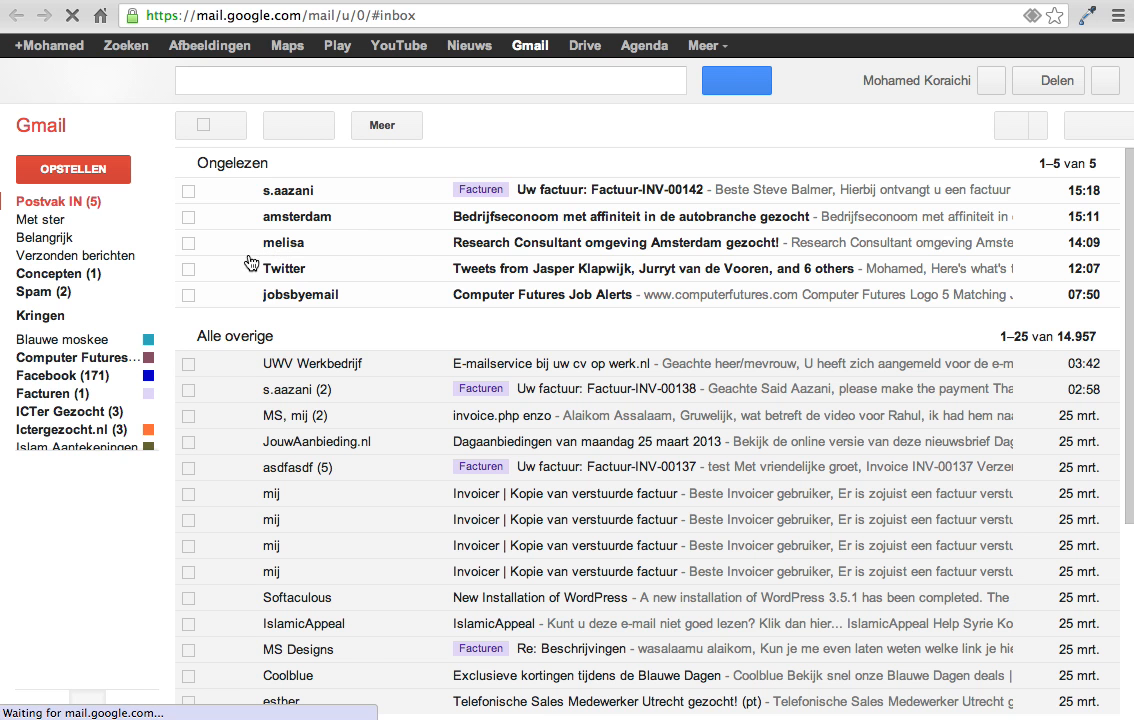
{"action": "left_click", "coordinate": [665, 195]}
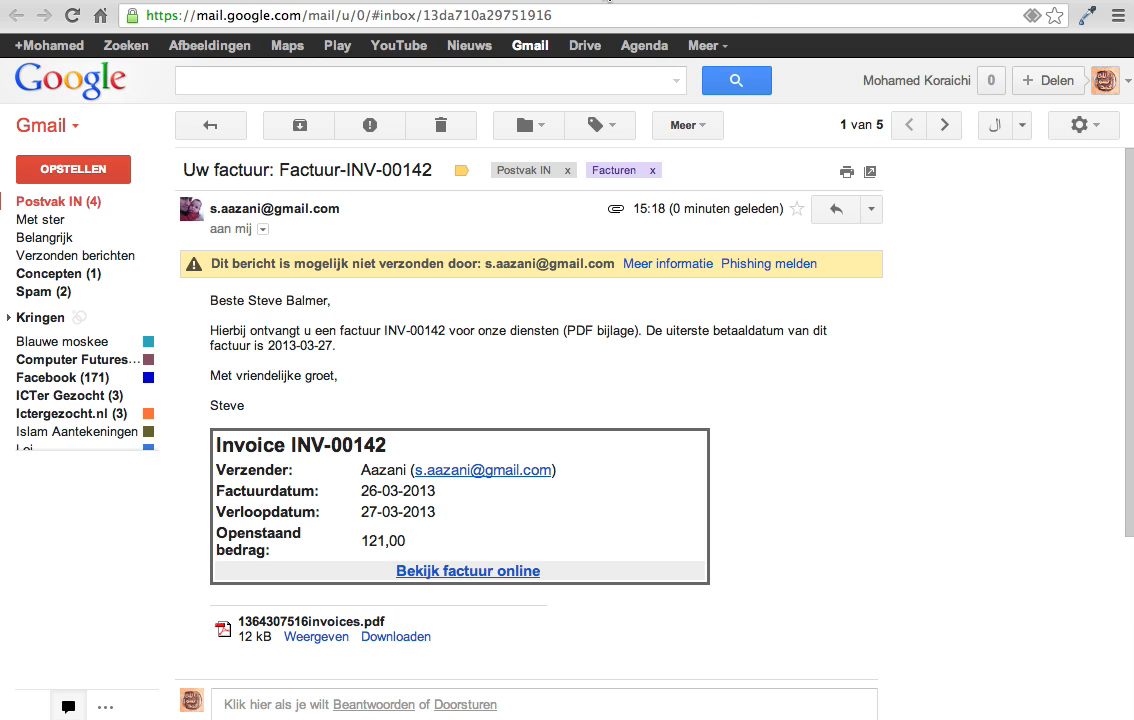
Step: Switch back to Invoicer and email a payment reminder for invoice INV-00142 with the body text replaced by "please pay me"
{"action": "left_click", "coordinate": [644, 1]}
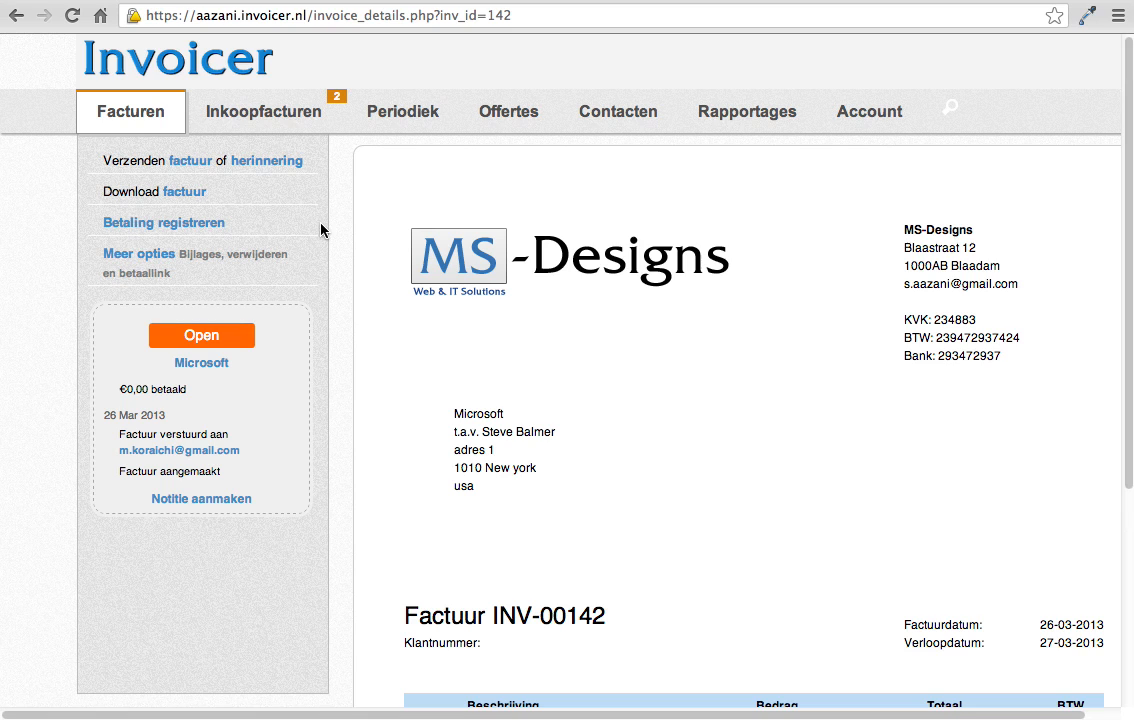
{"action": "left_click", "coordinate": [279, 162]}
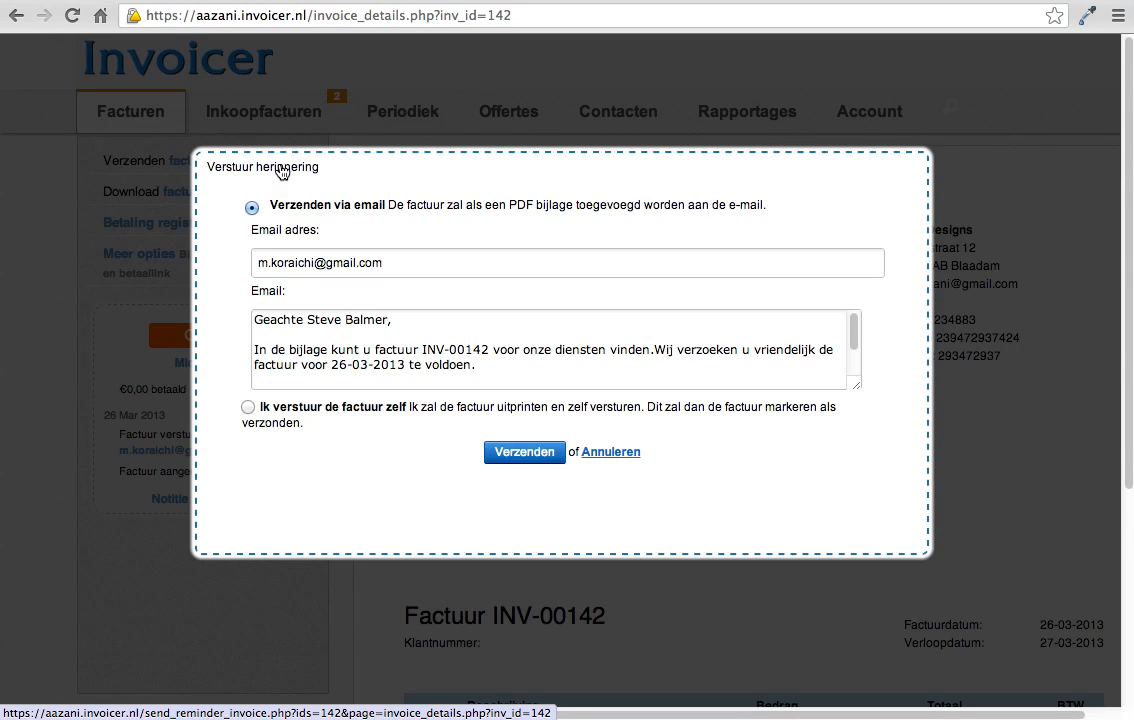
{"action": "left_click_drag", "start_coordinate": [478, 366], "coordinate": [234, 354]}
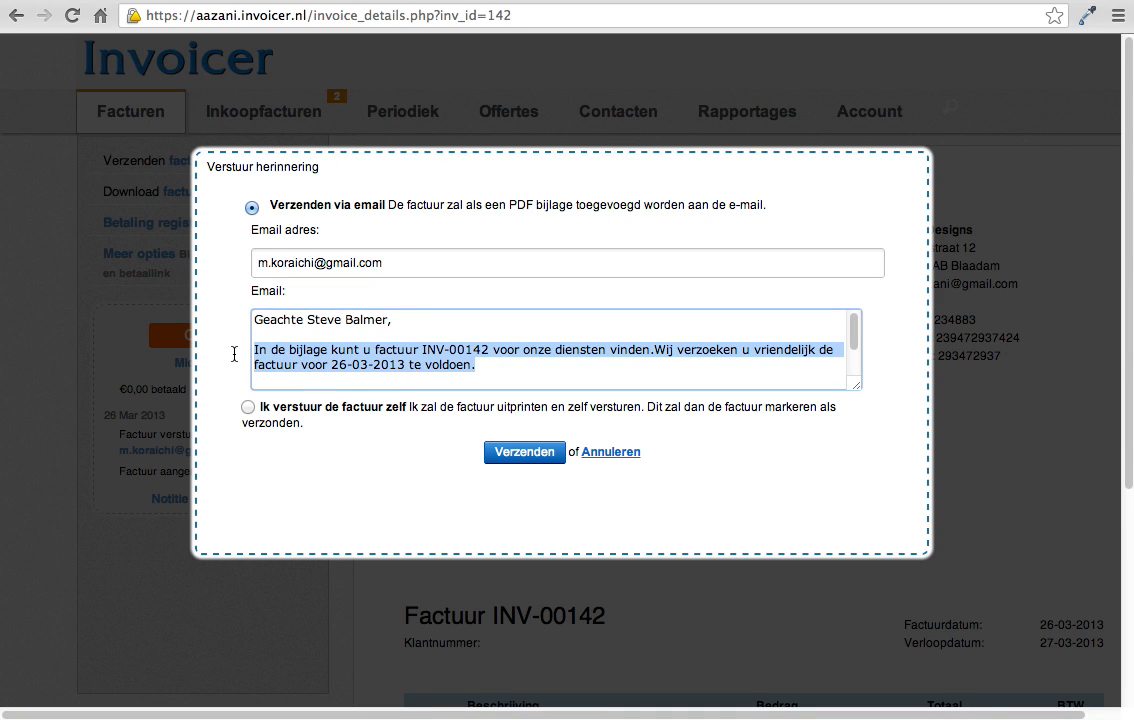
{"action": "type", "text": "please pay me"}
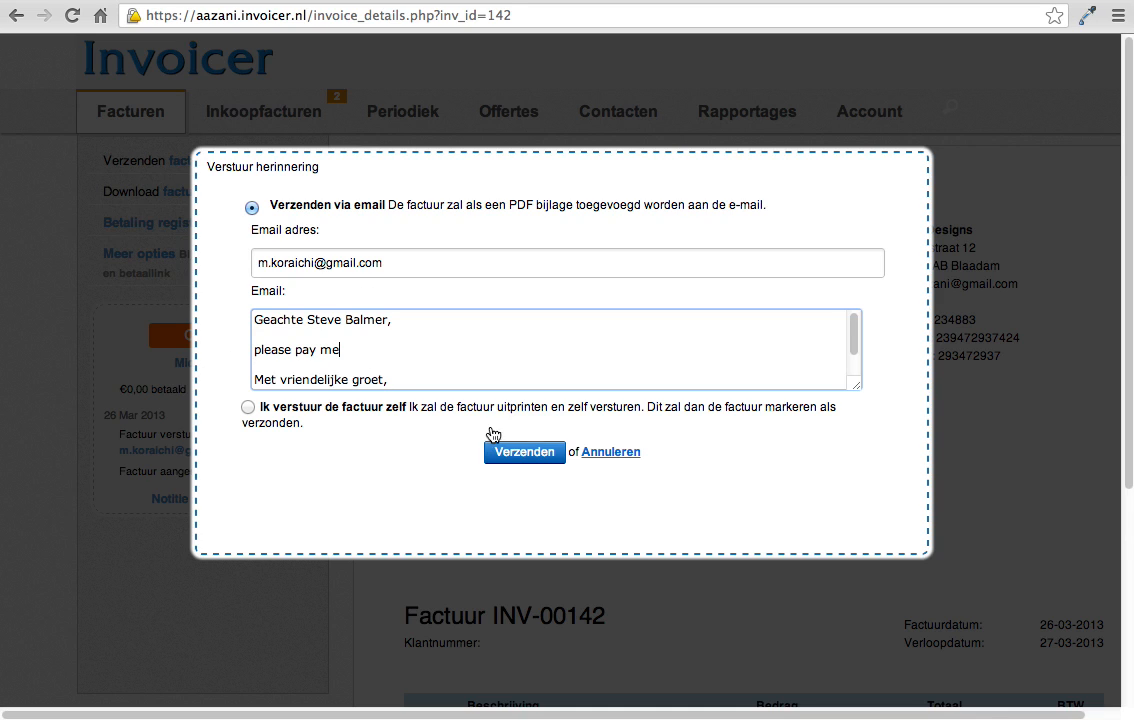
{"action": "left_click", "coordinate": [523, 456]}
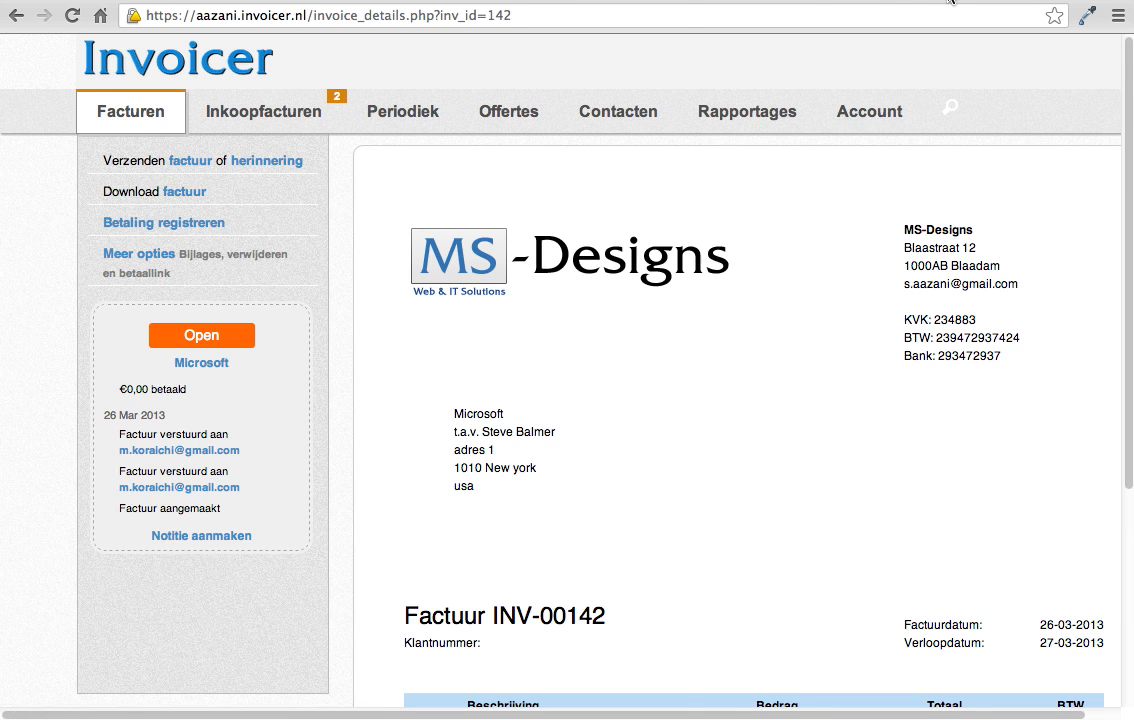
Step: Switch to Gmail, open the newly received reminder for invoice INV-00142 and check its message text
{"action": "left_click", "coordinate": [950, 1]}
{"action": "left_click", "coordinate": [83, 209]}
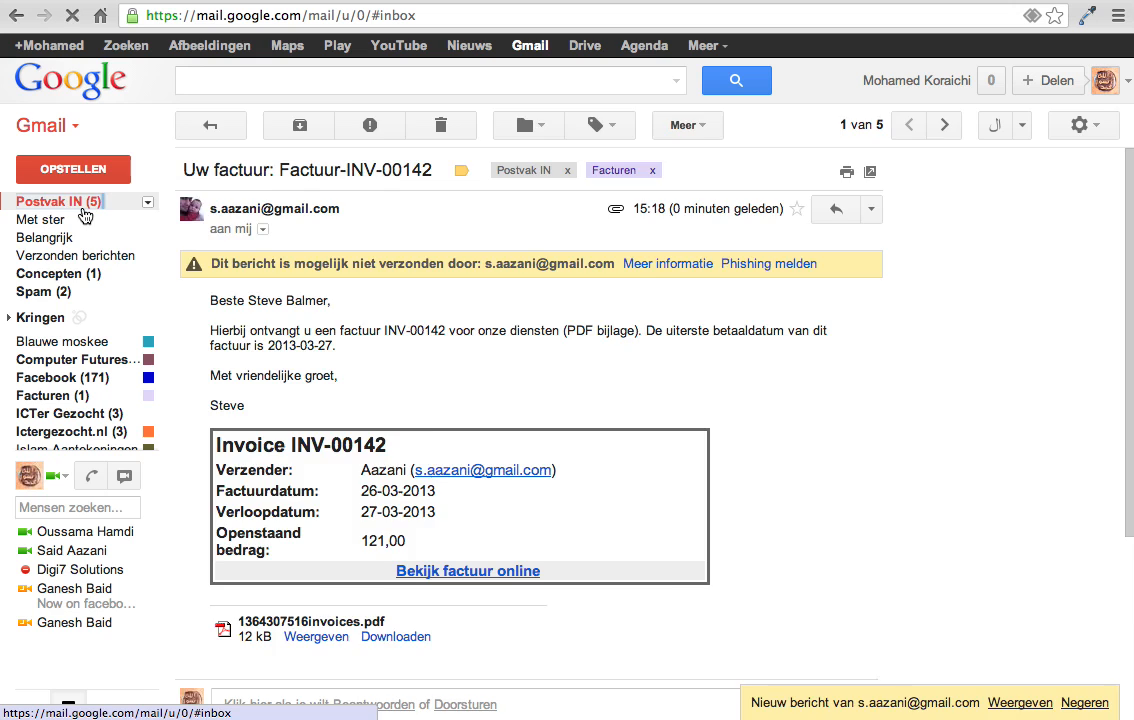
{"action": "left_click", "coordinate": [581, 196]}
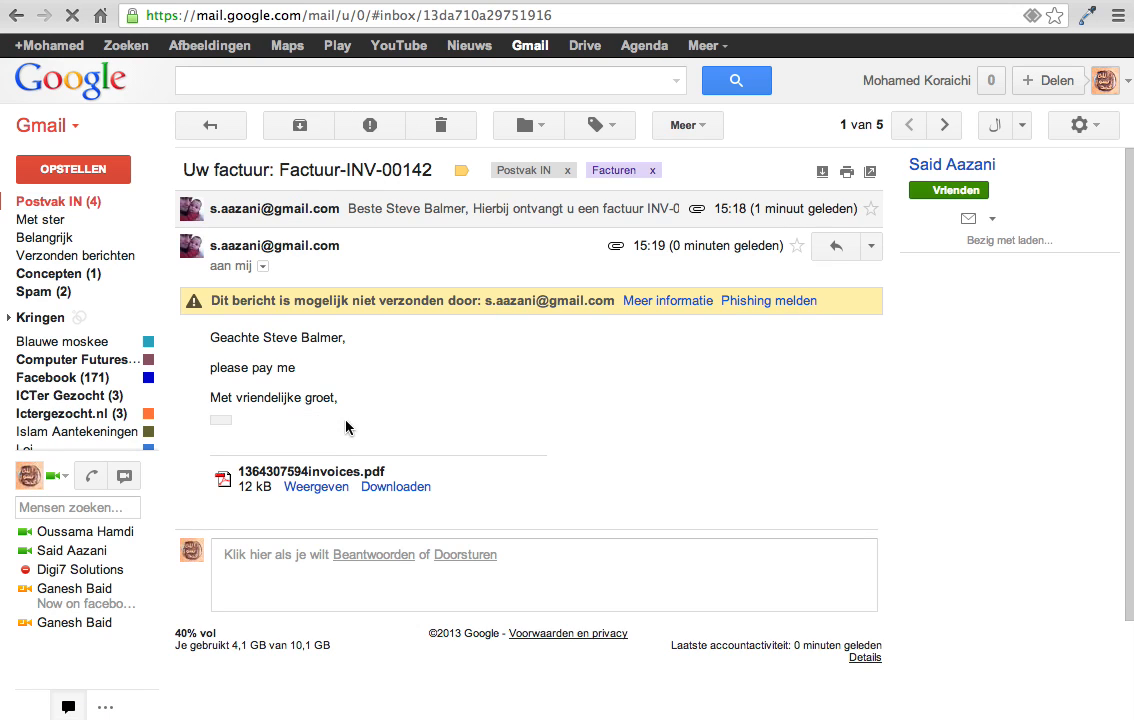
{"action": "left_click_drag", "start_coordinate": [312, 369], "coordinate": [211, 372]}
{"action": "left_click", "coordinate": [245, 373]}
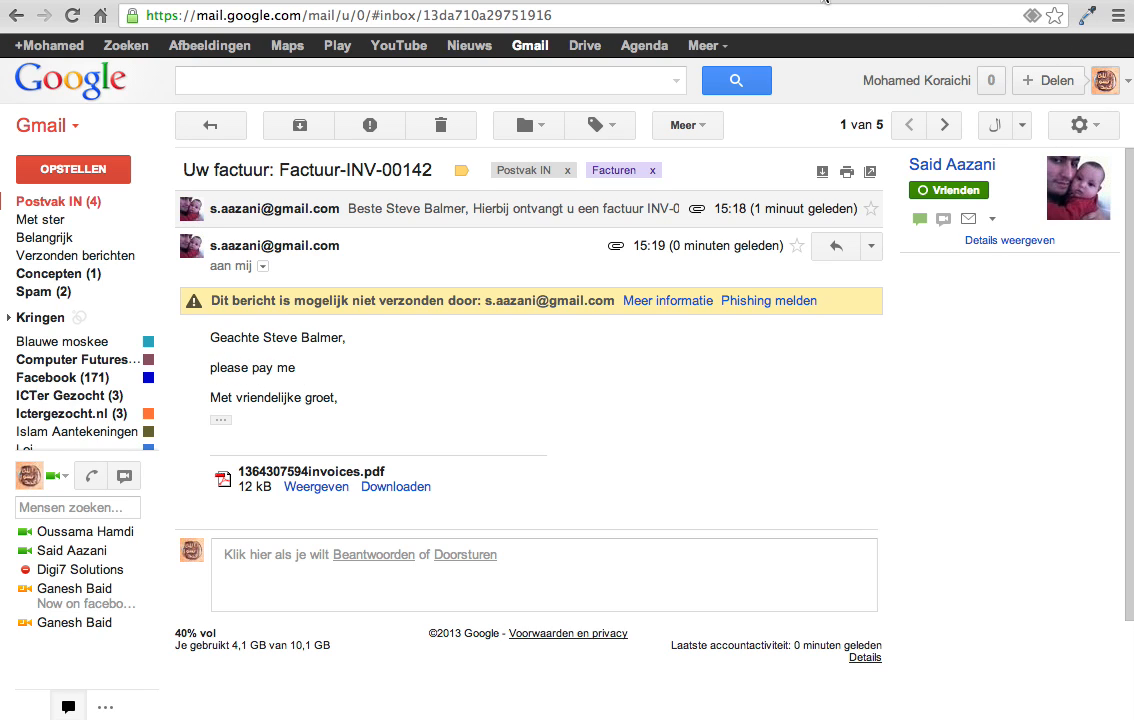
Step: Return to Invoicer and fill in a payment for invoice INV-00142, dated 03/25/2013, with PayPal as the payment method
{"action": "left_click", "coordinate": [616, 1]}
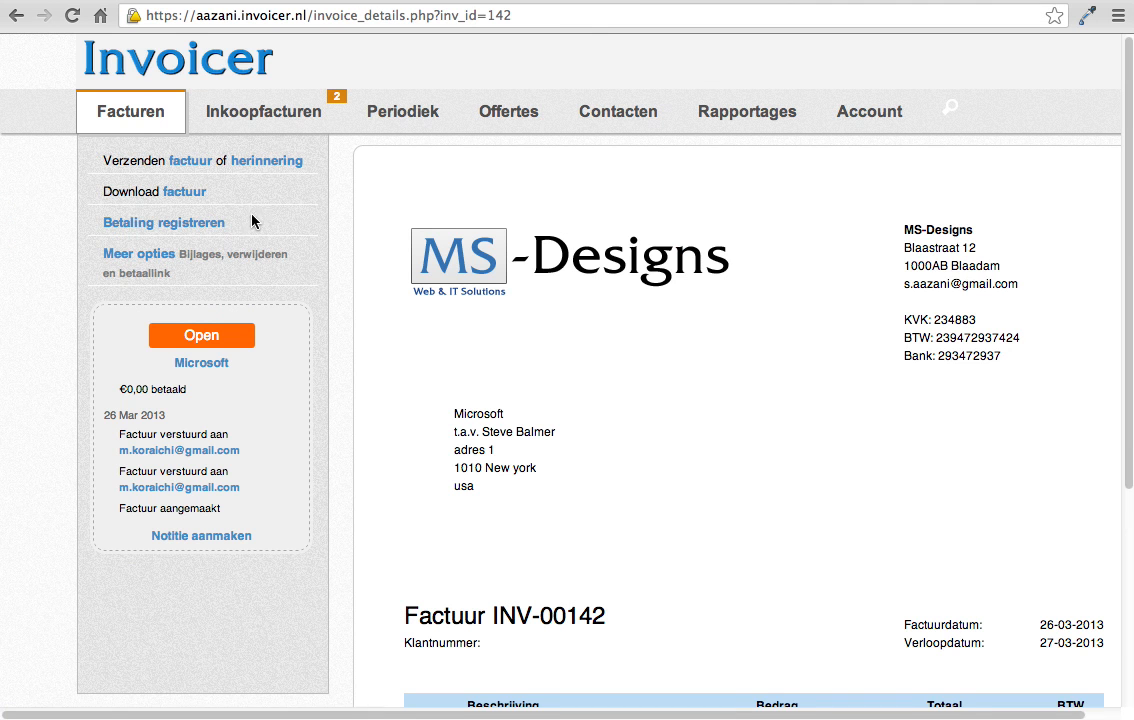
{"action": "left_click", "coordinate": [198, 233]}
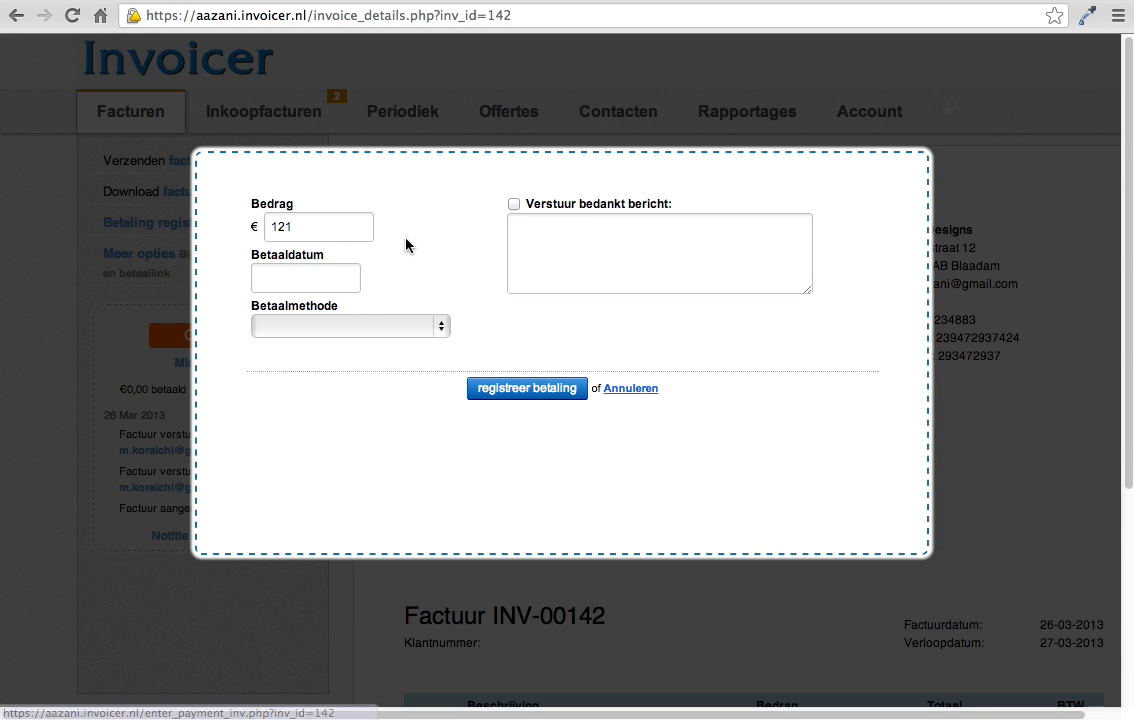
{"action": "left_click", "coordinate": [317, 229]}
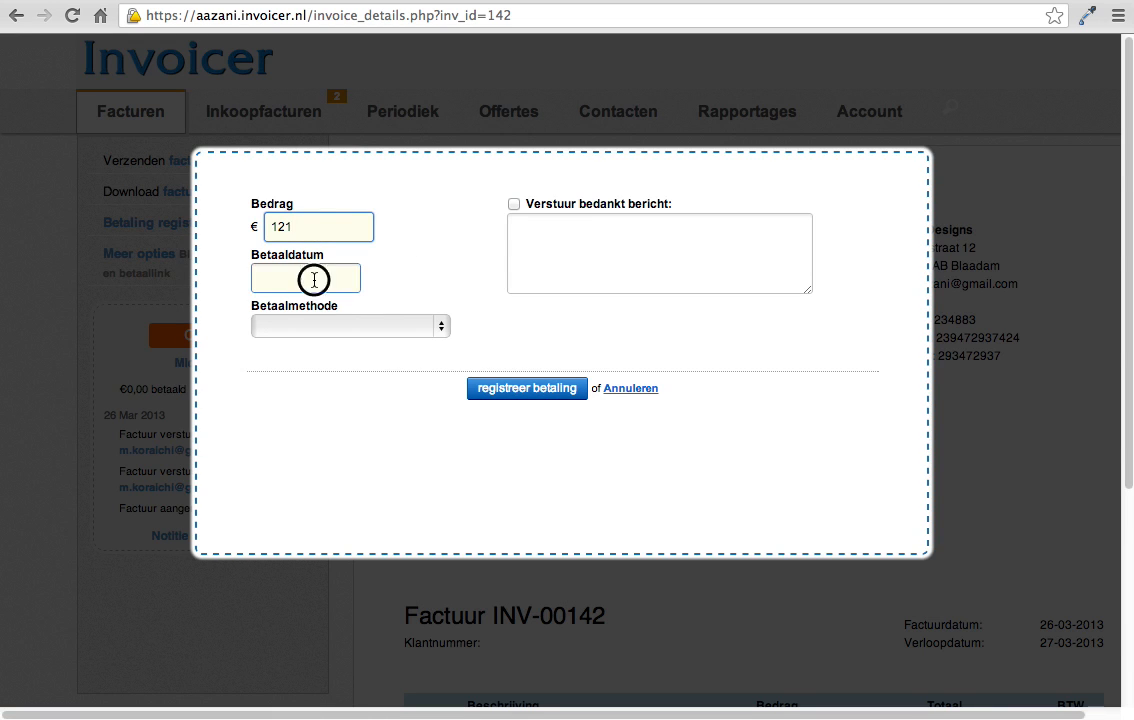
{"action": "left_click", "coordinate": [314, 278]}
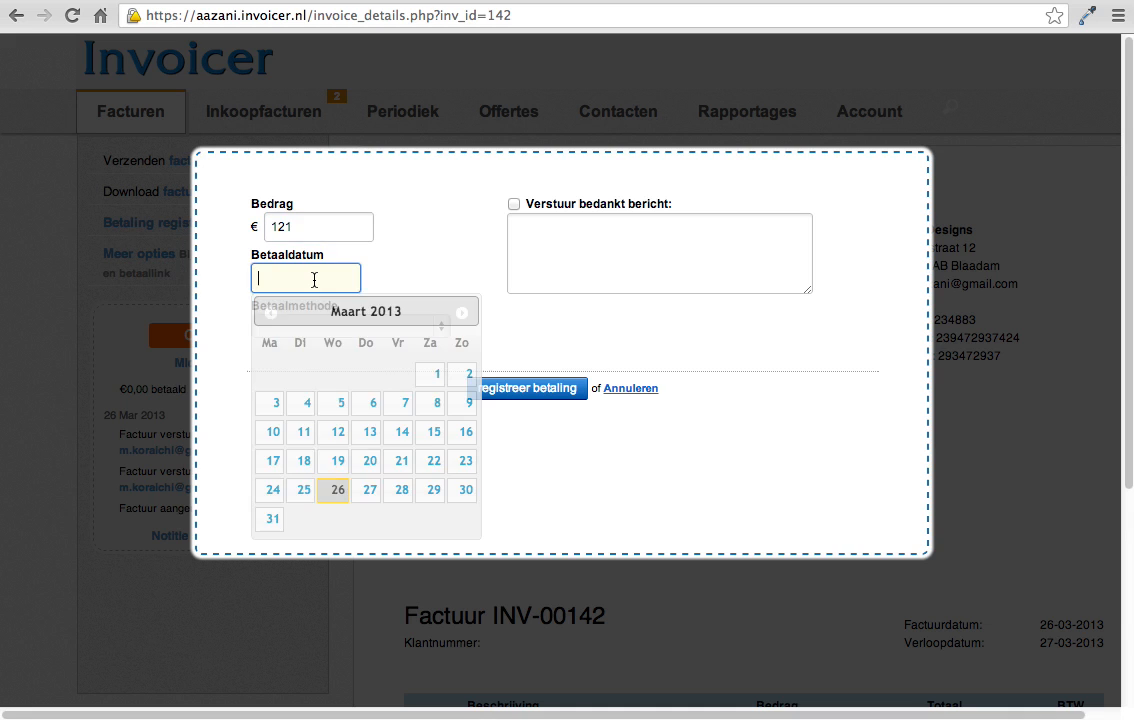
{"action": "left_click", "coordinate": [308, 490]}
{"action": "left_click", "coordinate": [324, 328]}
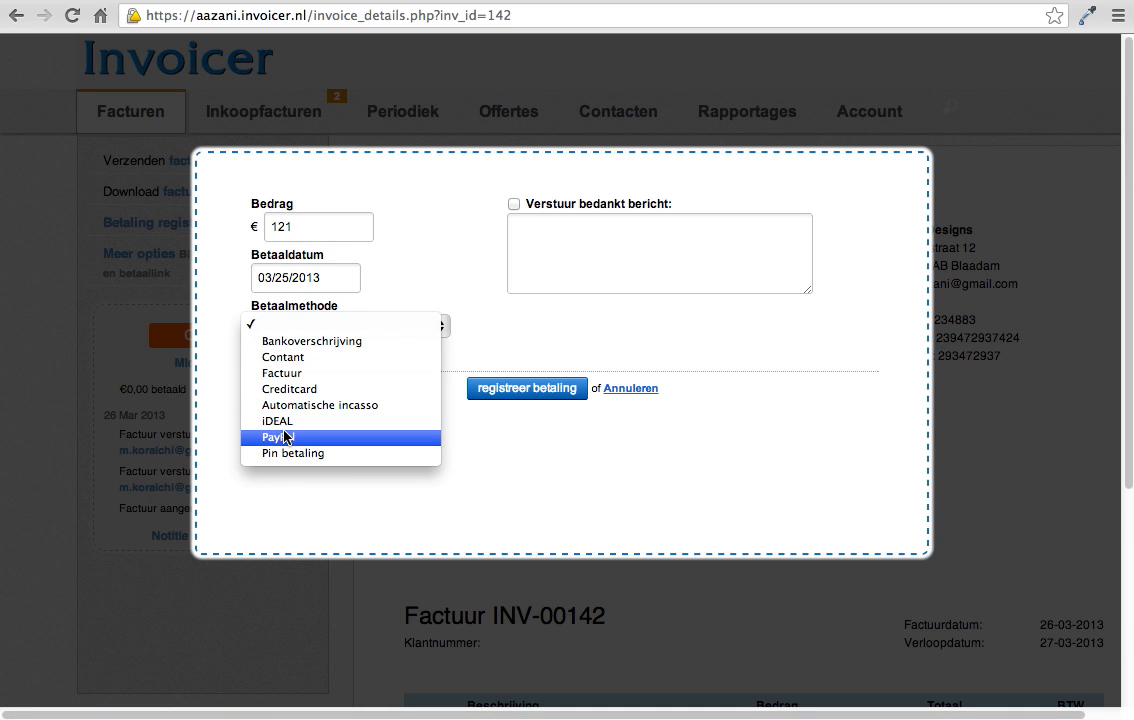
{"action": "left_click", "coordinate": [290, 437]}
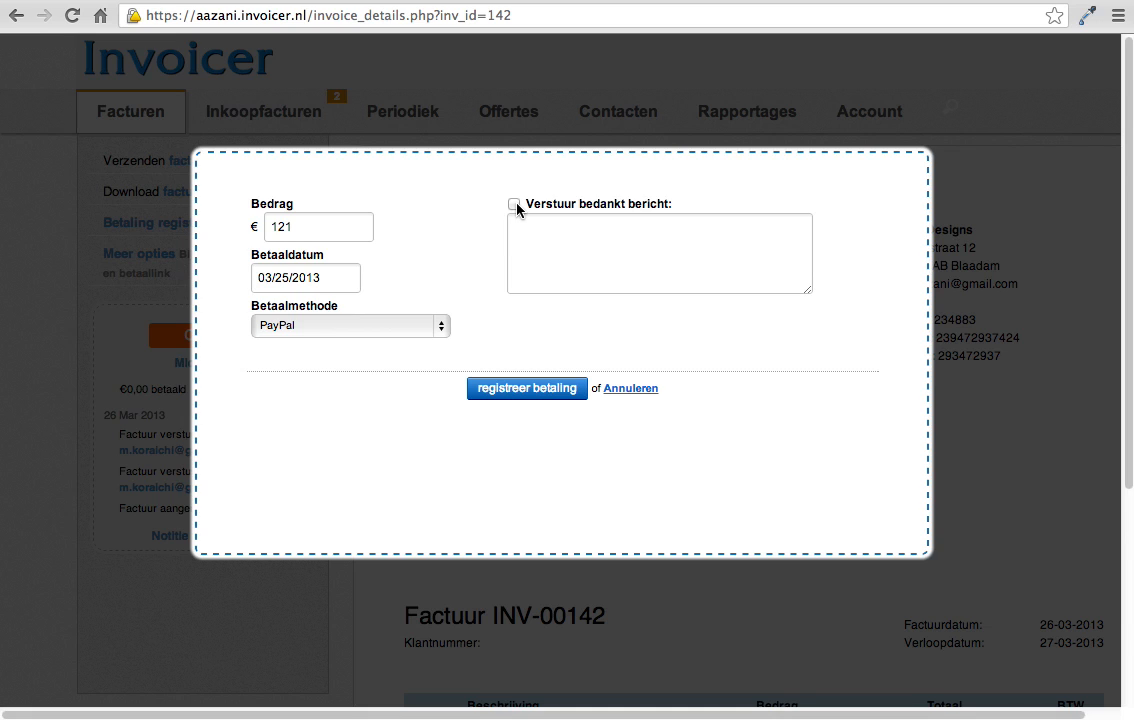
Step: Include a thank-you message reading "Thank you for your payment" and register the payment
{"action": "left_click", "coordinate": [515, 205]}
{"action": "left_click", "coordinate": [548, 236]}
{"action": "type", "text": "Th"}
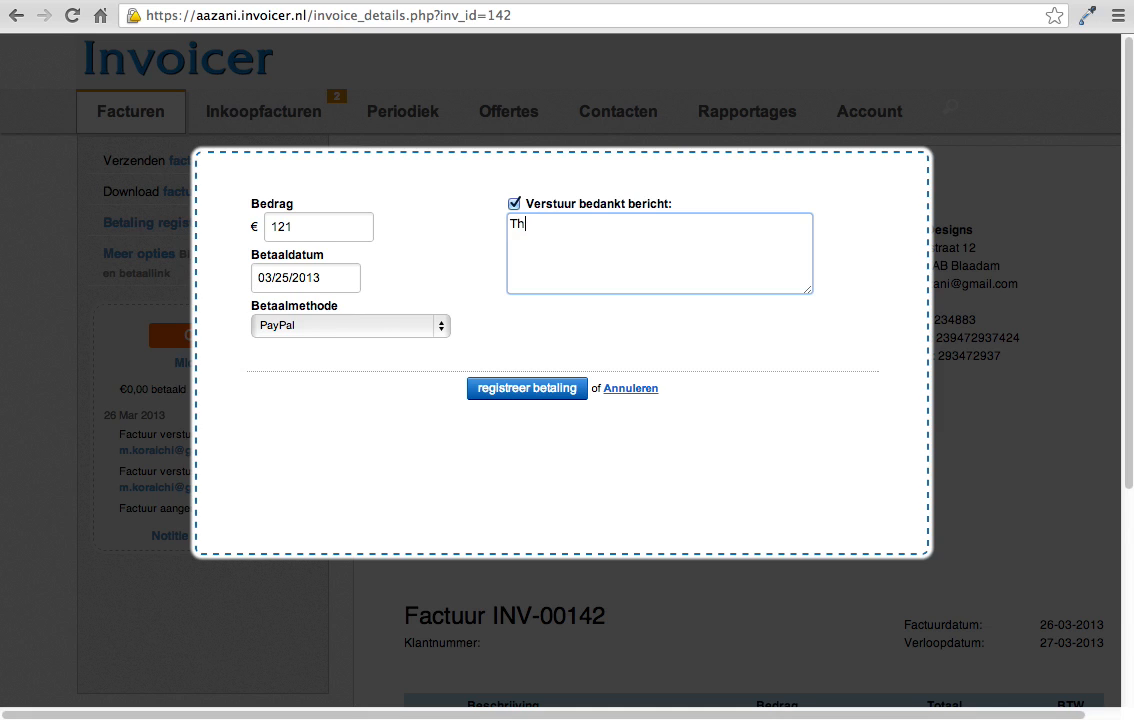
{"action": "type", "text": "nnk you fot"}
{"action": "type", "text": " your payment"}
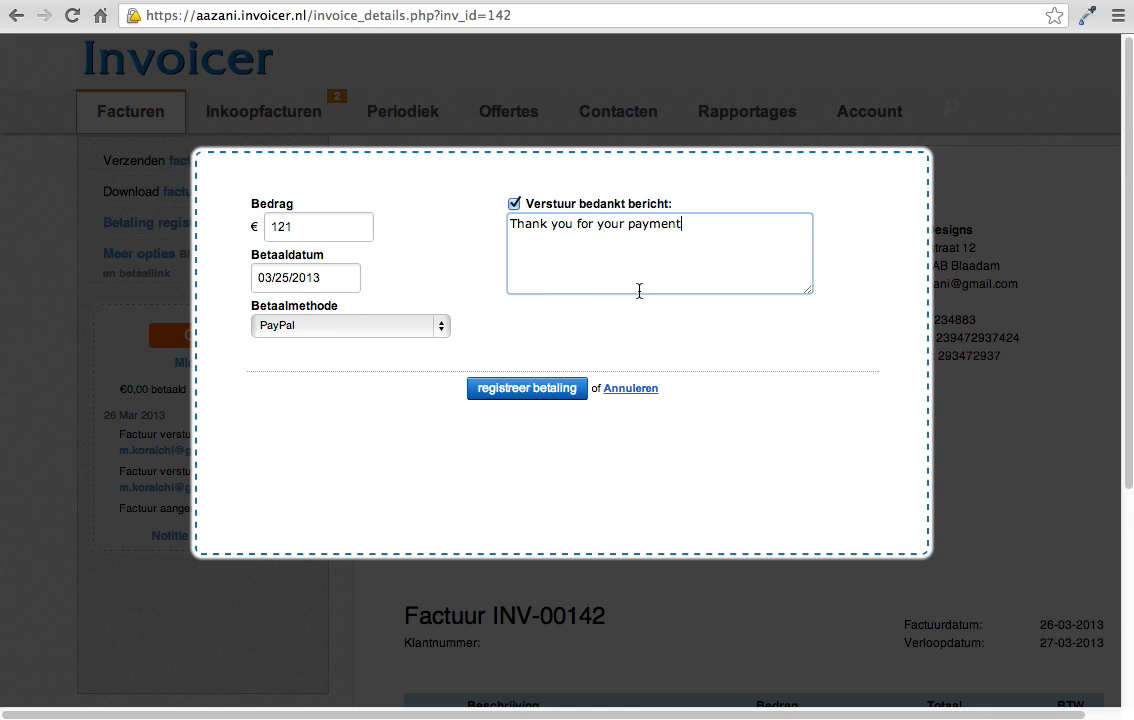
{"action": "left_click", "coordinate": [539, 396]}
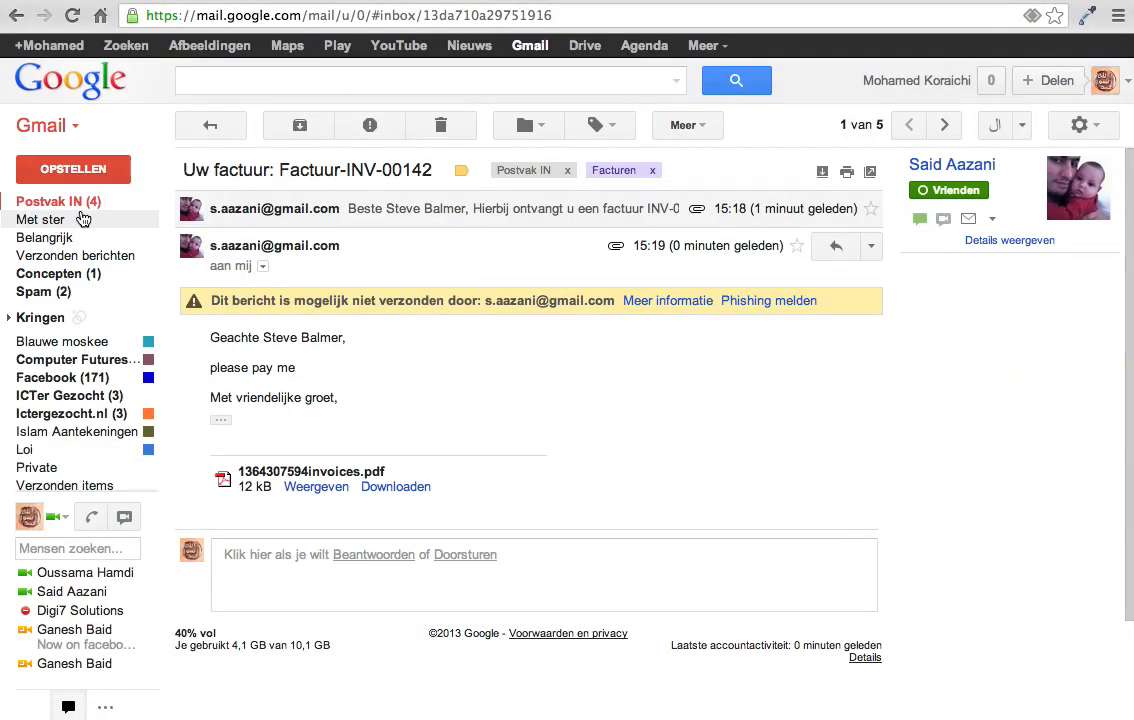
Step: Refresh the Gmail inbox to check for the payment thank-you email, and go back to Invoicer
{"action": "left_click", "coordinate": [85, 203]}
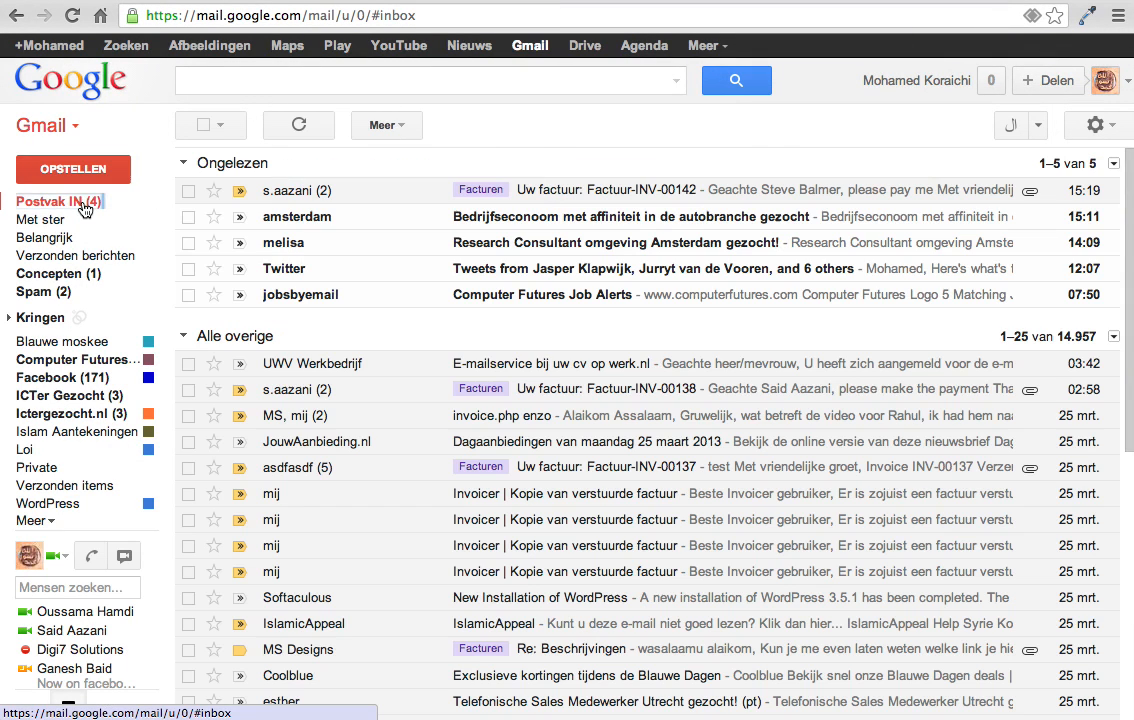
{"action": "left_click", "coordinate": [86, 205]}
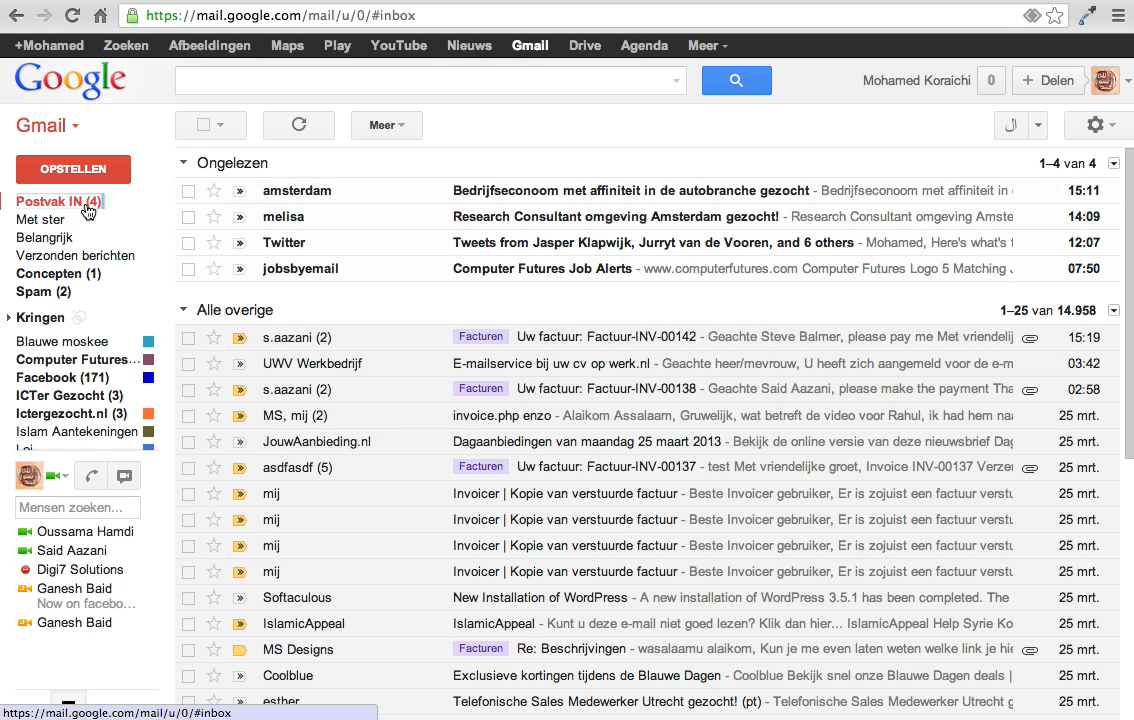
{"action": "left_click", "coordinate": [647, 3]}
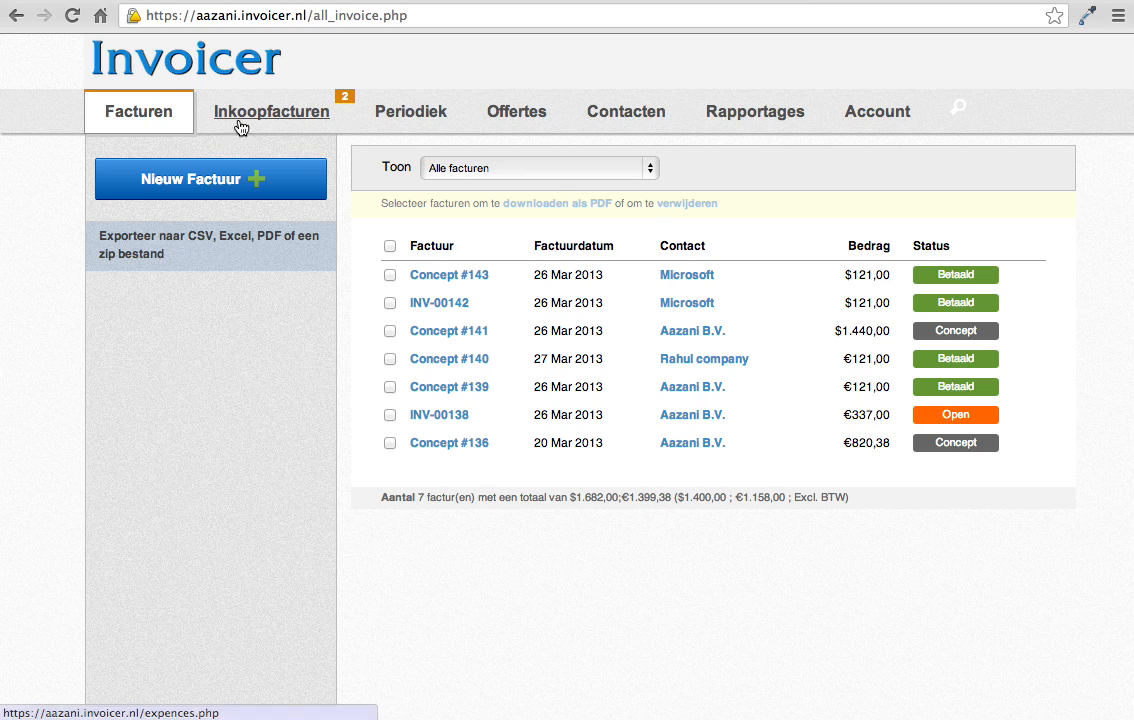
Step: Open concept invoice #141 for Aazani B.V. and examine its default reminder email text without sending it
{"action": "left_click", "coordinate": [436, 342]}
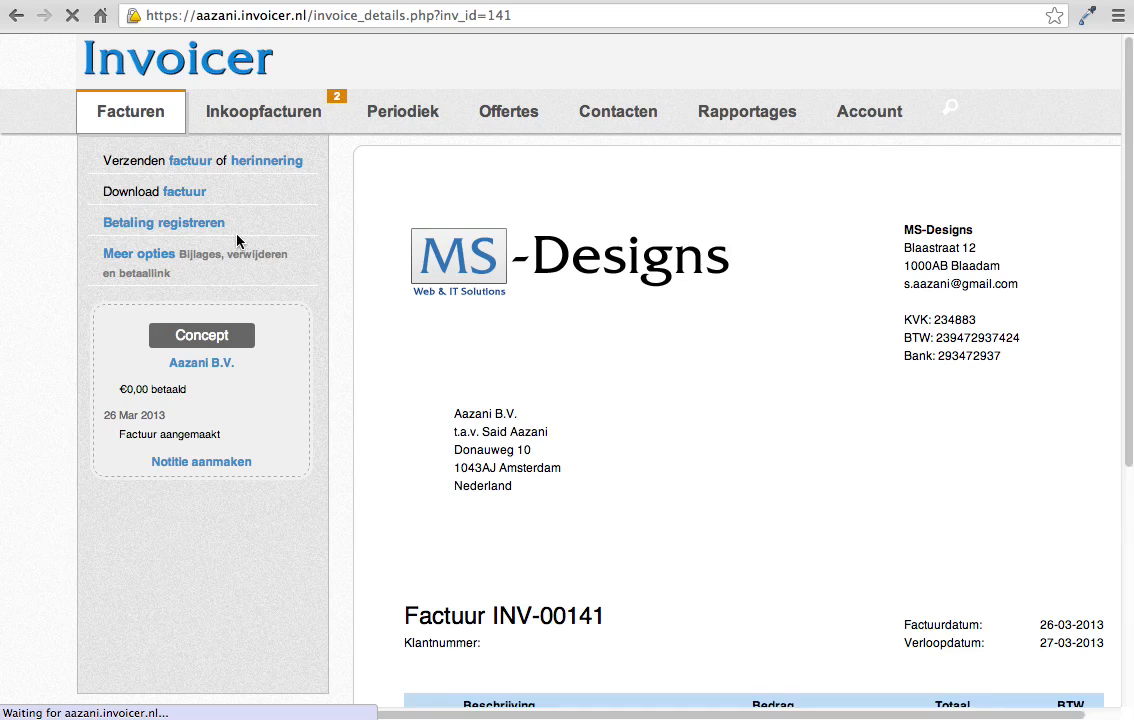
{"action": "scroll", "coordinate": [802, 461], "scroll_direction": "down", "scroll_amount": 2}
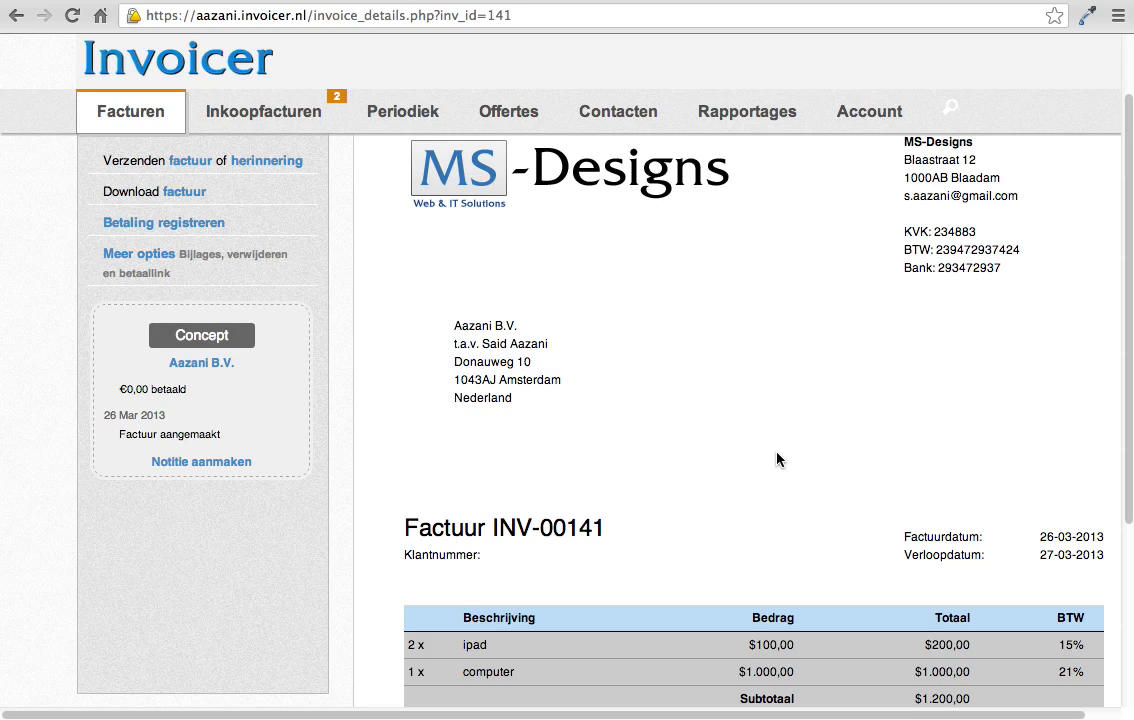
{"action": "left_click", "coordinate": [287, 164]}
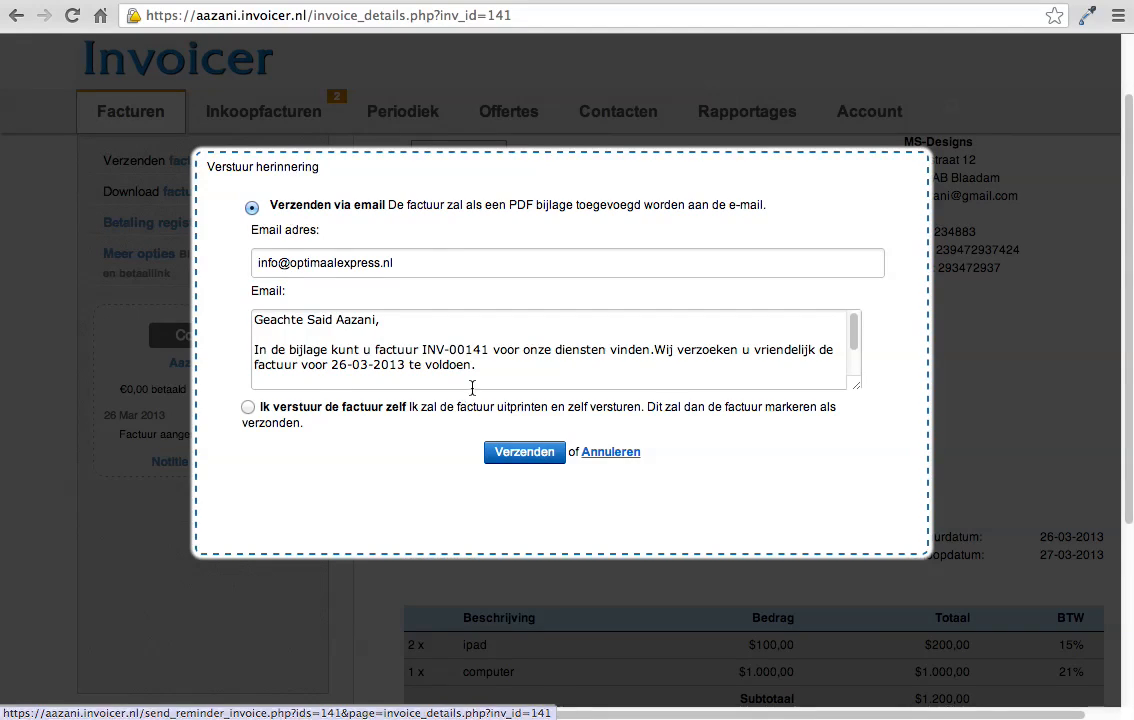
{"action": "left_click_drag", "start_coordinate": [468, 364], "coordinate": [251, 347]}
{"action": "left_click", "coordinate": [592, 453]}
Step: Examine the default message for emailing invoice INV-00141, and leave without sending it
{"action": "left_click", "coordinate": [191, 164]}
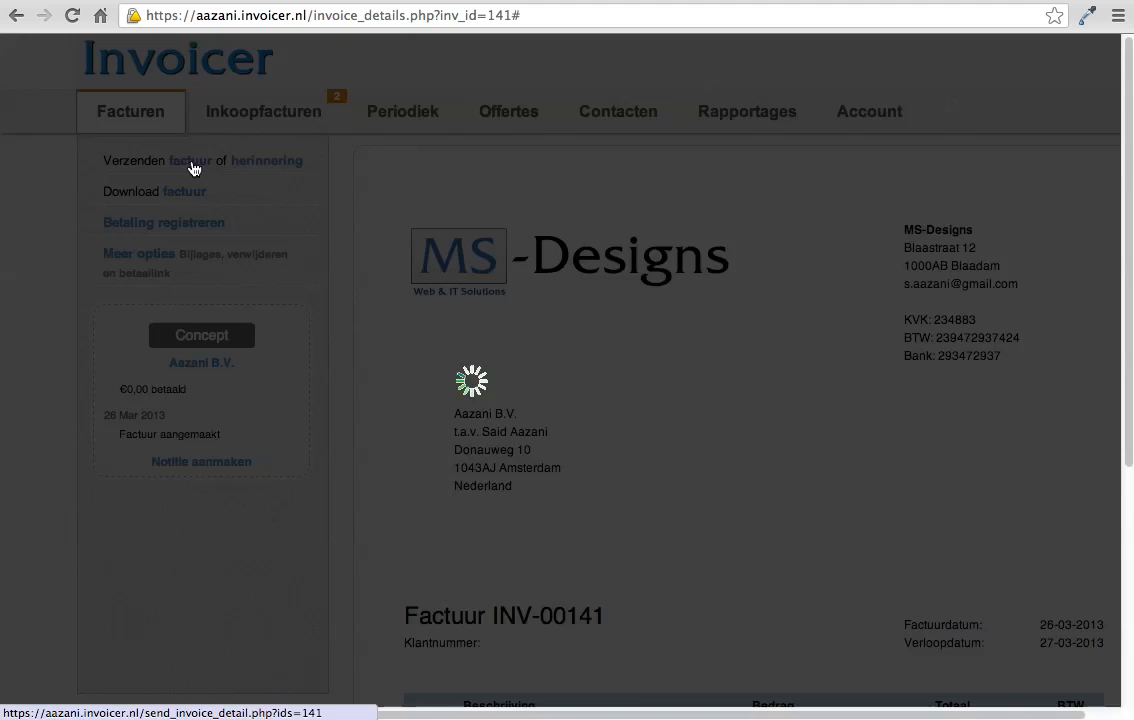
{"action": "left_click_drag", "start_coordinate": [471, 395], "coordinate": [254, 356]}
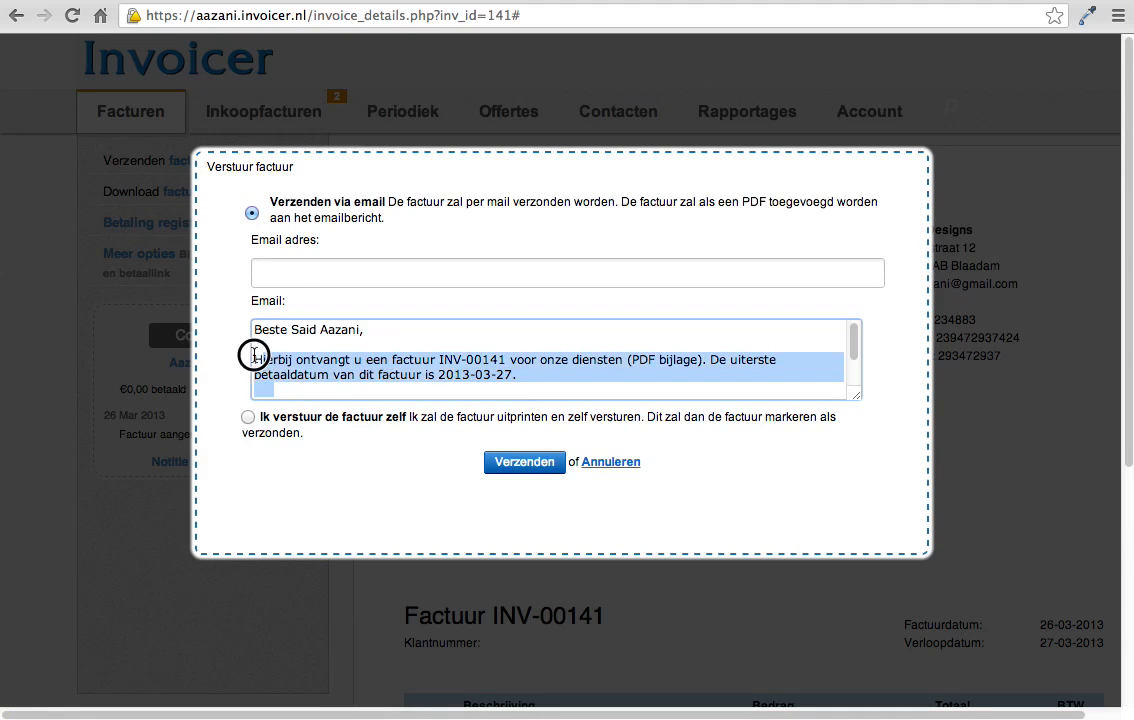
{"action": "left_click", "coordinate": [607, 463]}
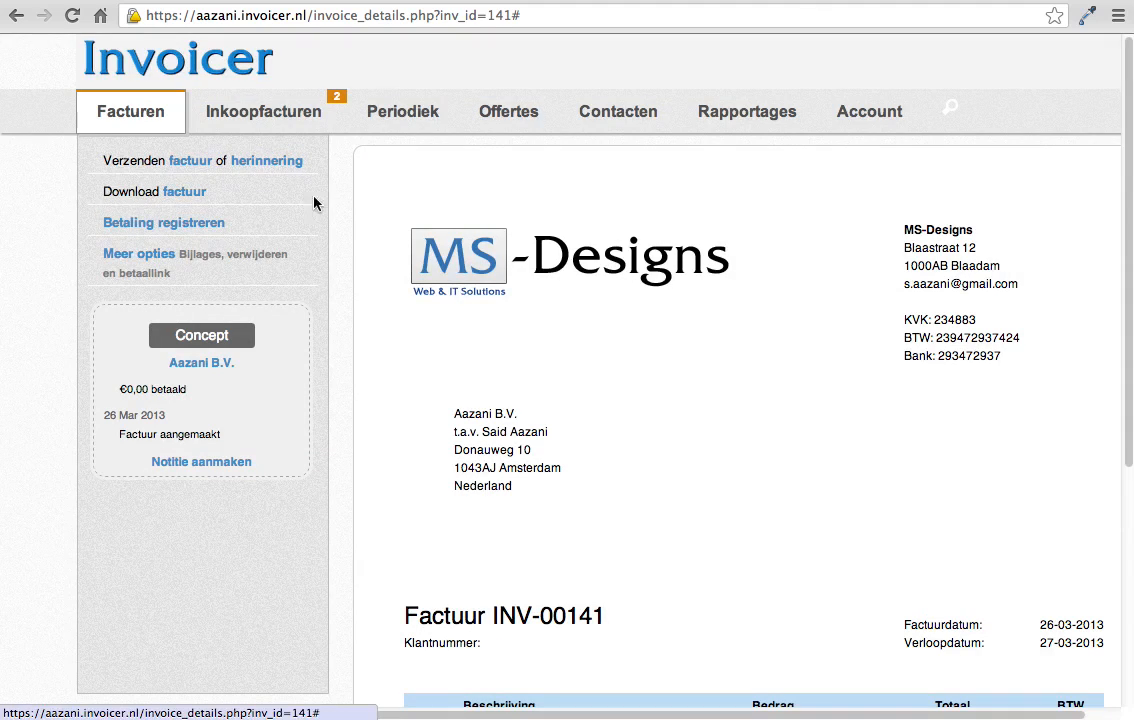
Step: Review the payment reminder form of invoice INV-00141 again, examining its prefilled message text
{"action": "left_click", "coordinate": [266, 162]}
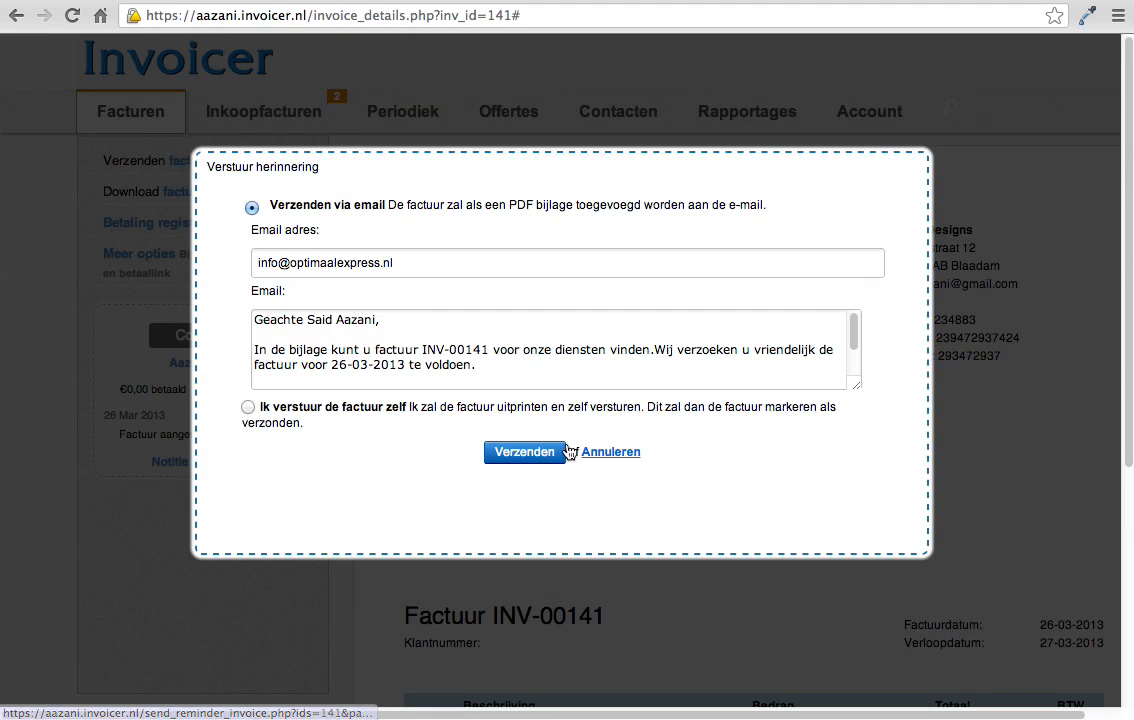
{"action": "left_click", "coordinate": [610, 453]}
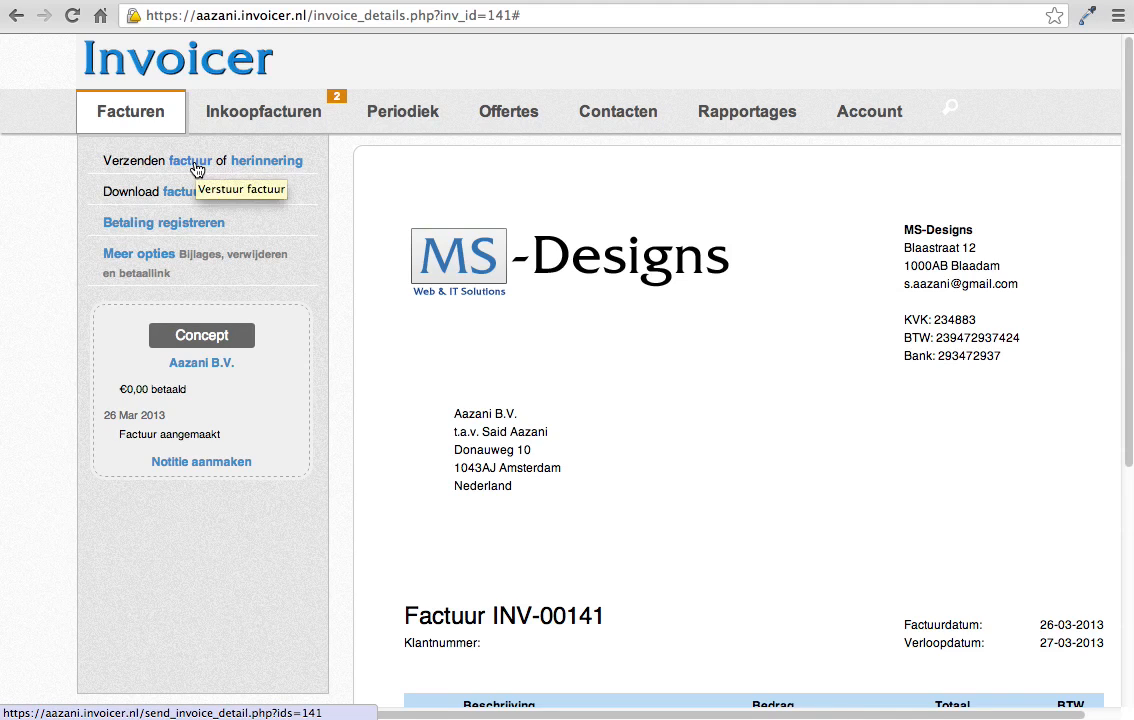
{"action": "left_click", "coordinate": [265, 166]}
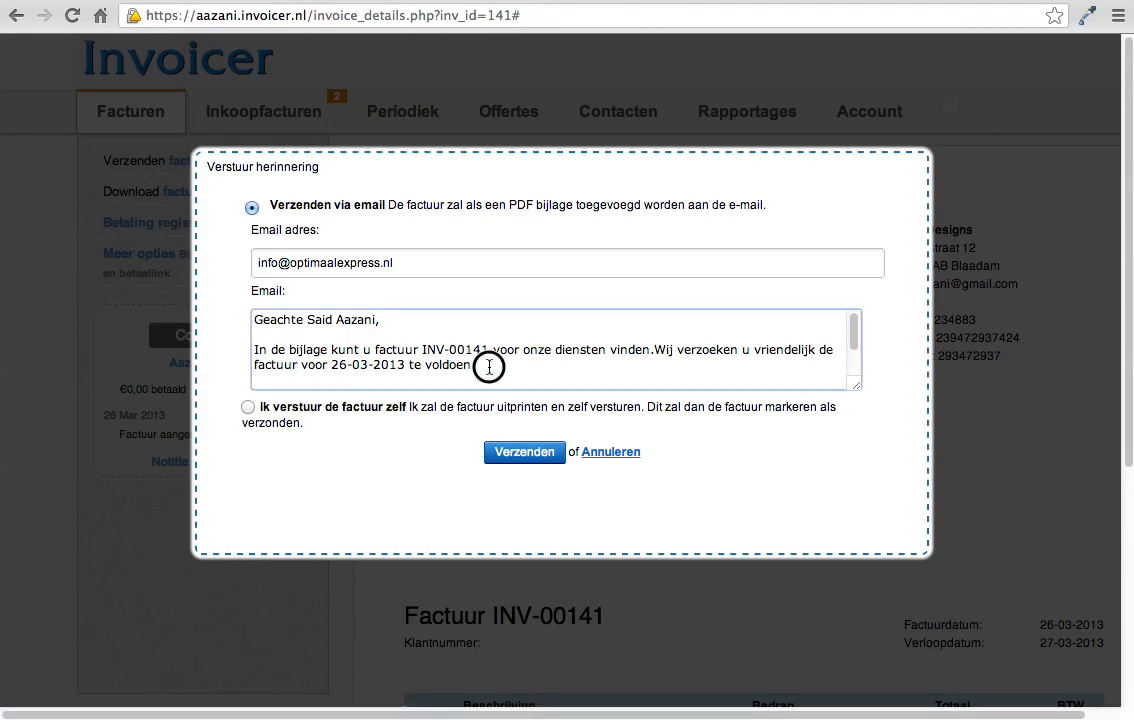
{"action": "left_click_drag", "start_coordinate": [488, 370], "coordinate": [242, 353]}
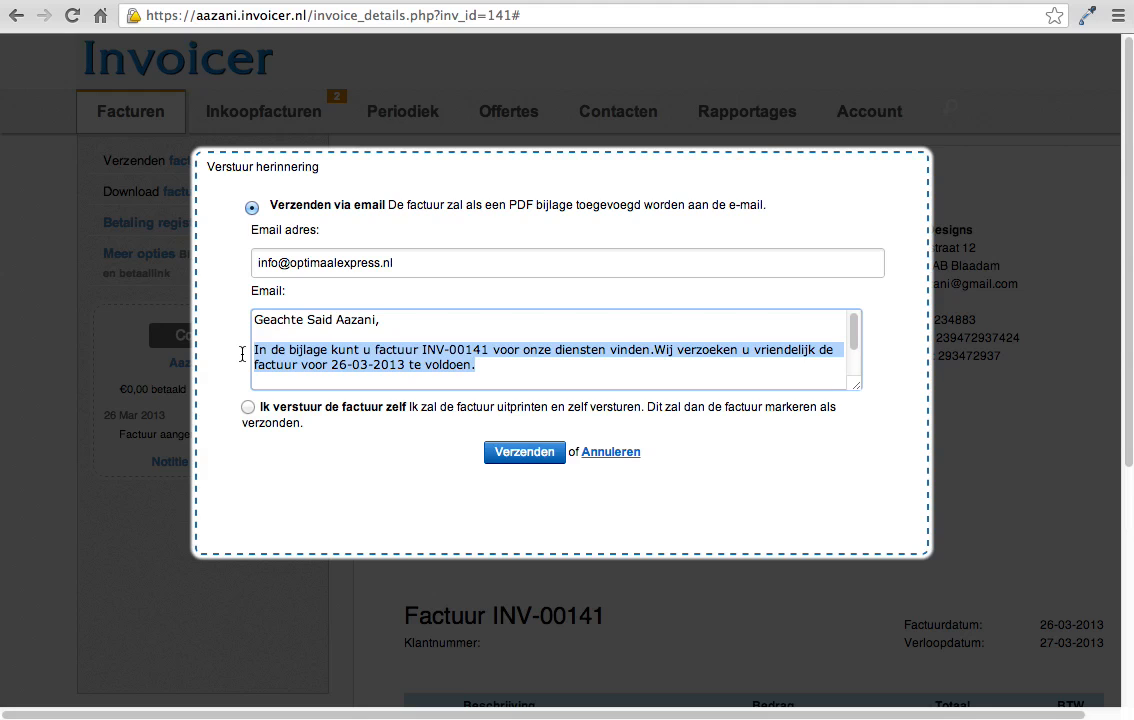
{"action": "left_click", "coordinate": [436, 352]}
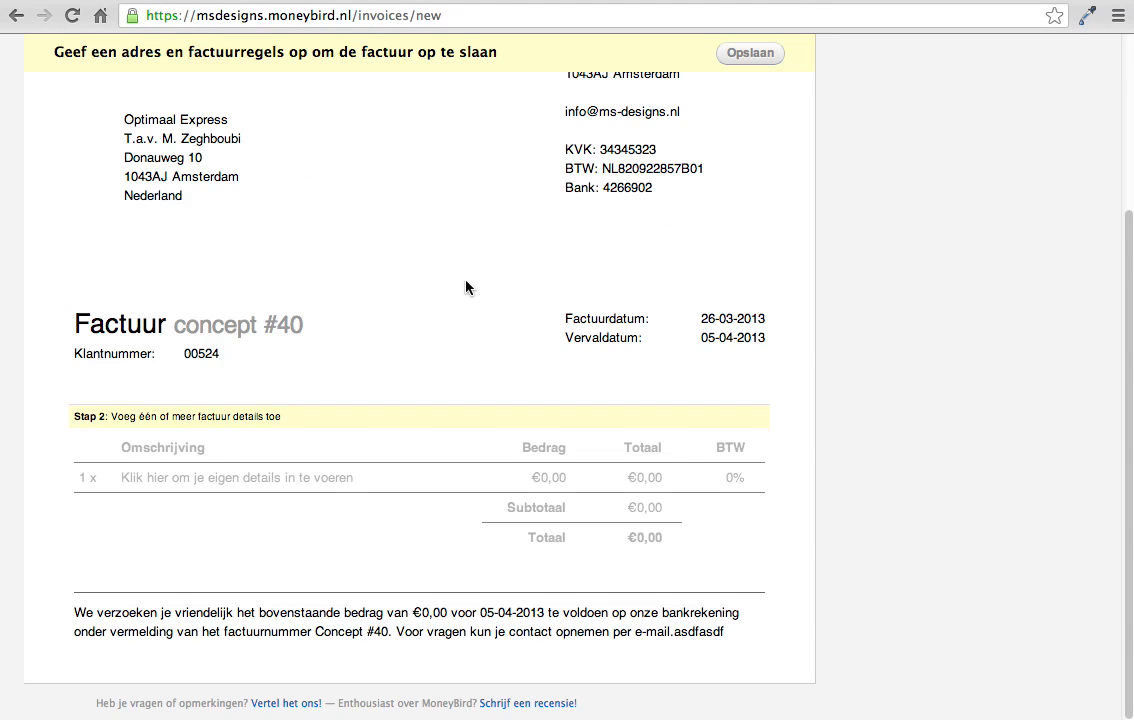
Step: Start a new MoneyBird invoice and set the existing contact Optimaal Express as its recipient
{"action": "scroll", "coordinate": [465, 287], "scroll_direction": "up", "scroll_amount": 5}
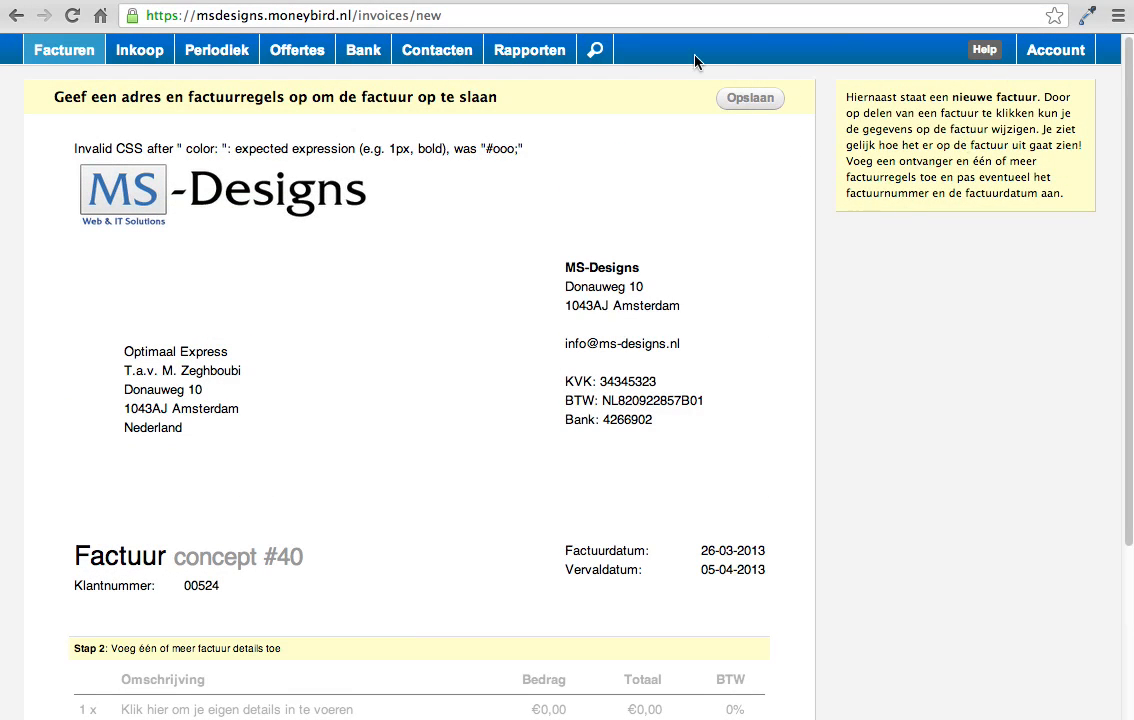
{"action": "left_click", "coordinate": [71, 52]}
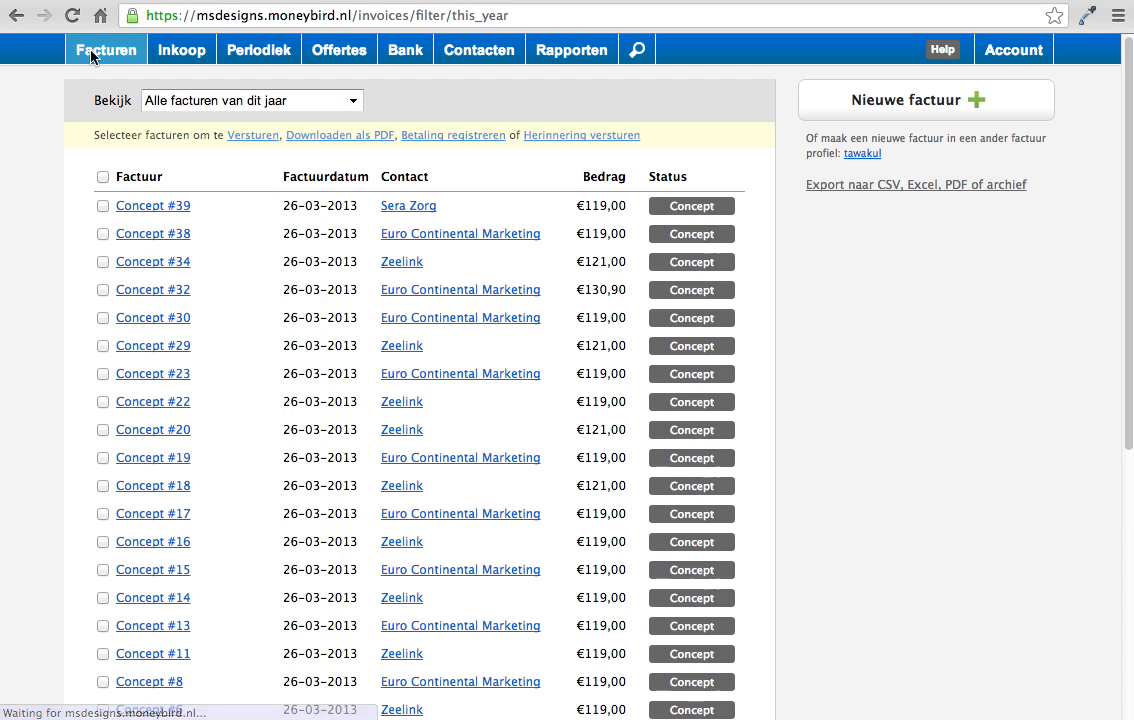
{"action": "left_click", "coordinate": [943, 104]}
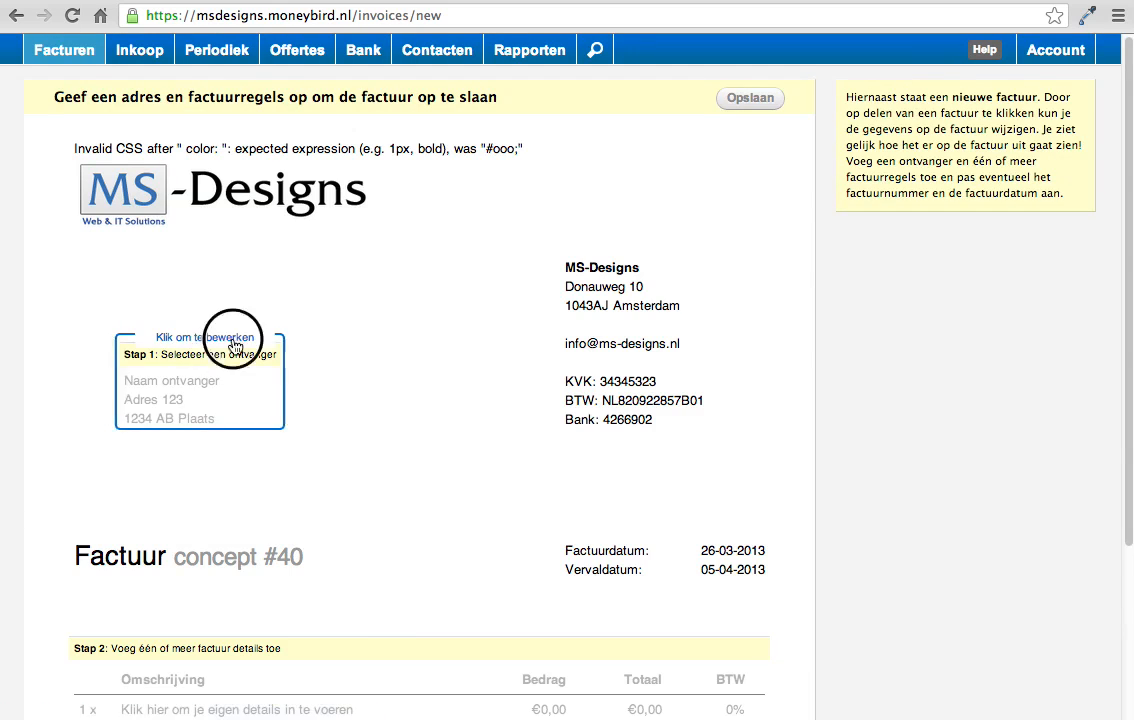
{"action": "left_click", "coordinate": [235, 355]}
{"action": "left_click", "coordinate": [339, 357]}
{"action": "type", "text": "opt"}
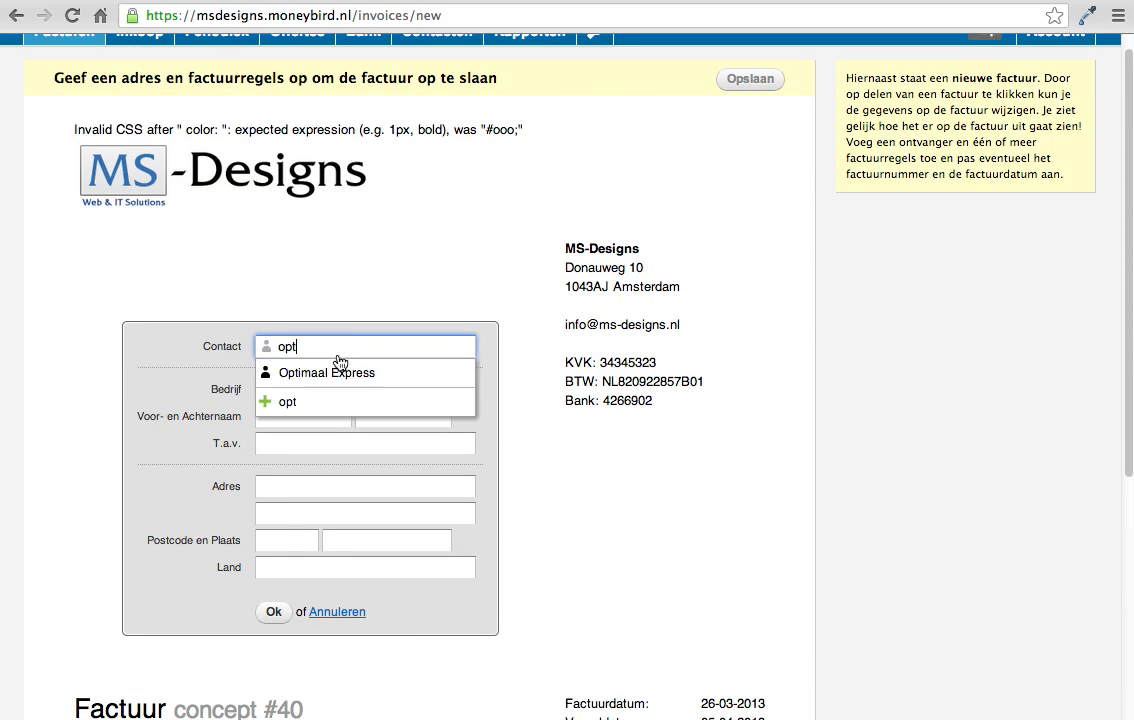
{"action": "left_click", "coordinate": [323, 383]}
{"action": "scroll", "coordinate": [323, 383], "scroll_direction": "down", "scroll_amount": 3}
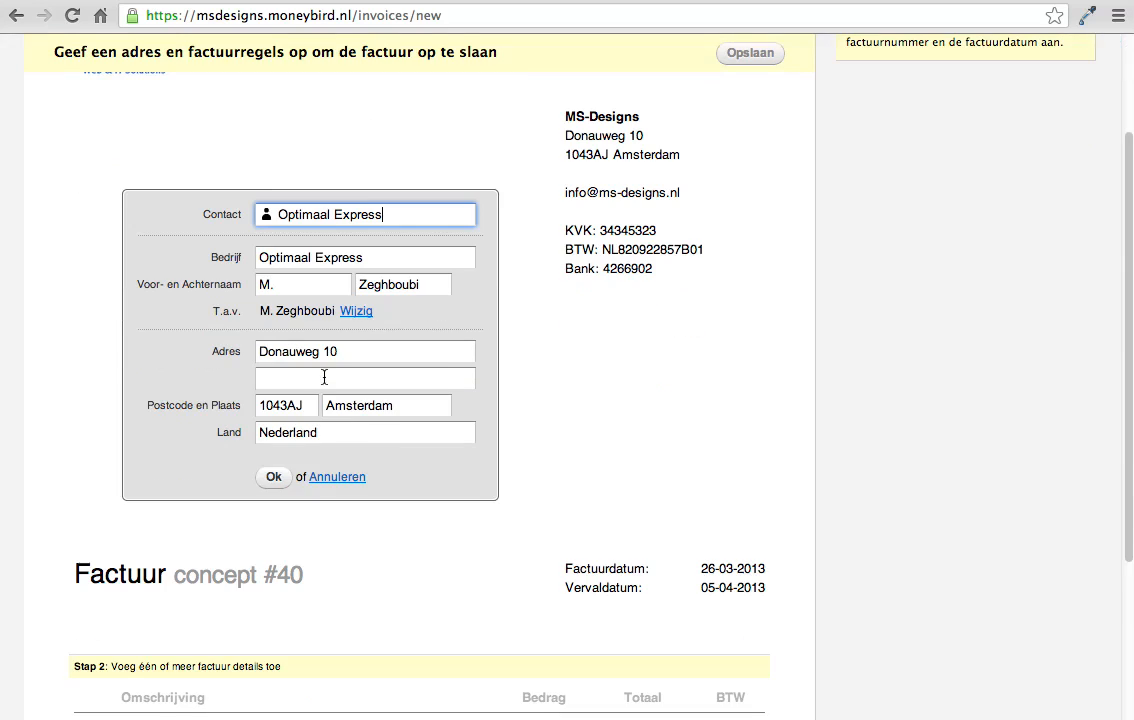
{"action": "left_click", "coordinate": [278, 478]}
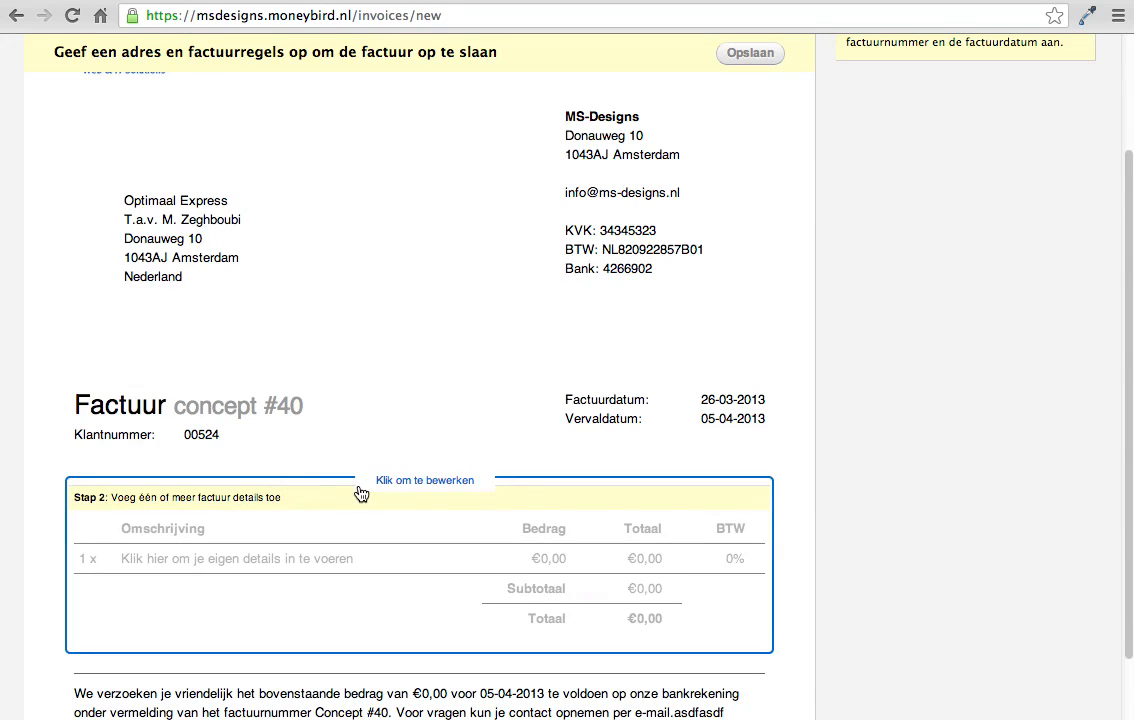
Step: Add one invoice line "ipad" with an amount of 100 EUR, and save the invoice
{"action": "left_click", "coordinate": [342, 397]}
{"action": "scroll", "coordinate": [342, 397], "scroll_direction": "down", "scroll_amount": 1}
{"action": "left_click", "coordinate": [382, 638]}
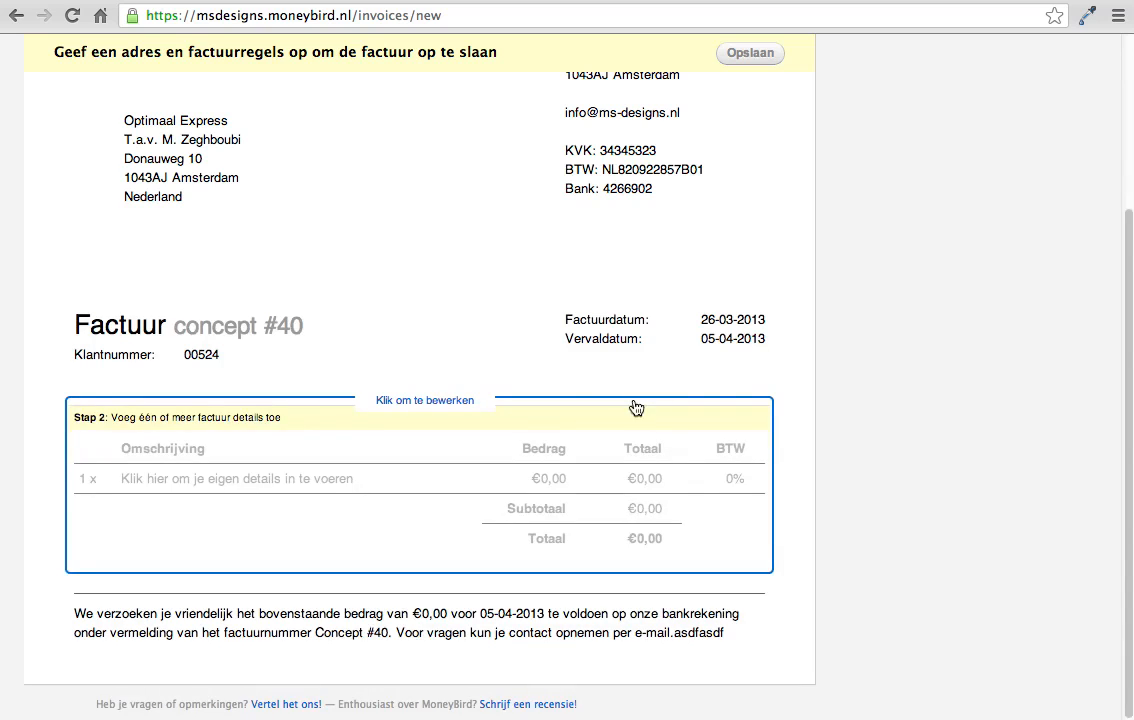
{"action": "left_click", "coordinate": [430, 461]}
{"action": "left_click", "coordinate": [320, 334]}
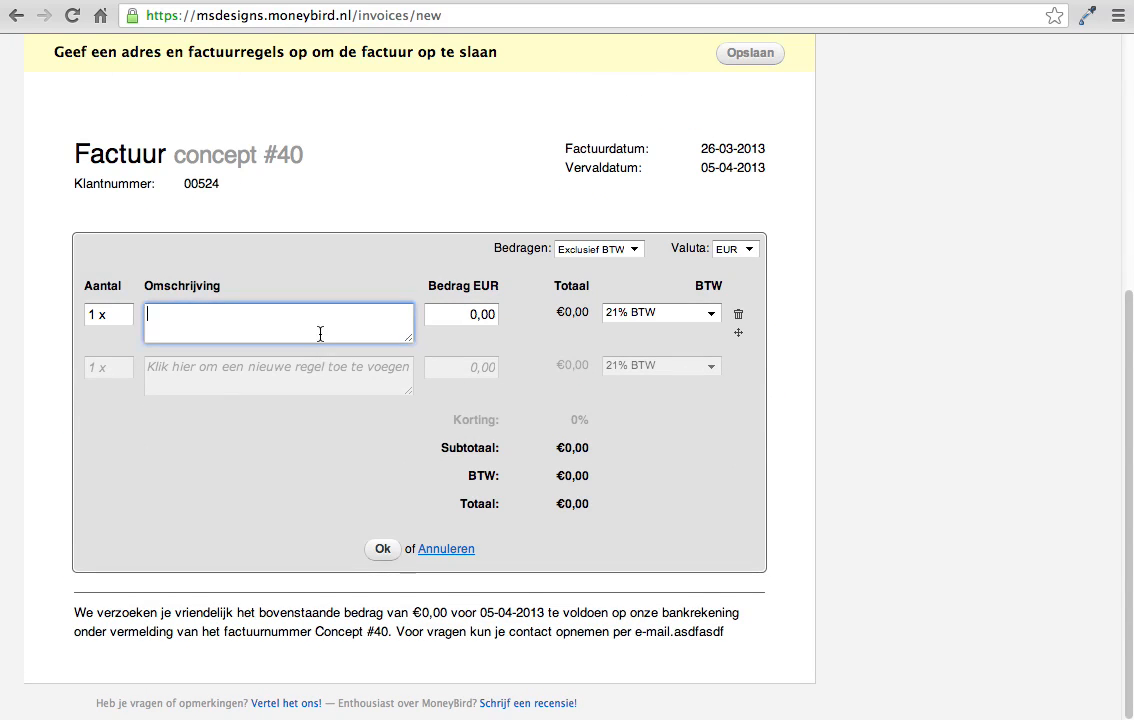
{"action": "type", "text": "ipad"}
{"action": "left_click", "coordinate": [462, 318]}
{"action": "type", "text": "100"}
{"action": "left_click", "coordinate": [378, 548]}
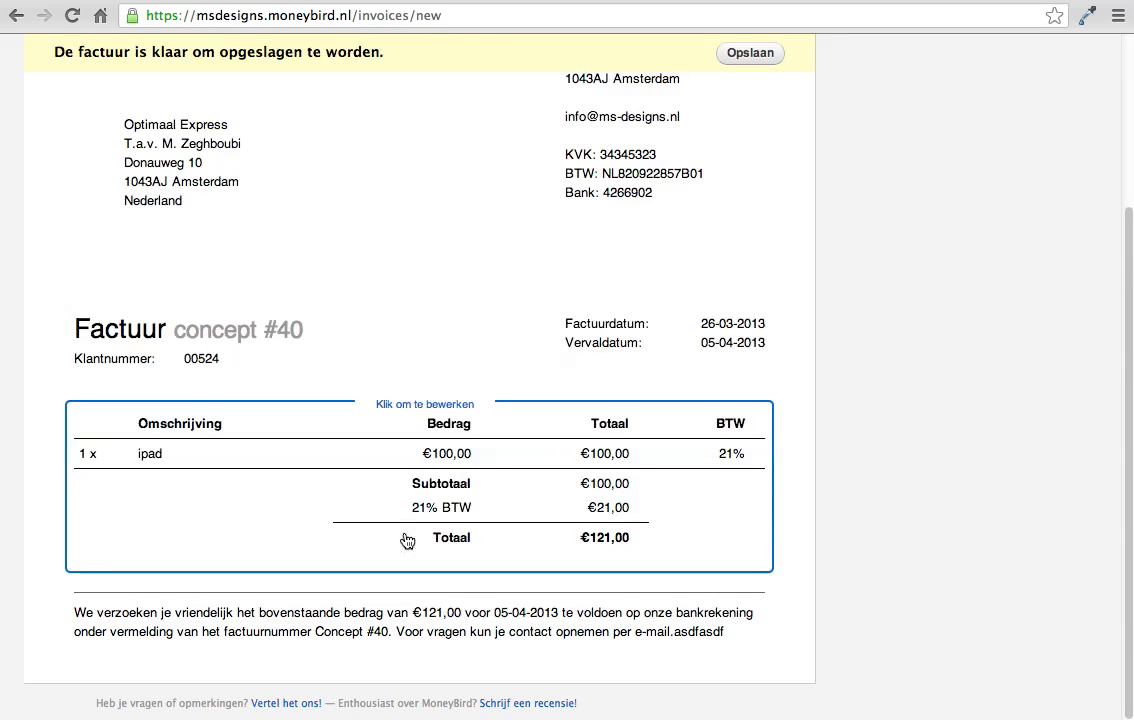
{"action": "scroll", "coordinate": [690, 358], "scroll_direction": "up", "scroll_amount": 3}
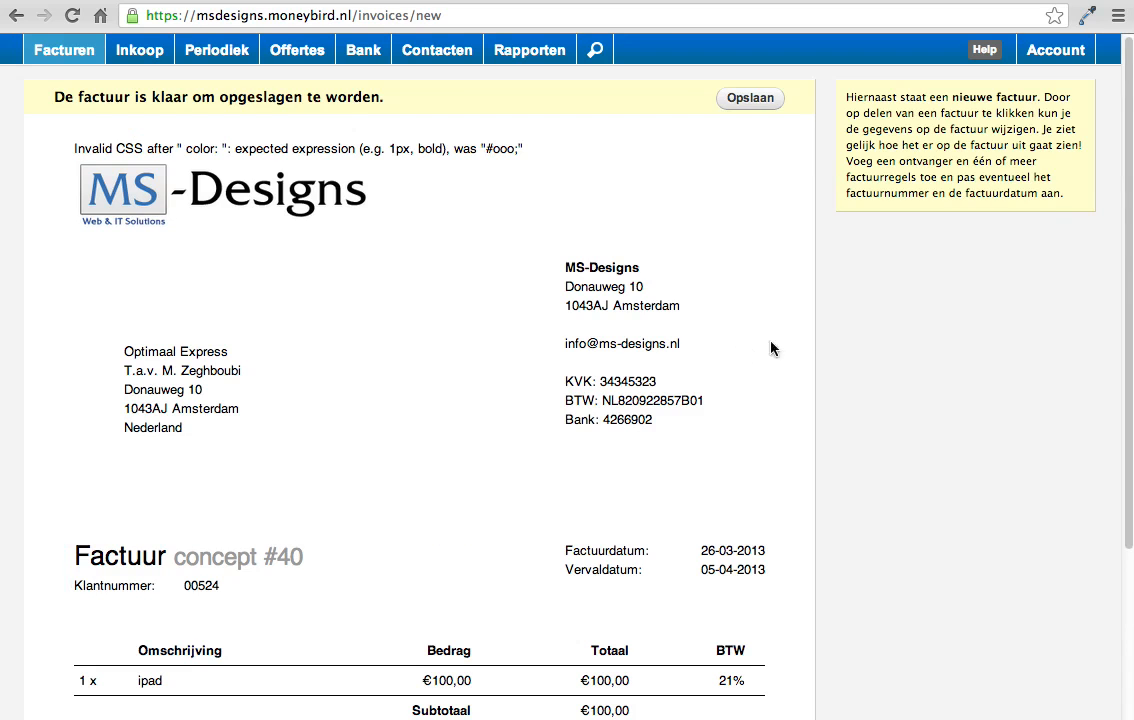
{"action": "left_click", "coordinate": [759, 103]}
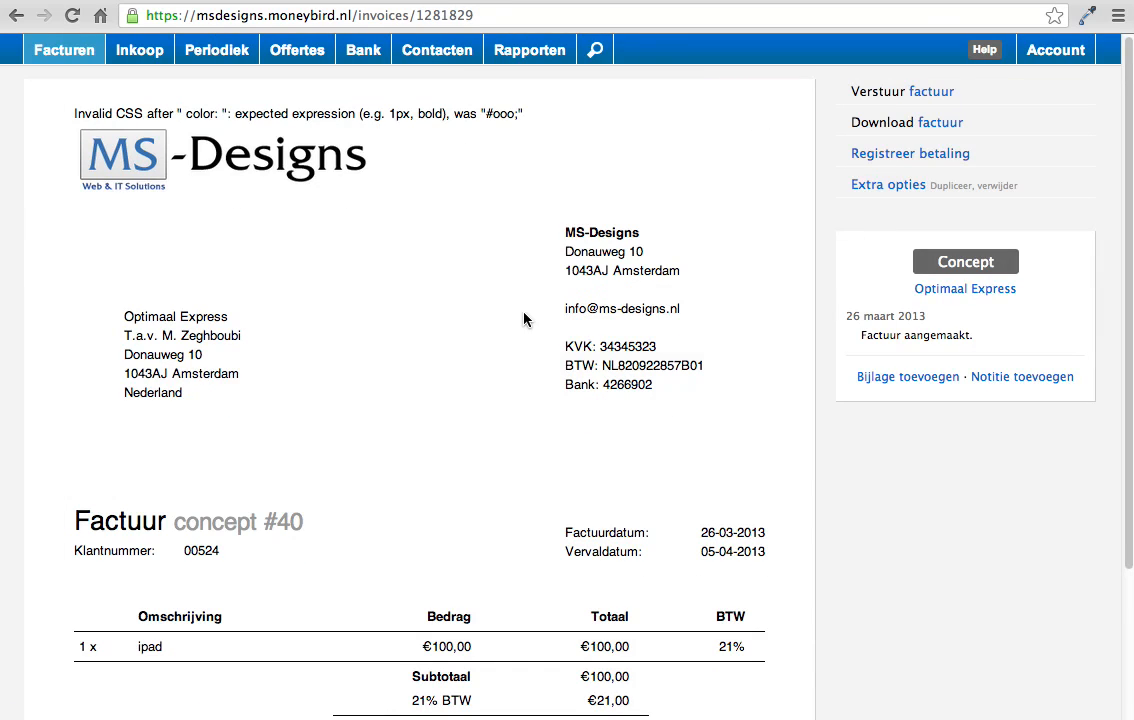
Step: Send the saved invoice by e-mail, replacing the customer's address with the recipient's own e-mail address and keeping the default message
{"action": "scroll", "coordinate": [405, 400], "scroll_direction": "down", "scroll_amount": 3}
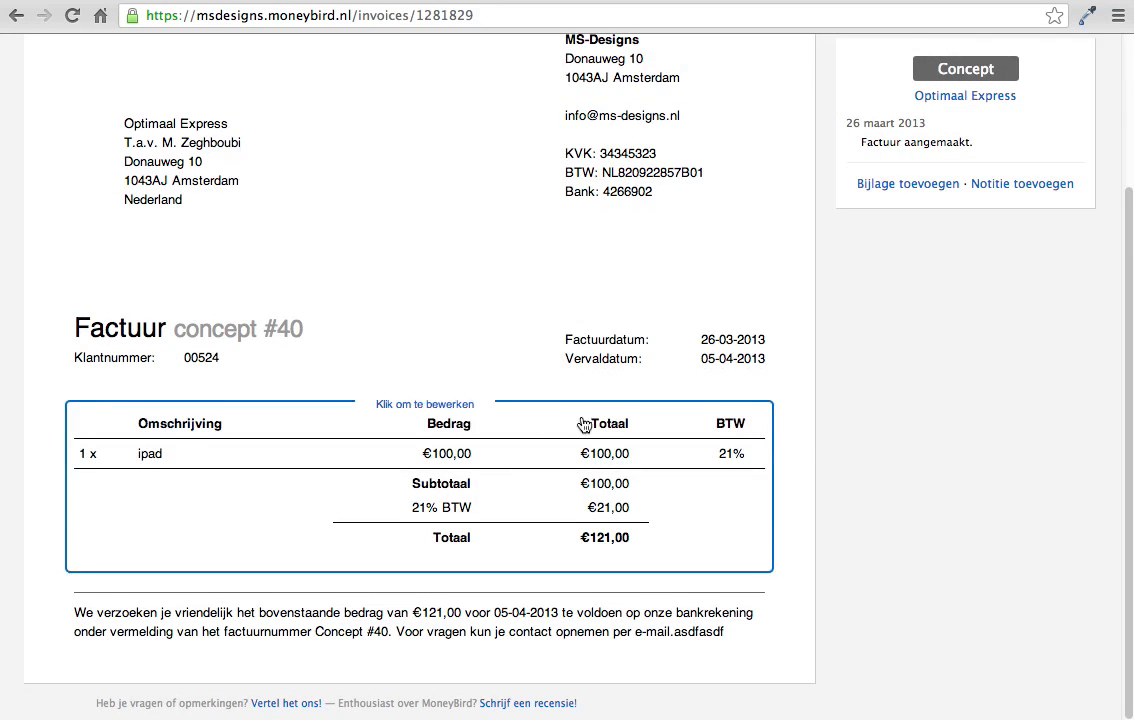
{"action": "scroll", "coordinate": [585, 423], "scroll_direction": "up", "scroll_amount": 3}
{"action": "double_click", "coordinate": [934, 93]}
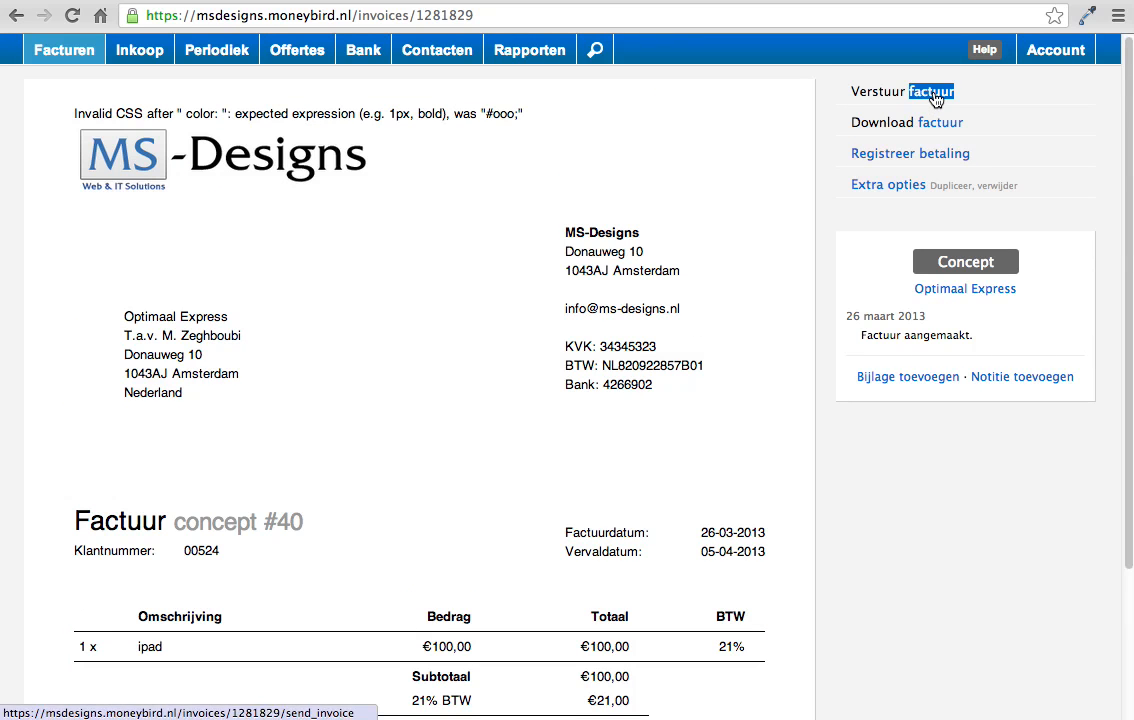
{"action": "left_click", "coordinate": [934, 93]}
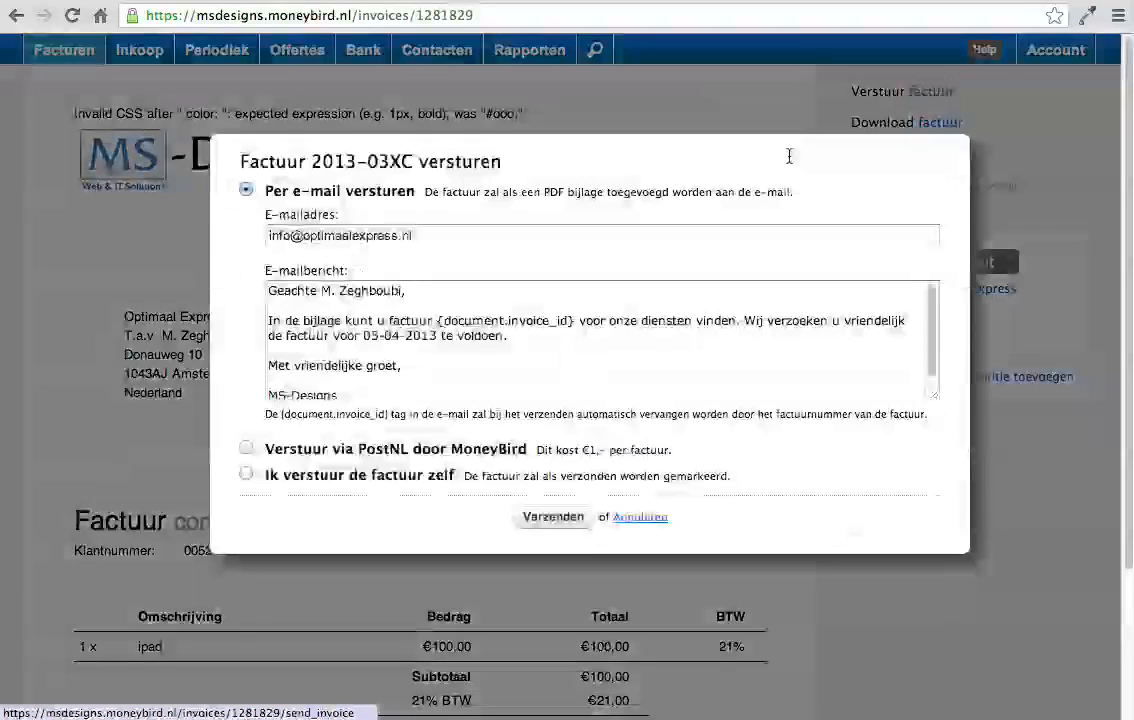
{"action": "left_click", "coordinate": [415, 234]}
{"action": "triple_click", "coordinate": [415, 234]}
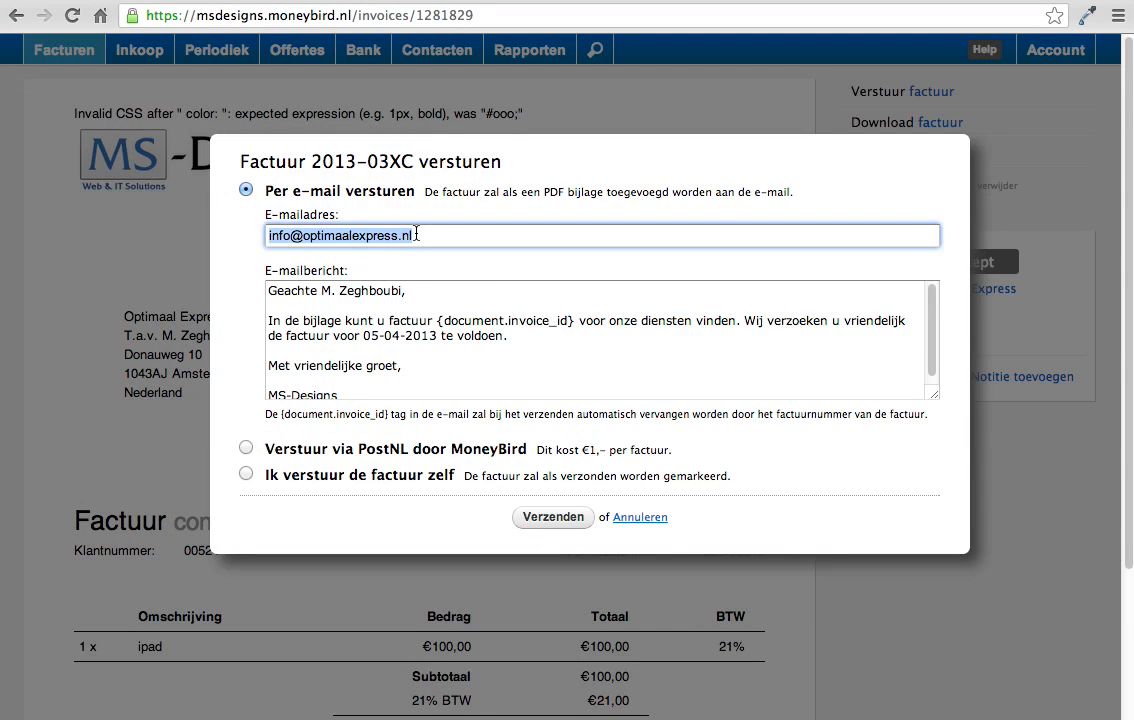
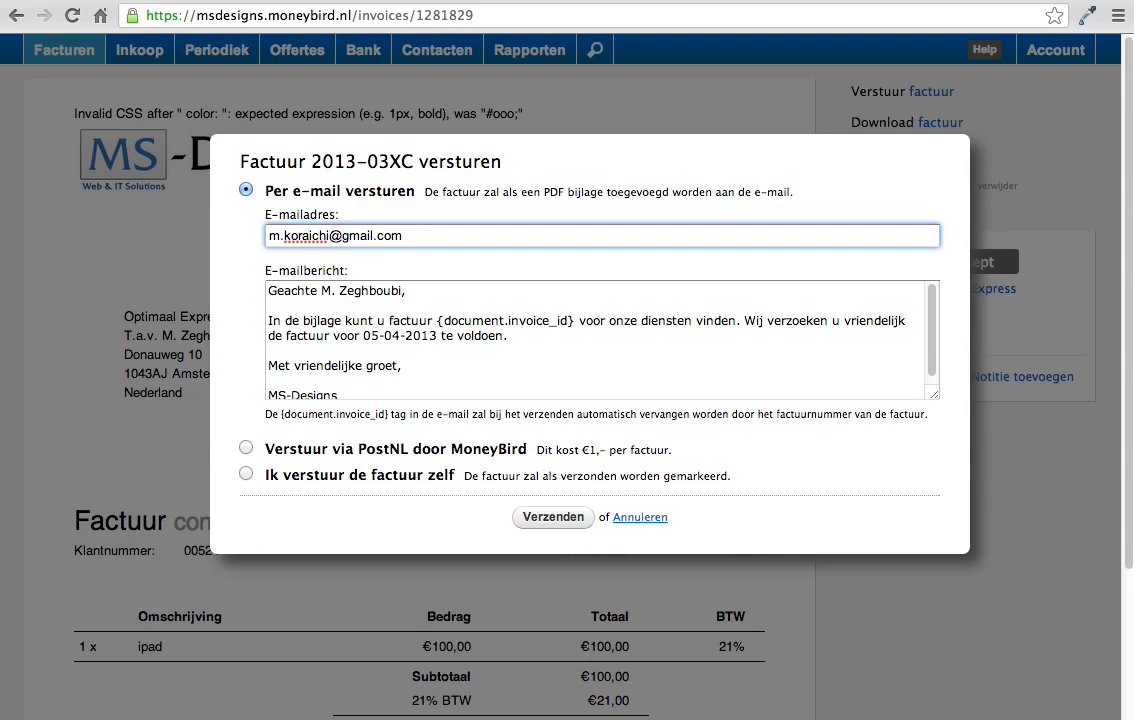
{"action": "left_click", "coordinate": [549, 518]}
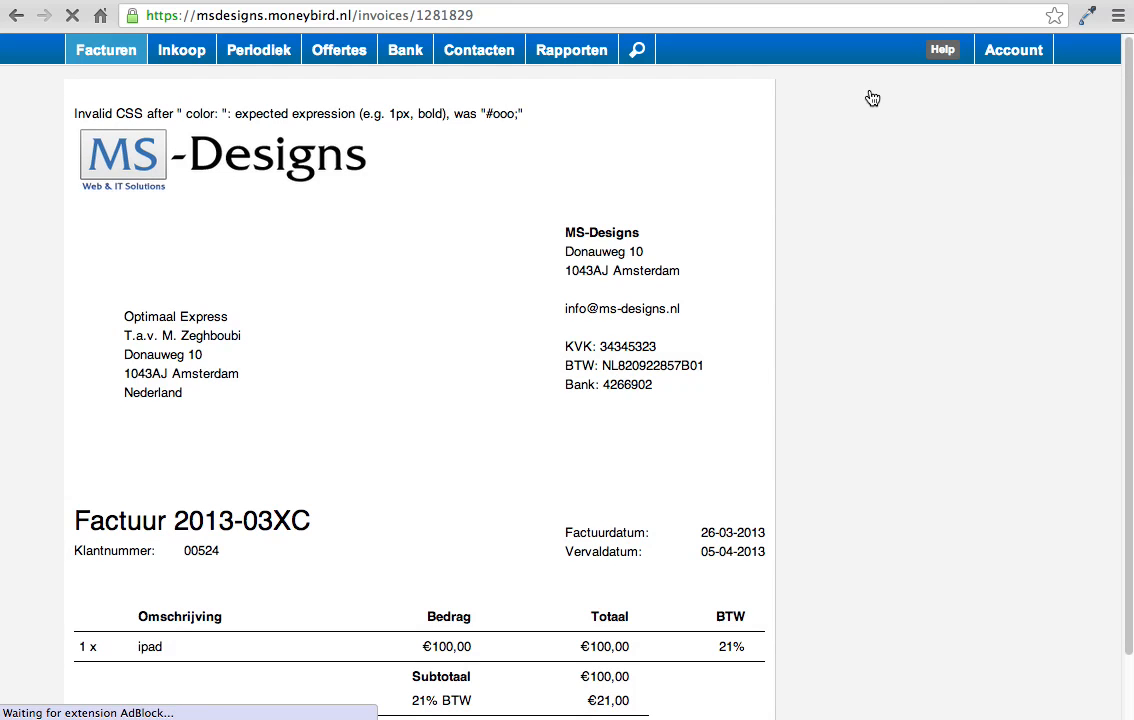
Step: Switch to Gmail, refresh the inbox and examine the message of the invoice email received from MS-Designs
{"action": "left_click", "coordinate": [969, 1]}
{"action": "left_click", "coordinate": [77, 204]}
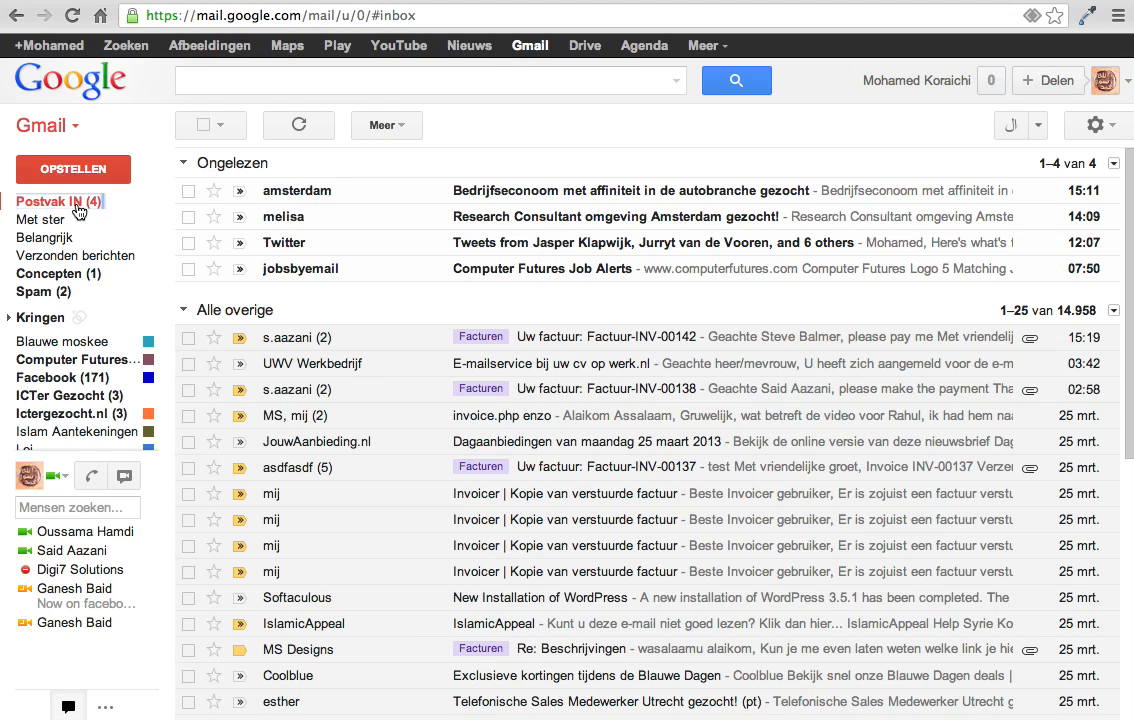
{"action": "left_click", "coordinate": [79, 211]}
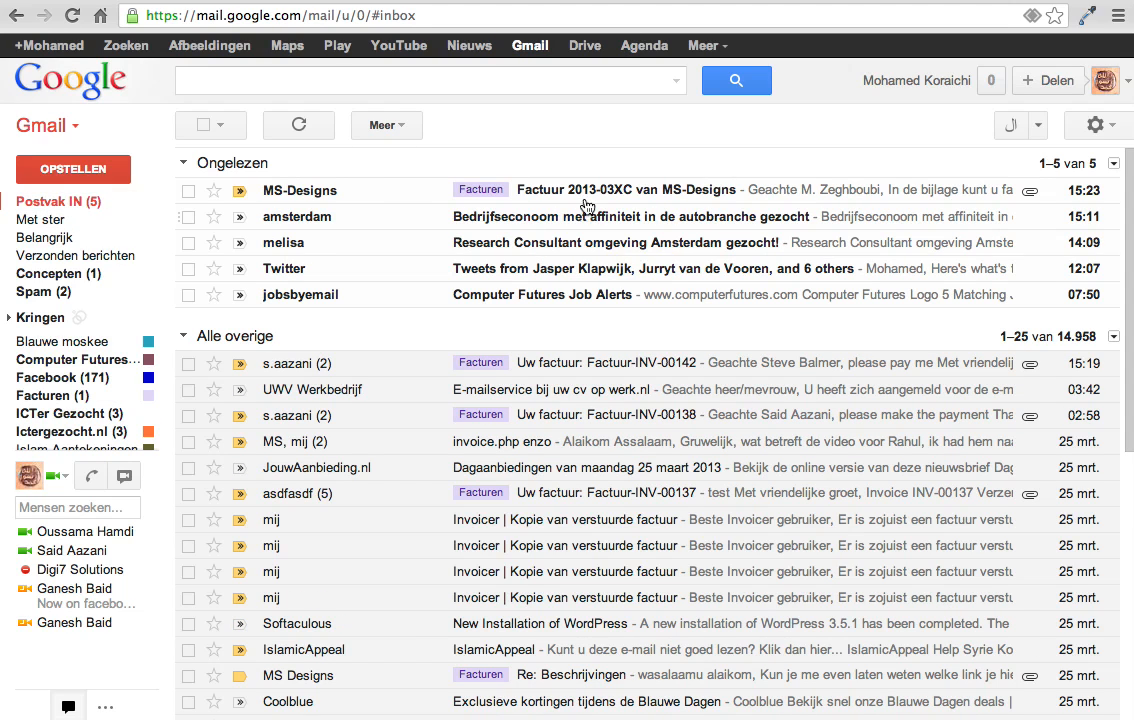
{"action": "left_click", "coordinate": [592, 195]}
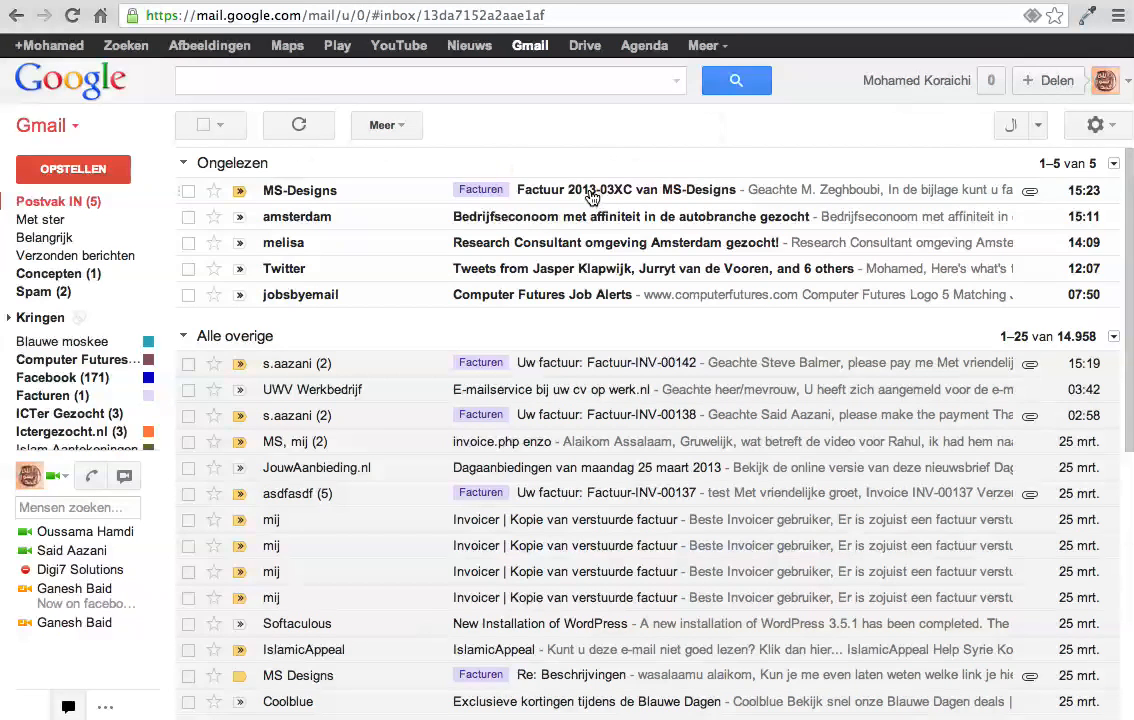
{"action": "left_click_drag", "start_coordinate": [324, 304], "coordinate": [206, 289]}
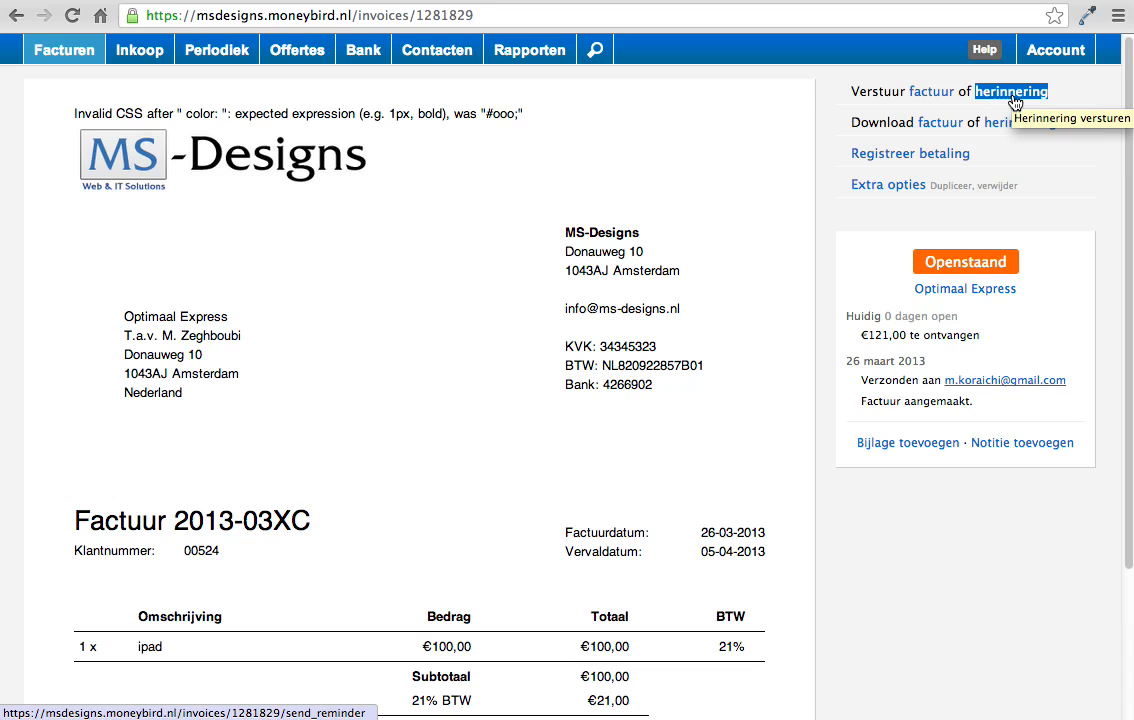
Step: Return to MoneyBird and examine the default reminder message for invoice 2013-03XC, leaving the form without sending it
{"action": "left_click", "coordinate": [1014, 99]}
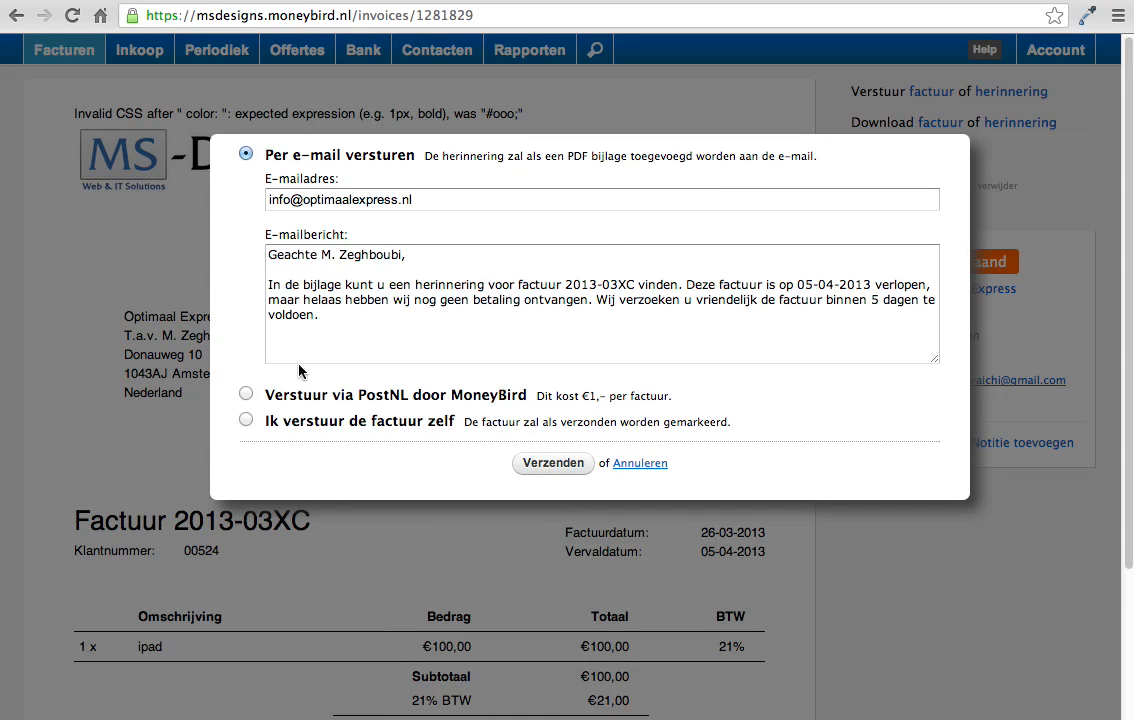
{"action": "left_click_drag", "start_coordinate": [317, 315], "coordinate": [266, 280]}
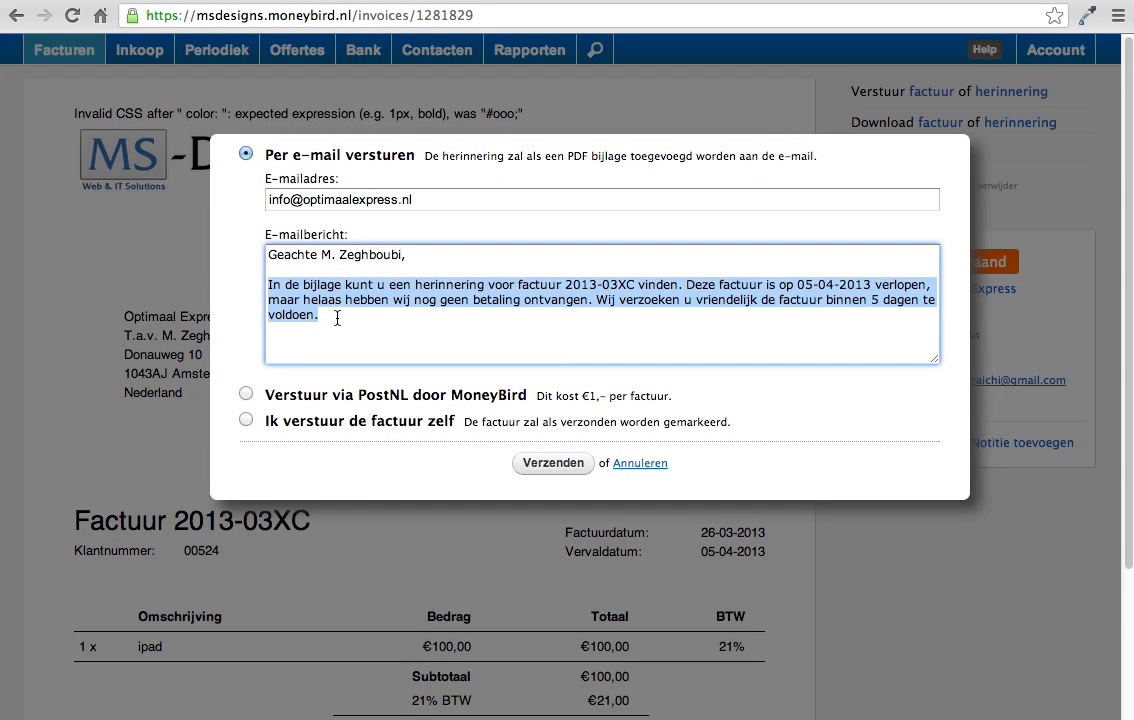
{"action": "left_click", "coordinate": [328, 320]}
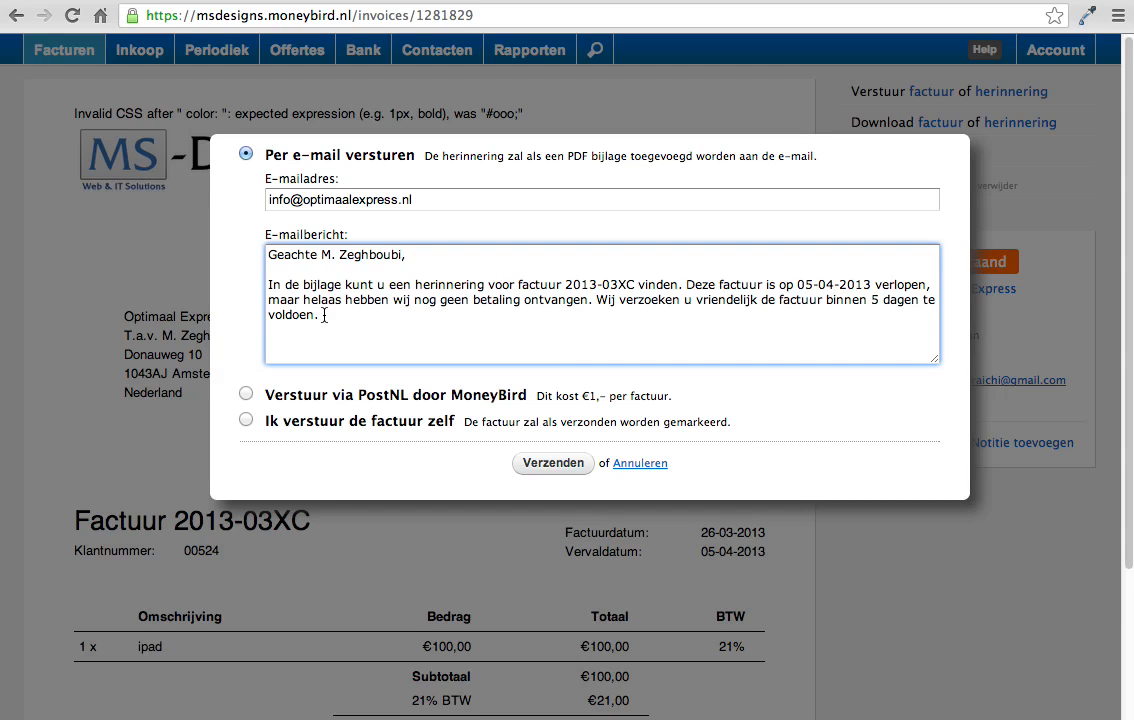
{"action": "left_click", "coordinate": [268, 284], "text": "shift"}
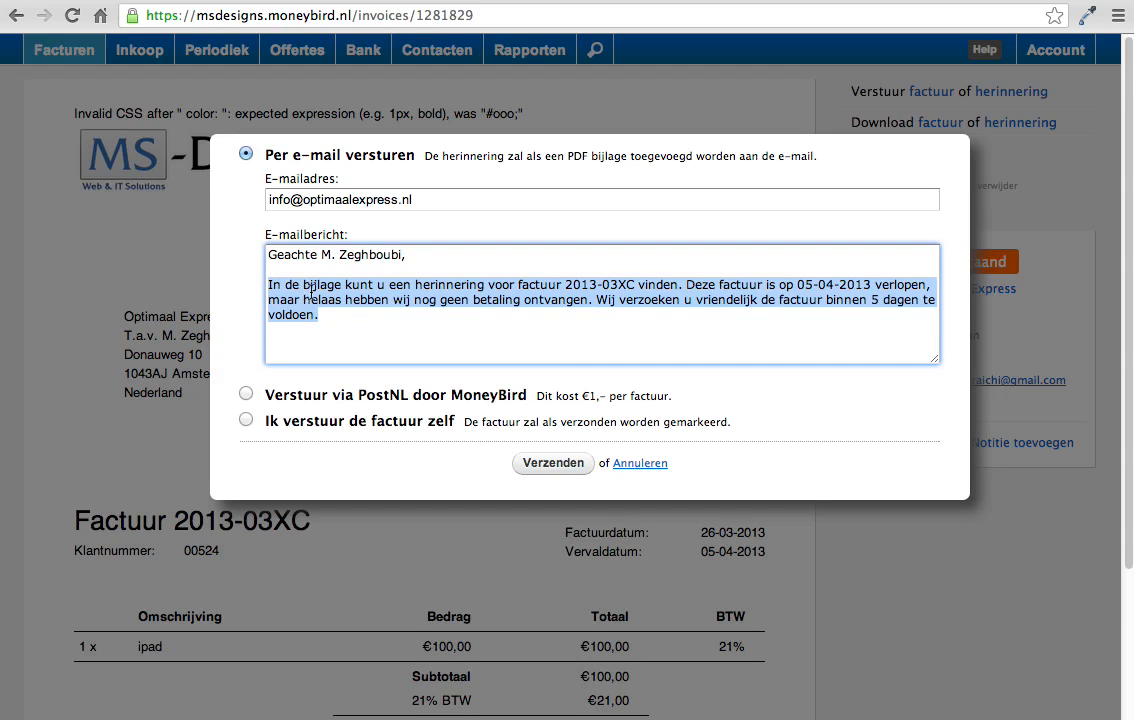
{"action": "left_click", "coordinate": [301, 299]}
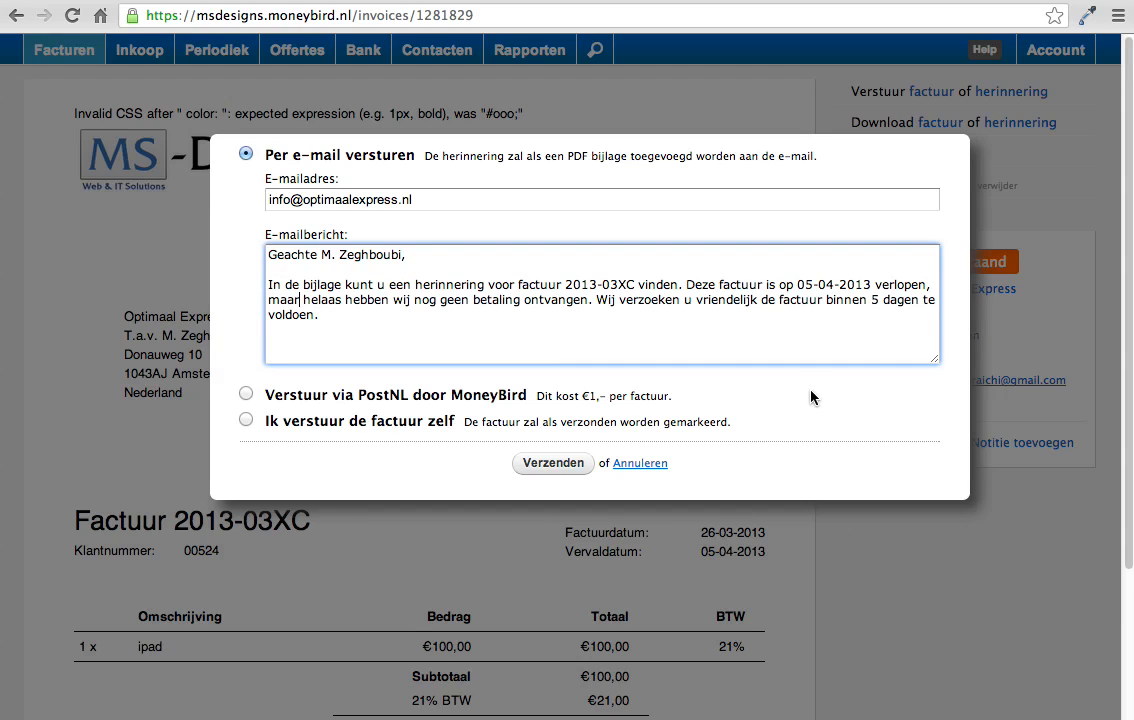
{"action": "left_click", "coordinate": [525, 284]}
{"action": "left_click", "coordinate": [642, 466]}
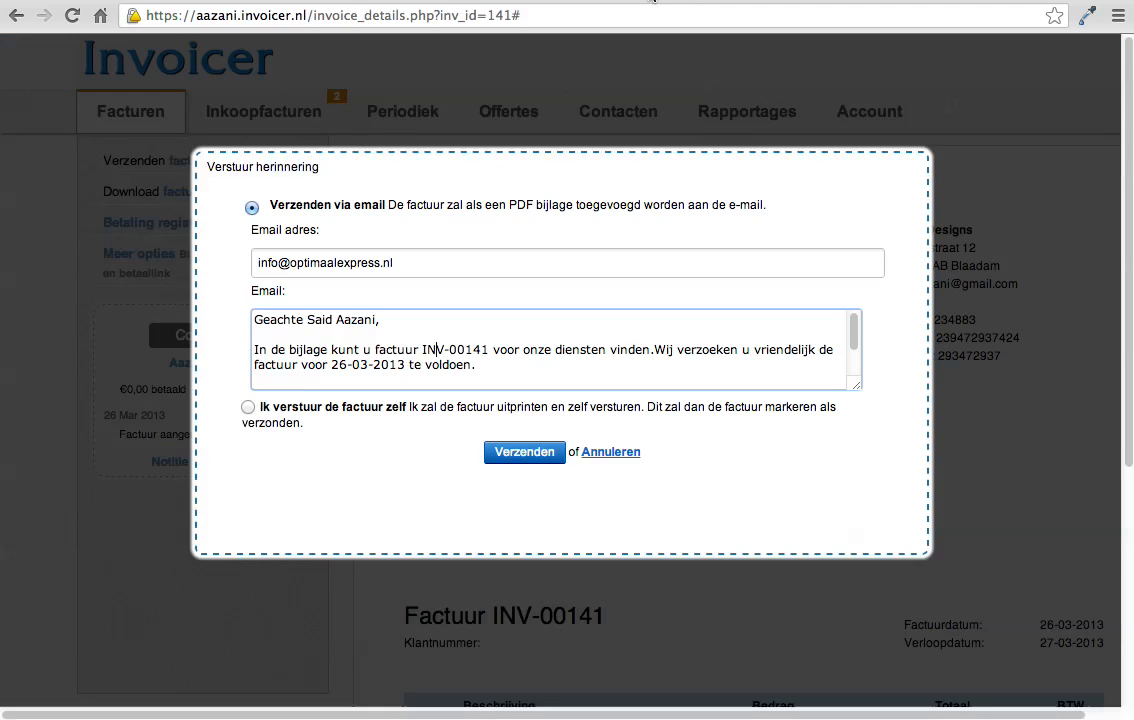
Step: Switch back to Invoicer and expand the additional options of invoice INV-00141
{"action": "left_click", "coordinate": [611, 452]}
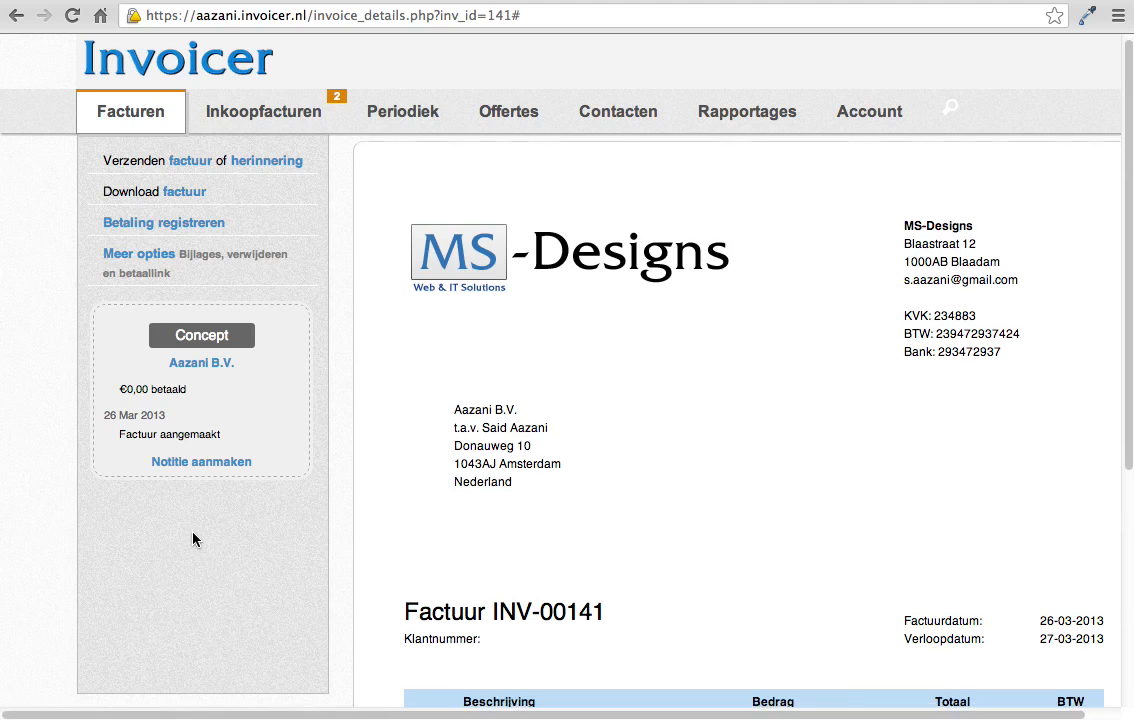
{"action": "scroll", "coordinate": [195, 537], "scroll_direction": "down", "scroll_amount": 3}
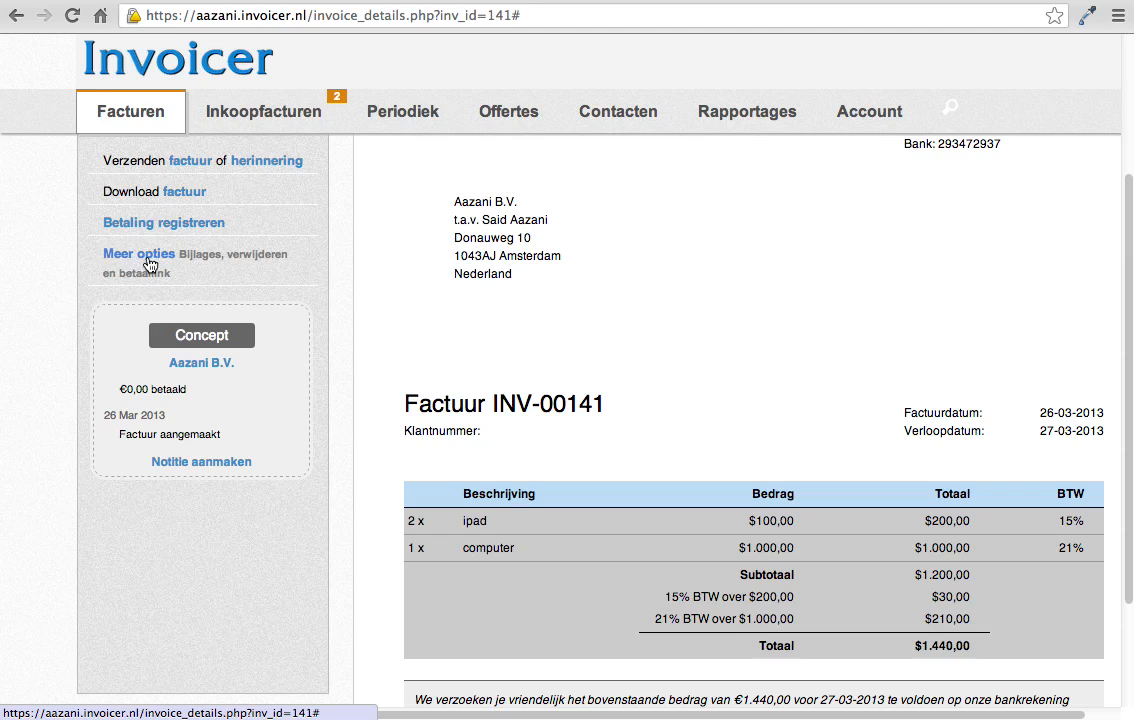
{"action": "left_click", "coordinate": [228, 263]}
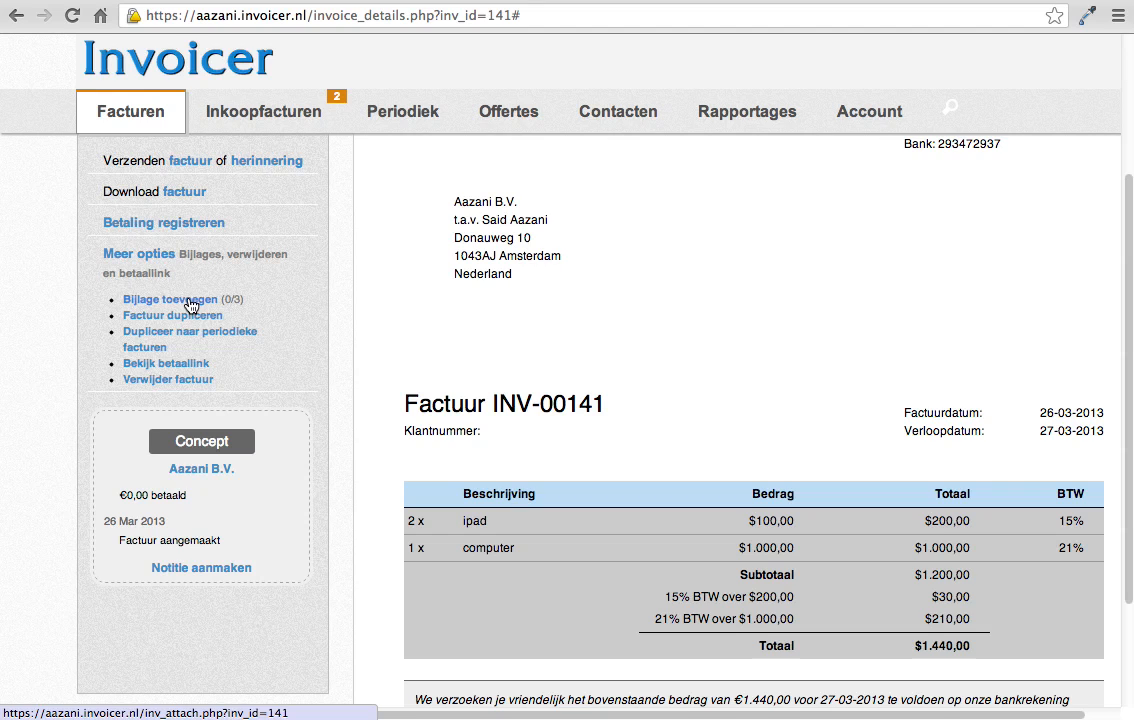
{"action": "left_click_drag", "start_coordinate": [240, 300], "coordinate": [225, 299]}
{"action": "left_click", "coordinate": [264, 297]}
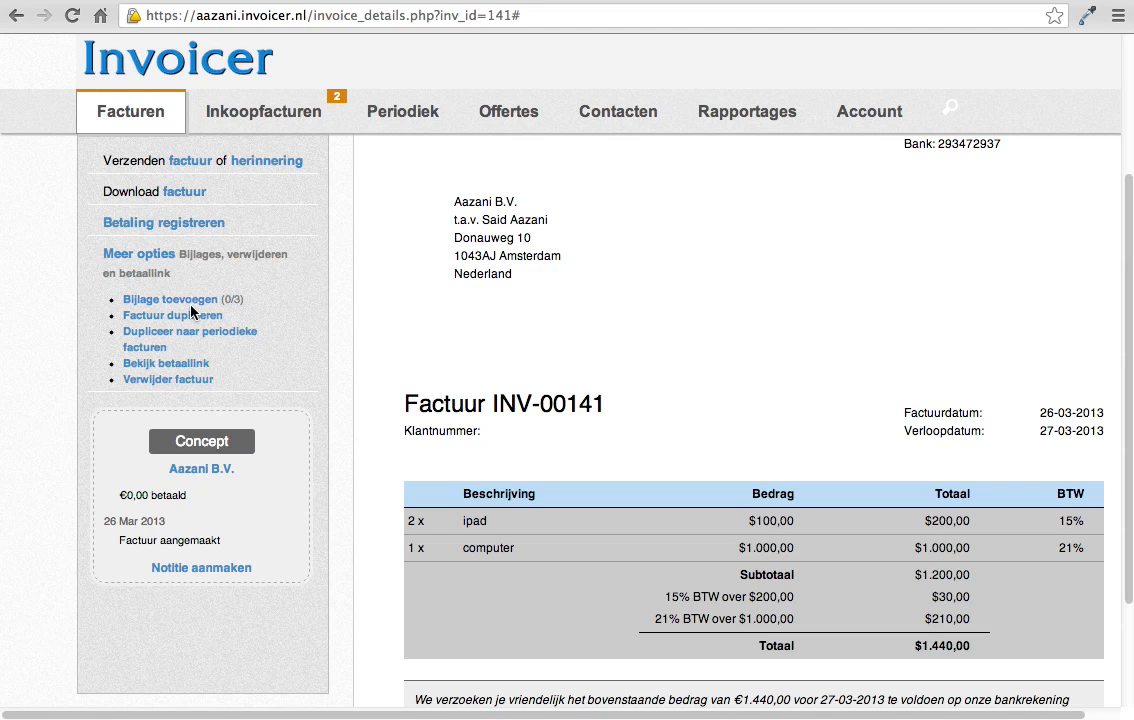
Step: Attach care4muslims-logo.png from the Desktop to invoice INV-00141 and check the attachment entry in the invoice history
{"action": "left_click", "coordinate": [190, 302]}
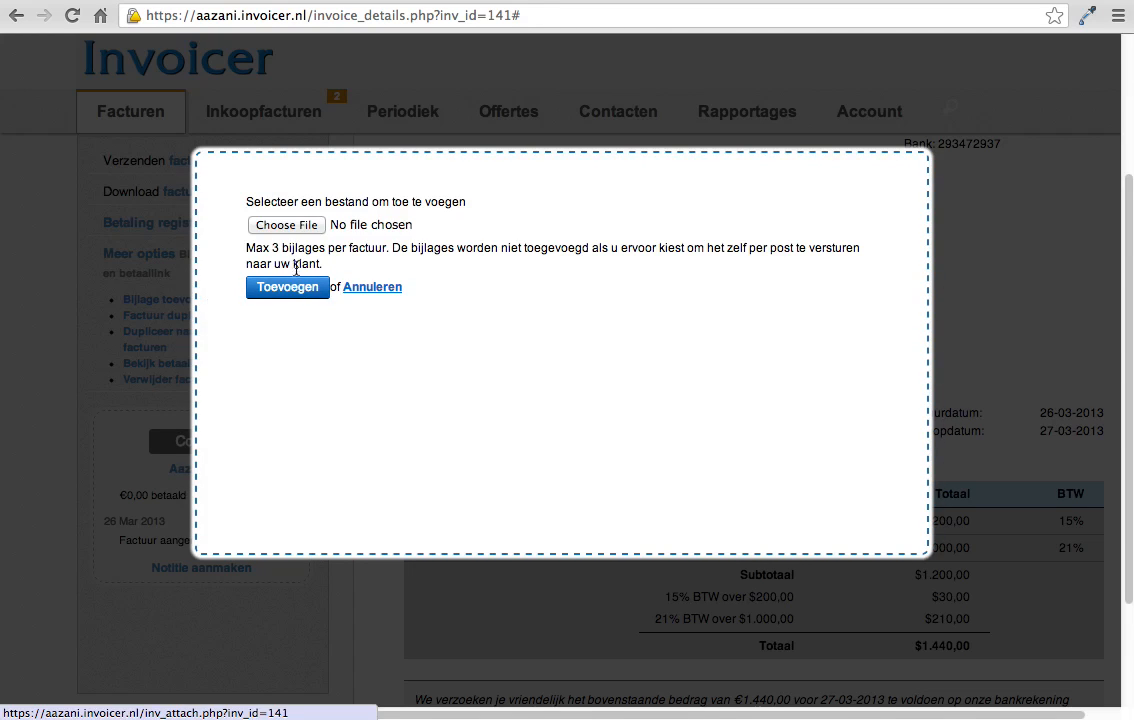
{"action": "left_click", "coordinate": [293, 226]}
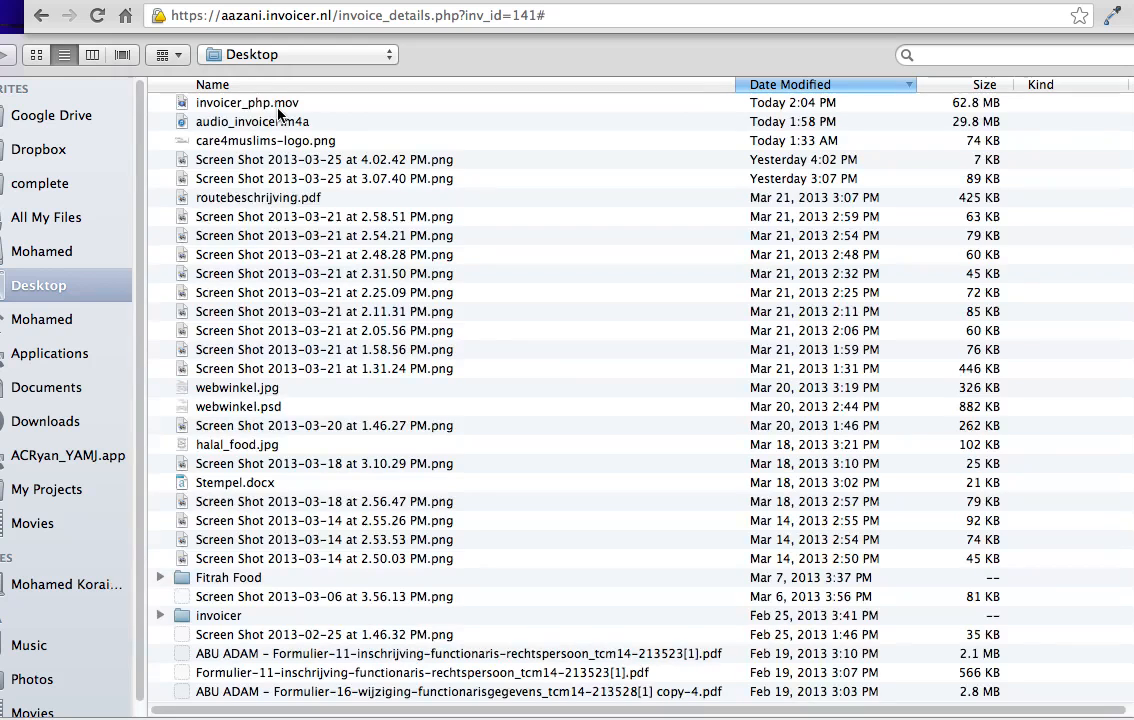
{"action": "left_click", "coordinate": [300, 141]}
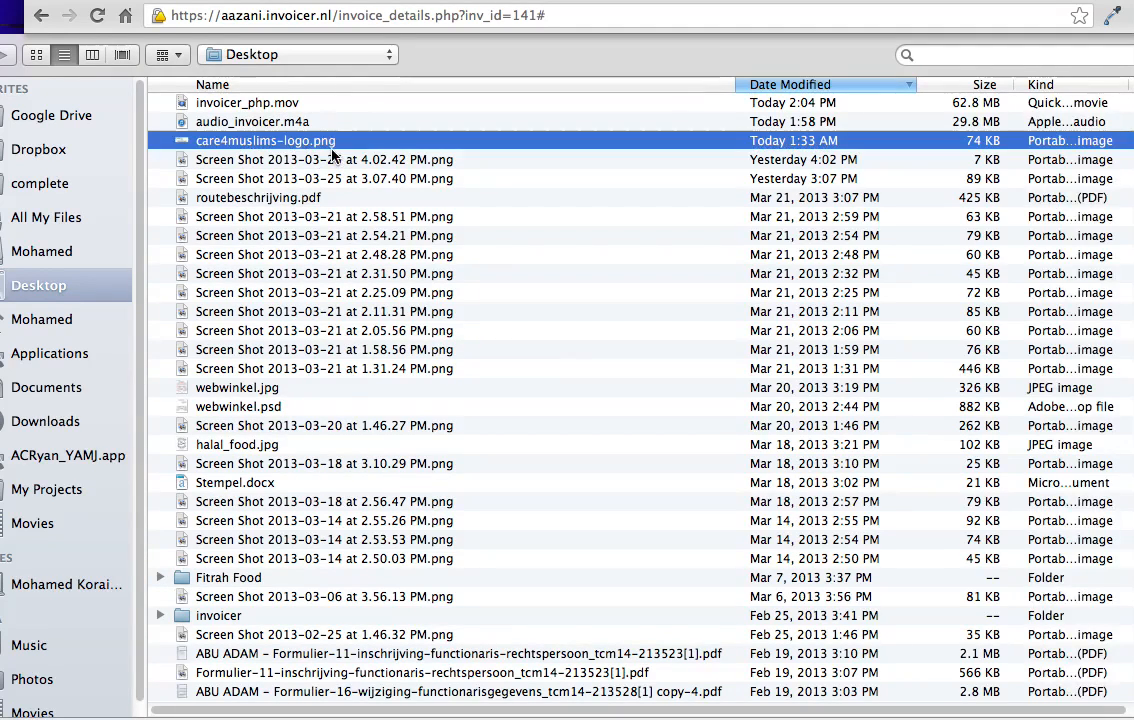
{"action": "key", "text": "Return"}
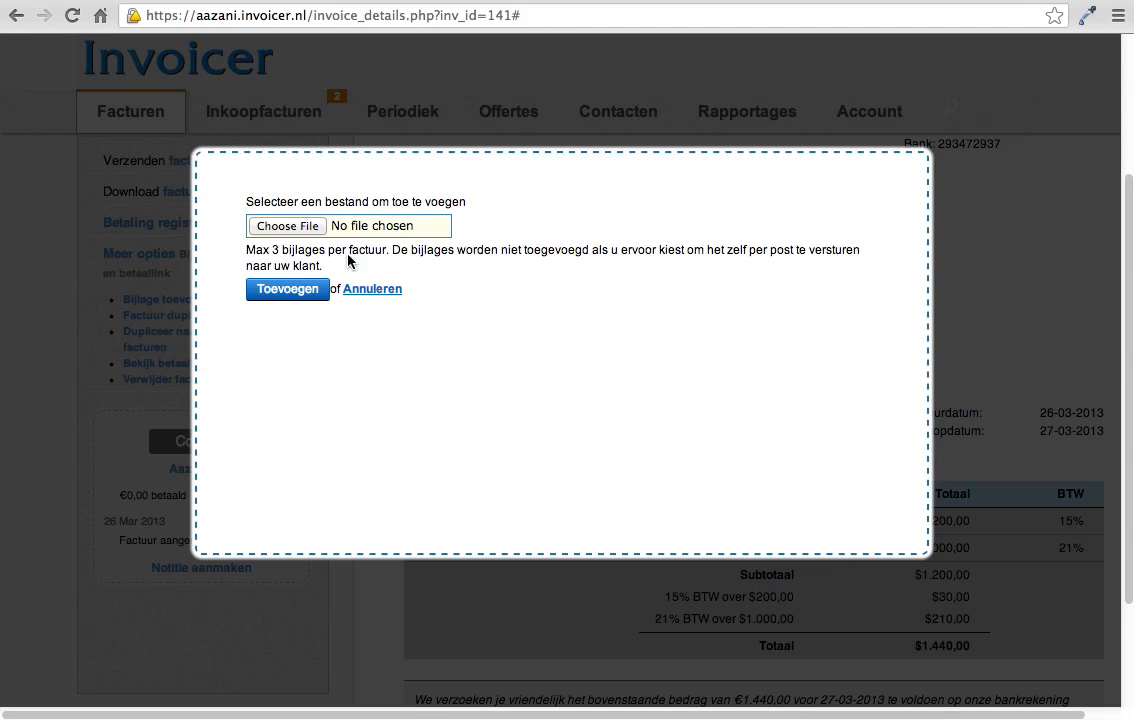
{"action": "left_click", "coordinate": [299, 292]}
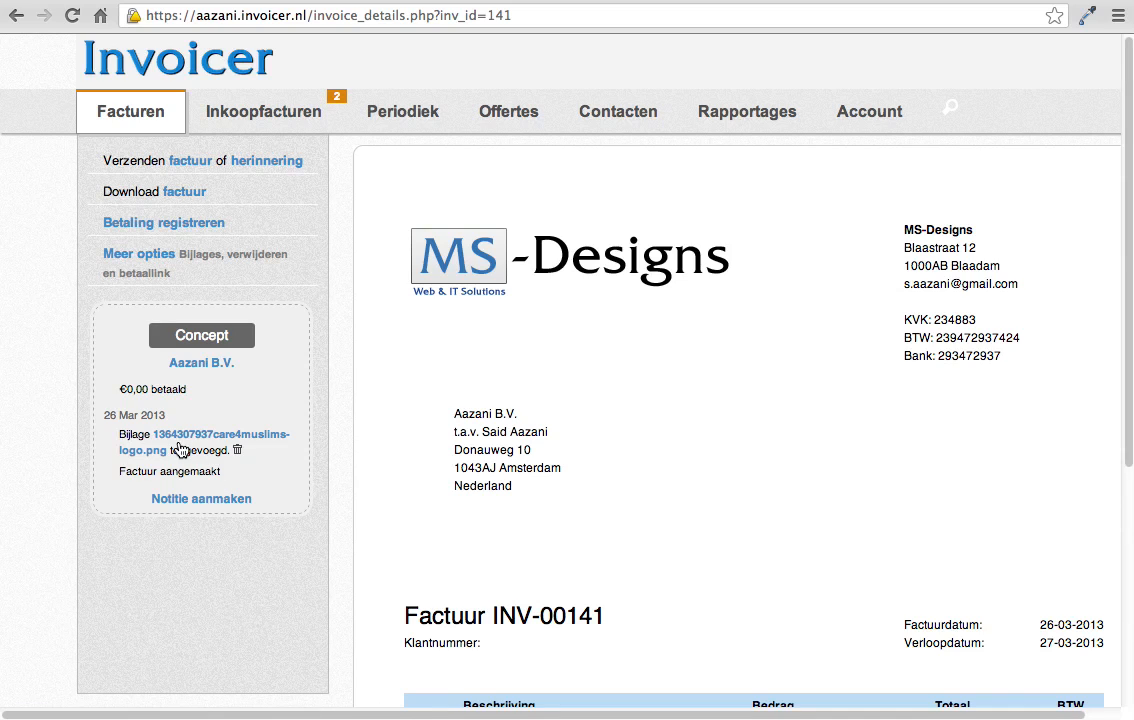
{"action": "mouse_move", "coordinate": [230, 456]}
{"action": "left_click_drag", "start_coordinate": [231, 451], "coordinate": [118, 436]}
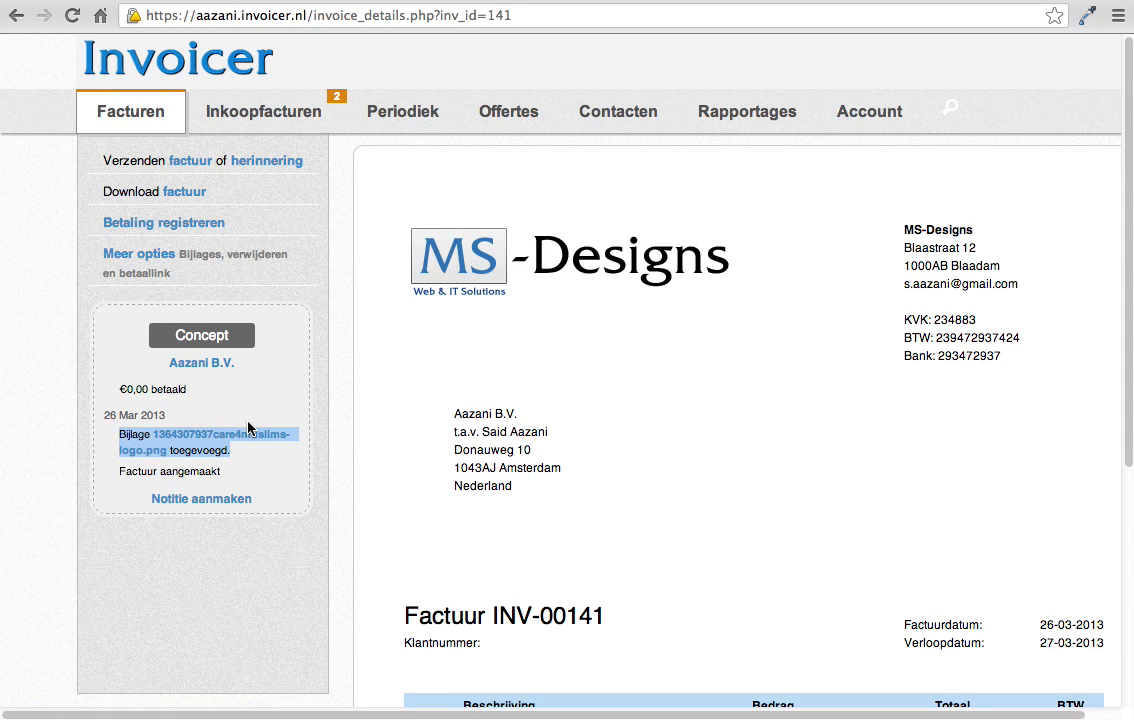
{"action": "double_click", "coordinate": [136, 437]}
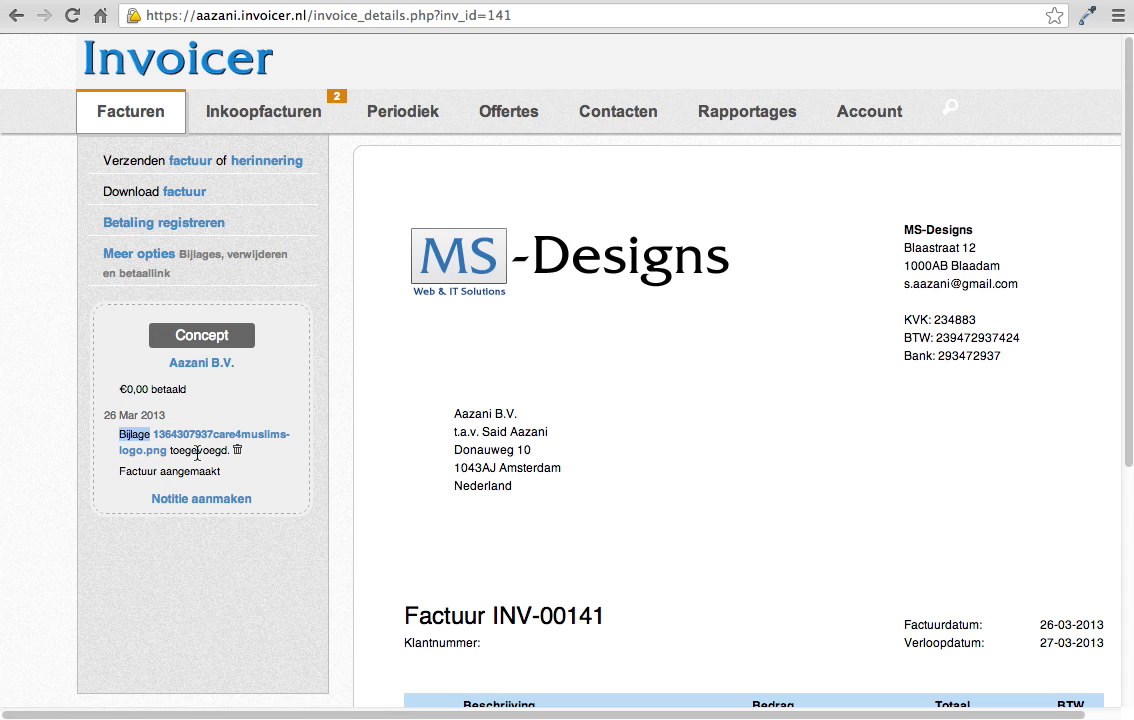
Step: Send invoice INV-00141 by e-mail to the recipient's own e-mail address, keeping the default message
{"action": "left_click", "coordinate": [185, 163]}
{"action": "left_click", "coordinate": [344, 271]}
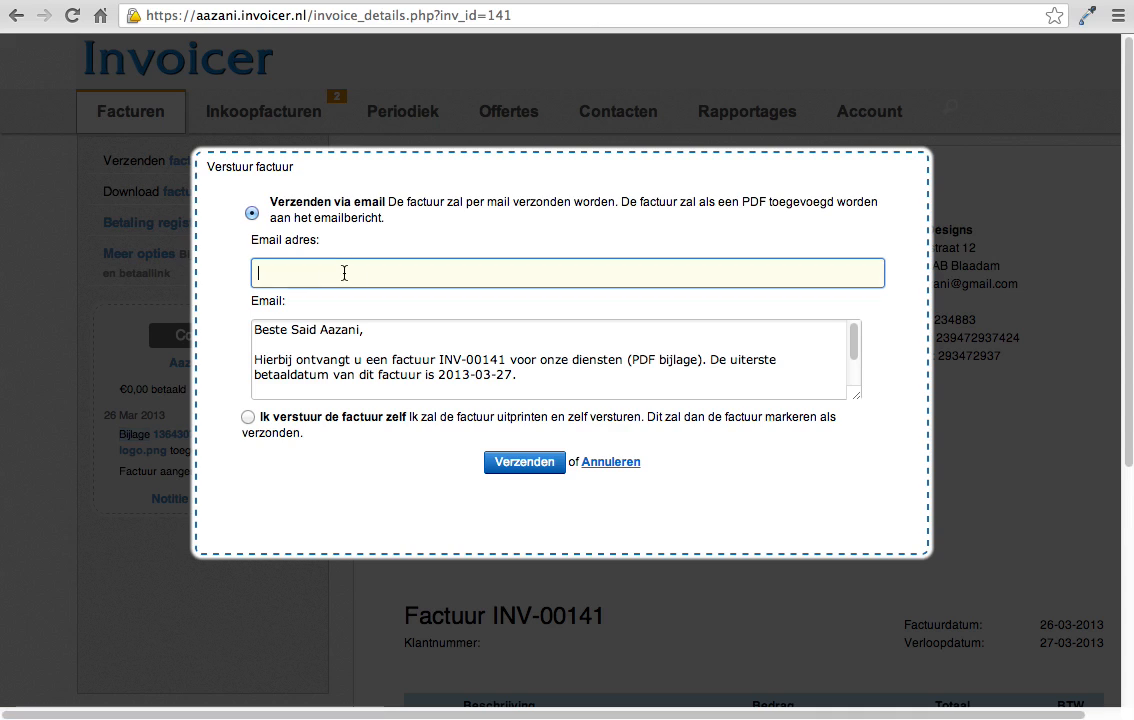
{"action": "type", "text": "m"}
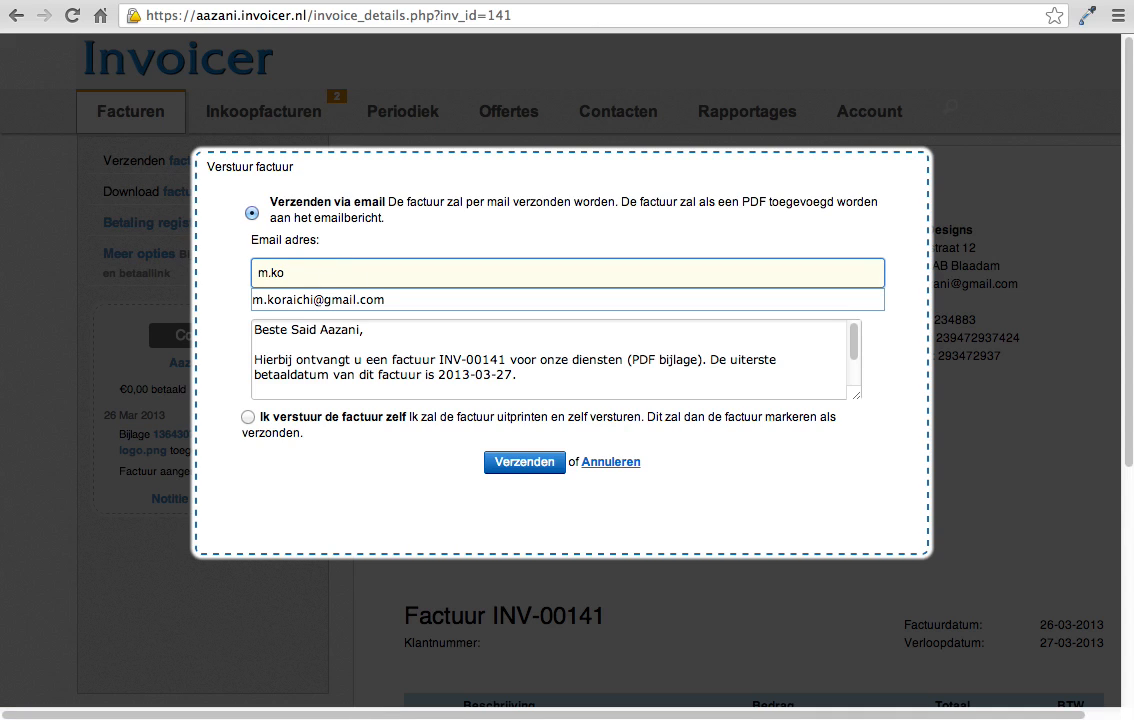
{"action": "type", "text": ".ko"}
{"action": "key", "text": "Down"}
{"action": "key", "text": "Return"}
{"action": "left_click", "coordinate": [527, 469]}
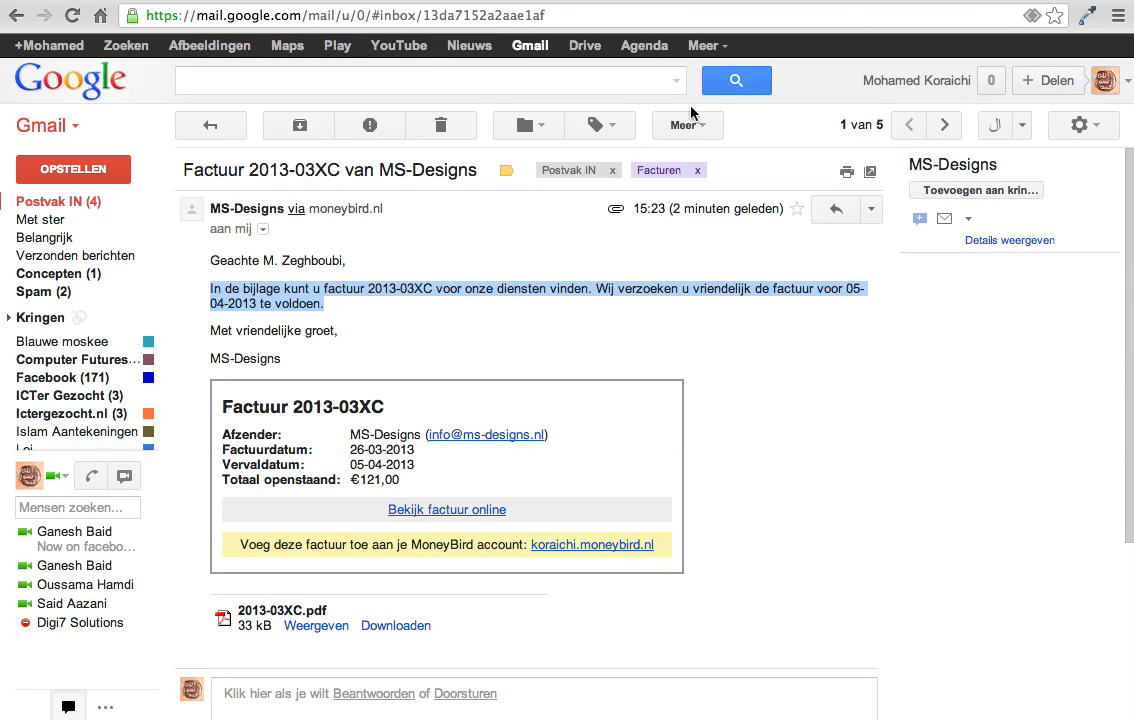
Step: Switch to Gmail, open the received message for Factuur-INV-00141 and examine its attachments, invoice date and due date
{"action": "left_click", "coordinate": [78, 201]}
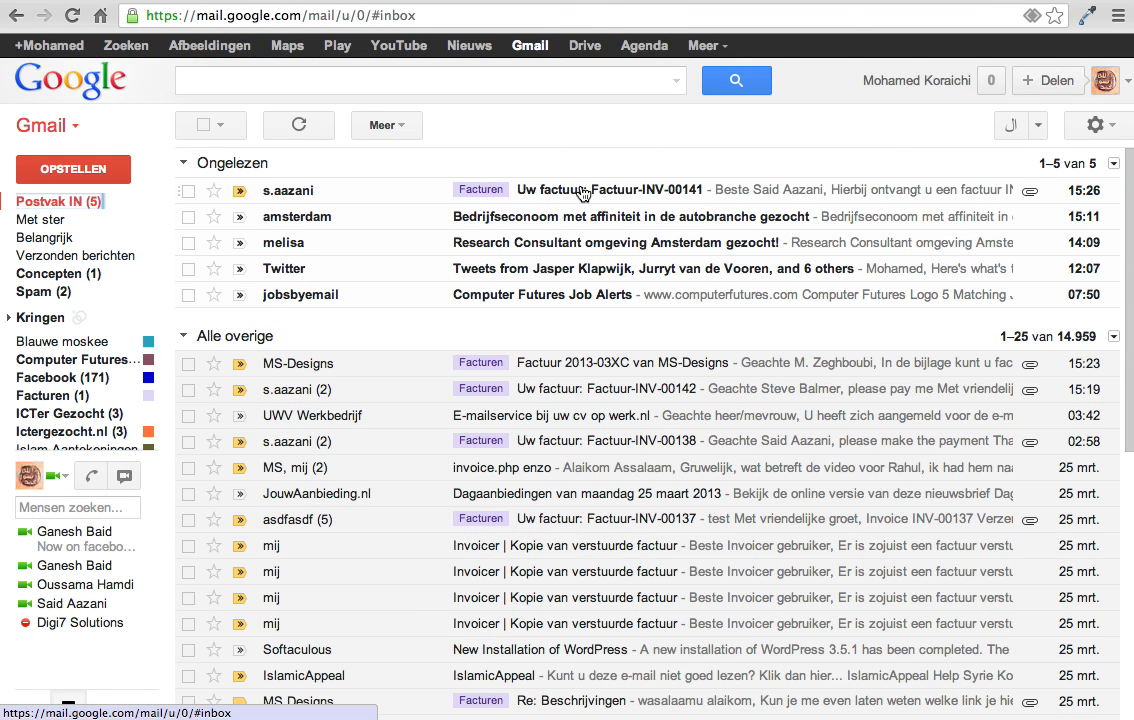
{"action": "left_click", "coordinate": [579, 191]}
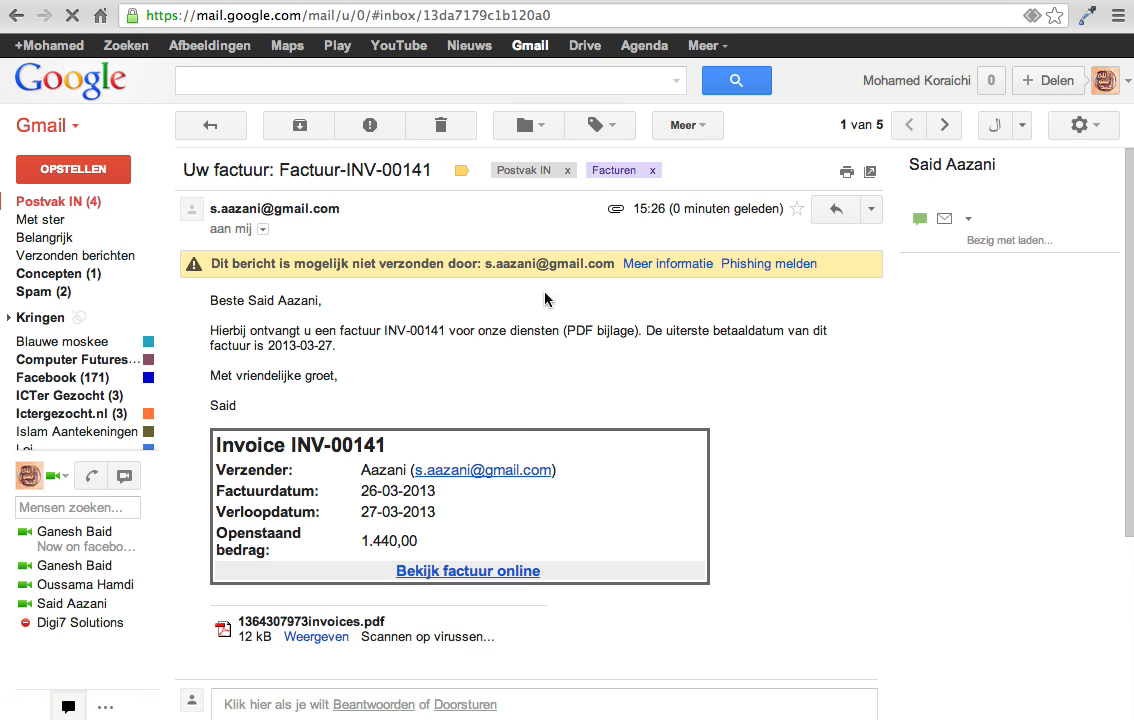
{"action": "scroll", "coordinate": [549, 425], "scroll_direction": "down", "scroll_amount": 1}
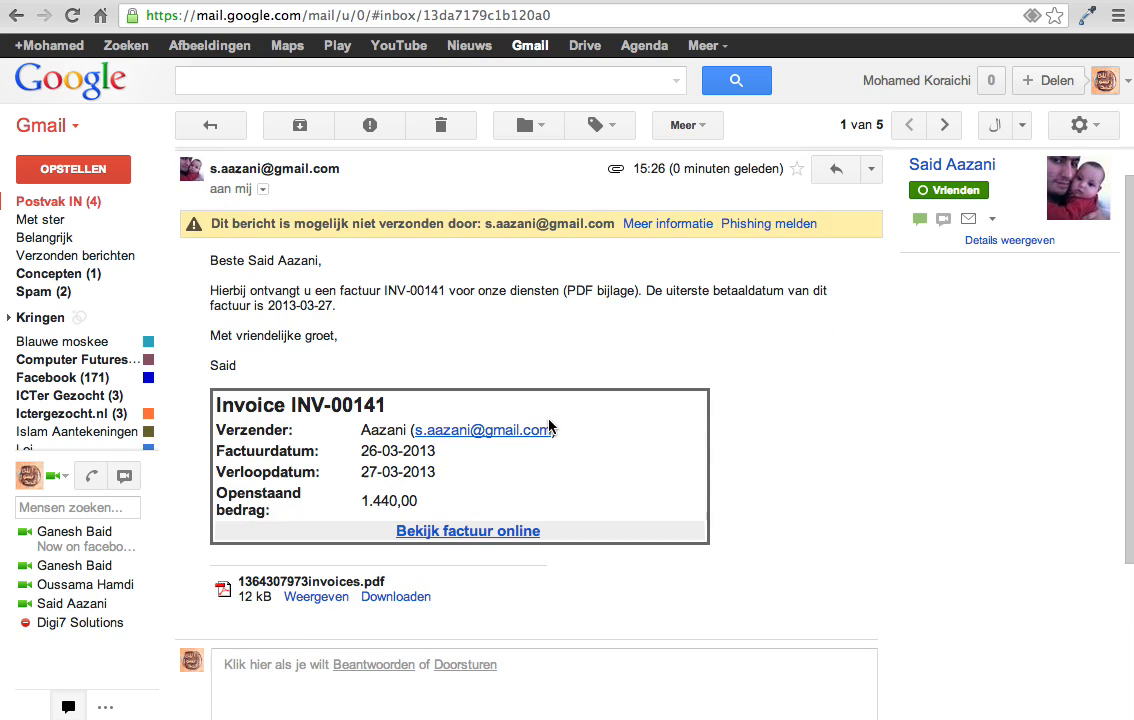
{"action": "left_click_drag", "start_coordinate": [385, 581], "coordinate": [234, 583]}
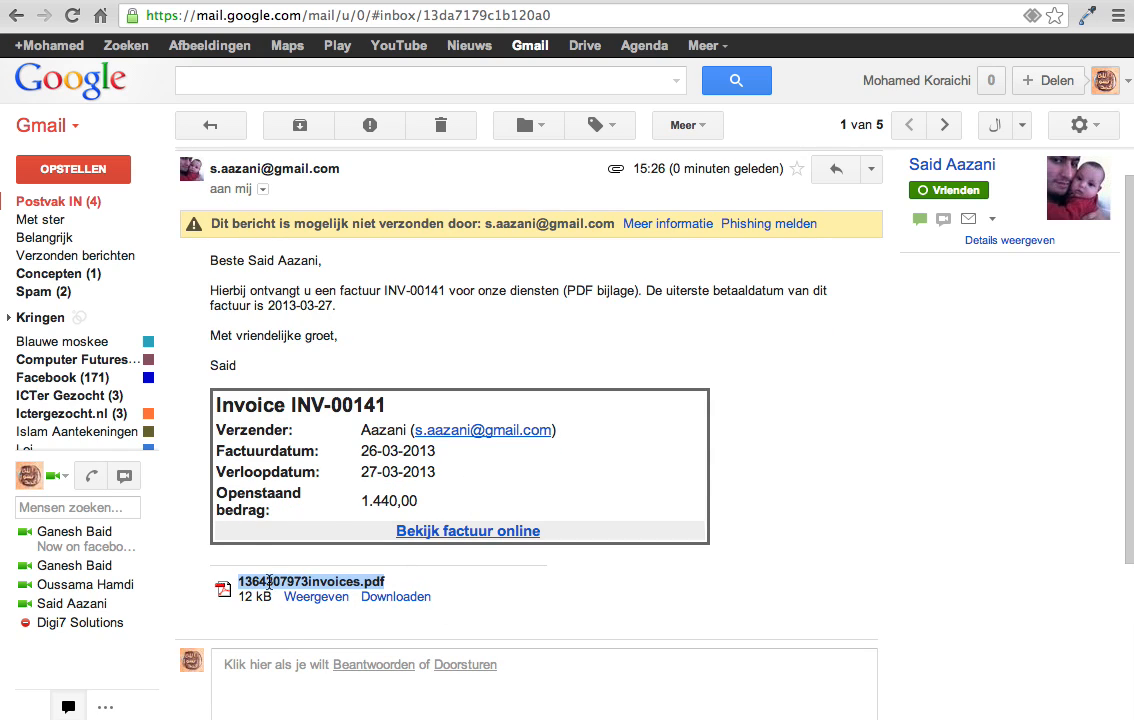
{"action": "double_click", "coordinate": [388, 451]}
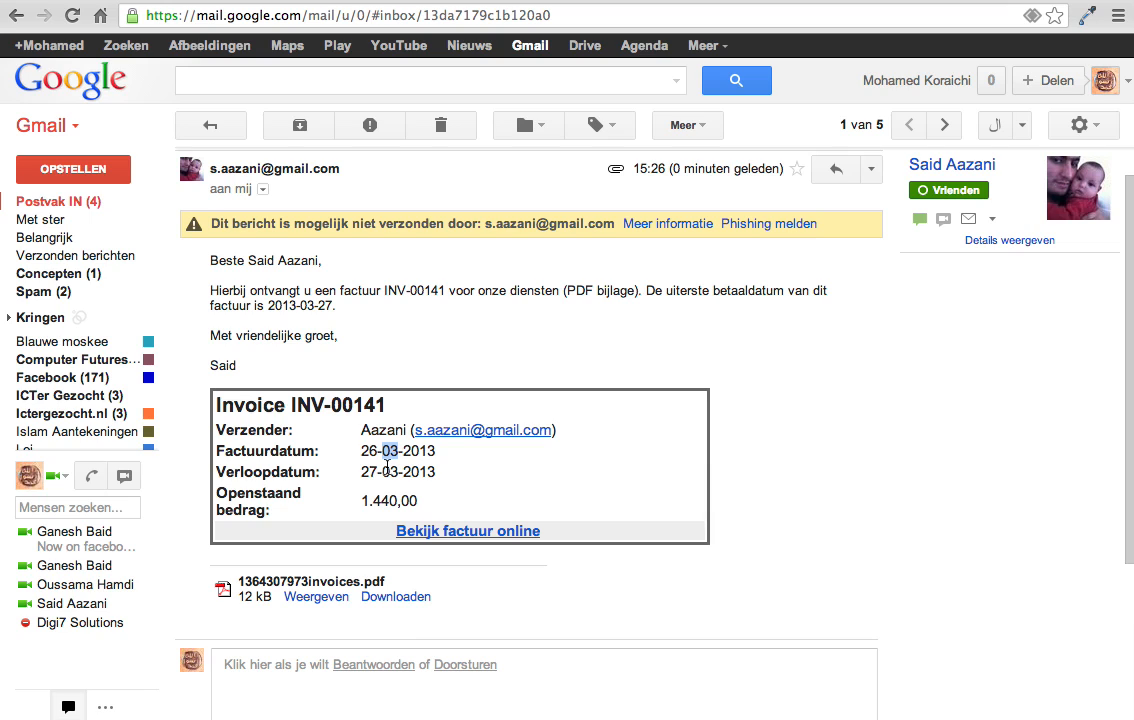
{"action": "double_click", "coordinate": [390, 472]}
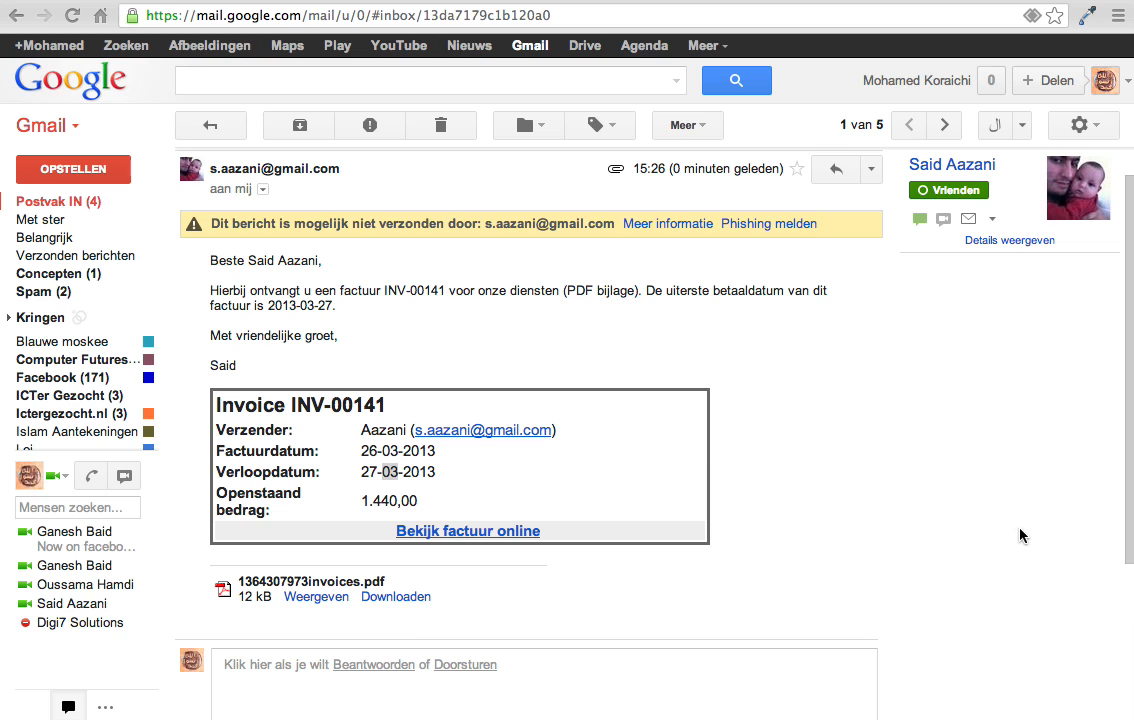
{"action": "left_click", "coordinate": [922, 390]}
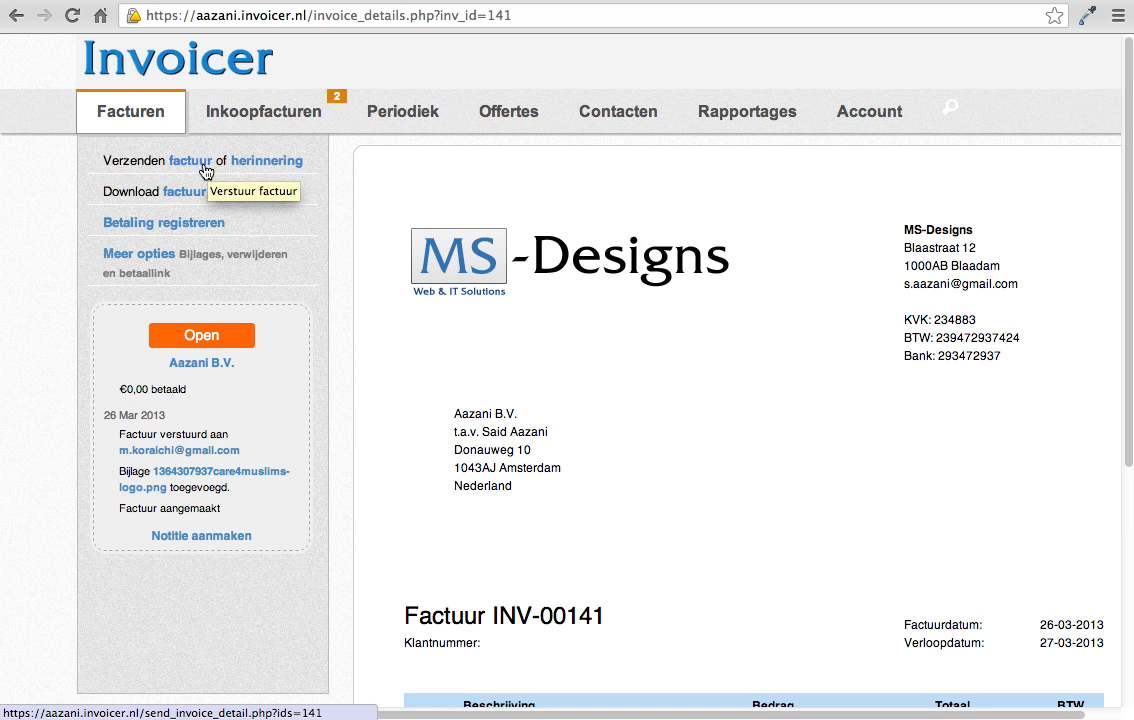
Step: Return to Invoicer and send a reminder for invoice INV-00141 to the recipient's own e-mail address with the default message
{"action": "left_click", "coordinate": [295, 170]}
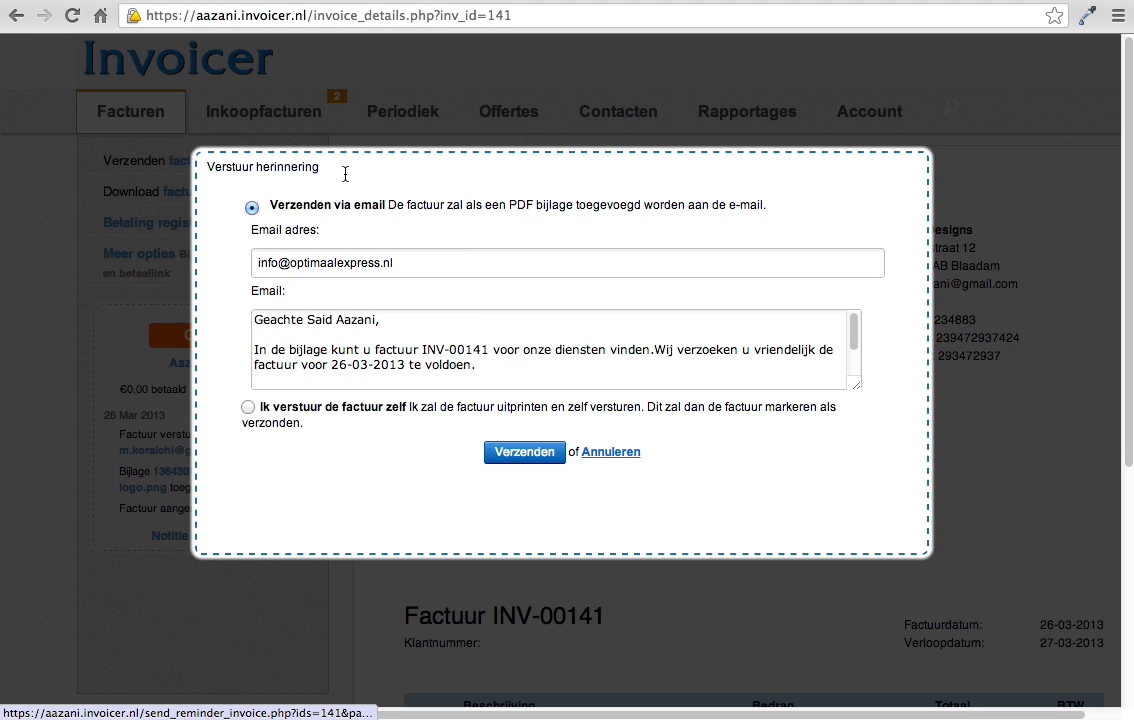
{"action": "triple_click", "coordinate": [459, 259]}
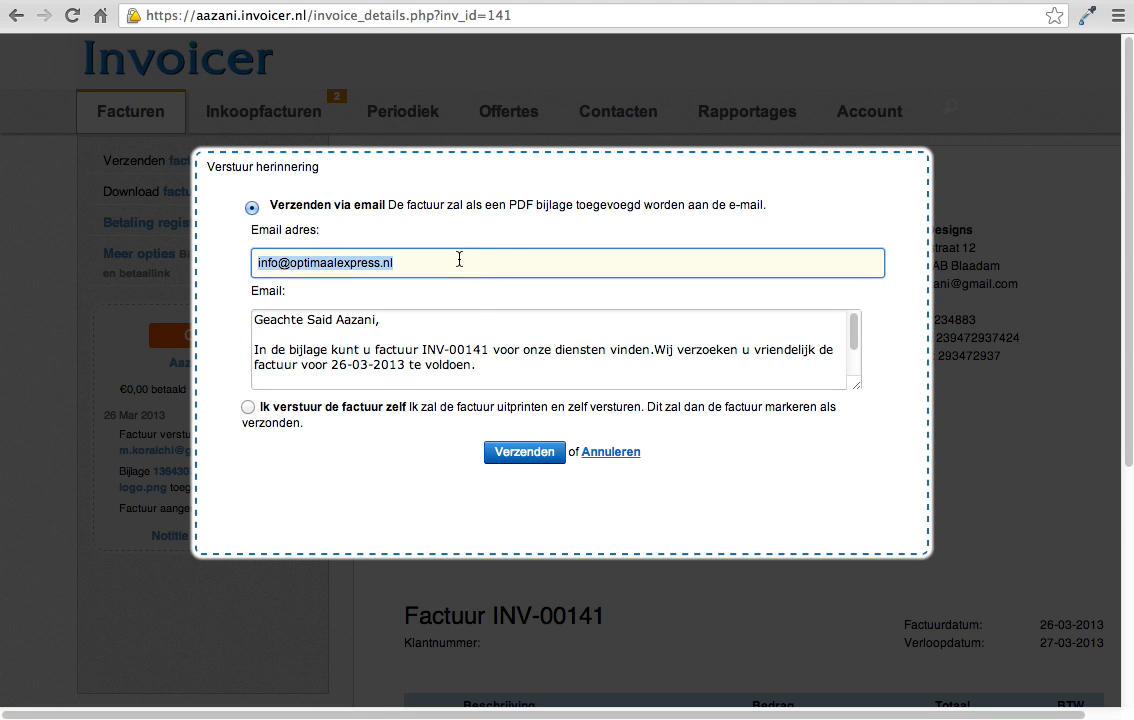
{"action": "type", "text": "m."}
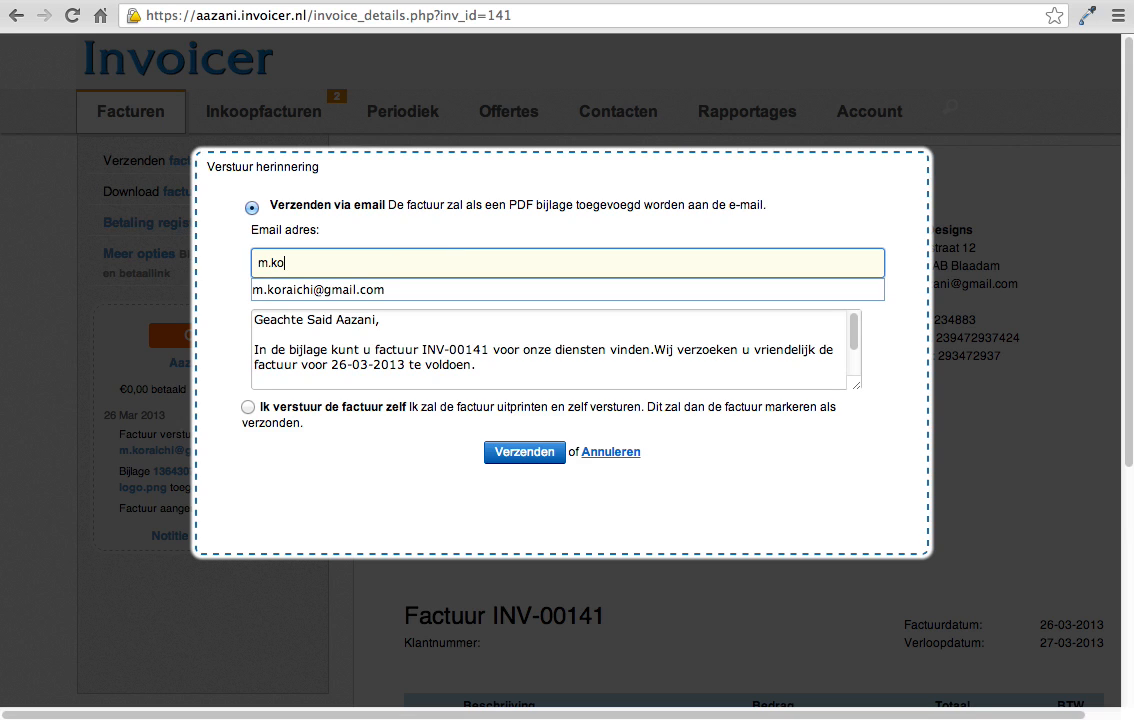
{"action": "type", "text": "ko"}
{"action": "key", "text": "Down"}
{"action": "key", "text": "Return"}
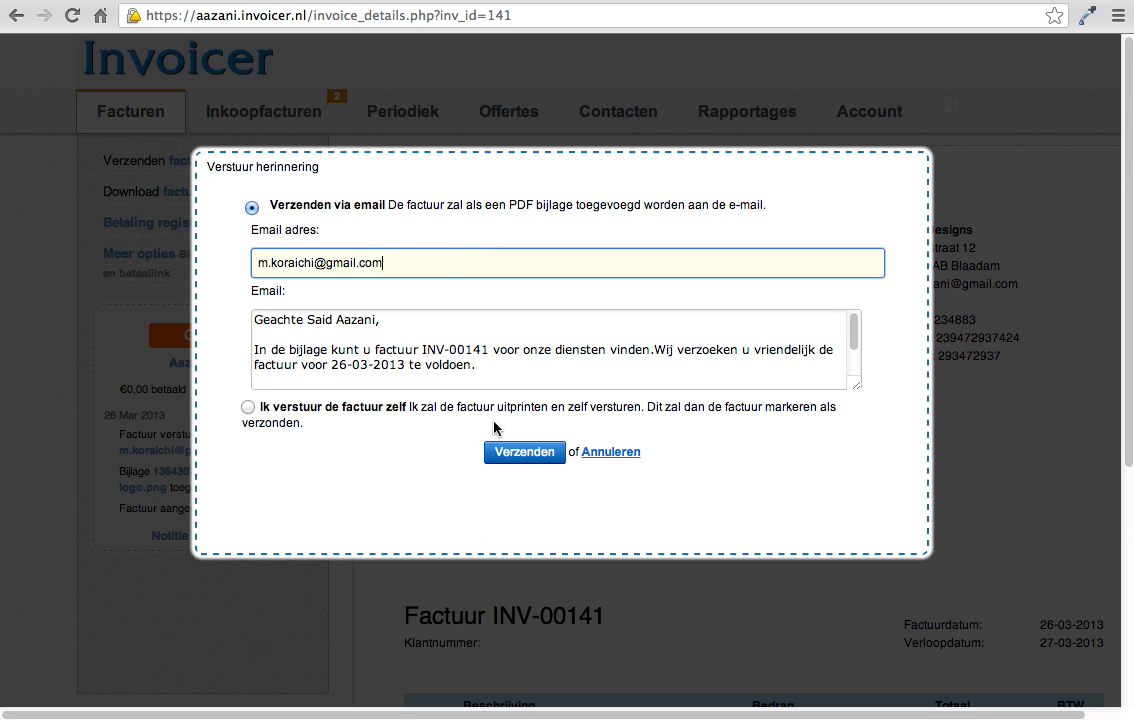
{"action": "left_click", "coordinate": [519, 455]}
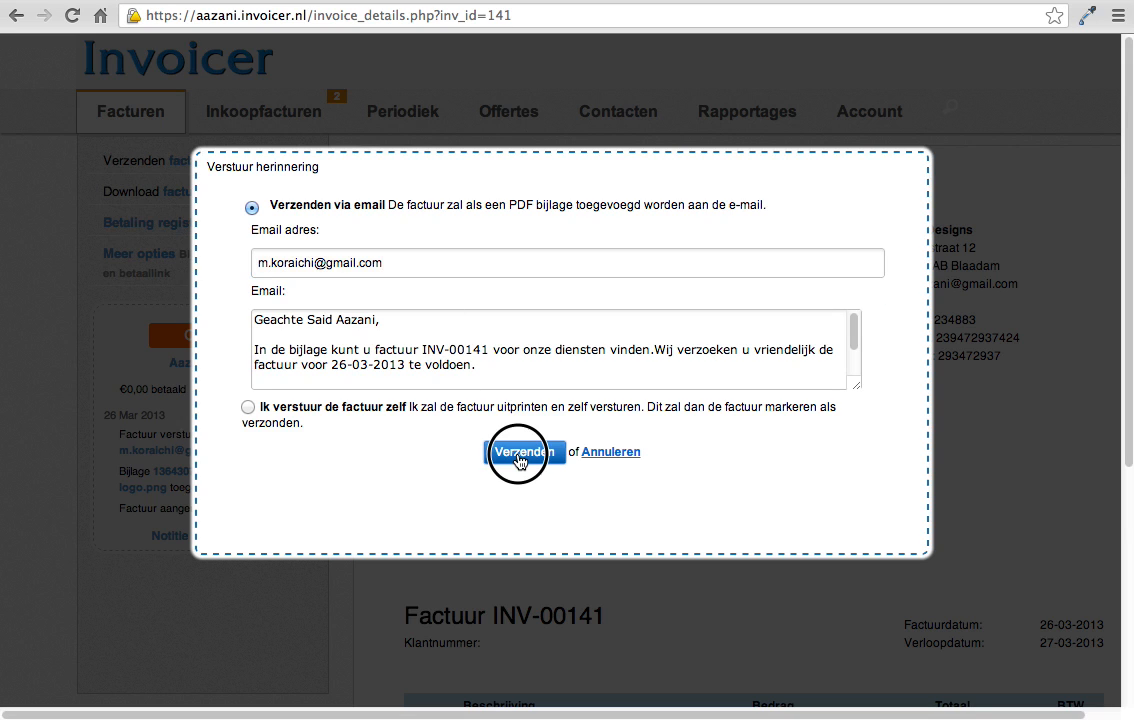
{"action": "double_click", "coordinate": [280, 164]}
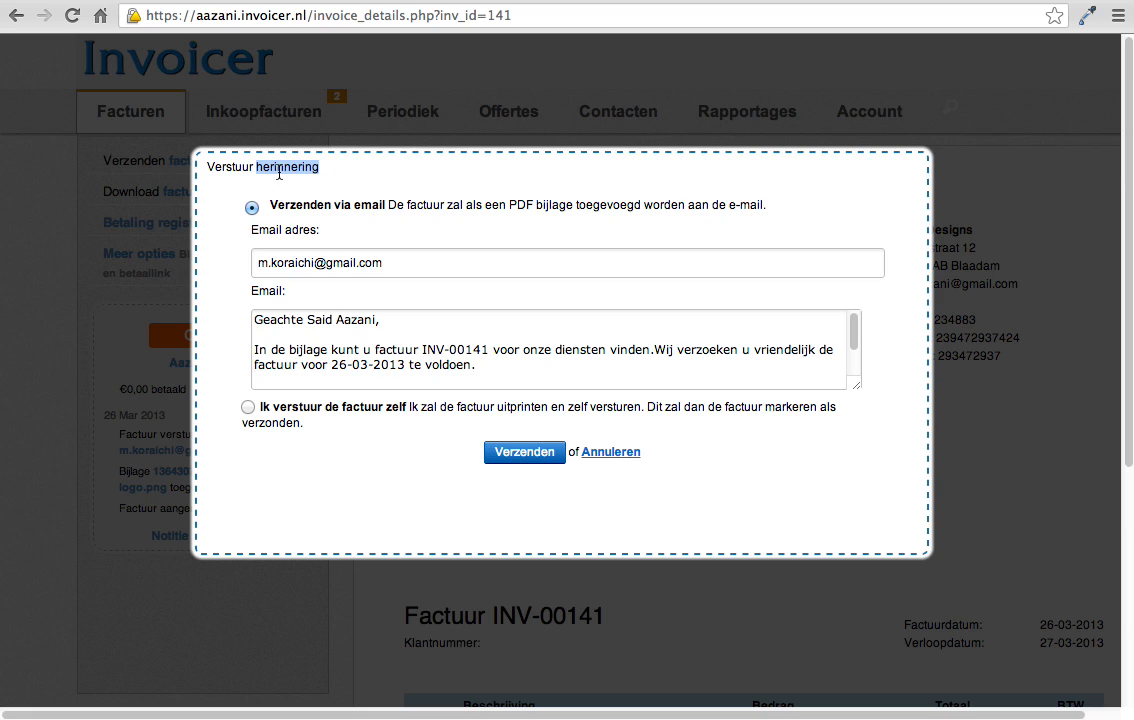
{"action": "left_click", "coordinate": [526, 452]}
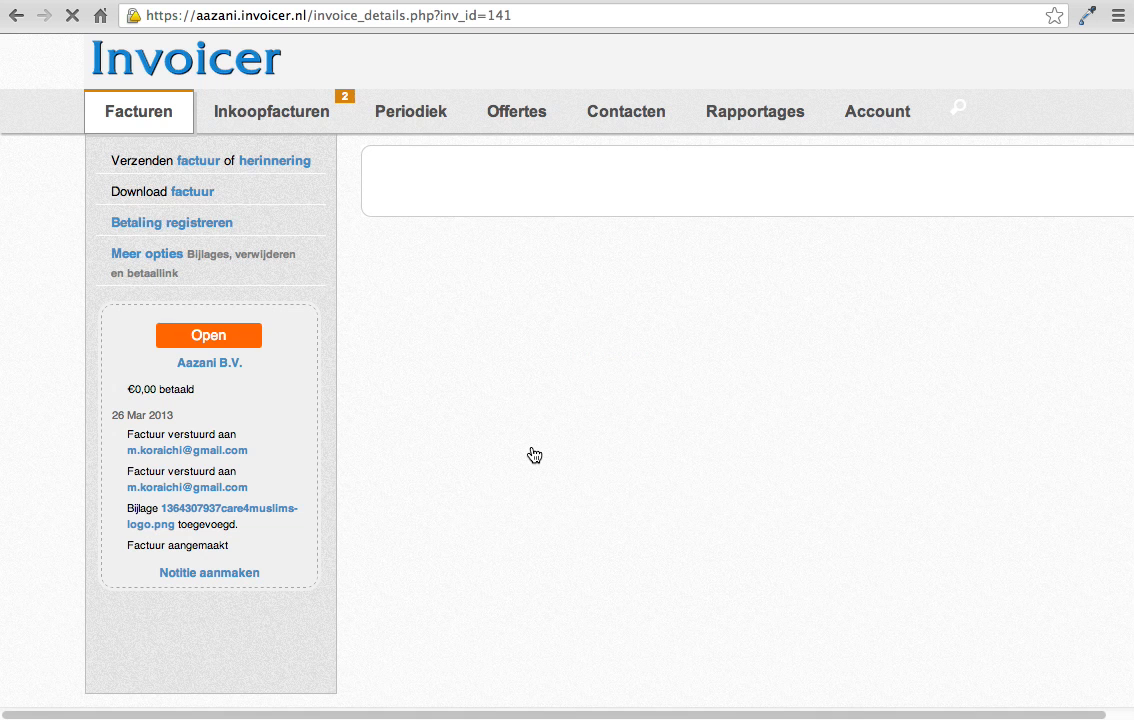
Step: Examine how the sent invoice and the reminder are worded in the history of invoice INV-00141
{"action": "left_click_drag", "start_coordinate": [253, 497], "coordinate": [120, 472]}
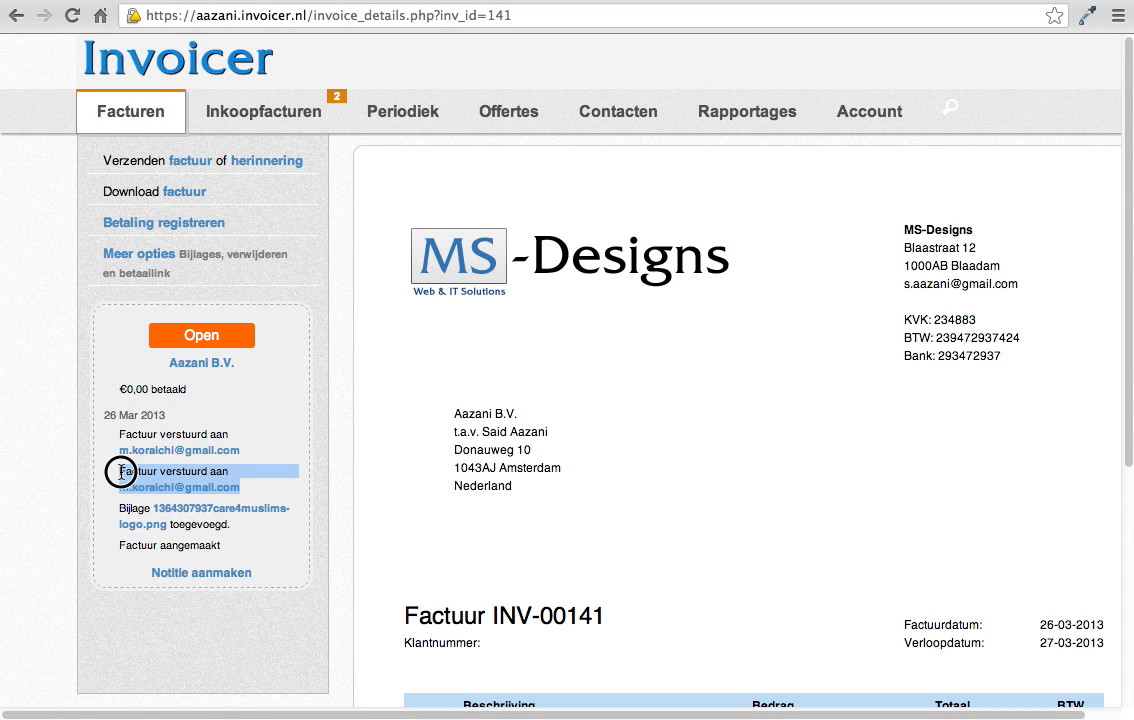
{"action": "left_click_drag", "start_coordinate": [273, 445], "coordinate": [122, 432]}
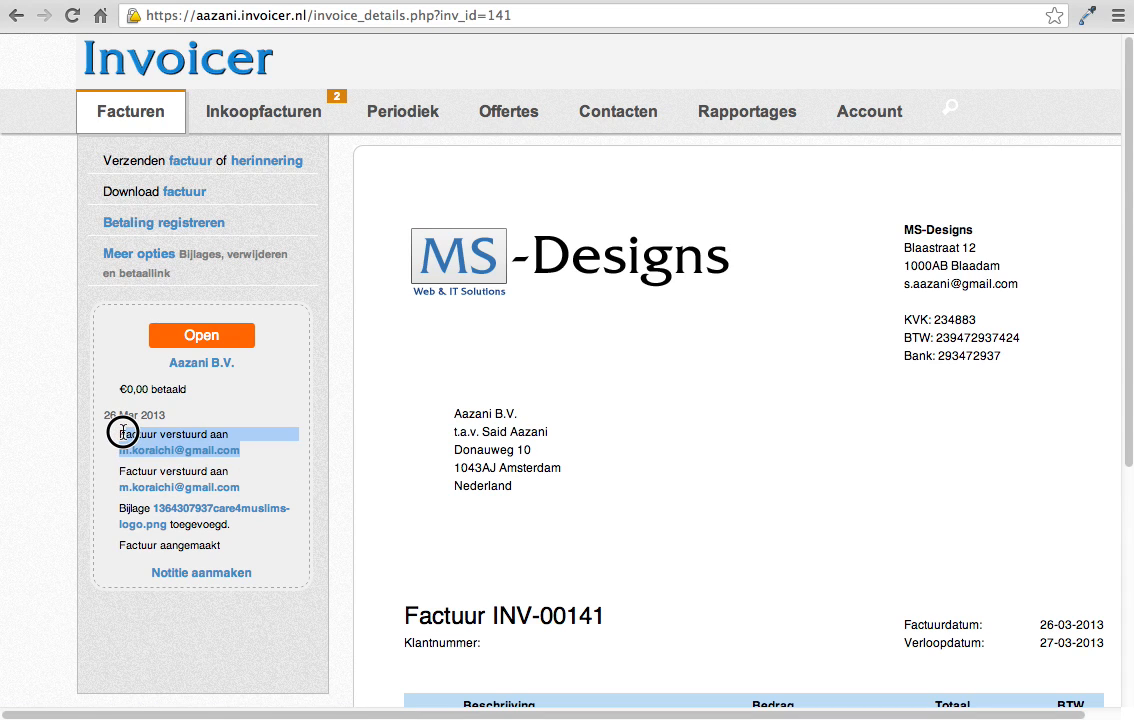
{"action": "left_click_drag", "start_coordinate": [258, 488], "coordinate": [122, 472]}
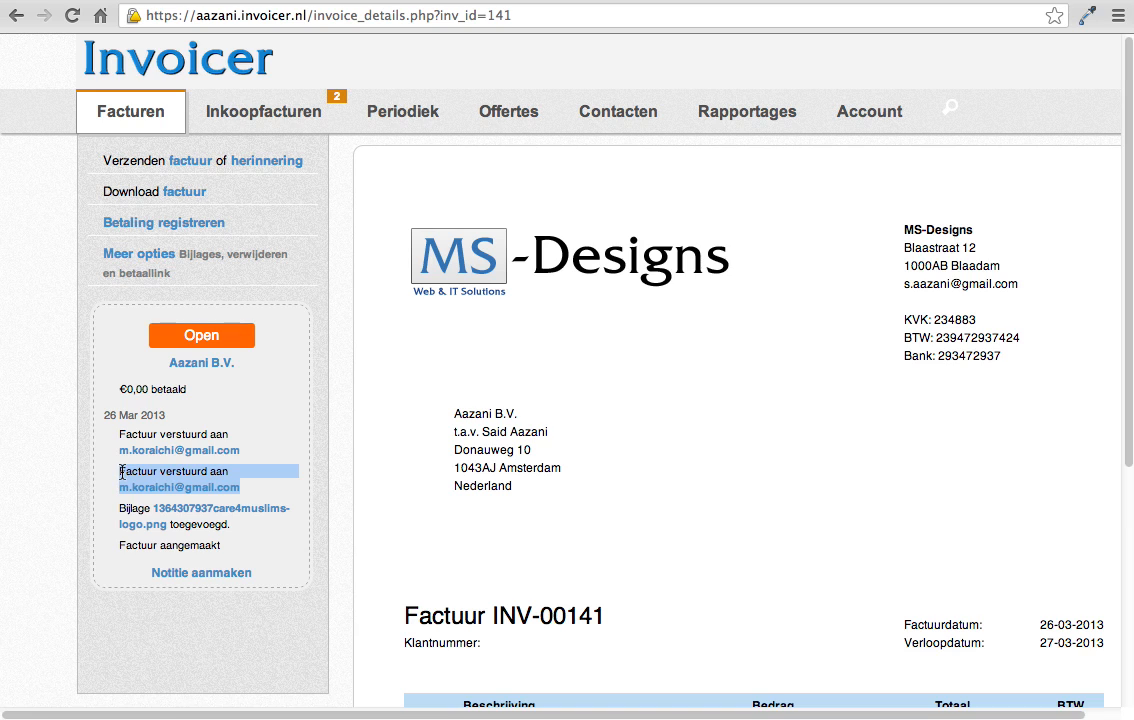
{"action": "left_click_drag", "start_coordinate": [232, 446], "coordinate": [119, 433]}
{"action": "triple_click", "coordinate": [133, 432]}
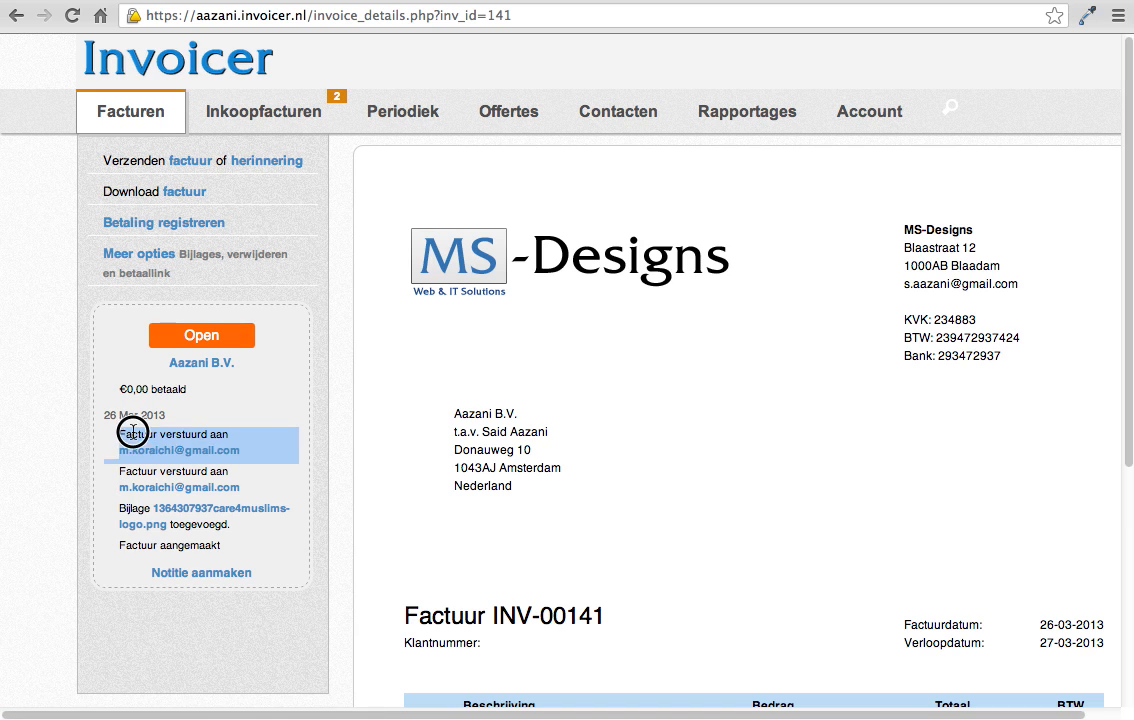
{"action": "double_click", "coordinate": [133, 432]}
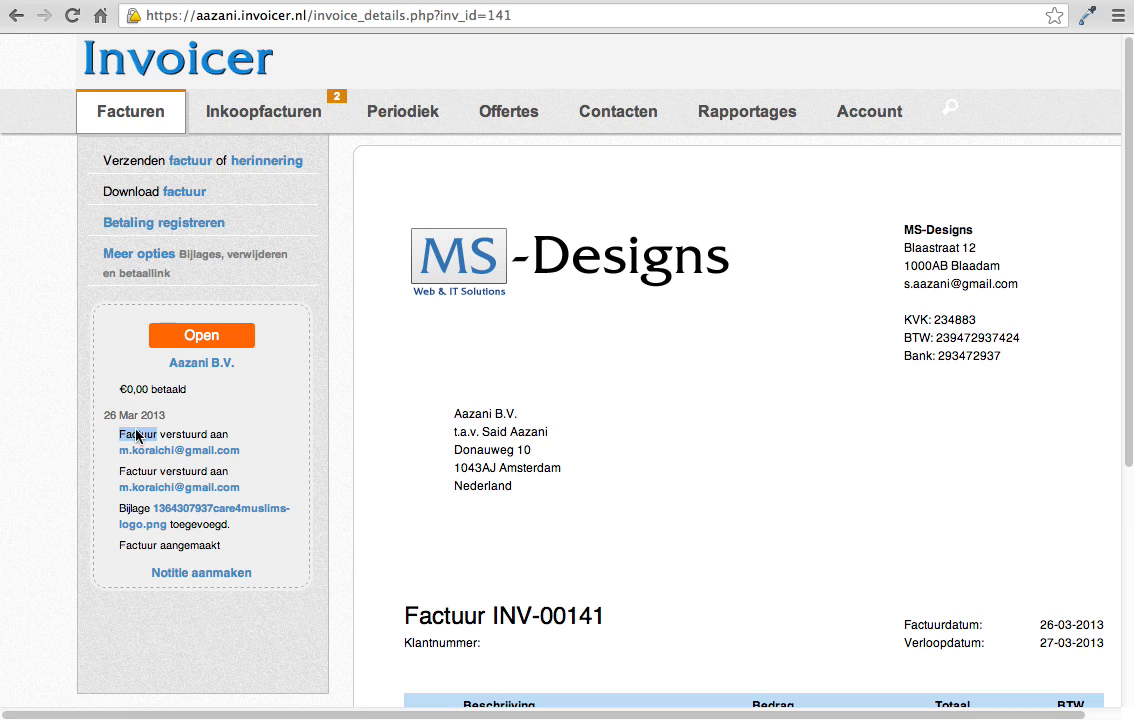
{"action": "double_click", "coordinate": [218, 436]}
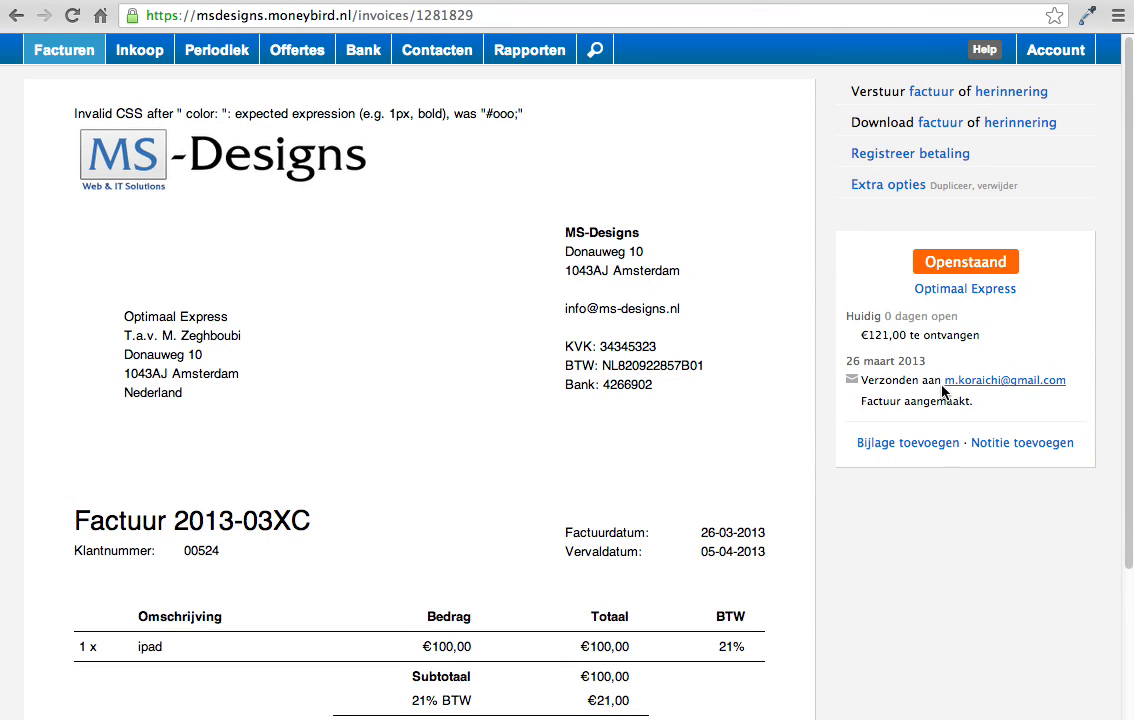
Step: Switch to MoneyBird and send a reminder for invoice 2013-03XC to the recipient's own e-mail address with the default message
{"action": "left_click_drag", "start_coordinate": [864, 381], "coordinate": [1063, 379]}
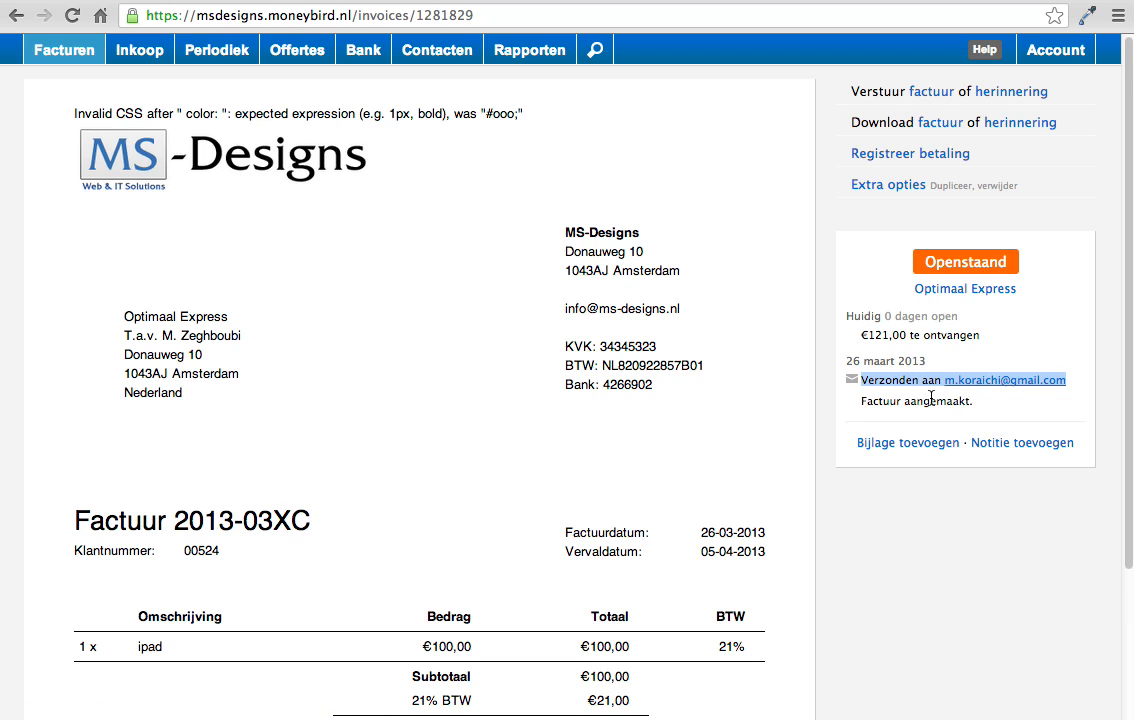
{"action": "left_click", "coordinate": [1006, 101]}
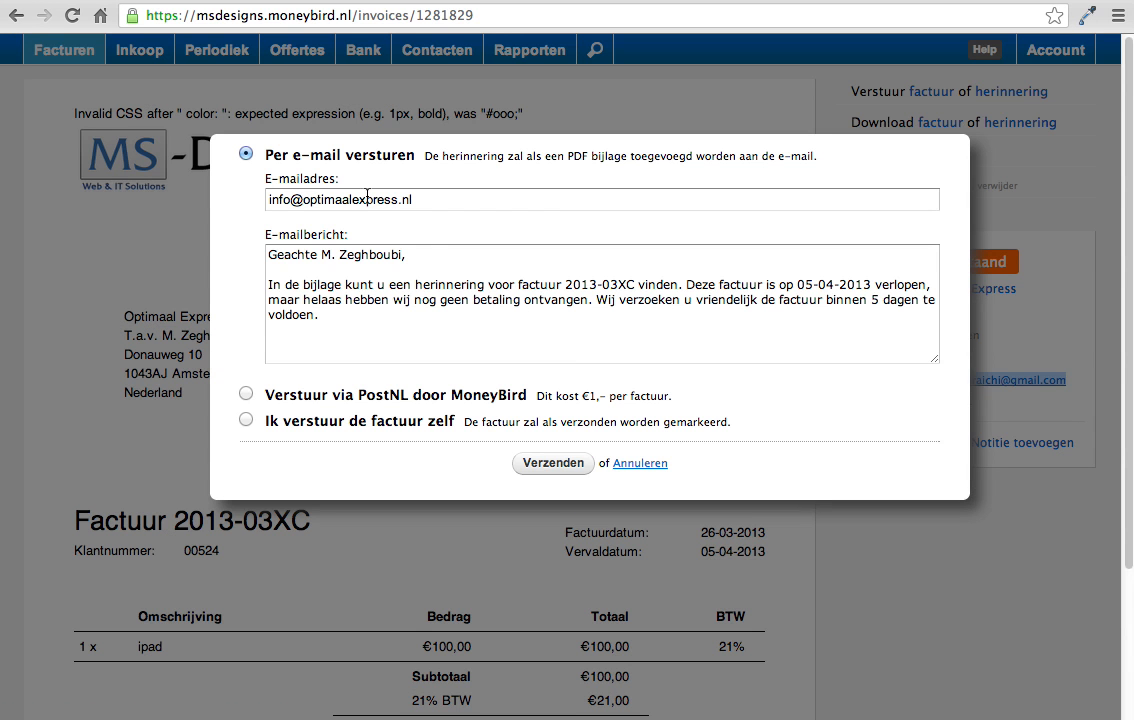
{"action": "triple_click", "coordinate": [367, 196]}
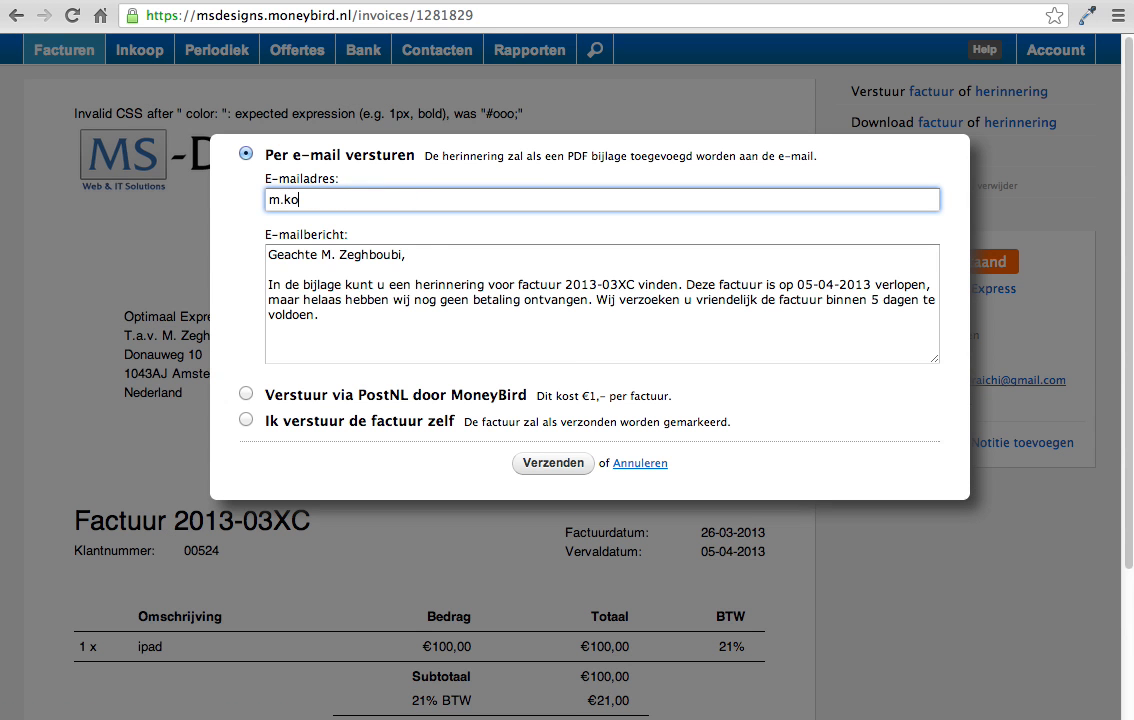
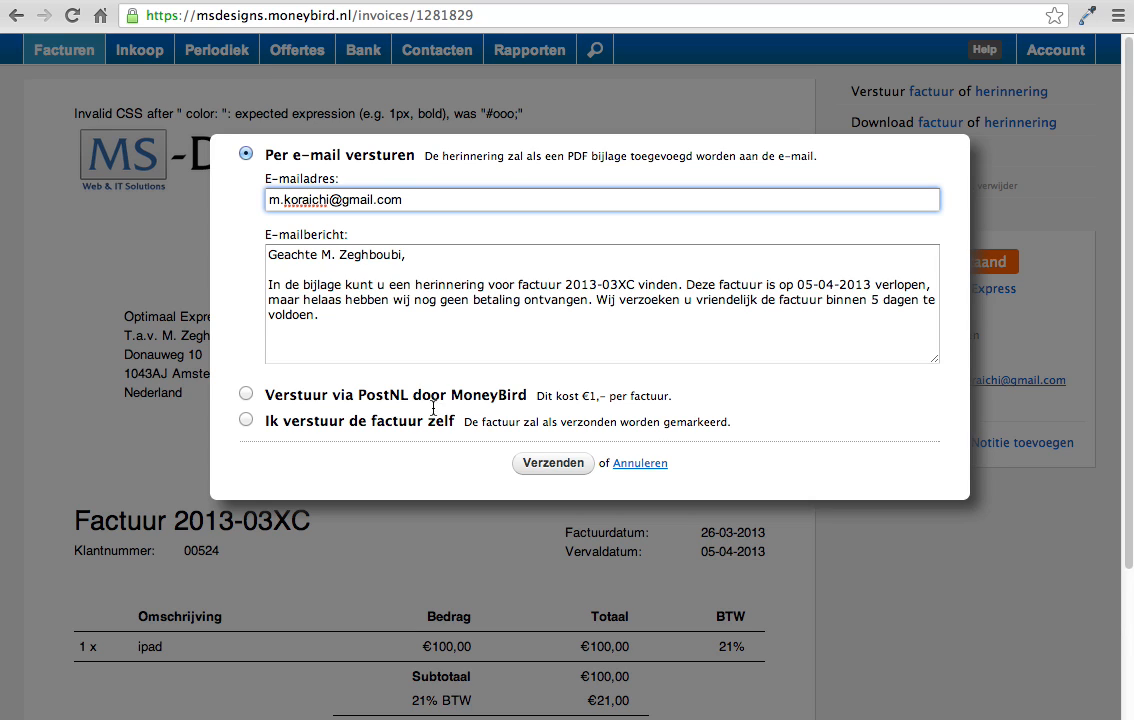
{"action": "left_click", "coordinate": [525, 465]}
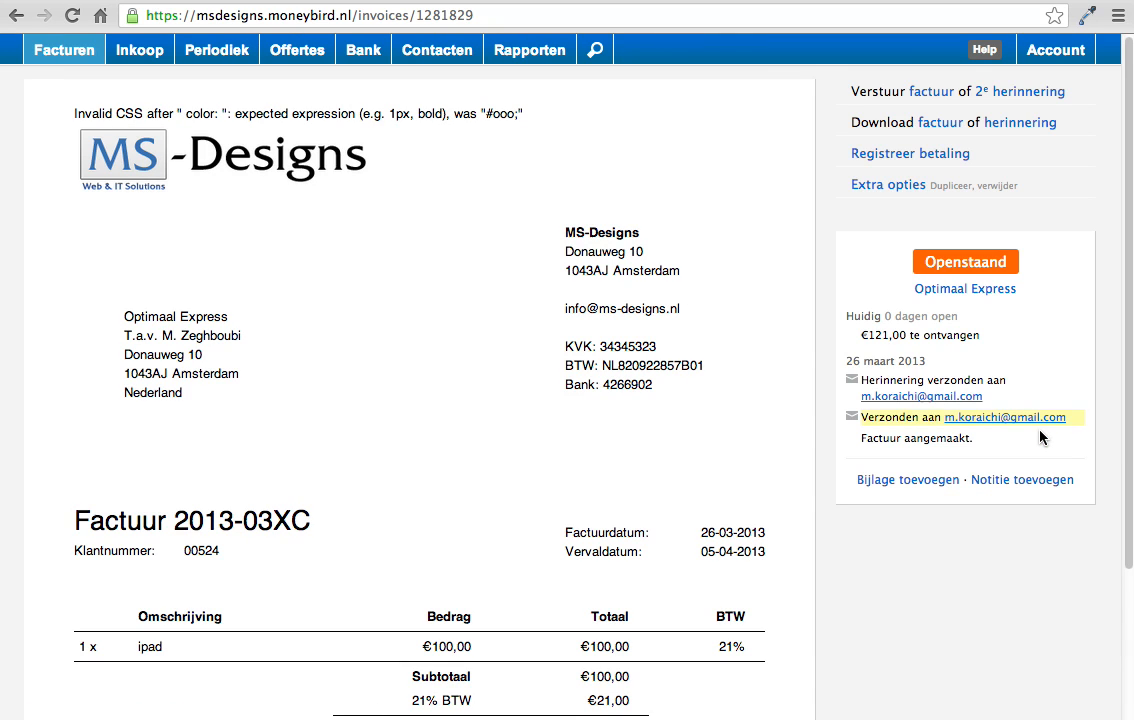
Step: Compare the sent and reminder entries in invoice 2013-03XC's history, and switch to Gmail to examine the INV-00141 message text
{"action": "left_click", "coordinate": [976, 442]}
{"action": "left_click_drag", "start_coordinate": [976, 442], "coordinate": [863, 419]}
{"action": "left_click_drag", "start_coordinate": [1005, 400], "coordinate": [864, 383]}
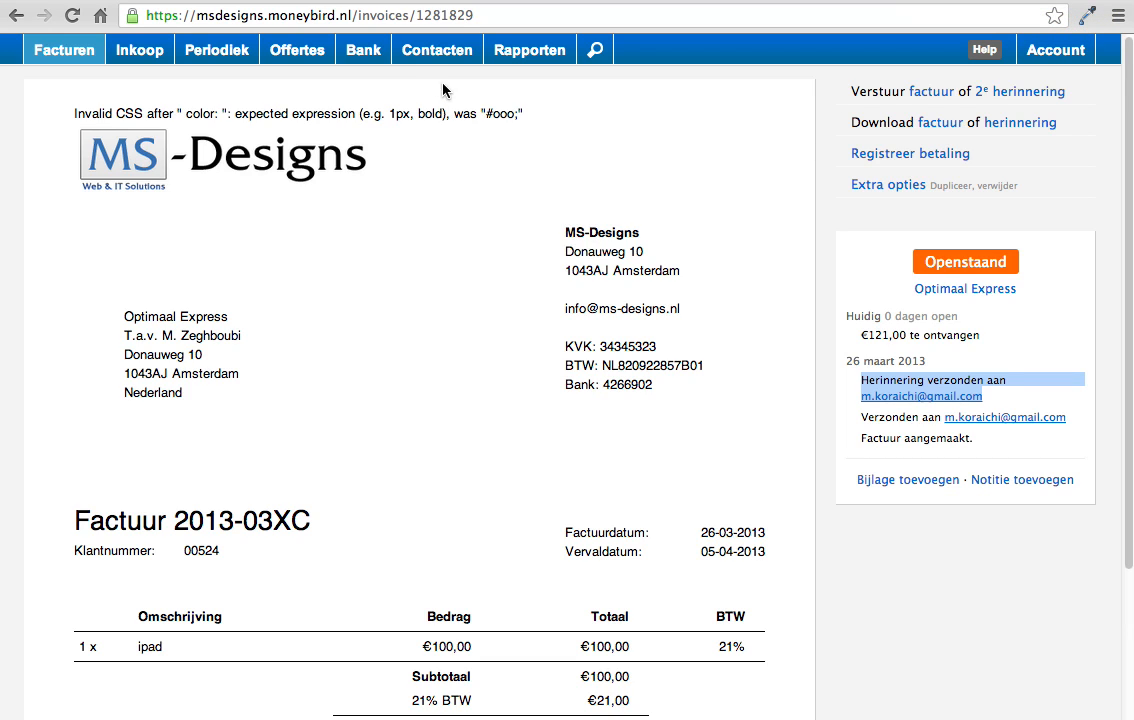
{"action": "double_click", "coordinate": [429, 114]}
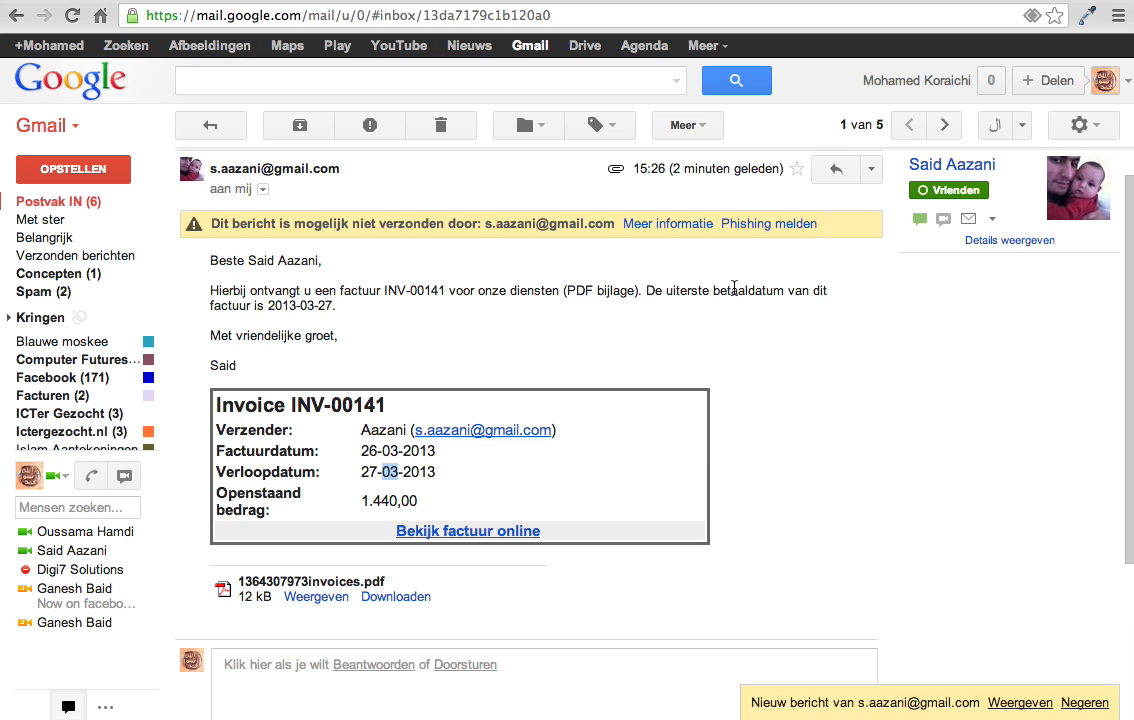
{"action": "double_click", "coordinate": [716, 290]}
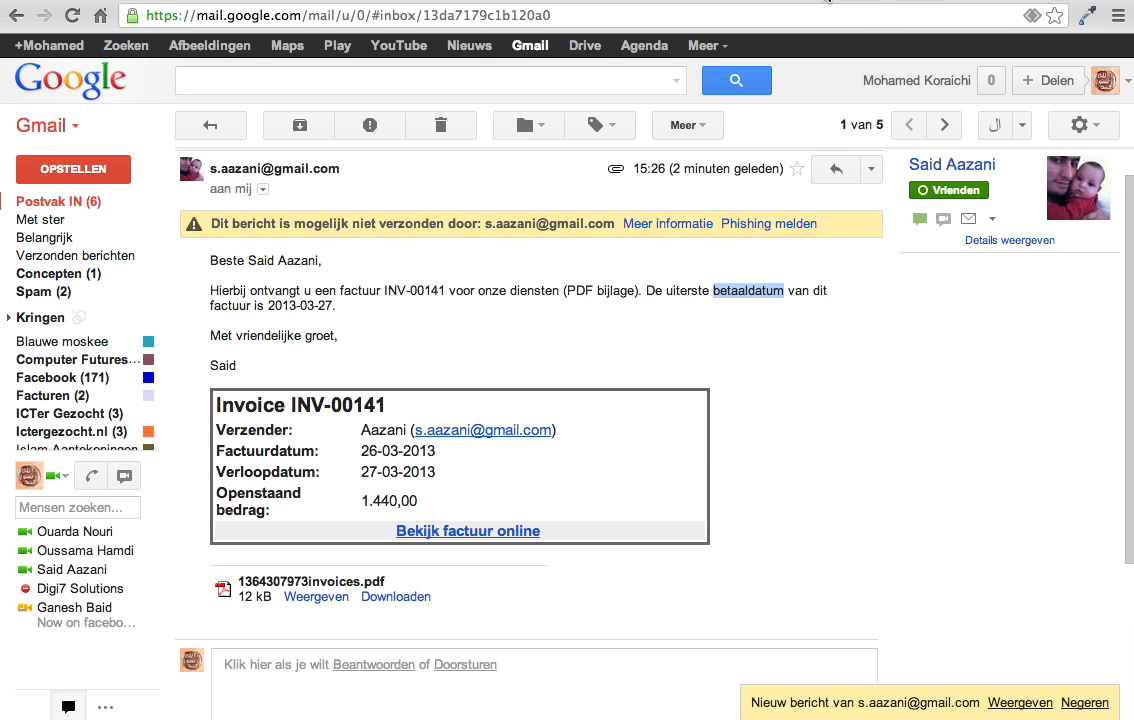